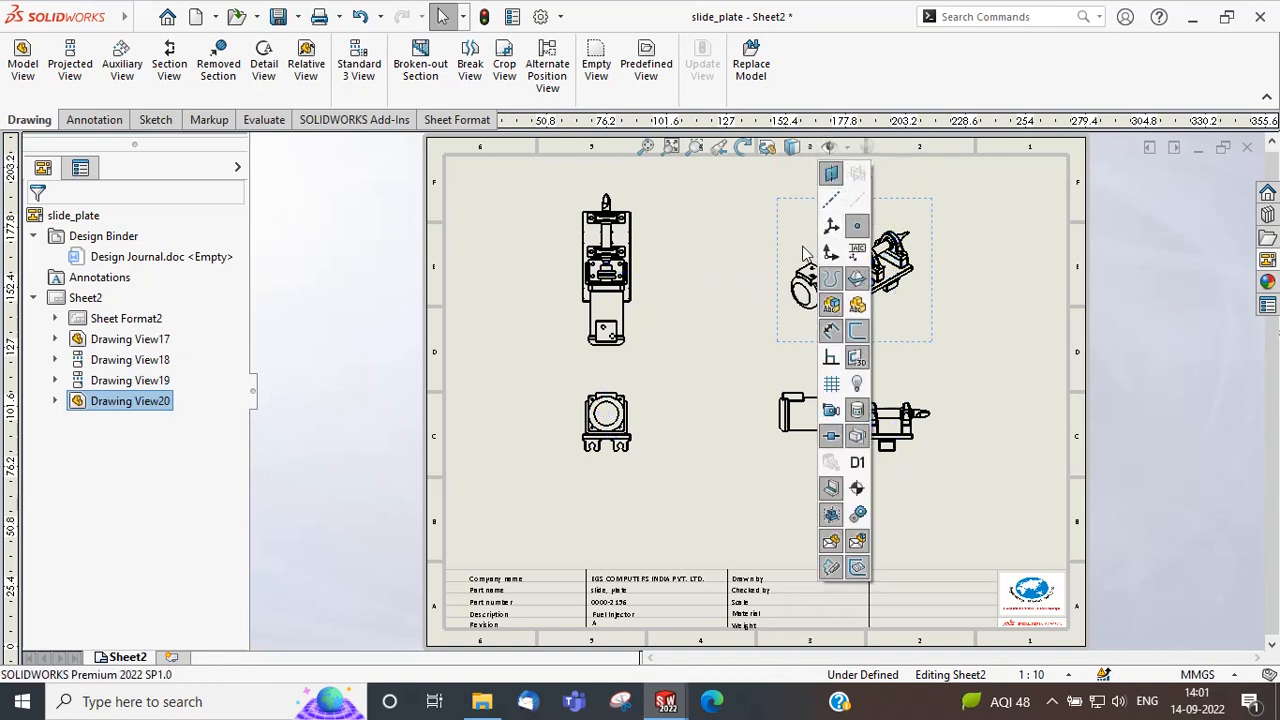
Display the isometric view shaded with edges, and move the front view with its aligned views down and outward on the sheet.
left_click(793, 147)
left_click(793, 173)
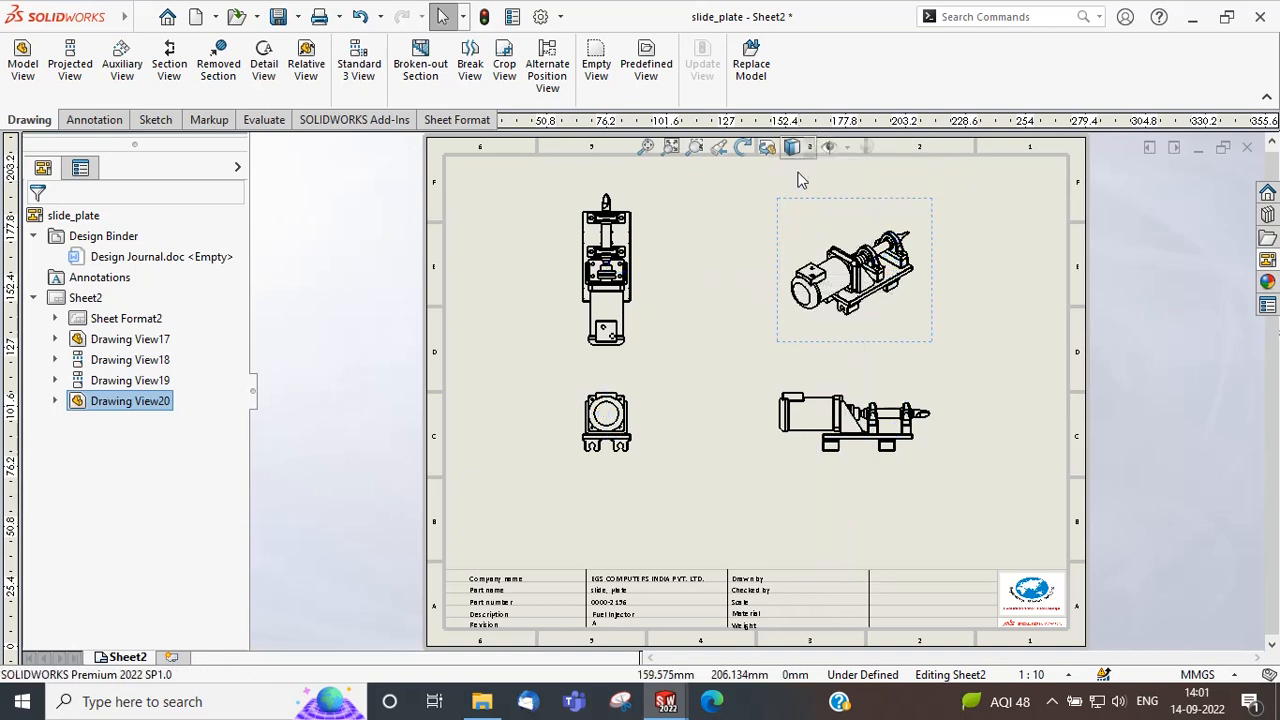
left_click(997, 275)
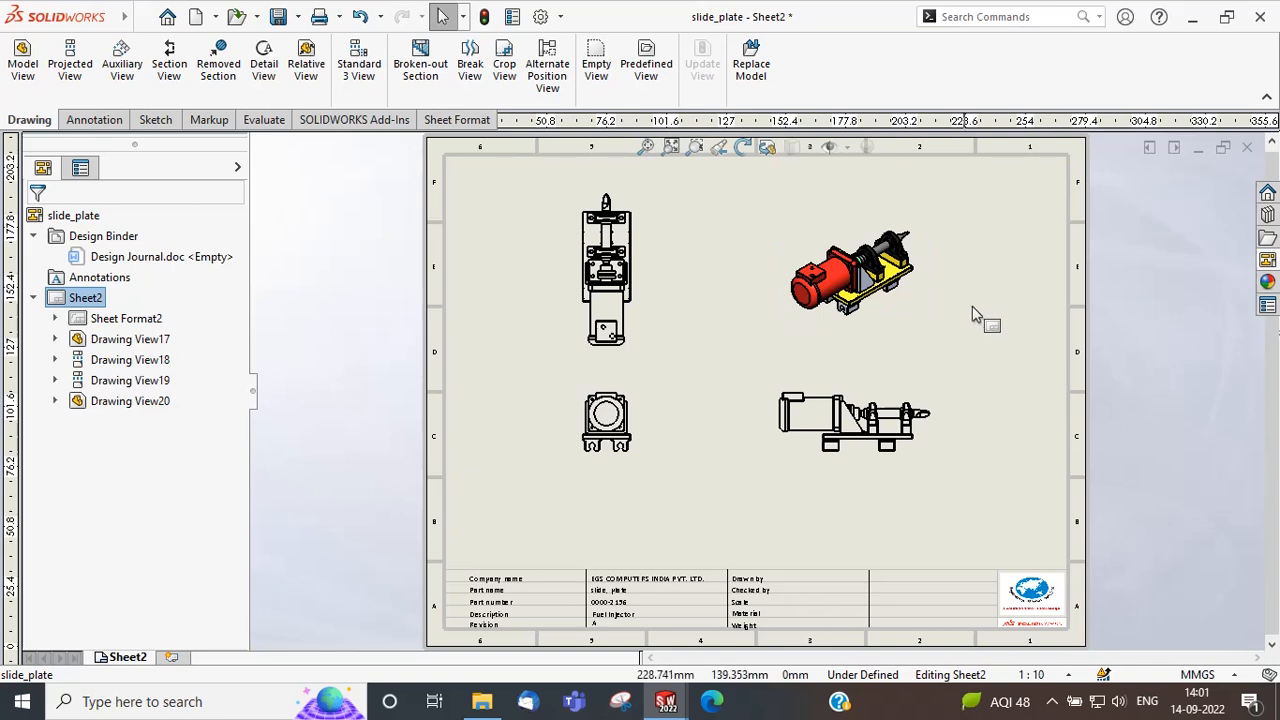
left_click_drag(641, 463, 614, 506)
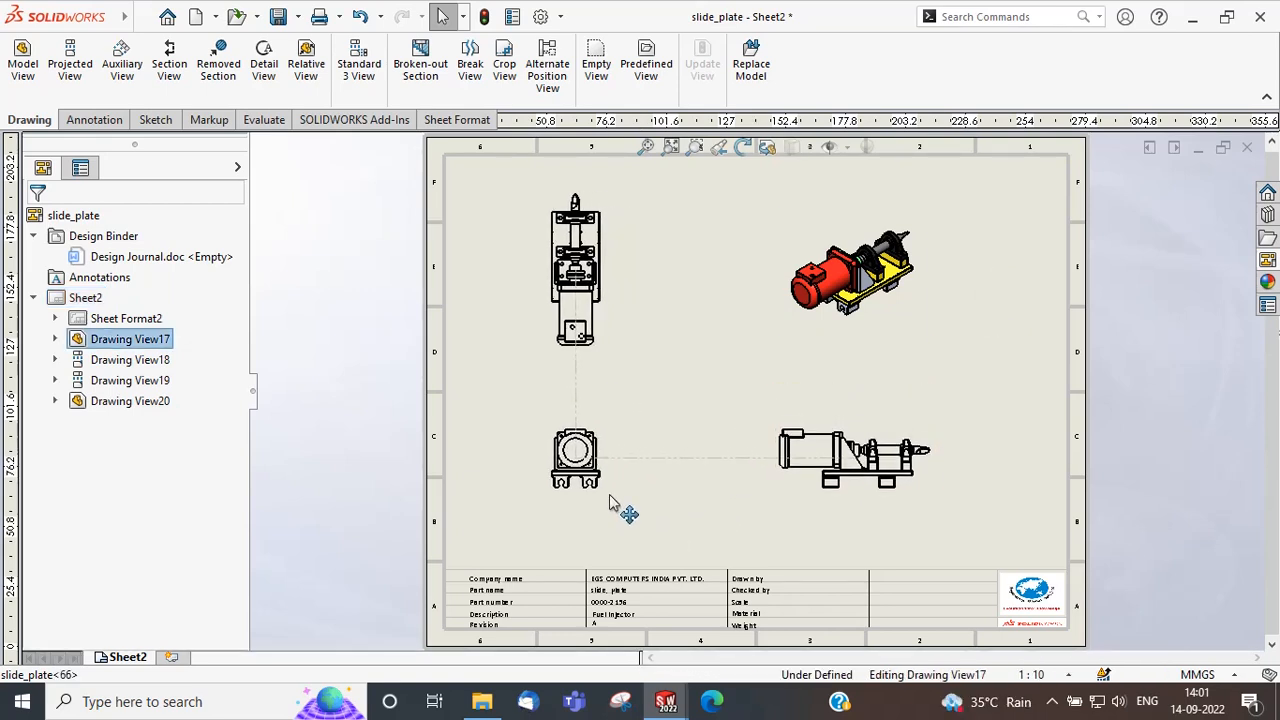
left_click(1090, 420)
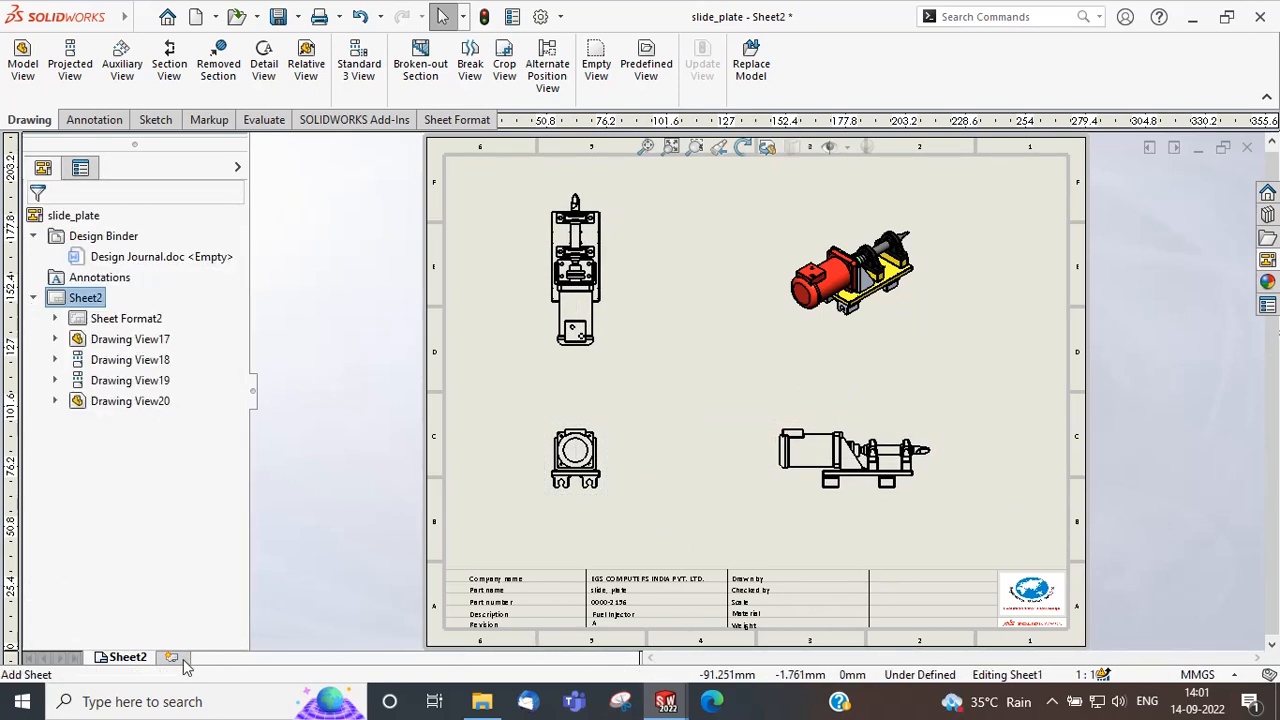
left_click(171, 656)
right_click(192, 657)
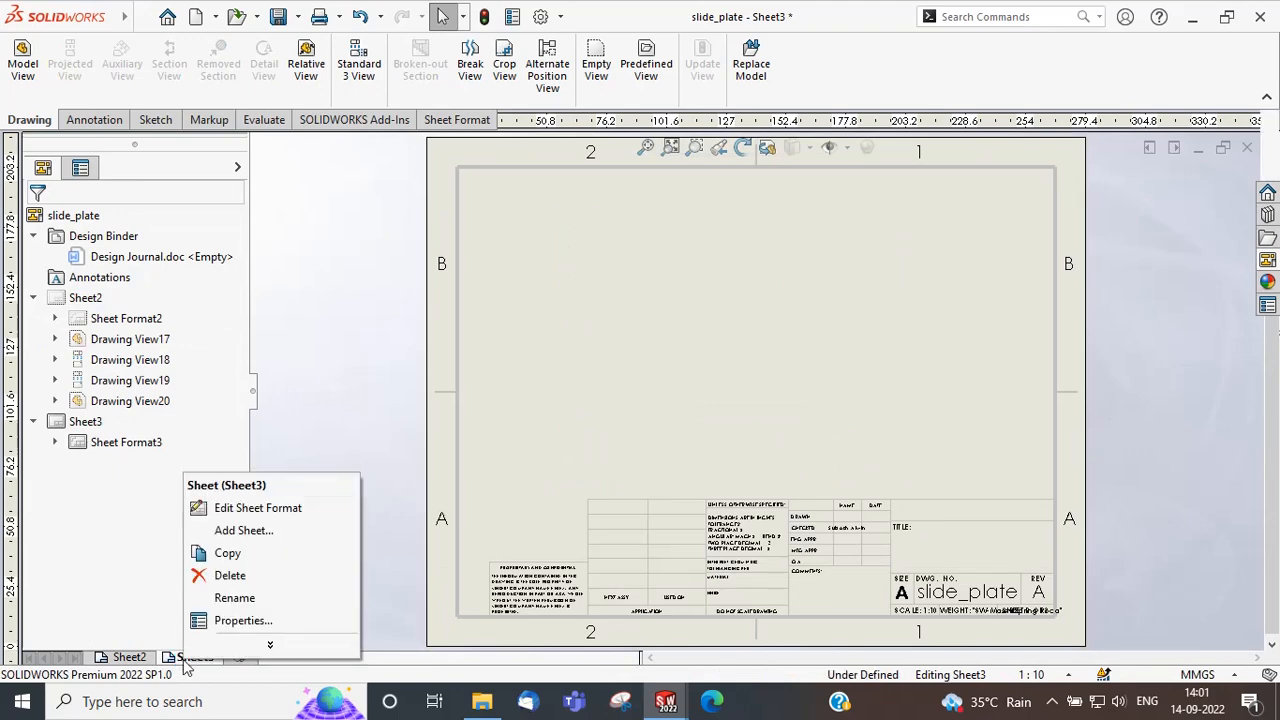
left_click(319, 584)
left_click(764, 283)
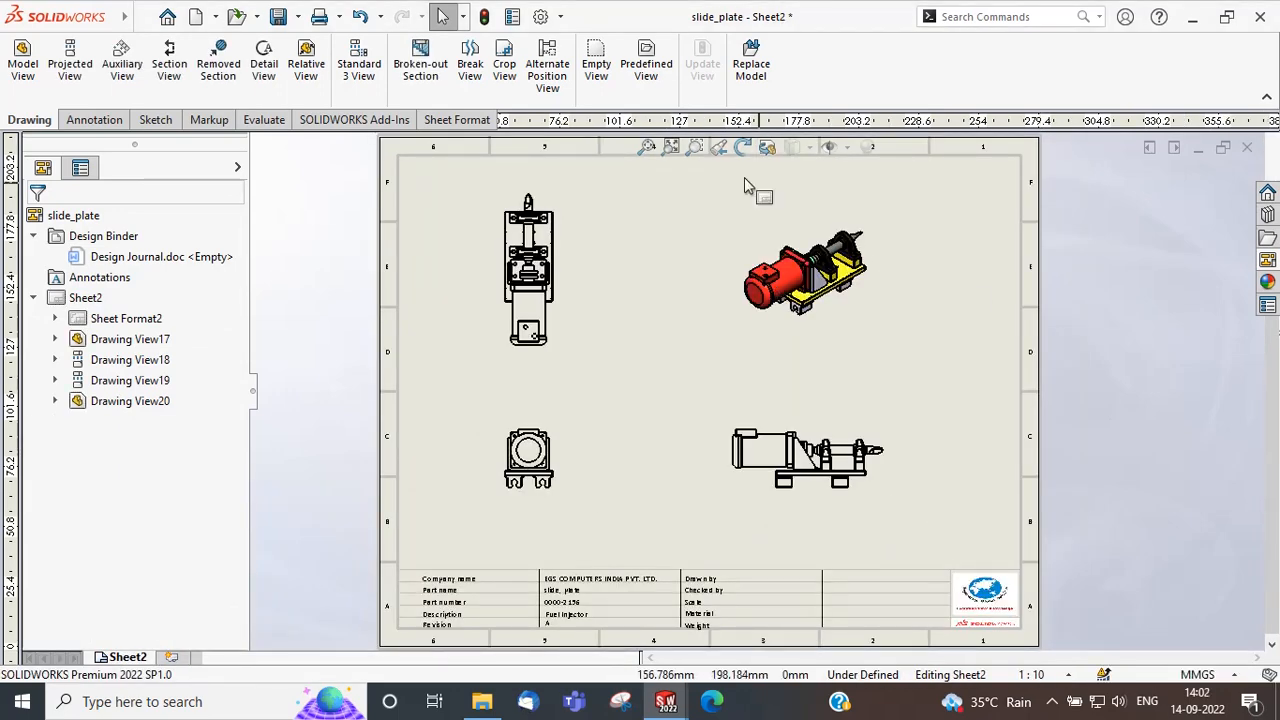
Set the document's sheet format for new sheets to EGS STANDARD SHEET FORMAT.slddrt in the drawing sheet properties.
left_click(540, 16)
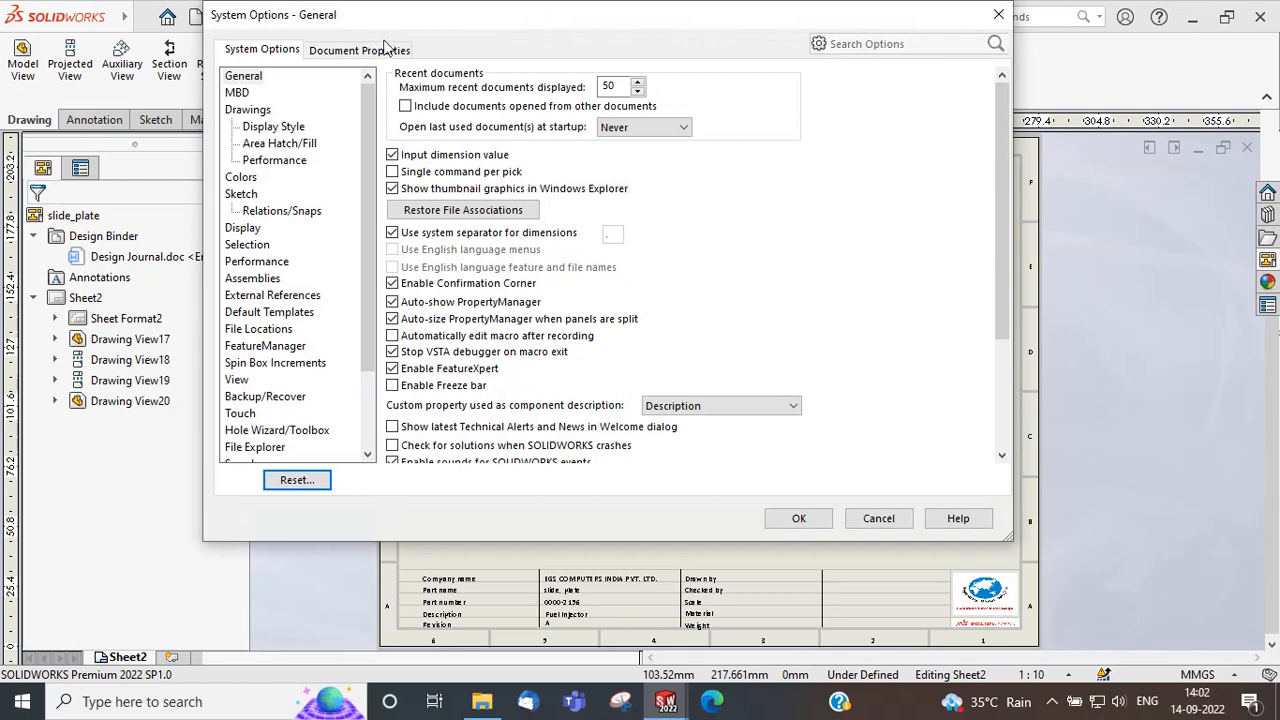
left_click(380, 50)
left_click(268, 245)
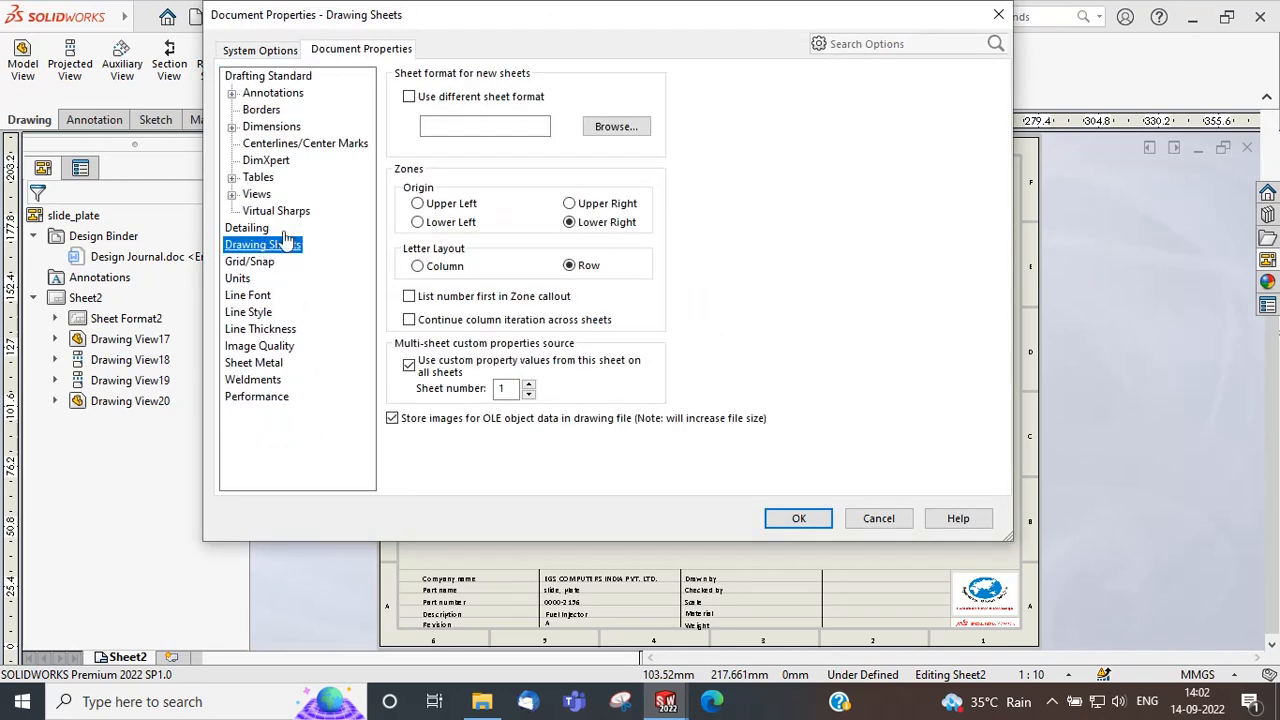
left_click(409, 97)
left_click(610, 126)
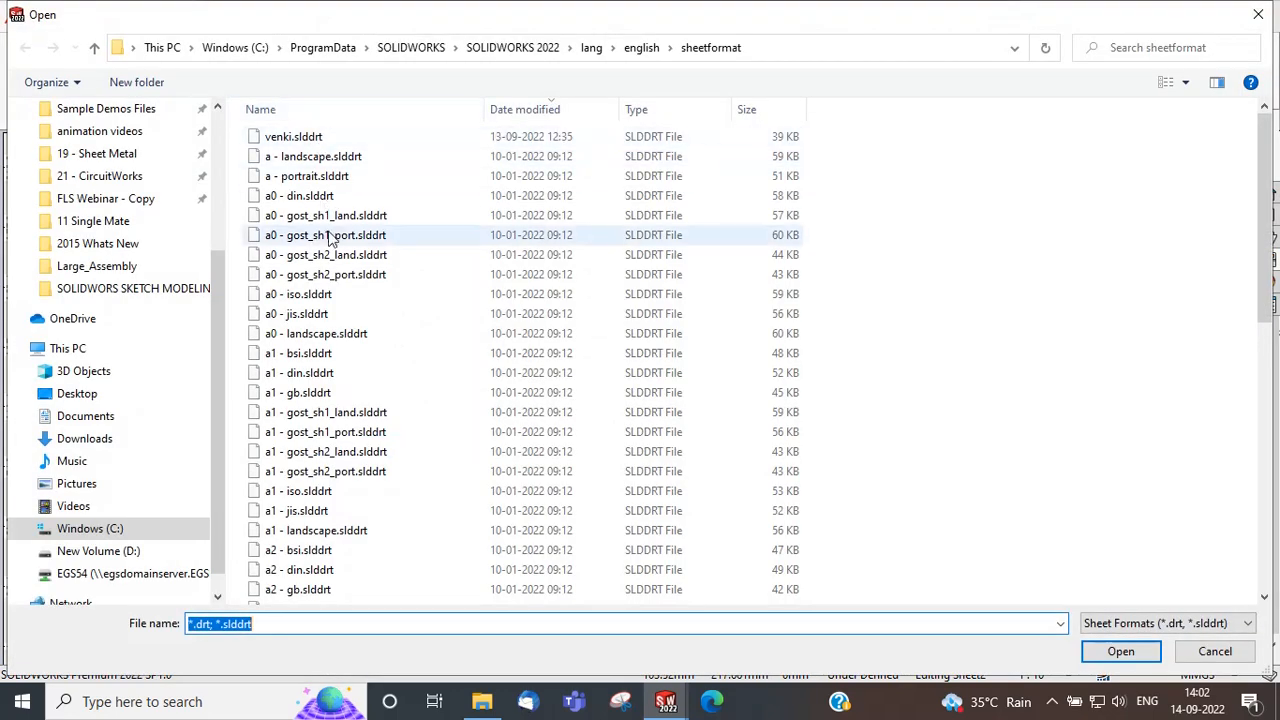
scroll(466, 357, "down", 10)
left_click(432, 594)
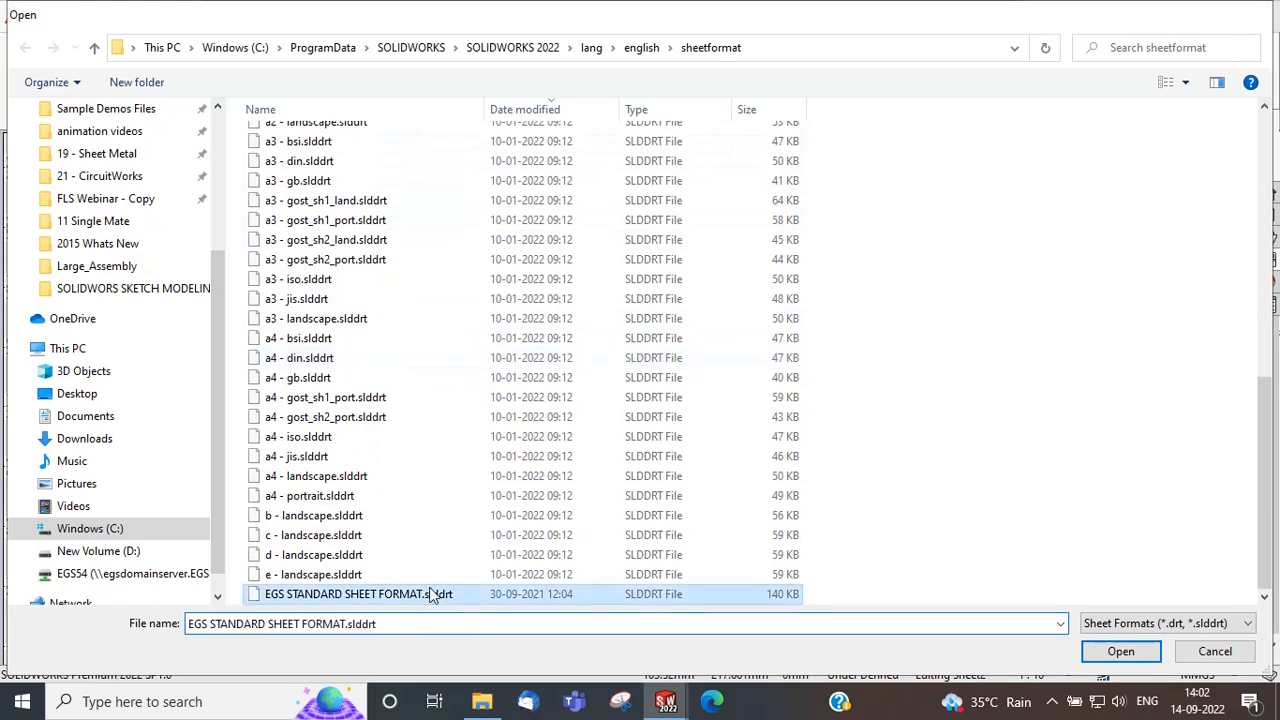
double_click(432, 594)
left_click(799, 518)
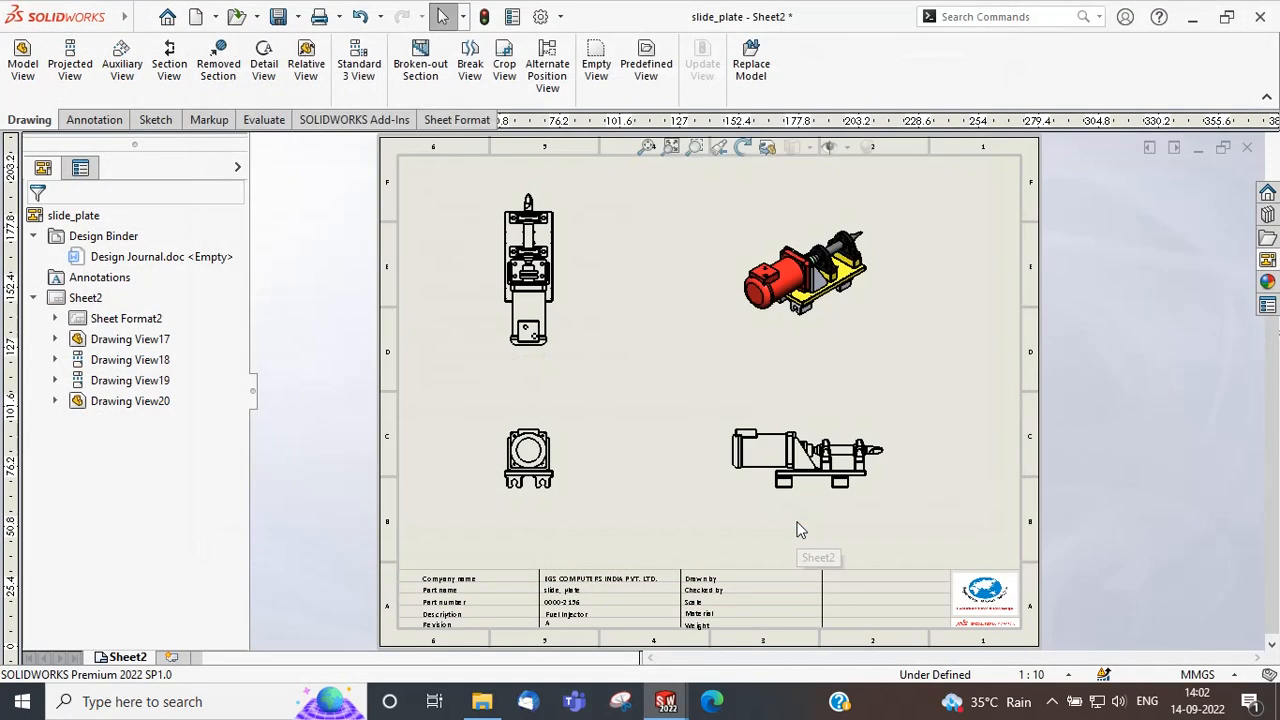
Add a new sheet and place an isometric model view of slide_plate in its middle.
left_click(171, 656)
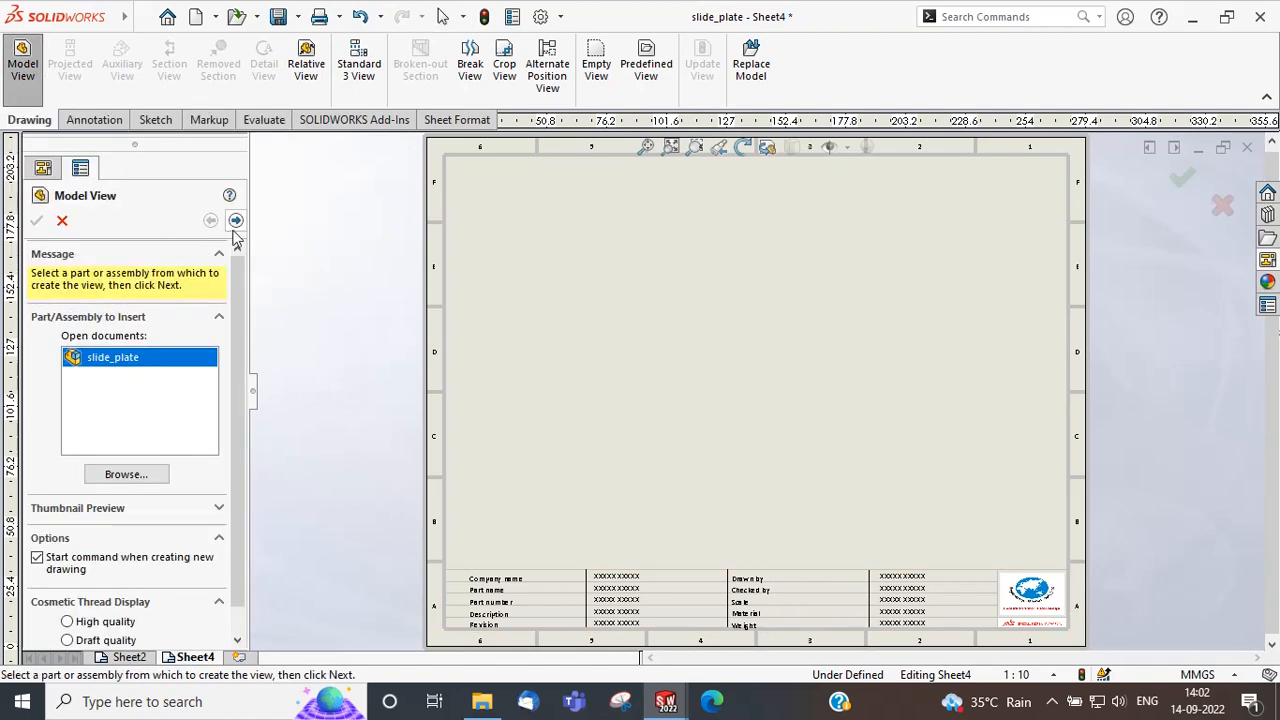
left_click(238, 222)
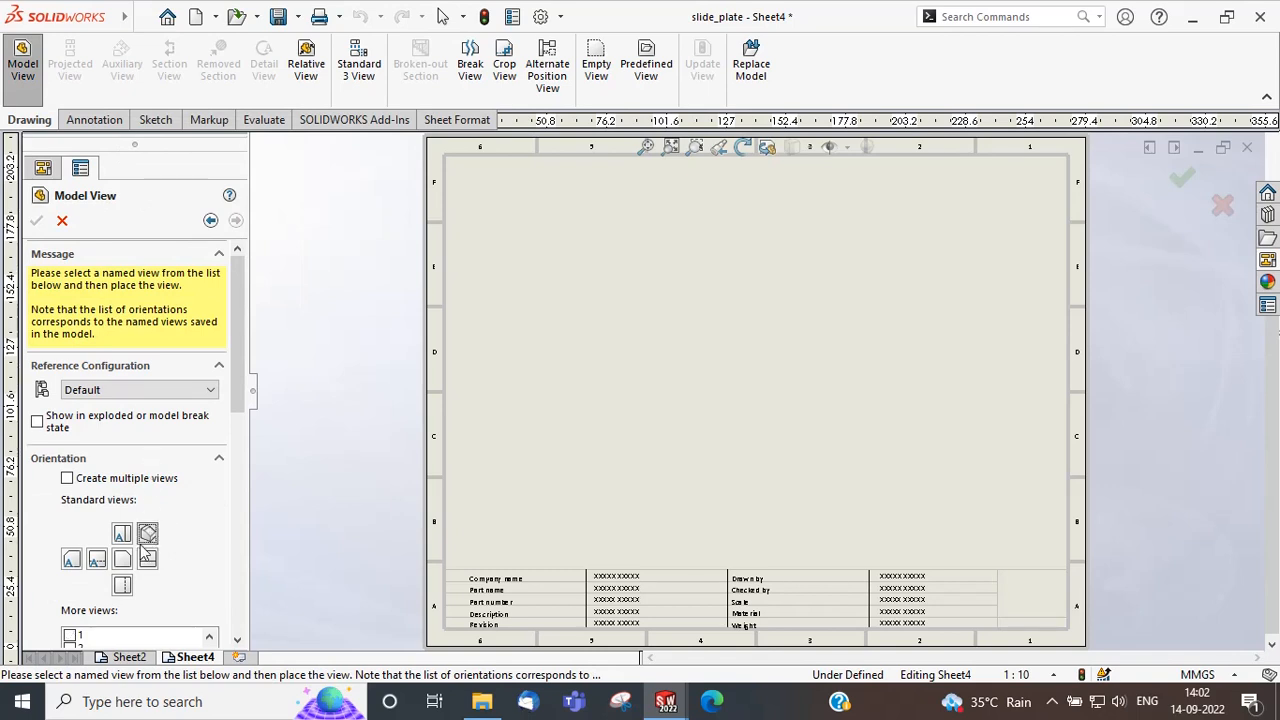
left_click(728, 368)
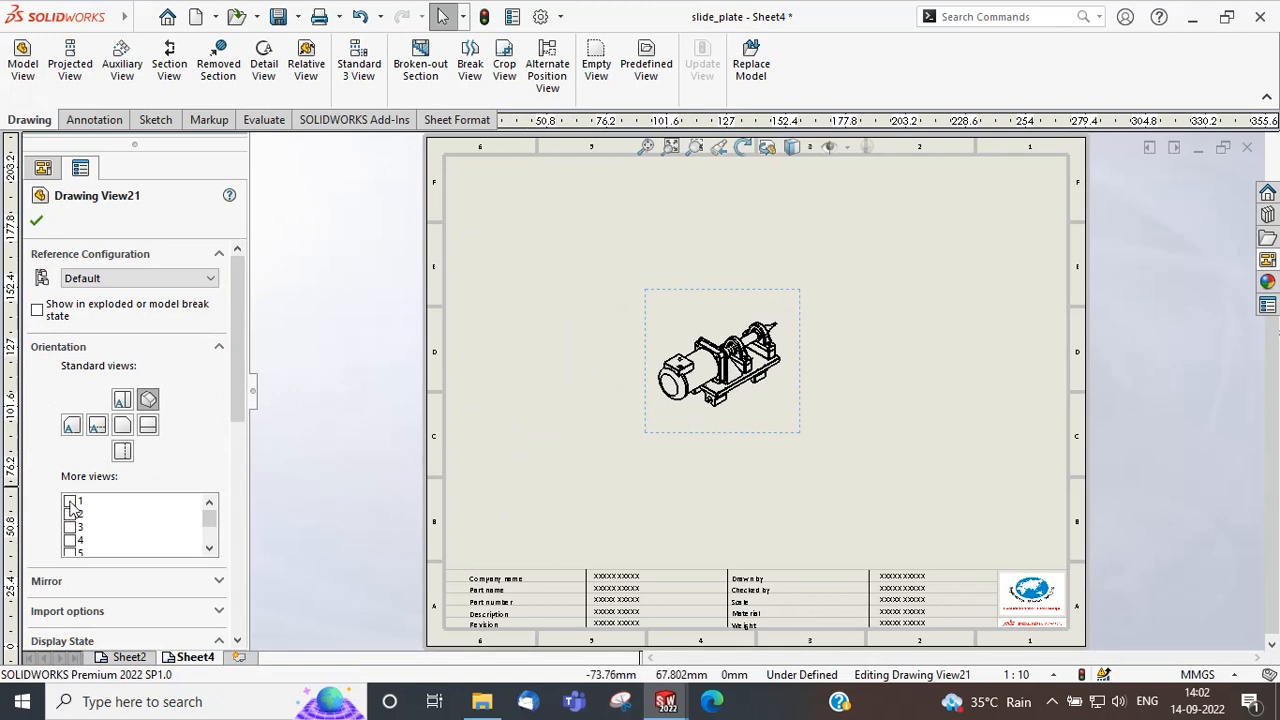
Switch the new view's orientation to the saved view 1 and its display style to shaded with edges.
left_click(70, 503)
left_click_drag(237, 346, 240, 495)
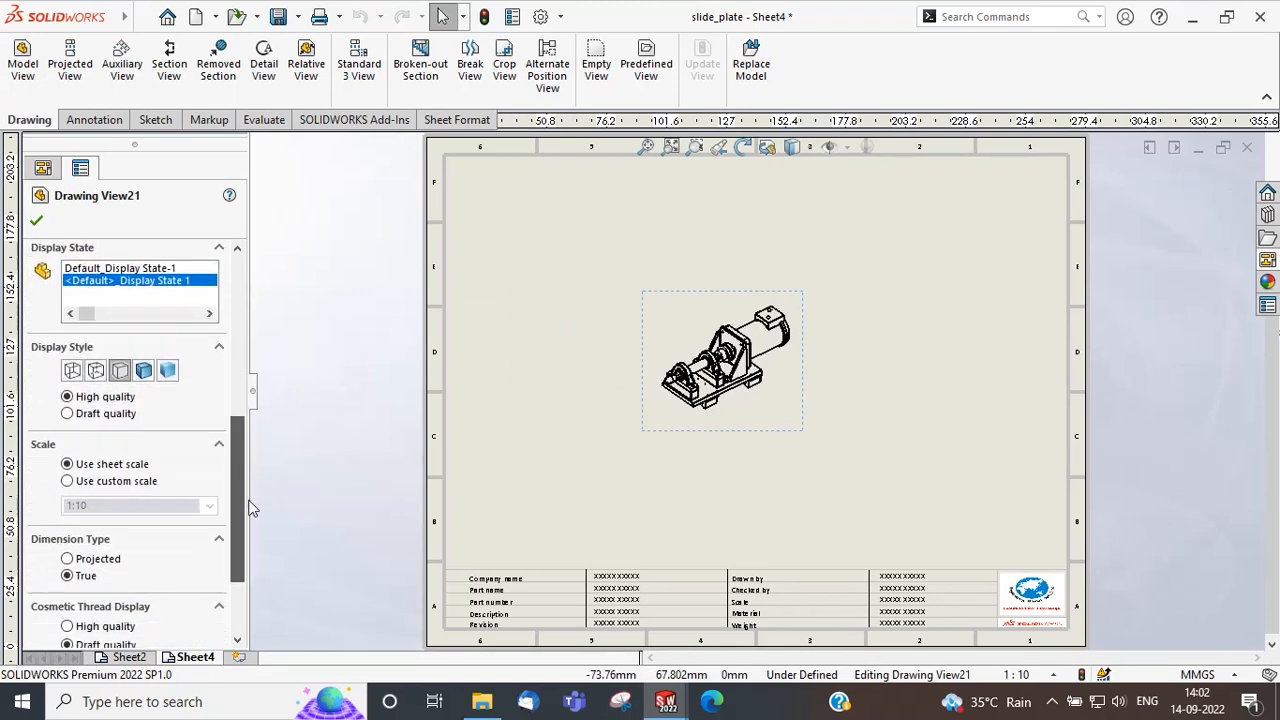
left_click(143, 371)
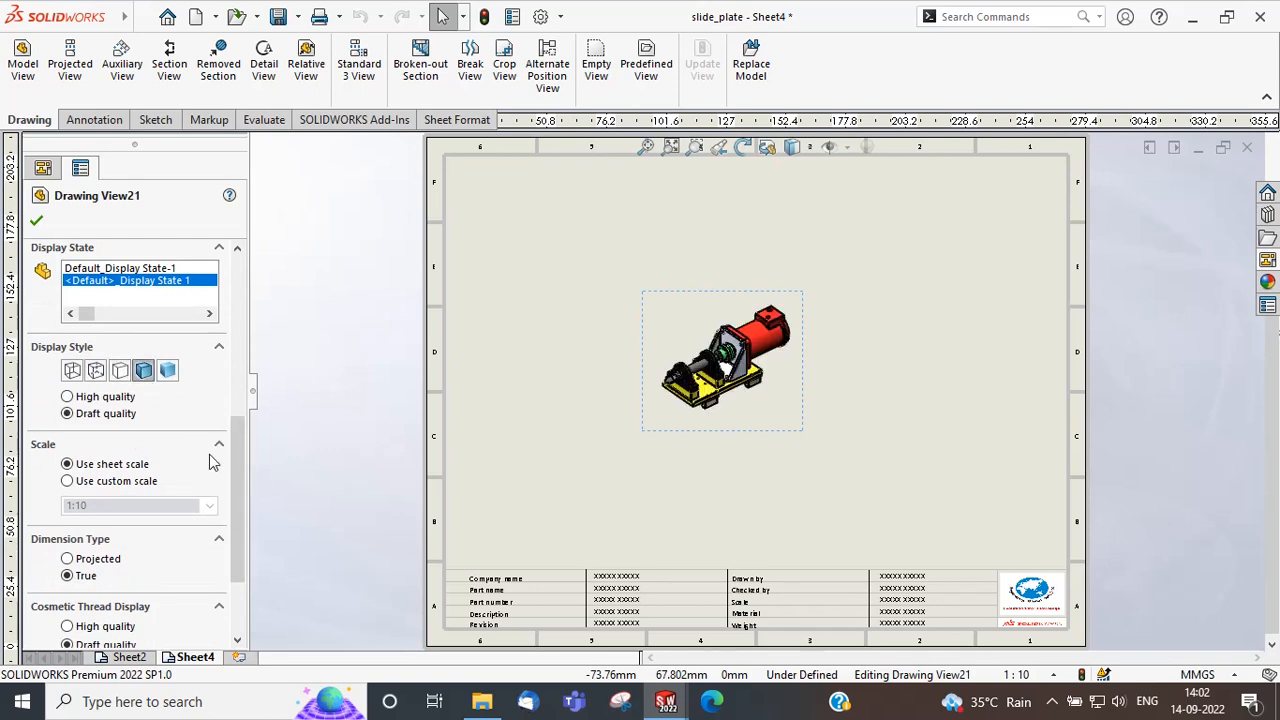
Show the view in its exploded state and shift it left and slightly down so it fits inside the sheet border.
left_click_drag(232, 460, 227, 320)
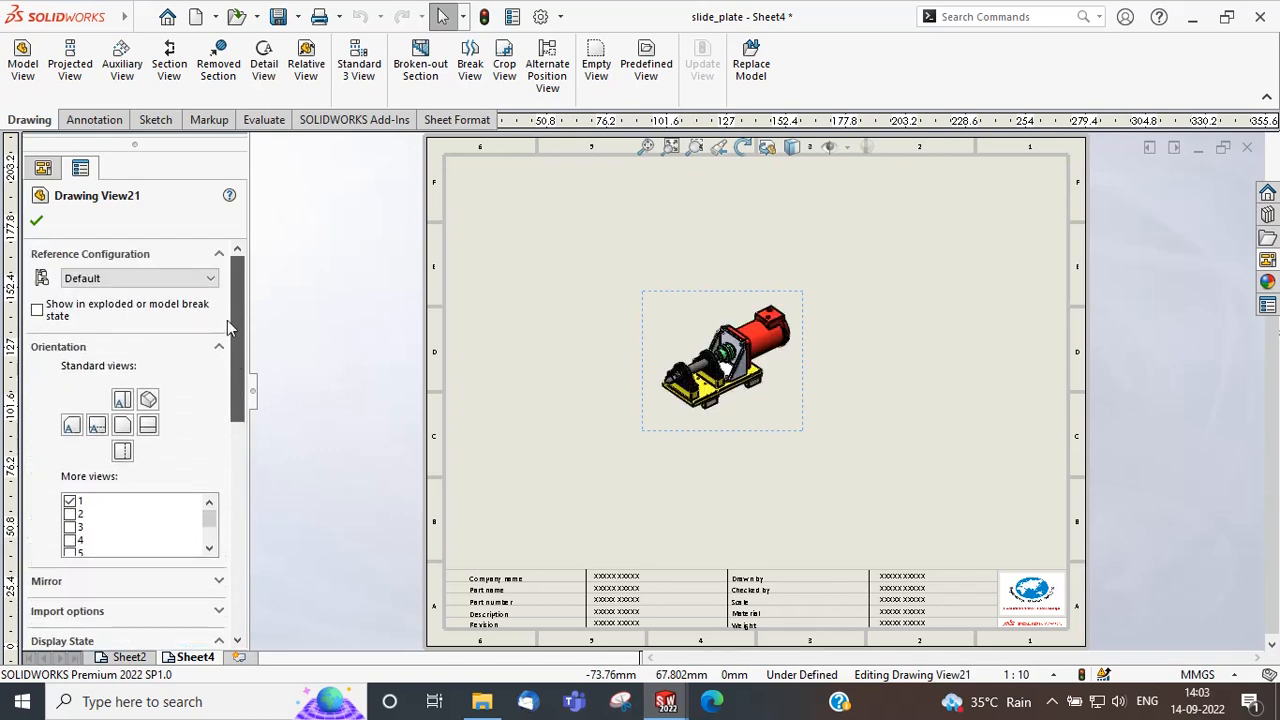
left_click(38, 310)
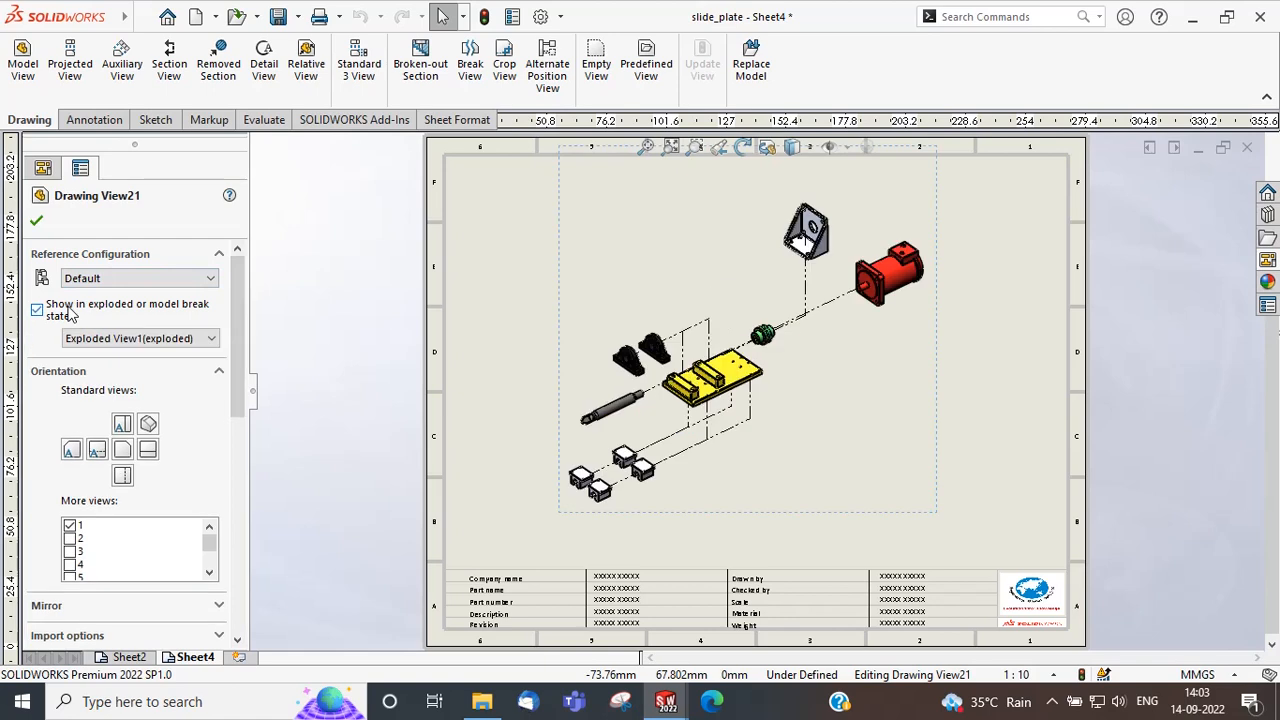
left_click(37, 222)
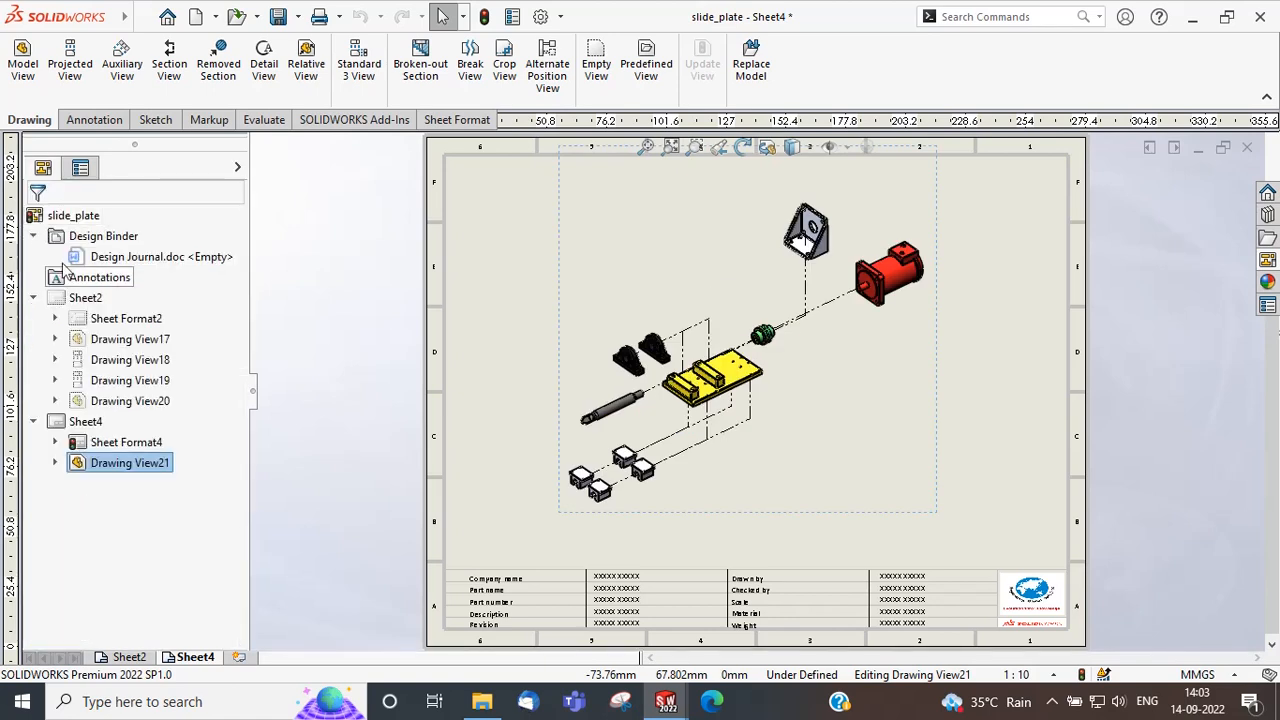
mouse_move(571, 523)
left_mouse_down()
mouse_move(555, 560)
mouse_move(541, 530)
mouse_move(510, 532)
left_mouse_up()
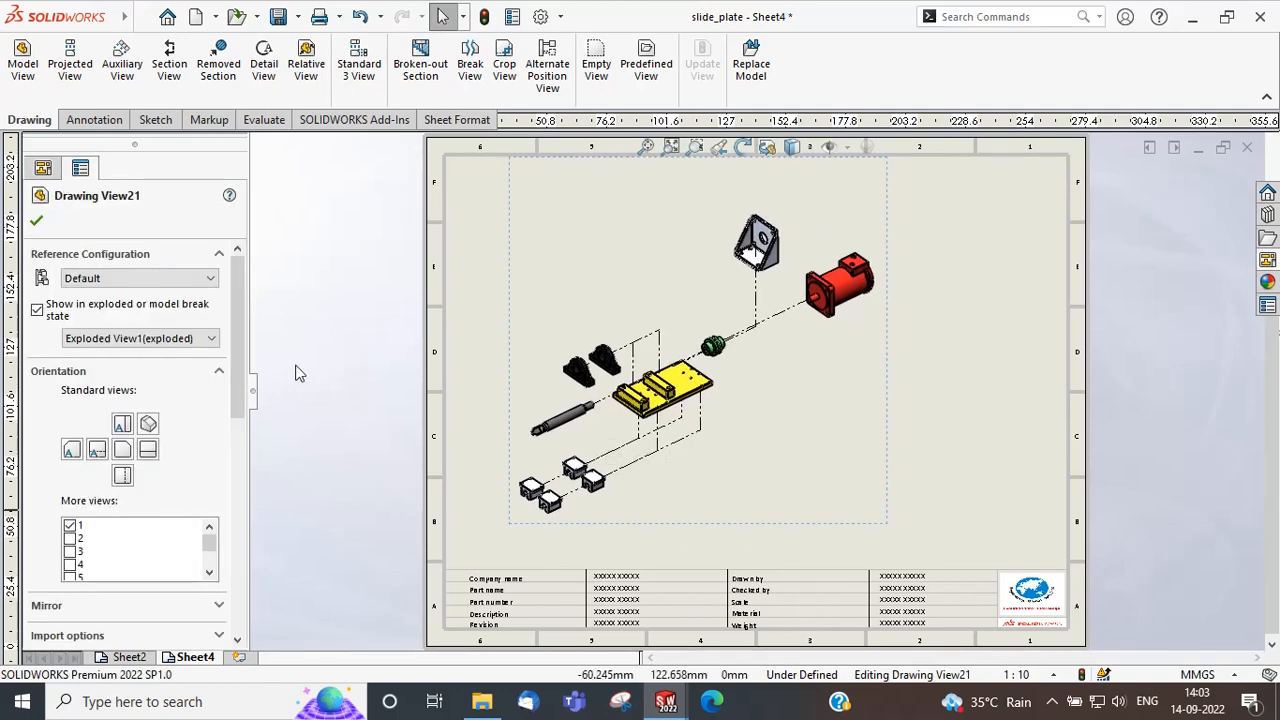
Add auto balloons around the exploded view in a square layout with magnetic lines, ignoring multiple instances.
left_click(92, 120)
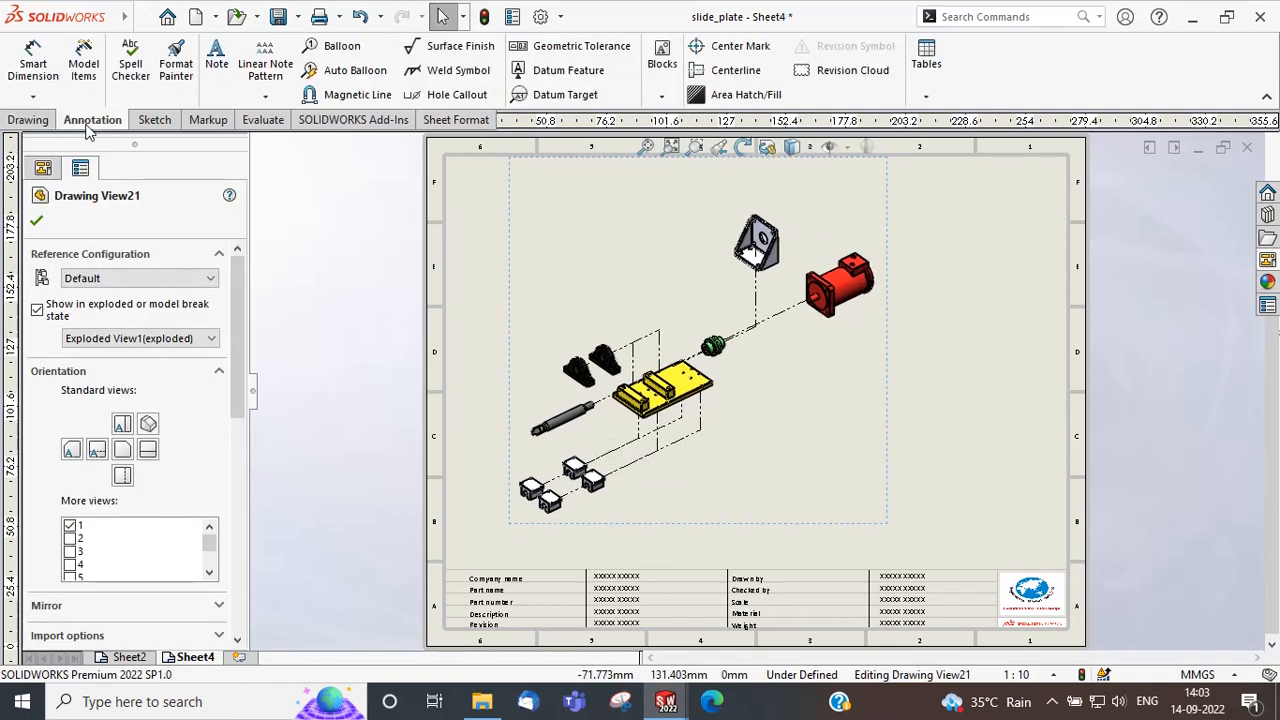
left_click(354, 72)
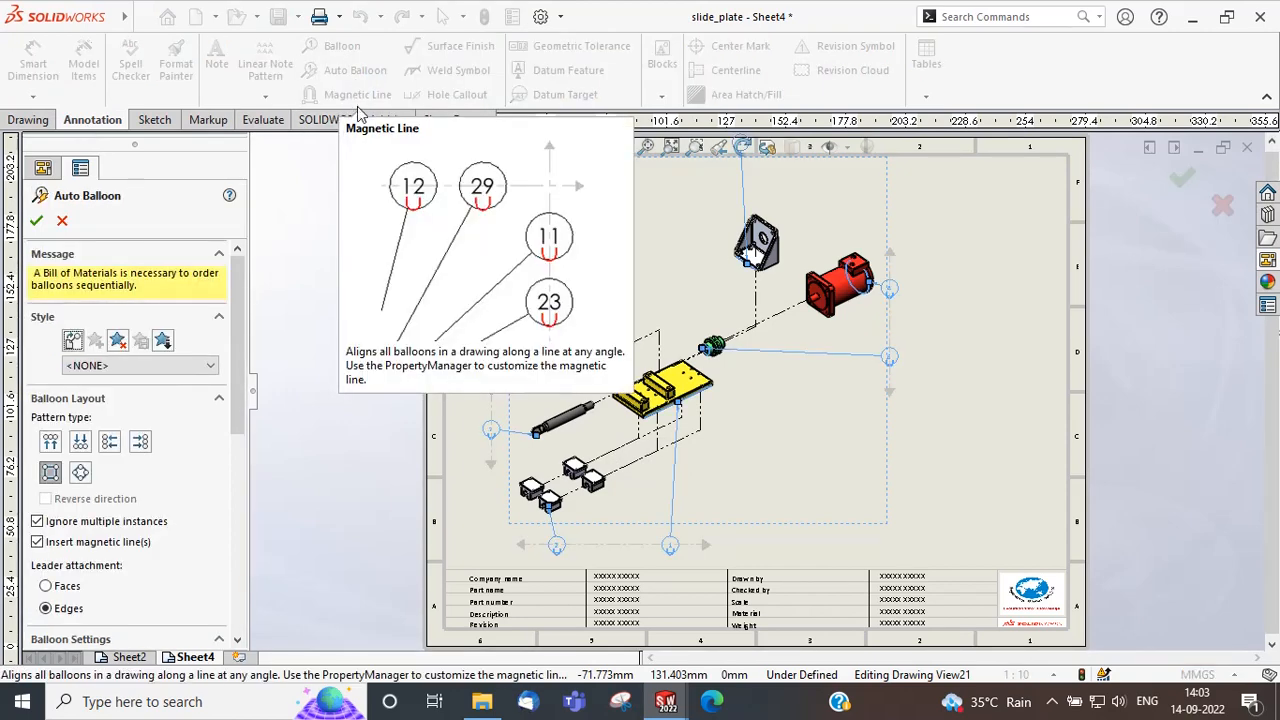
left_click(36, 221)
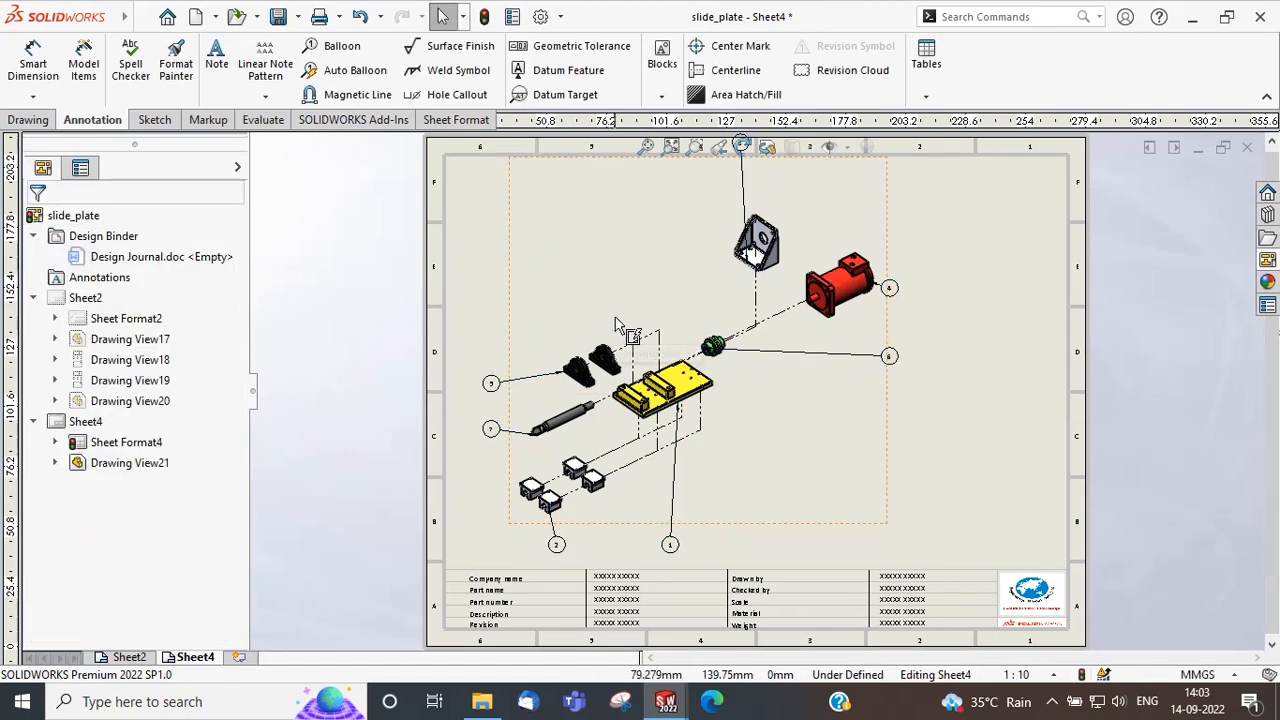
Move the angle bracket's balloon from above the view onto the magnetic line beside the motor's balloon.
scroll(710, 512, "down", 1)
scroll(709, 518, "up", 2)
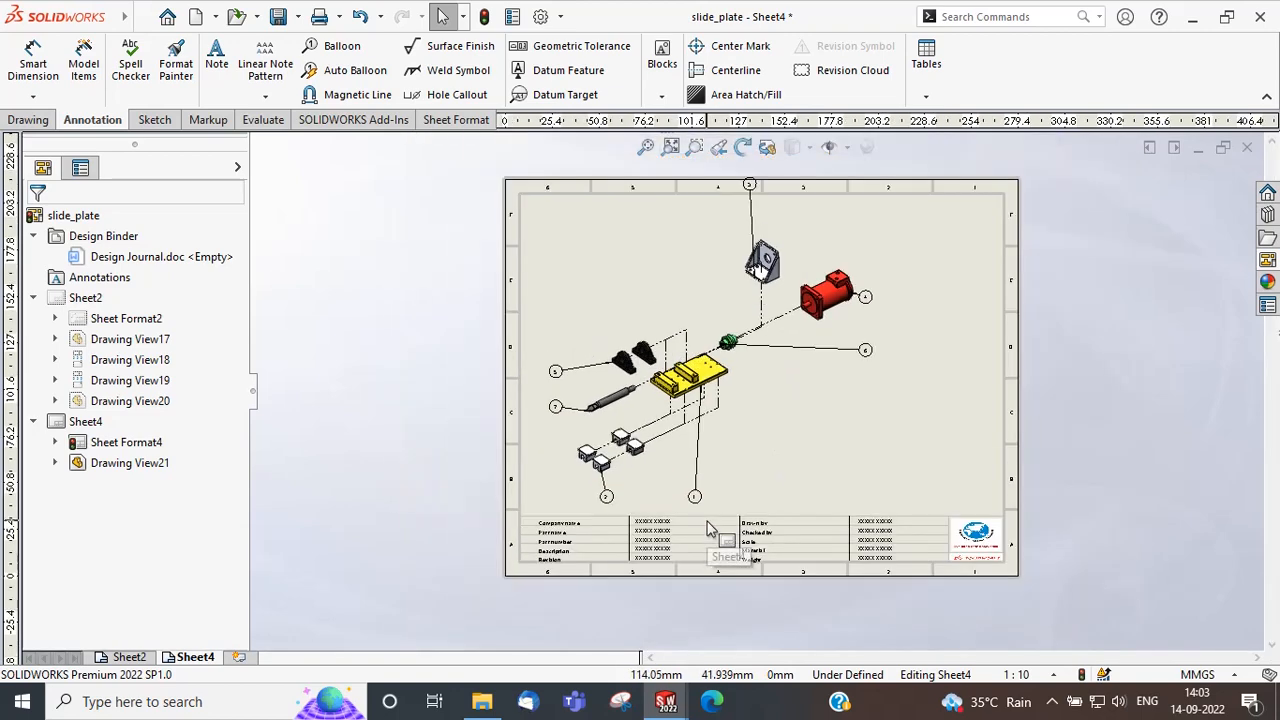
scroll(923, 243, "down", 1)
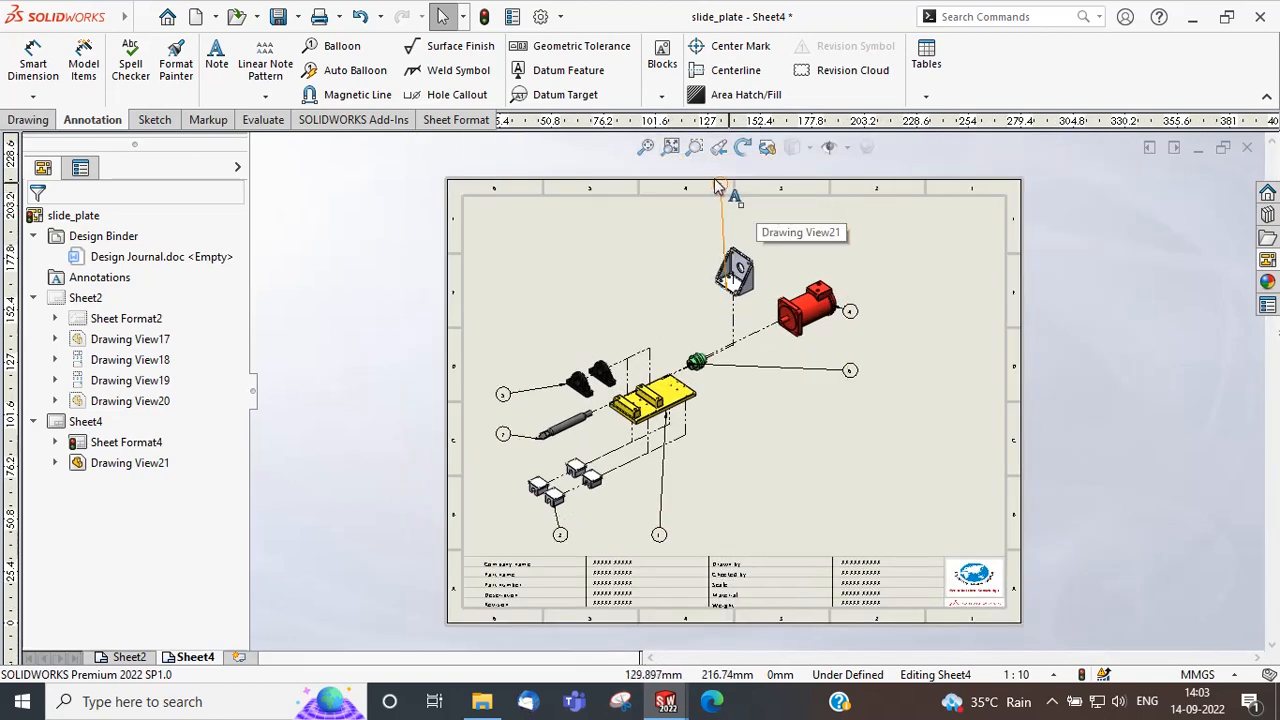
left_click_drag(720, 186, 850, 291)
Set the spacing of the magnetic line beside the motor to Equal.
left_click(851, 281)
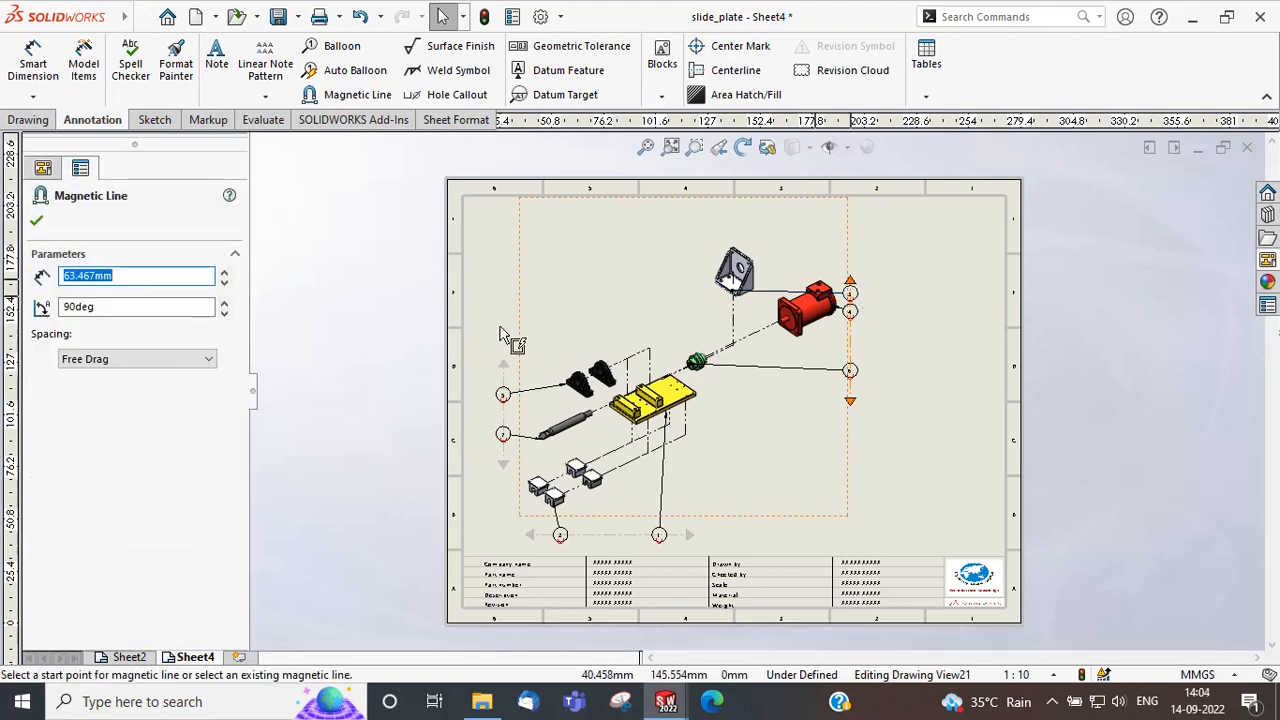
left_click(199, 364)
left_click(184, 376)
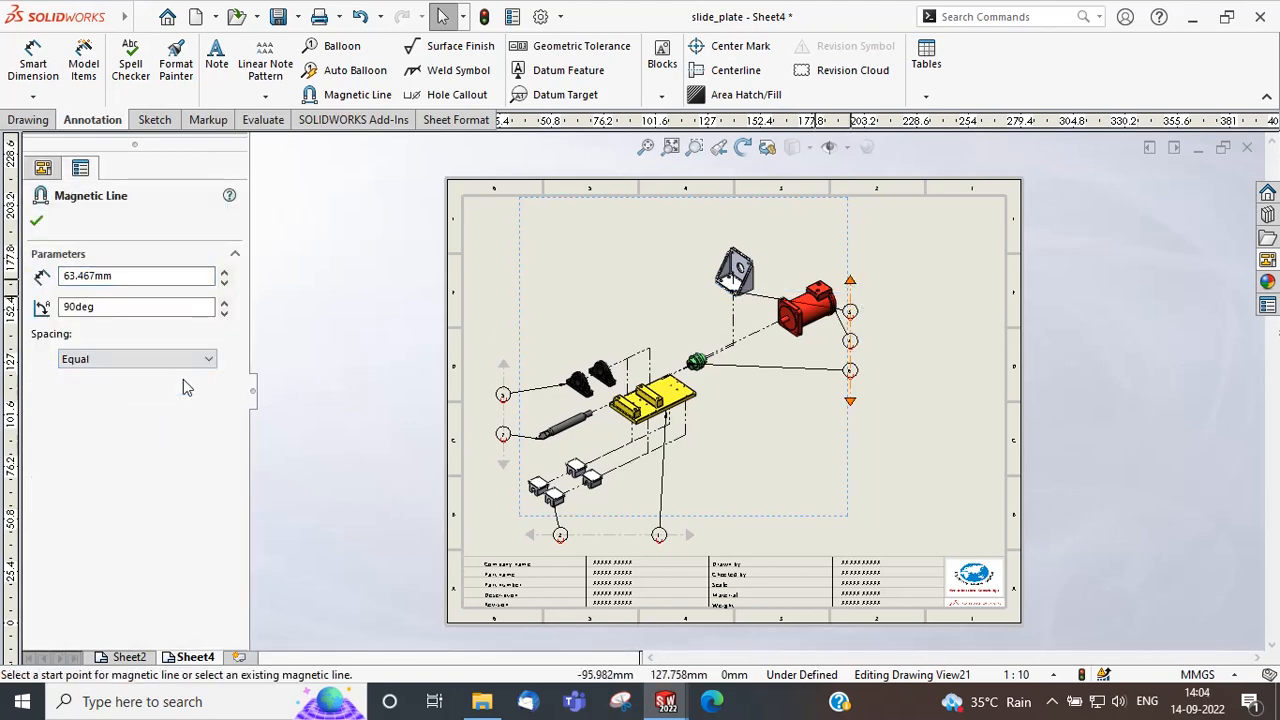
left_click(446, 347)
Move the magnetic line beside the motor outward and extend both of its ends to a length of about 125 mm.
left_click(856, 310)
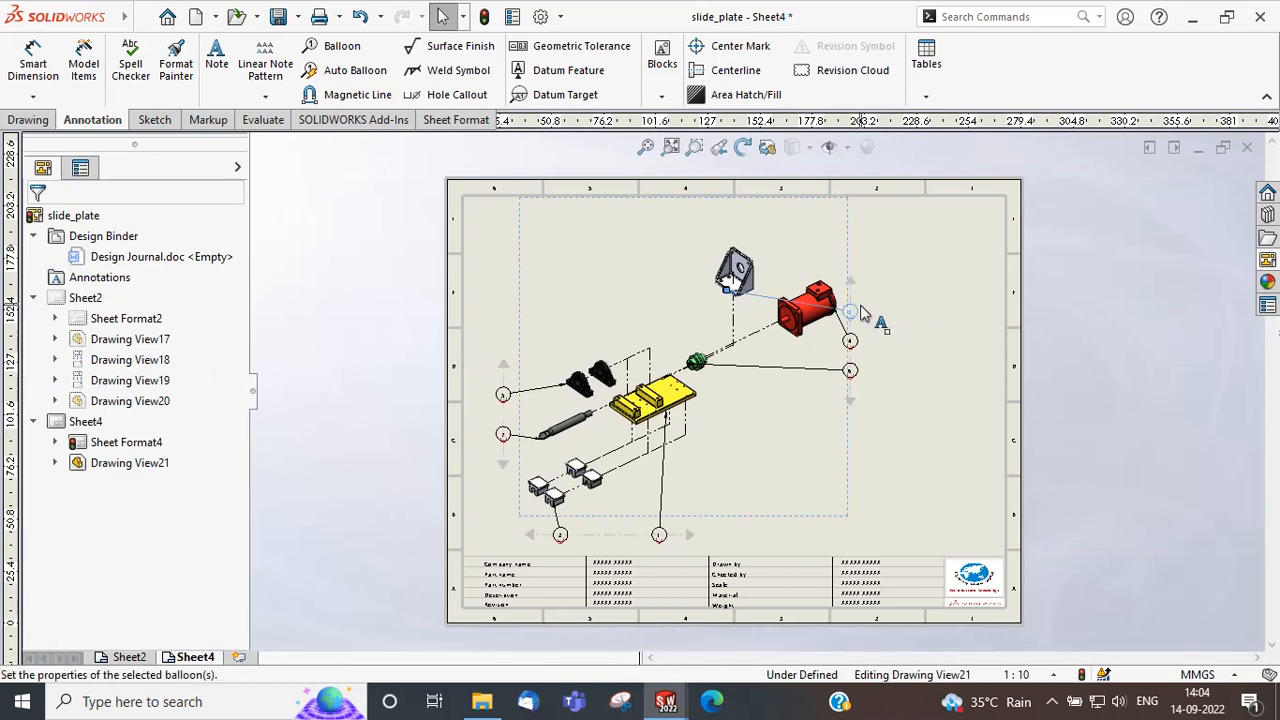
left_click_drag(851, 285, 870, 220)
left_click_drag(850, 401, 873, 470)
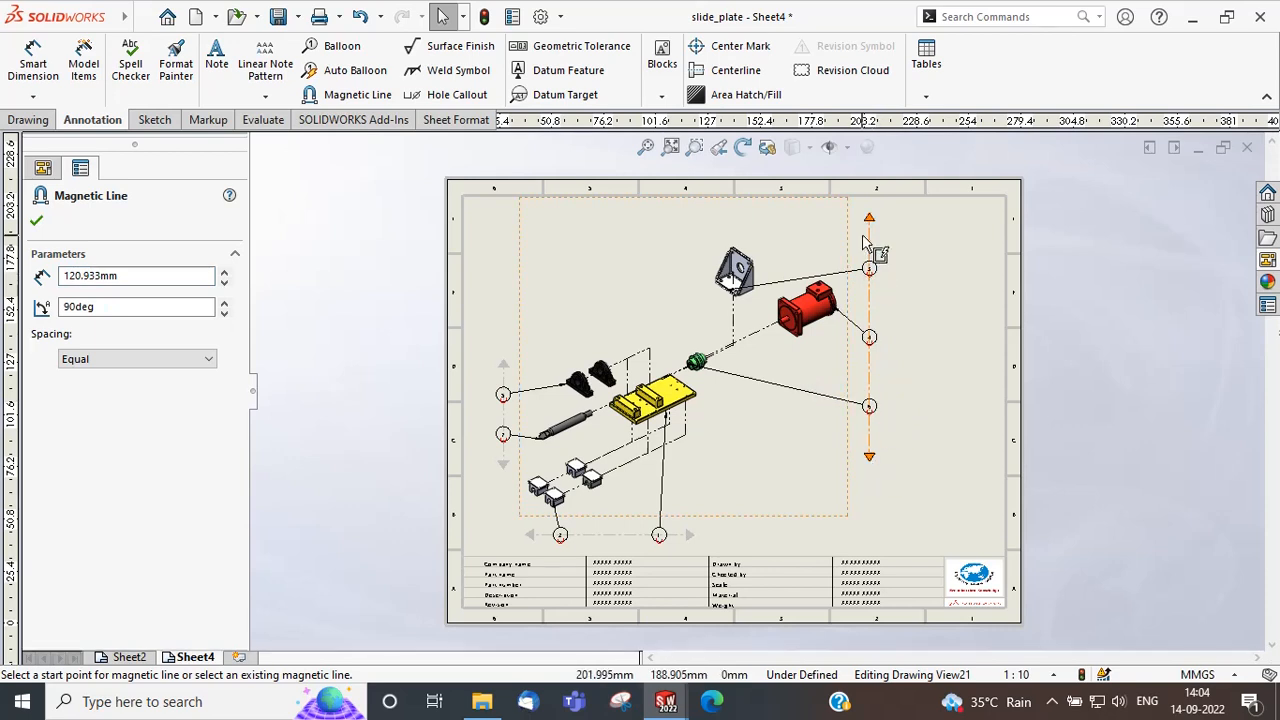
left_click_drag(868, 220, 868, 210)
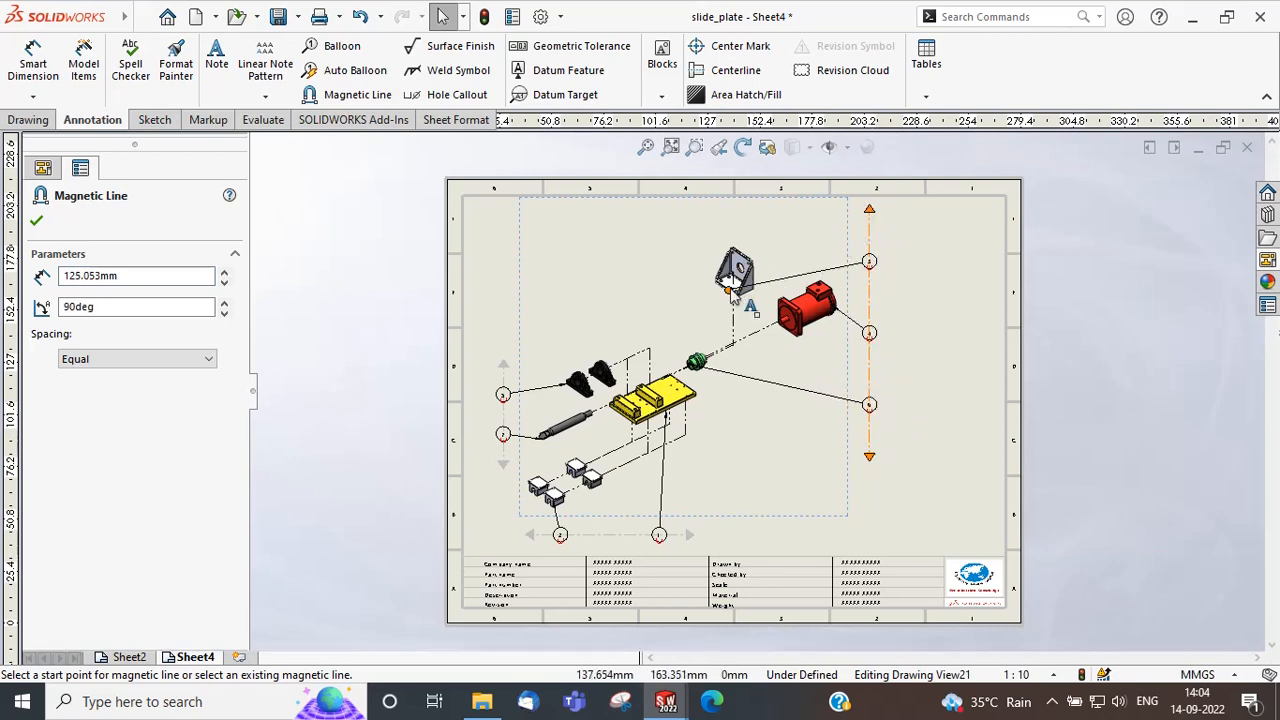
Reattach the arrow of balloon 3 to the outer side edge of the angle bracket facing the balloon.
scroll(765, 285, "up", 3)
scroll(770, 310, "down", 5)
scroll(762, 380, "down", 4)
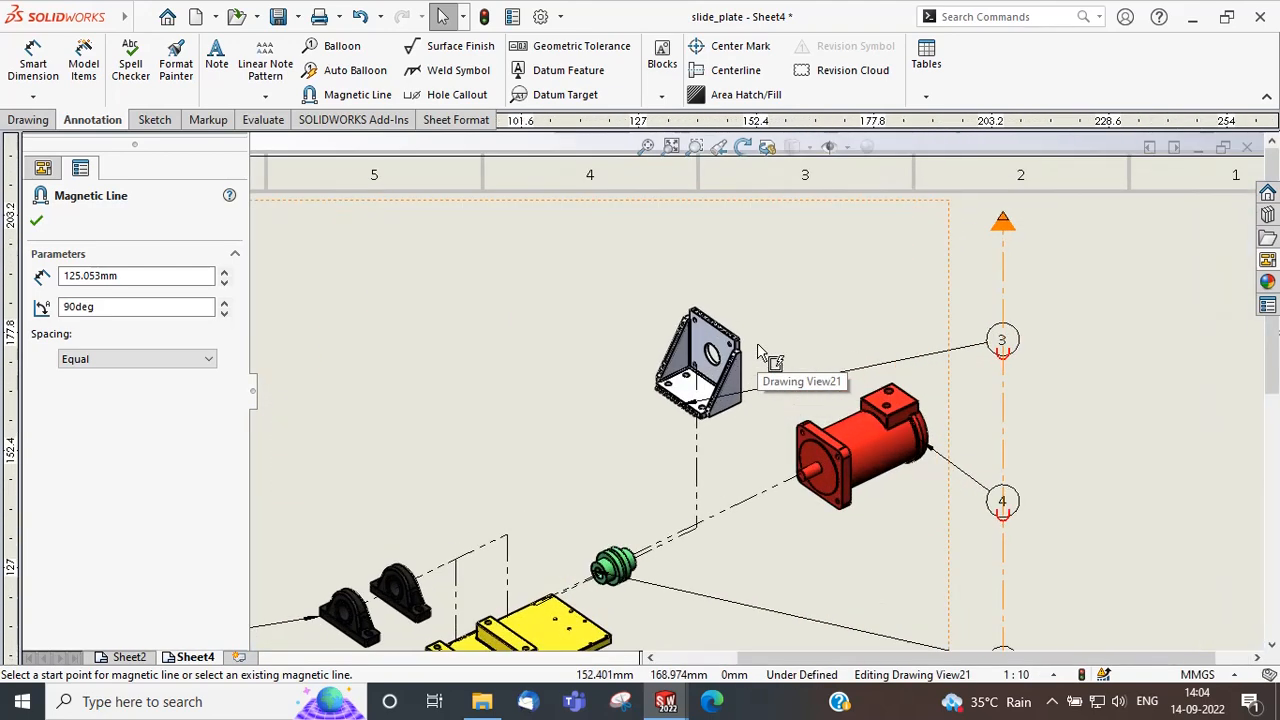
mouse_move(768, 423)
left_mouse_down()
mouse_move(668, 432)
mouse_move(740, 420)
mouse_move(744, 398)
left_mouse_up()
left_click(816, 312)
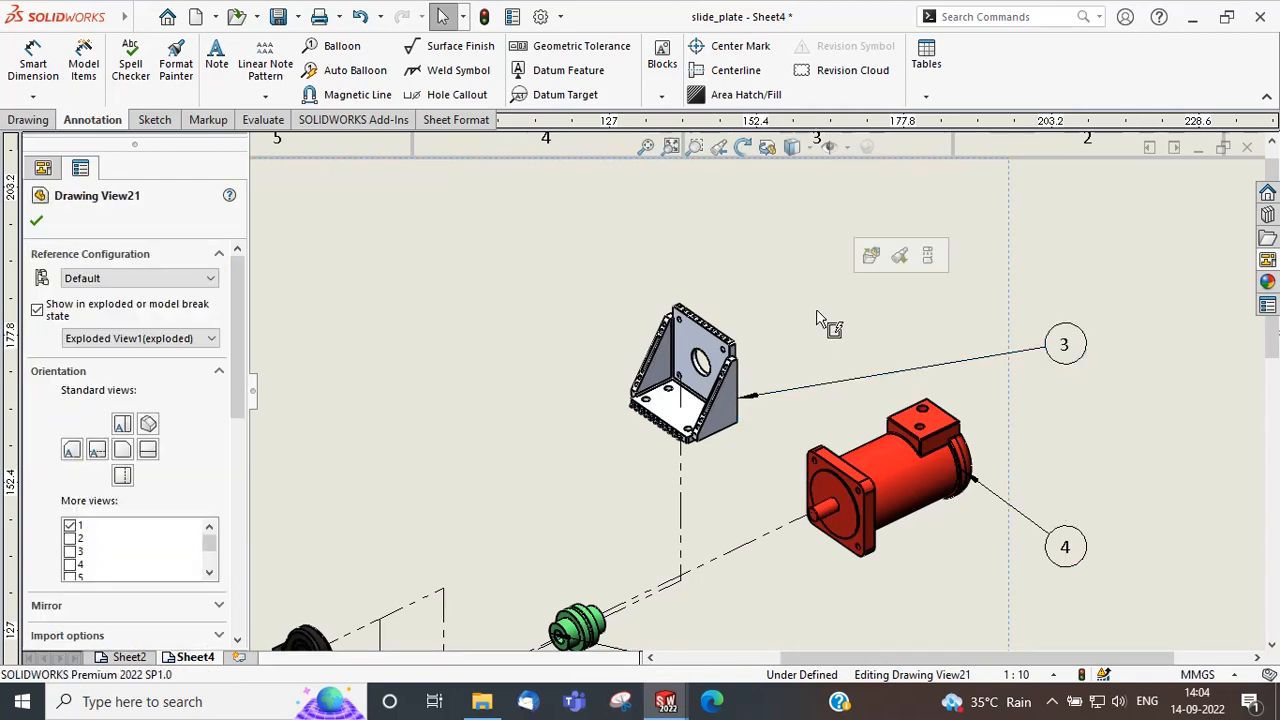
Shift the exploded view with its balloons slightly left and down on the sheet.
left_click(670, 147)
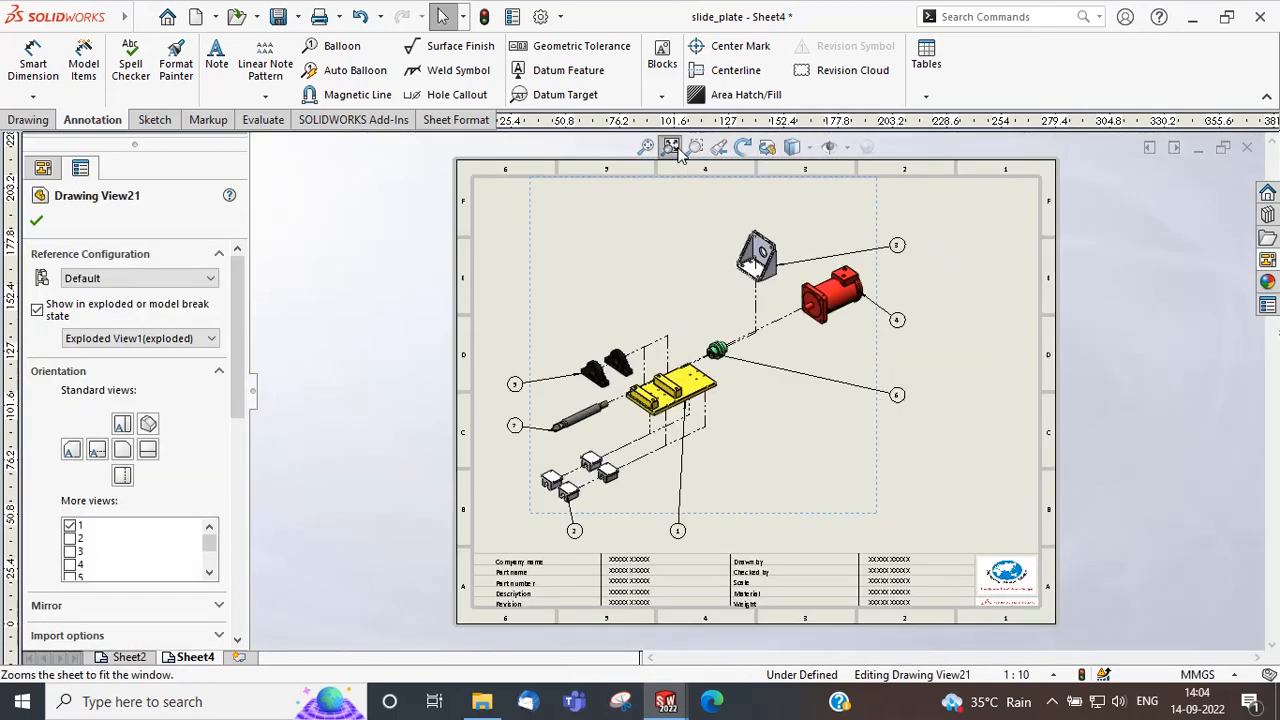
mouse_move(886, 243)
left_mouse_down()
mouse_move(842, 242)
mouse_move(851, 231)
left_mouse_up()
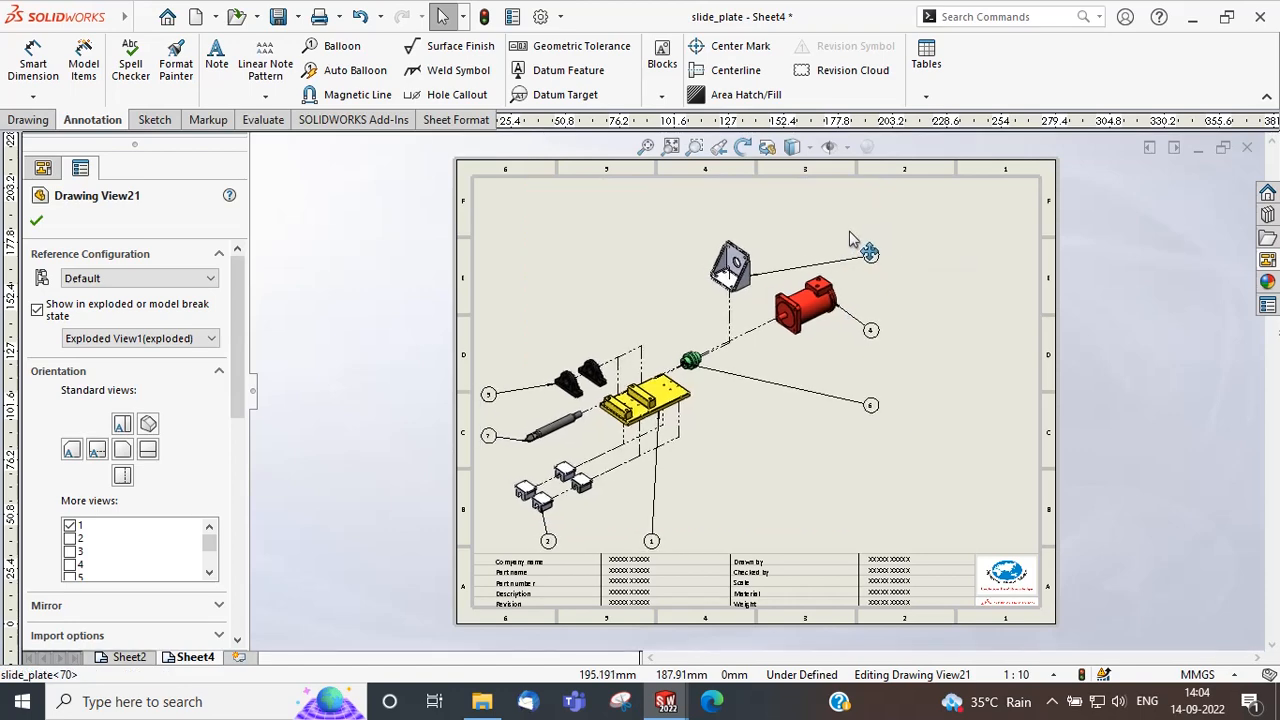
Set the spacing of the magnetic line holding balloons 5 and 7 to Equal.
left_click(498, 392)
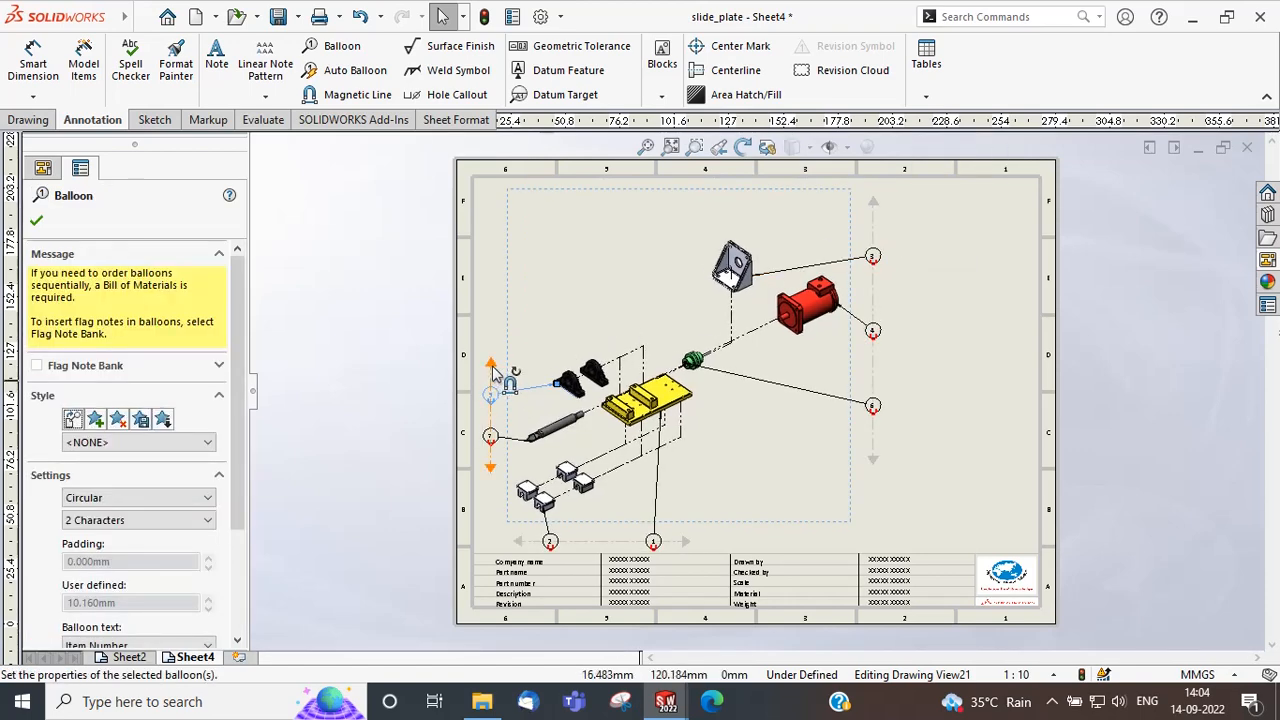
left_click(492, 368)
left_click(128, 361)
left_click(127, 378)
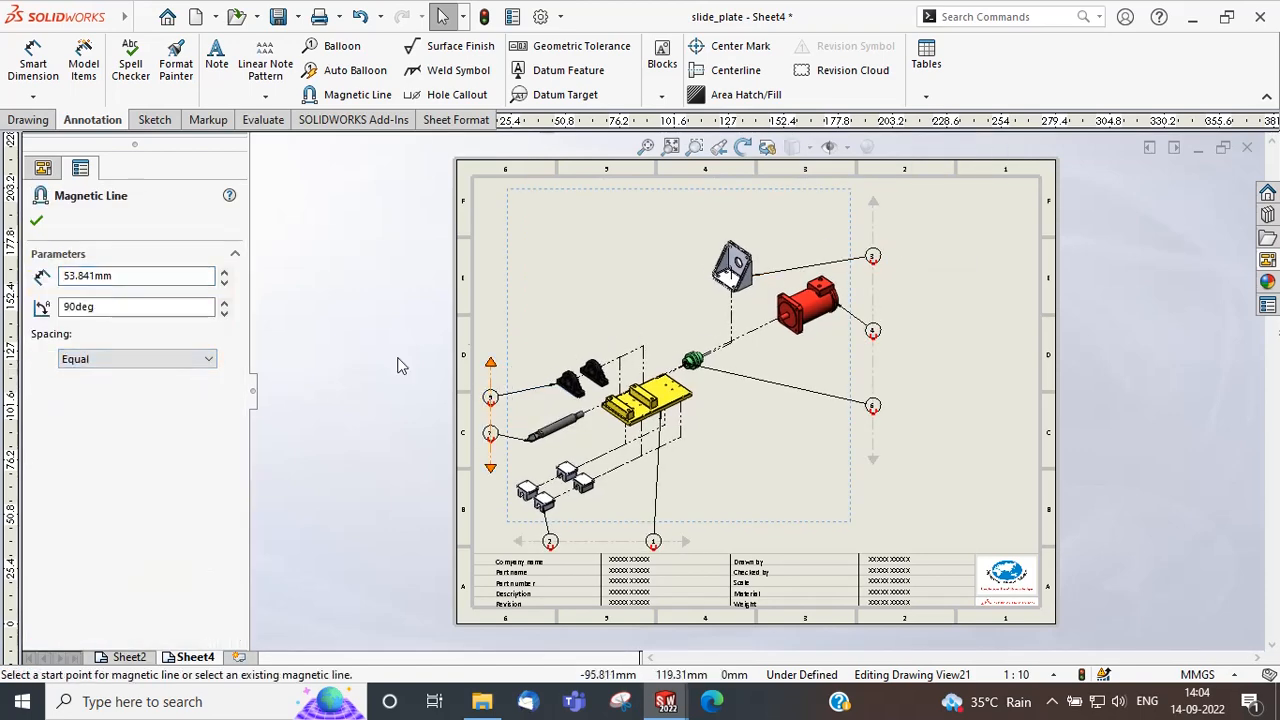
Reposition both ends of the magnetic line for balloons 5 and 7 so it slants above the bearings, about 55 mm long at about 40°.
left_click_drag(490, 363, 560, 298)
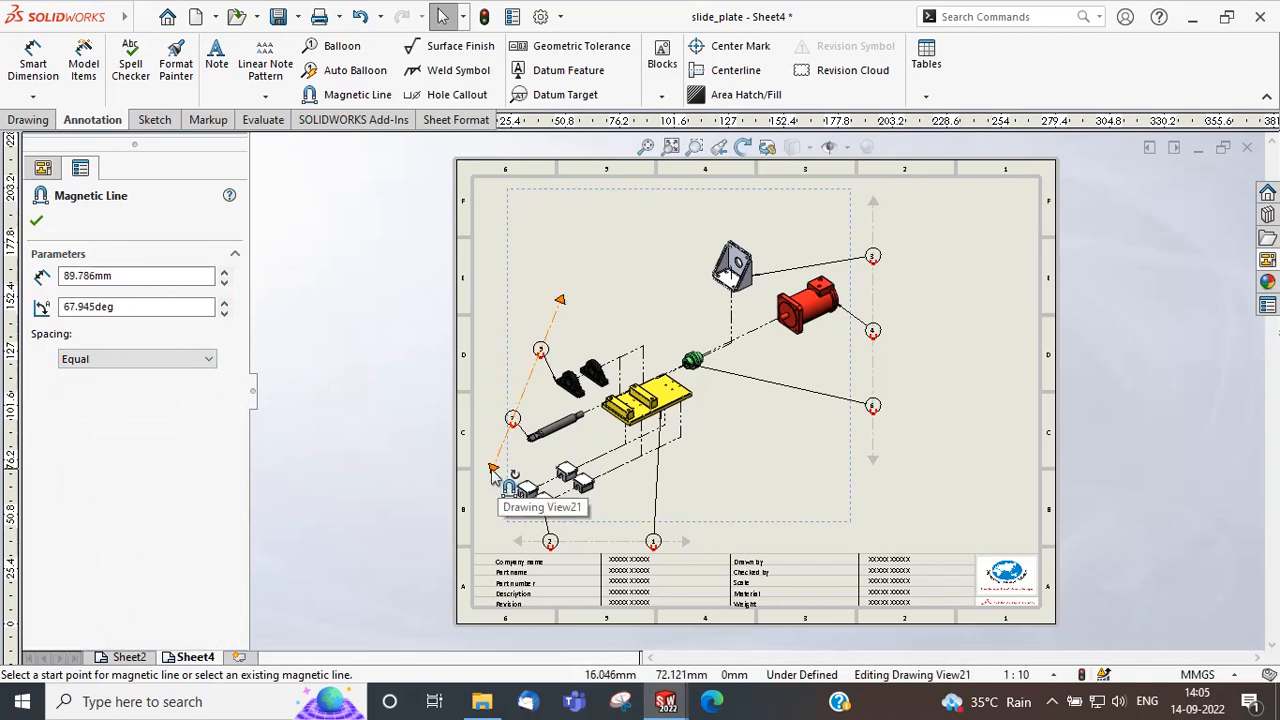
left_click_drag(491, 467, 513, 379)
left_click_drag(560, 299, 600, 311)
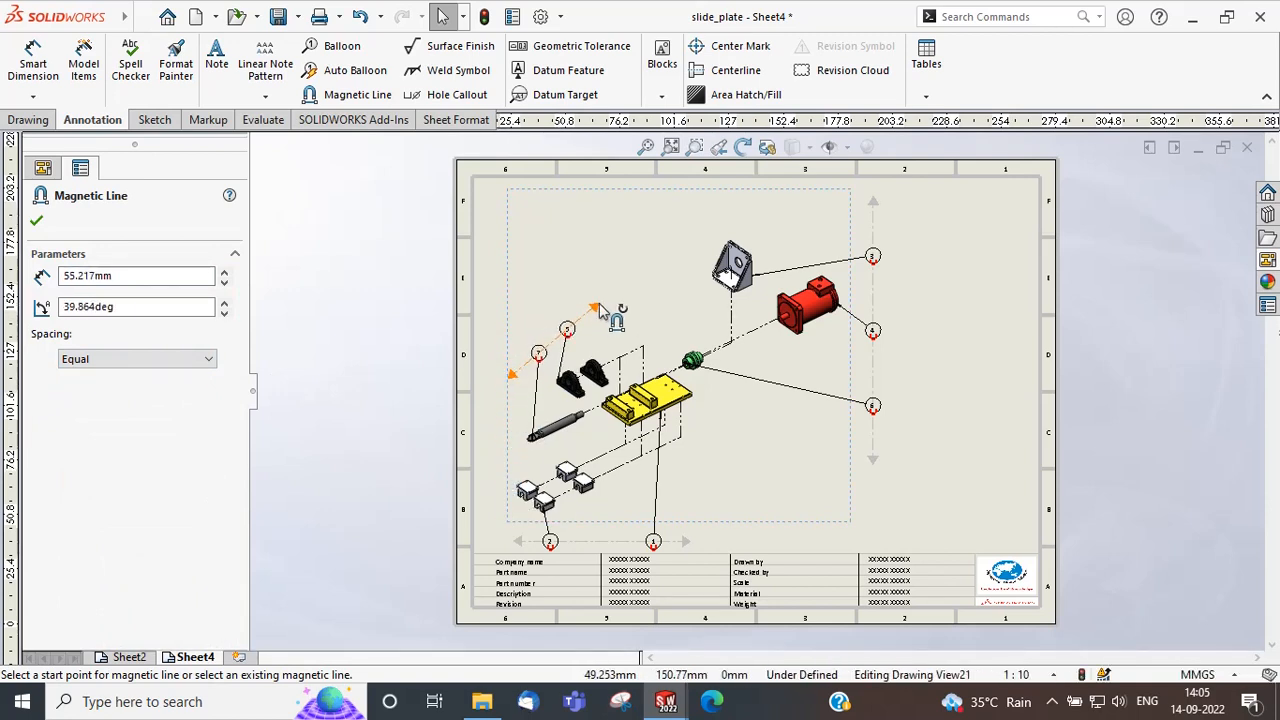
Slant the magnetic line of balloons 1 and 2 upward beneath the plate, and shift the exploded view slightly left and down on the sheet.
left_click_drag(686, 541, 743, 441)
left_click_drag(518, 540, 538, 543)
left_click(969, 400)
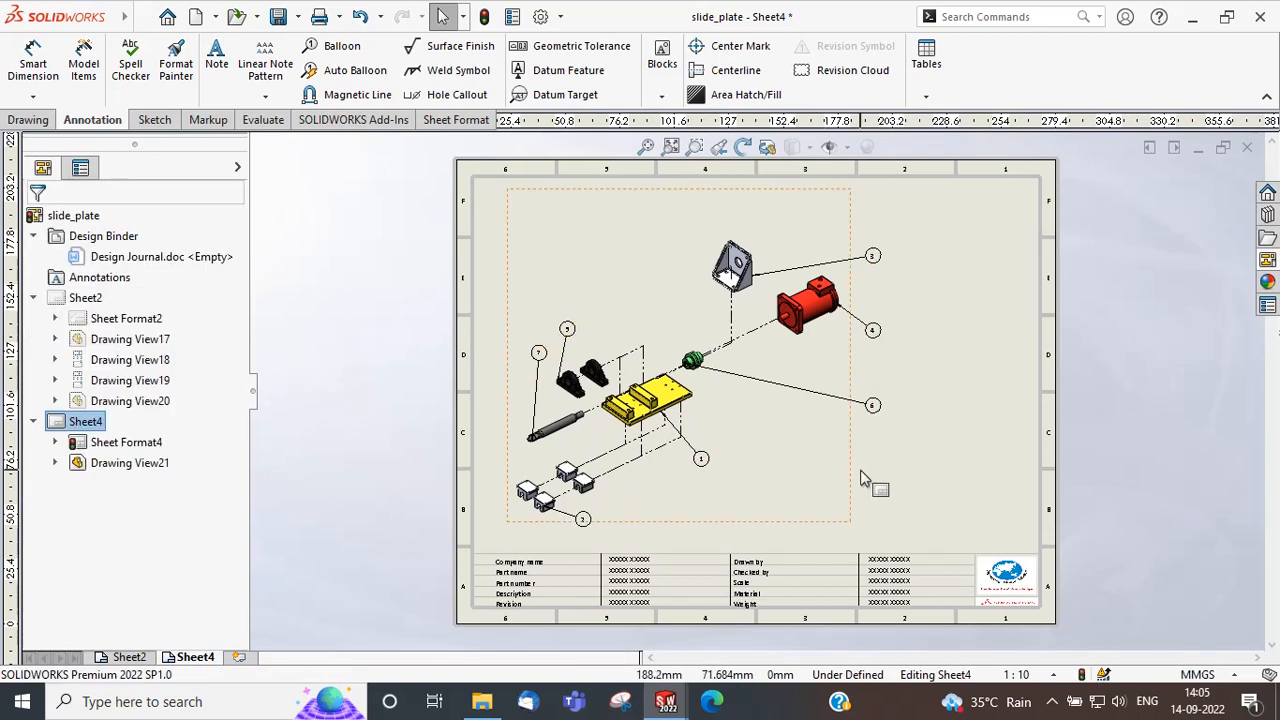
left_click_drag(853, 471, 829, 491)
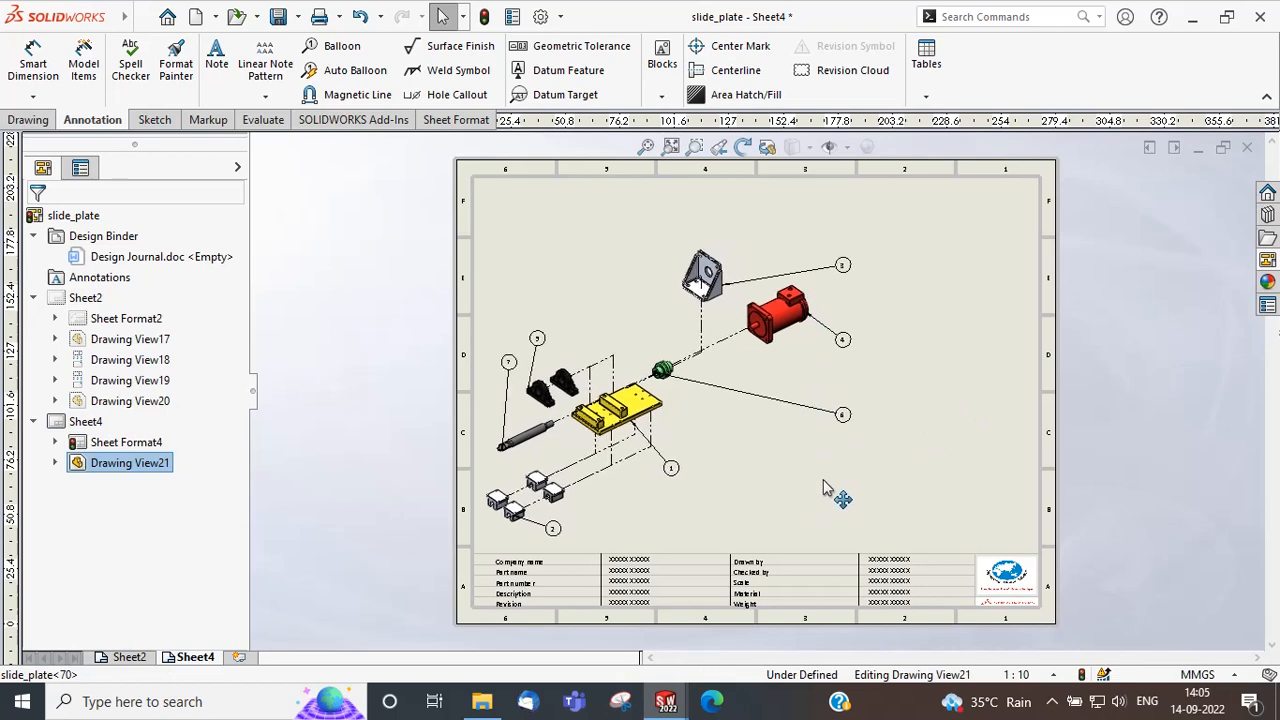
left_click(908, 493)
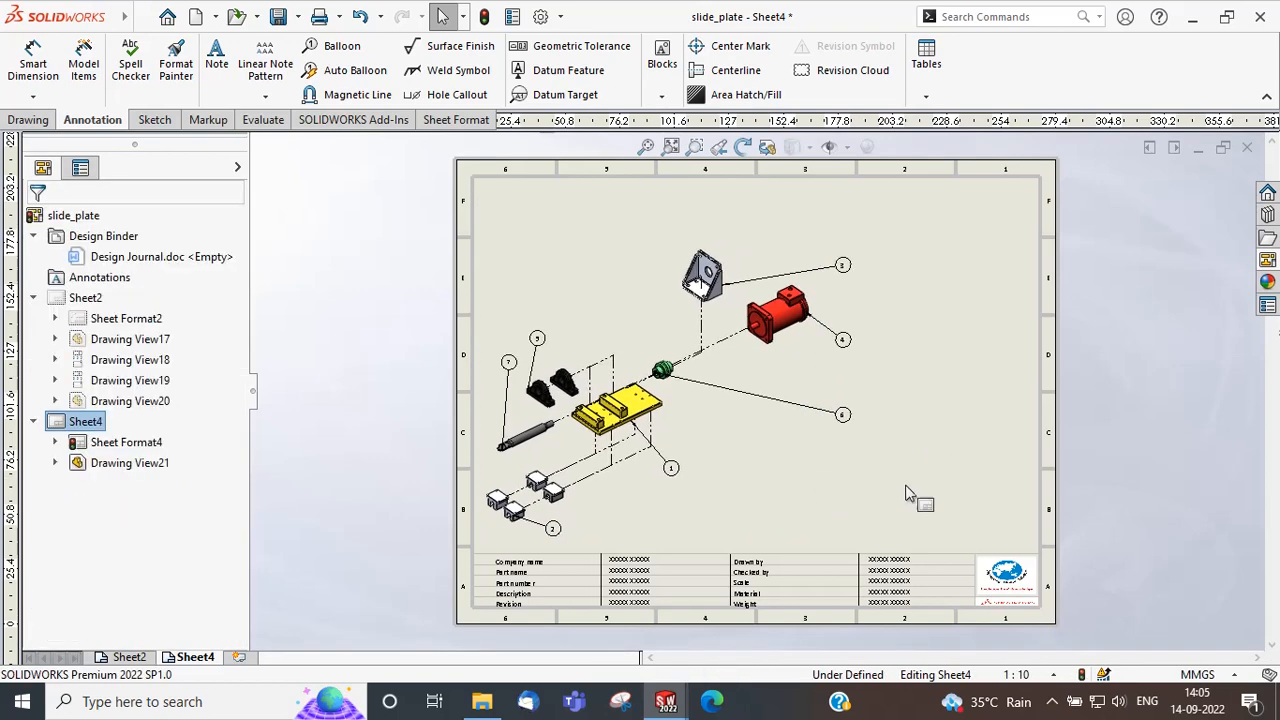
Insert a Parts only bill of materials for the exploded view using the bom-standard template, placing it along the sheet's upper border.
left_click(778, 515)
right_click(778, 515)
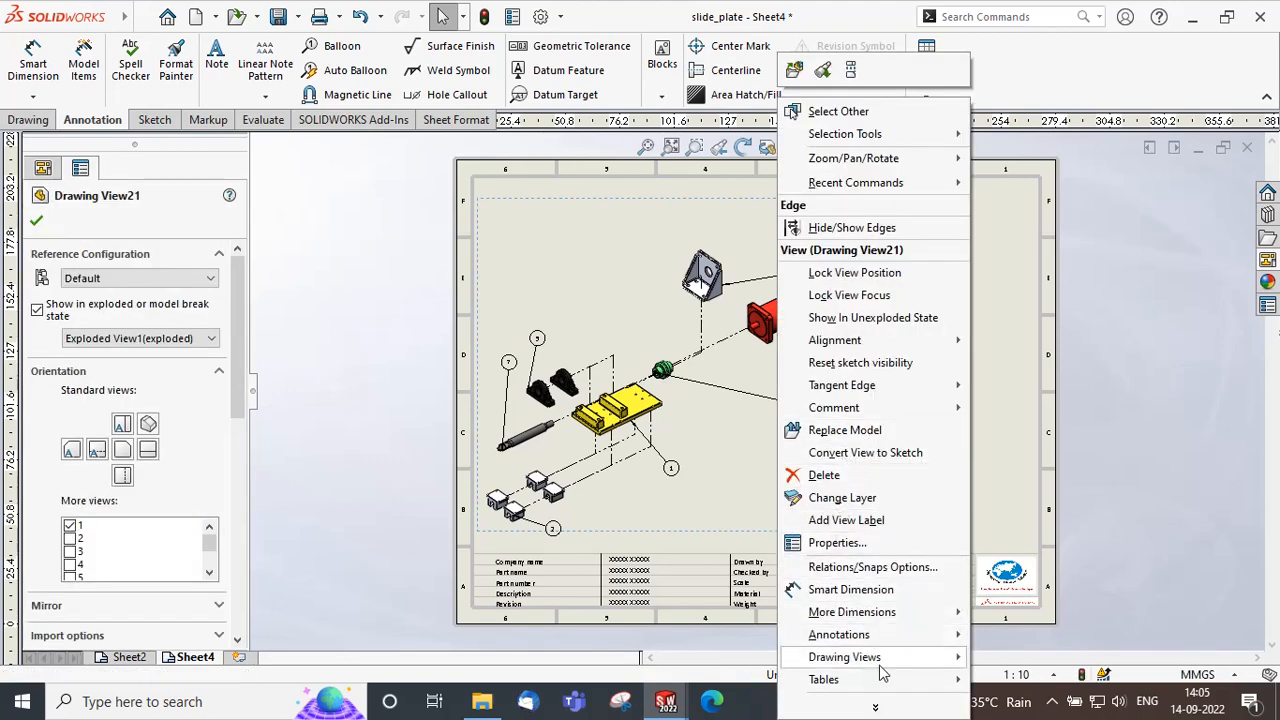
mouse_move(885, 680)
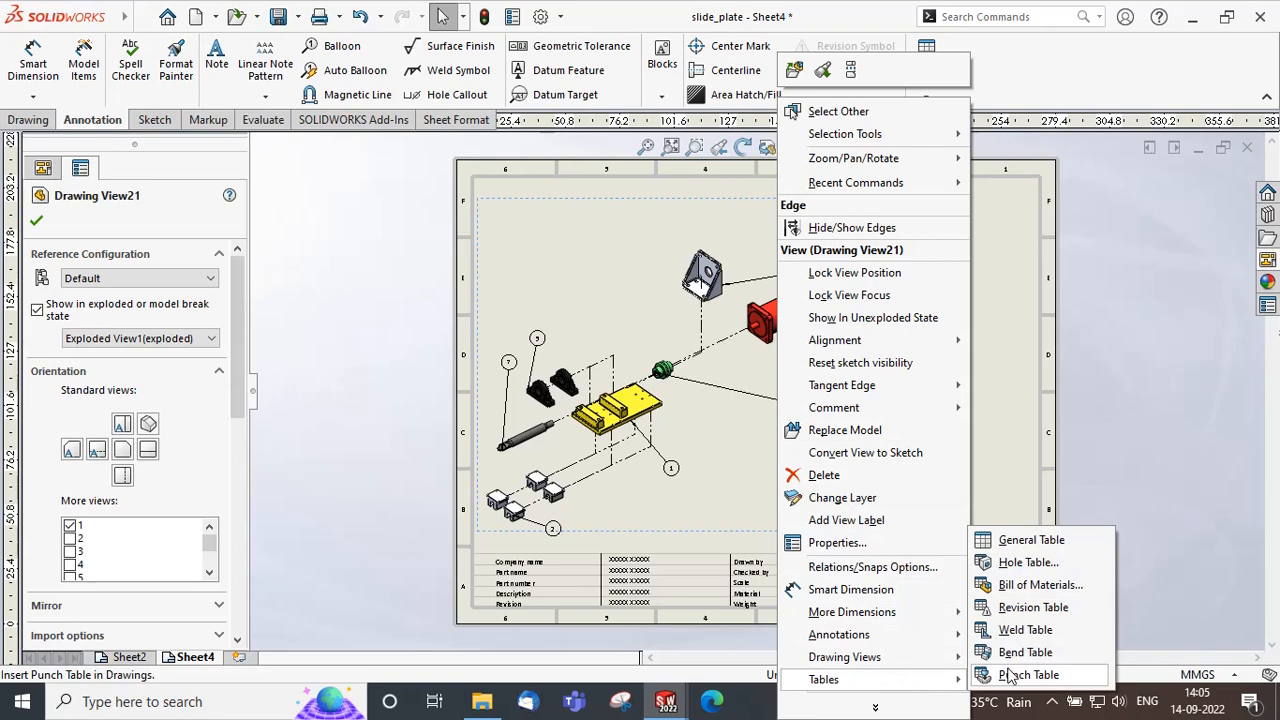
left_click(1038, 585)
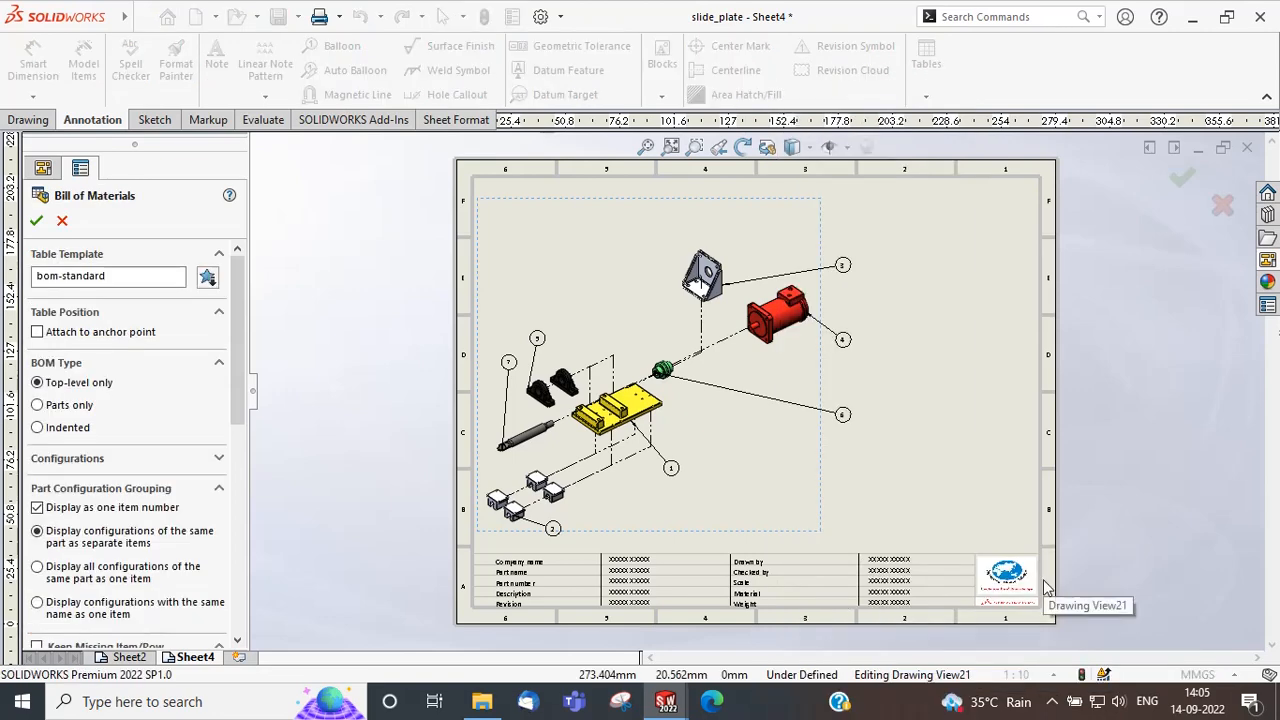
left_click(37, 222)
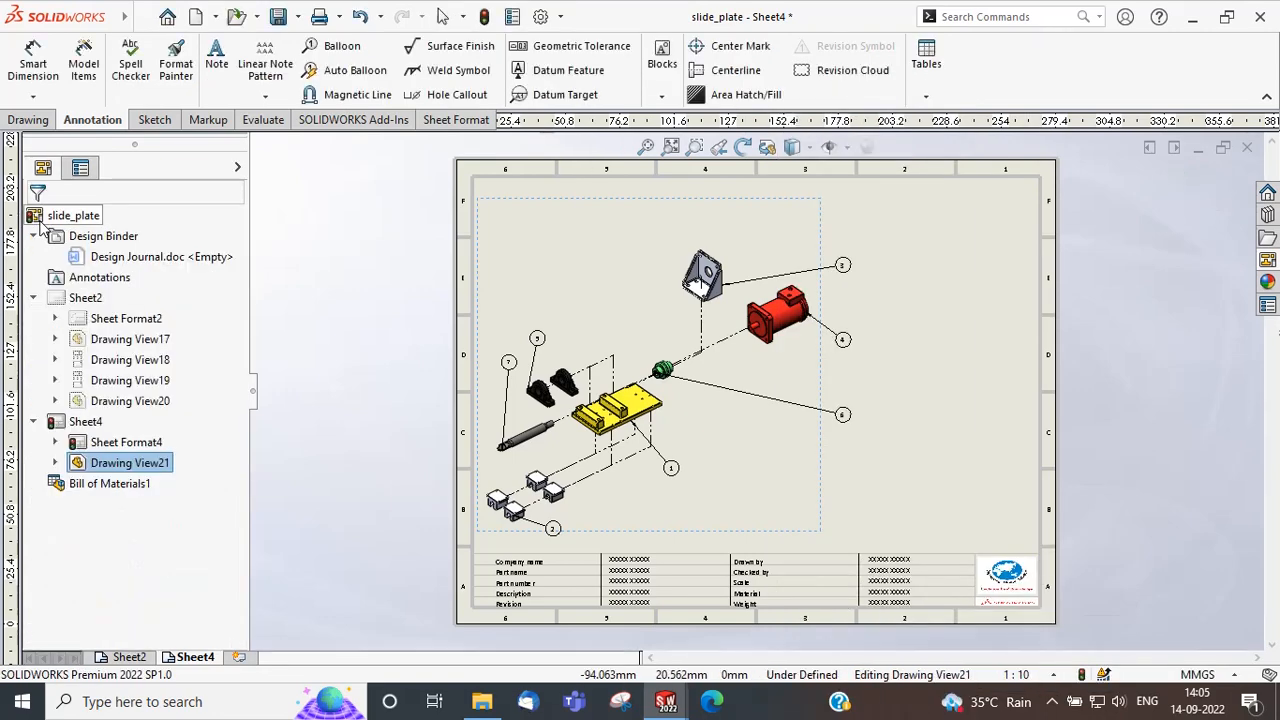
left_click(672, 195)
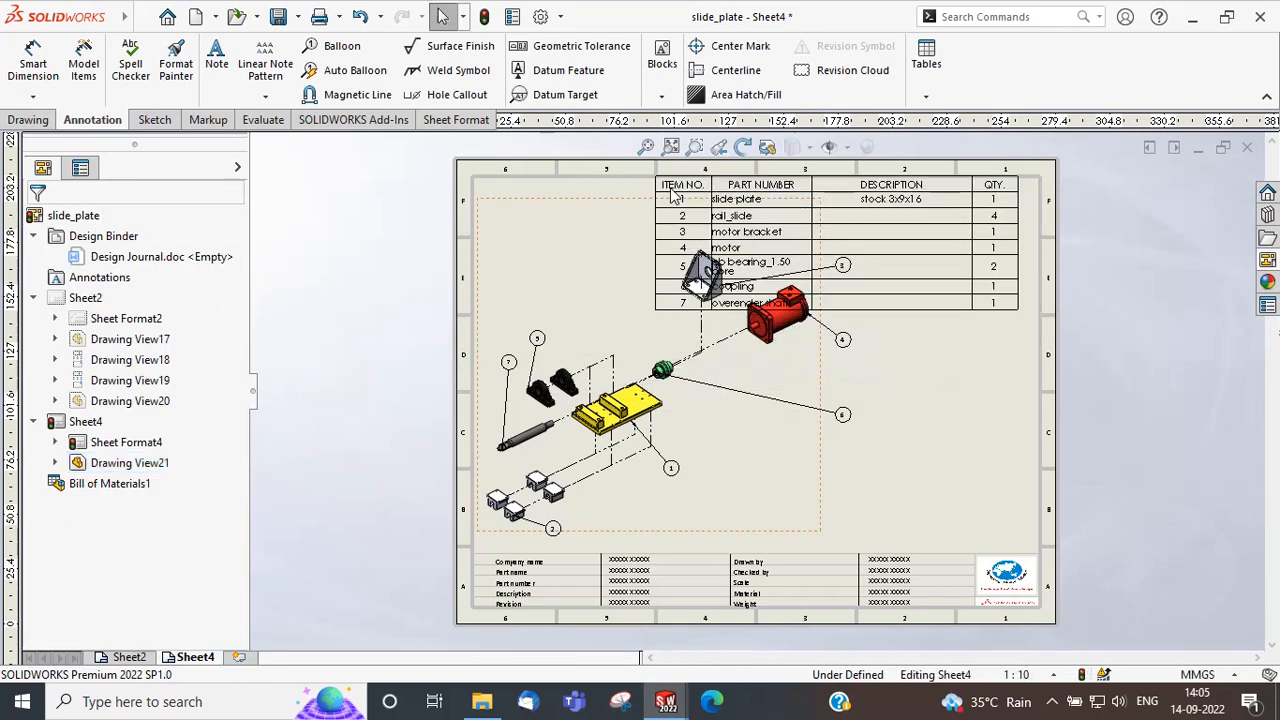
Delete the DESCRIPTION column from the bill of materials.
right_click(862, 174)
mouse_move(912, 307)
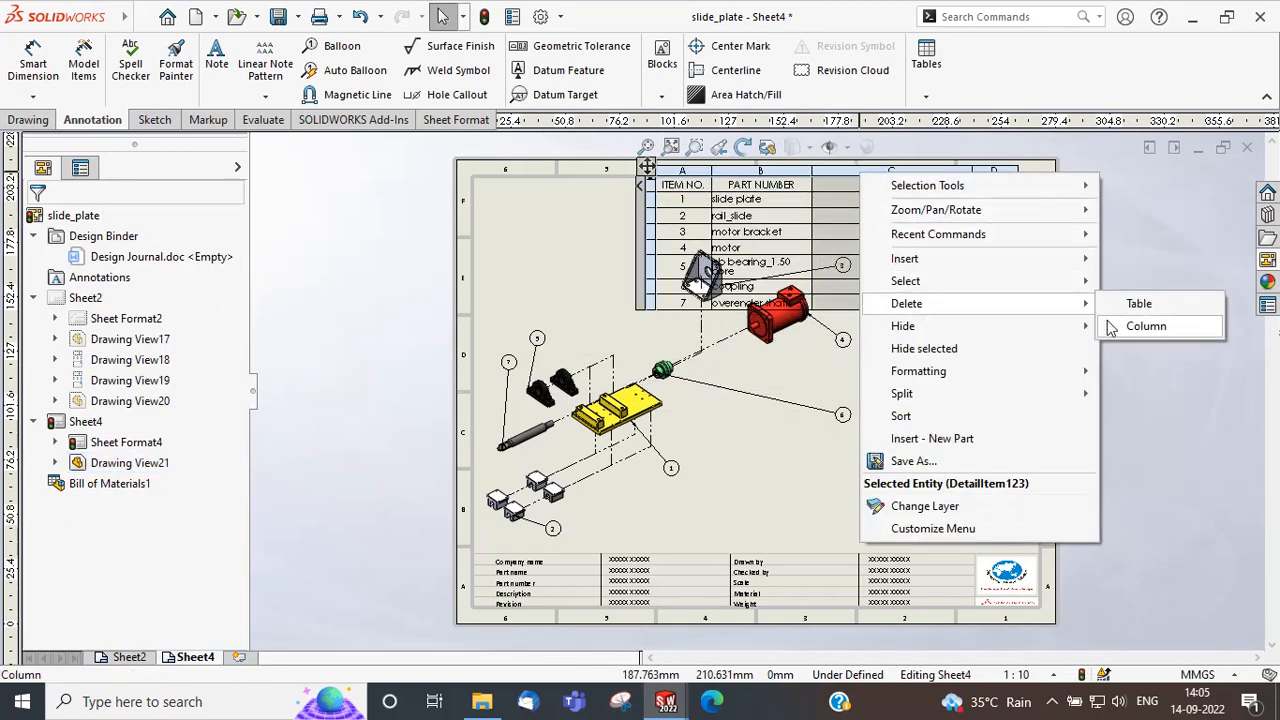
left_click(1133, 327)
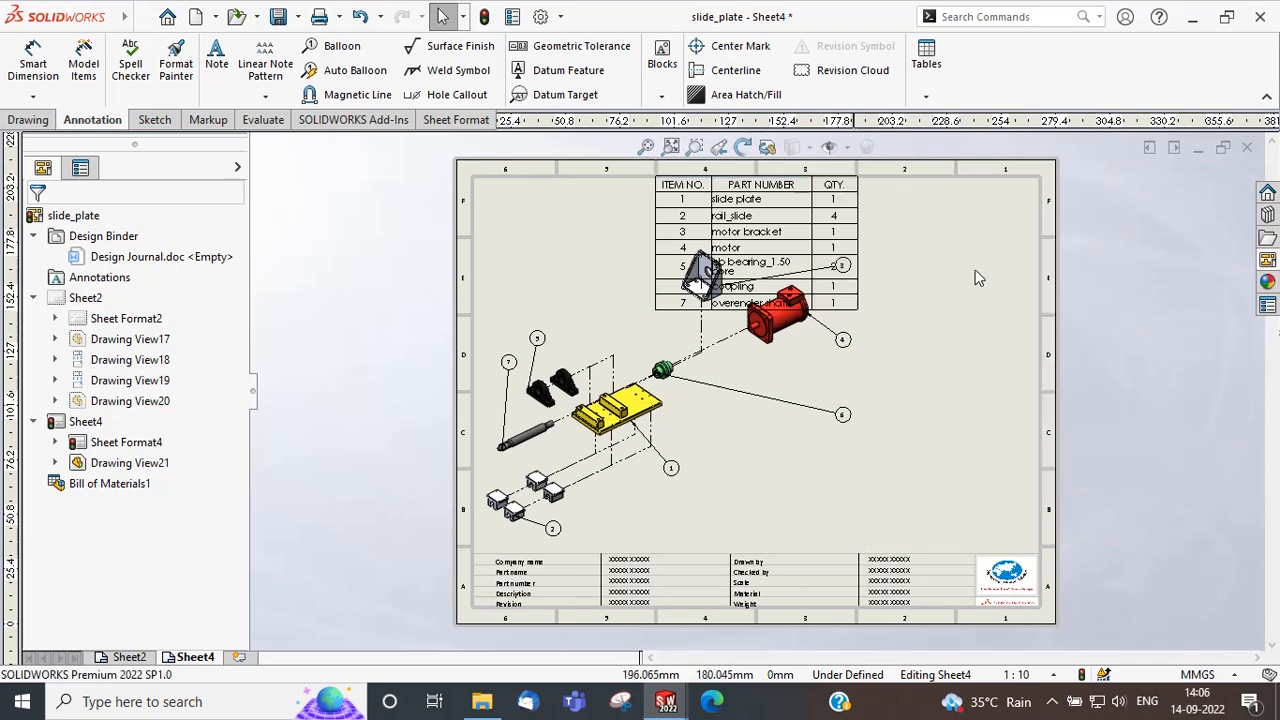
Reduce the column widths and row heights of the bill of materials and move the table into the upper-right corner of the sheet.
left_click(648, 167)
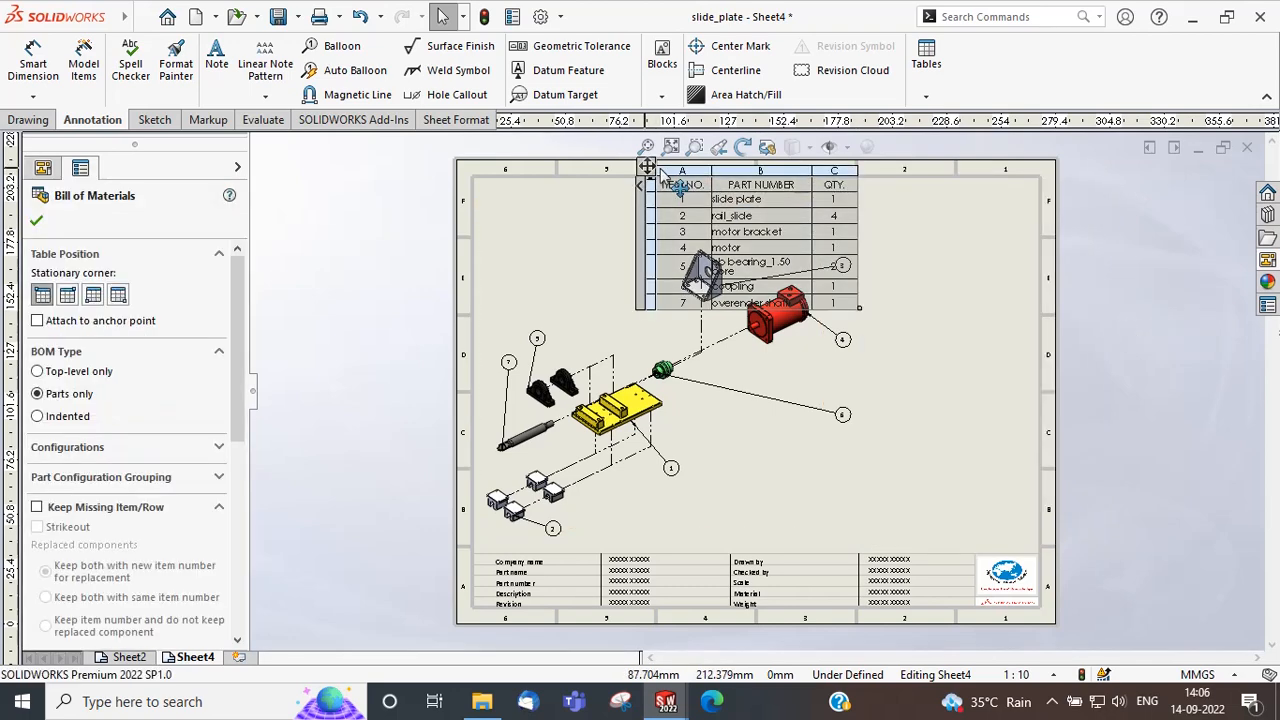
double_click(712, 170)
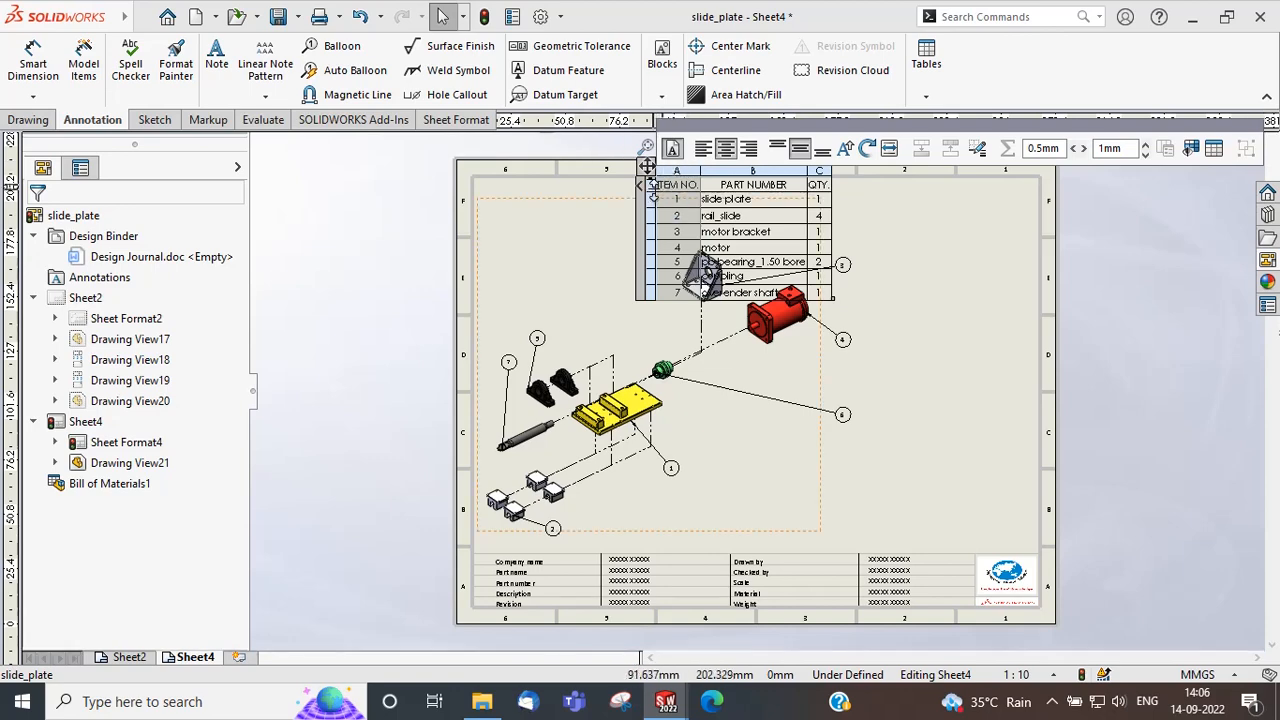
left_click_drag(647, 168, 647, 165)
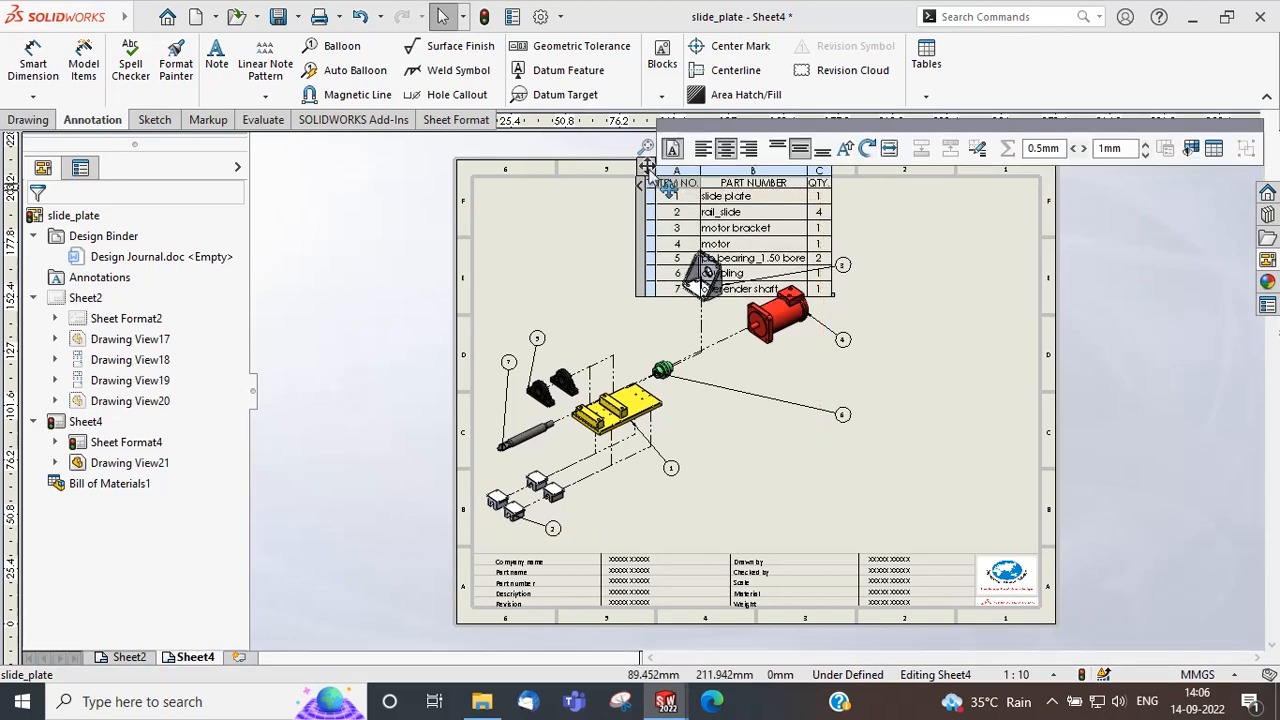
left_click(647, 165)
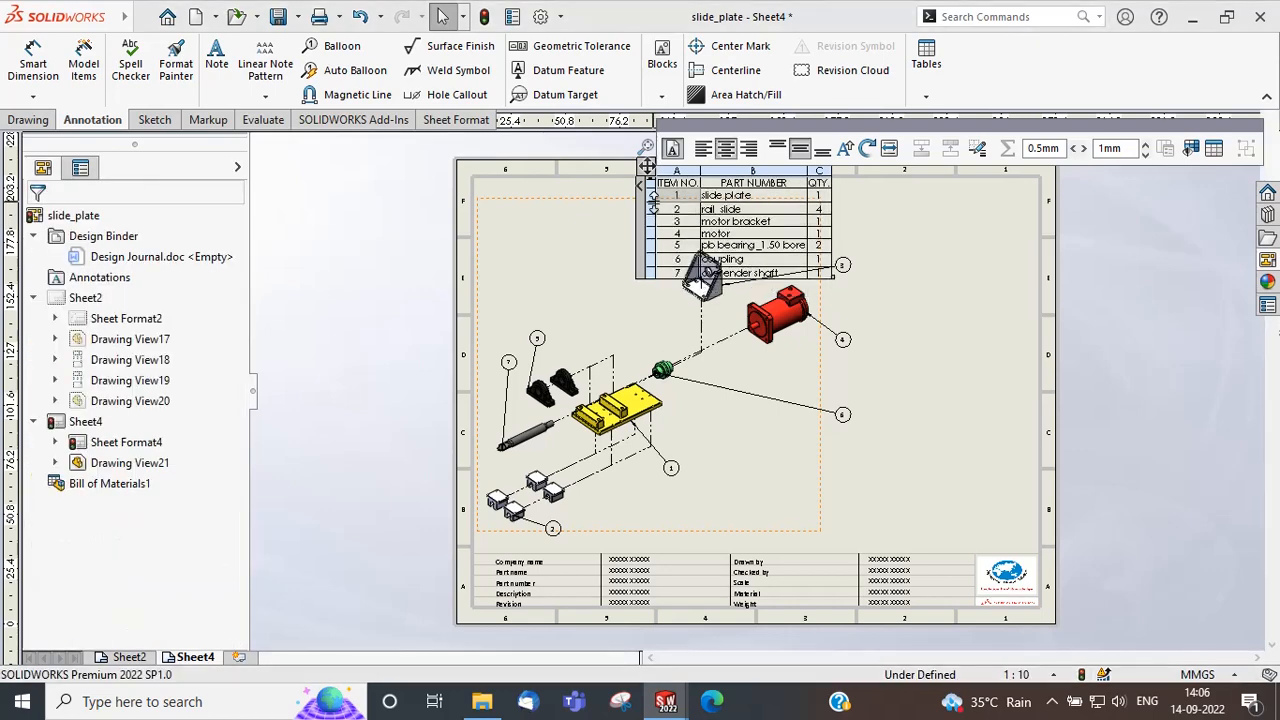
left_click_drag(647, 165, 848, 186)
left_click(878, 312)
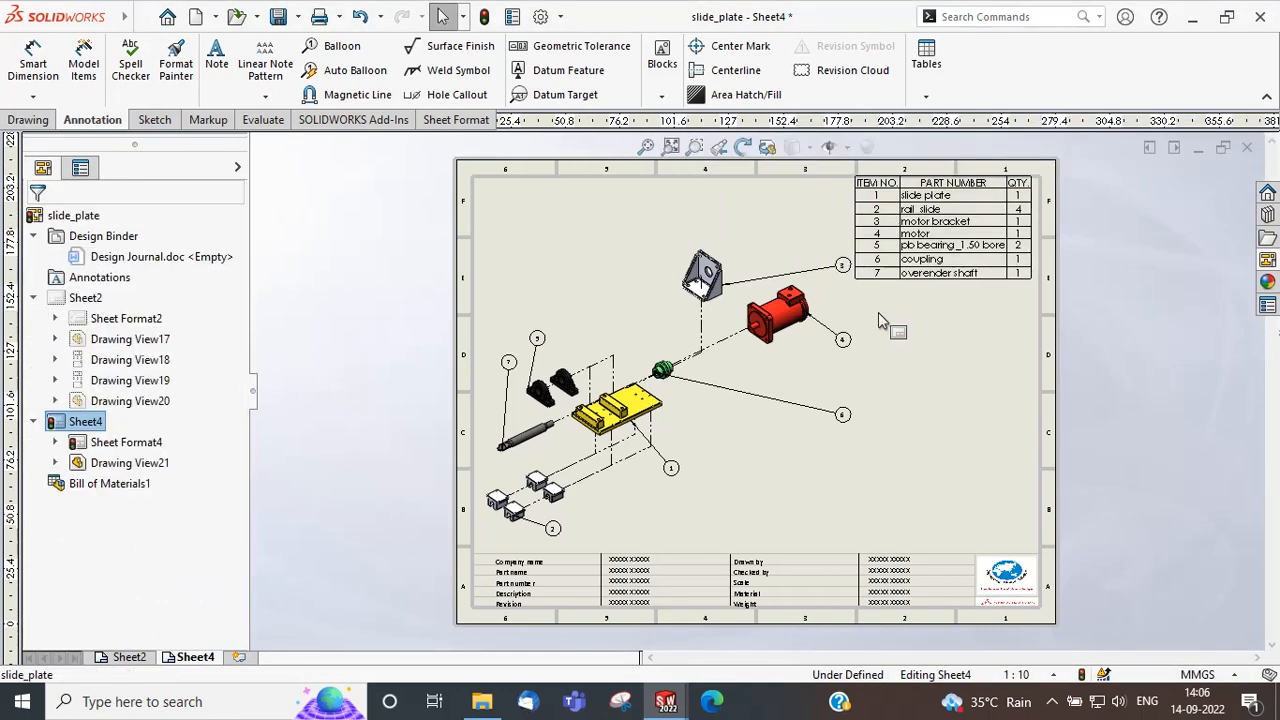
Save the drawing in the Large_Assembly folder as SOLIDWORKS DRAWING.
left_click(277, 20)
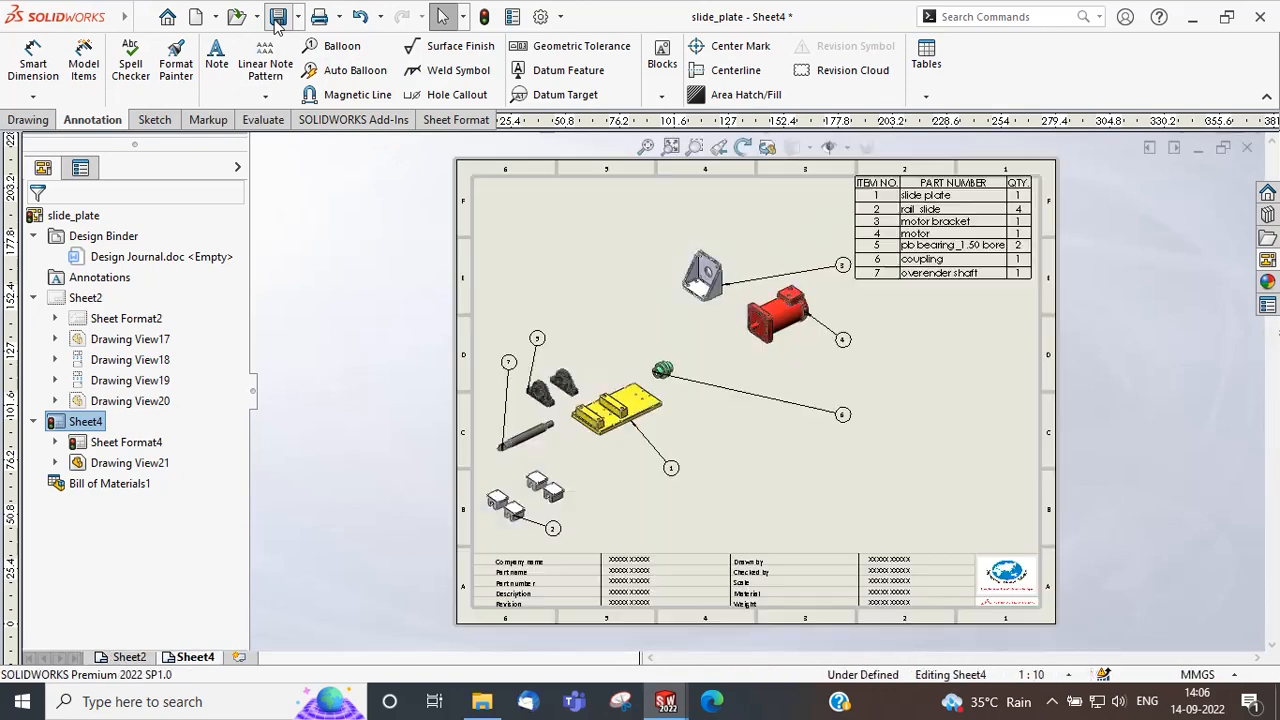
type("SOLIDWOR")
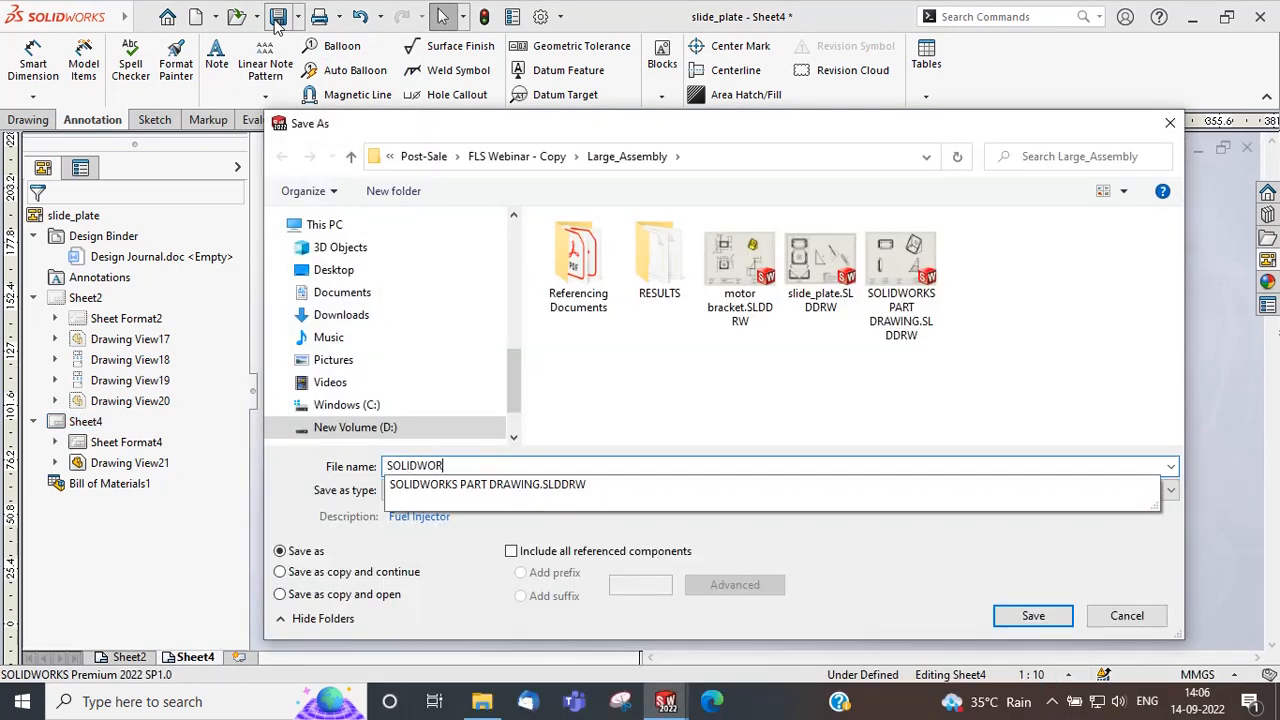
type("KS DRAWIN")
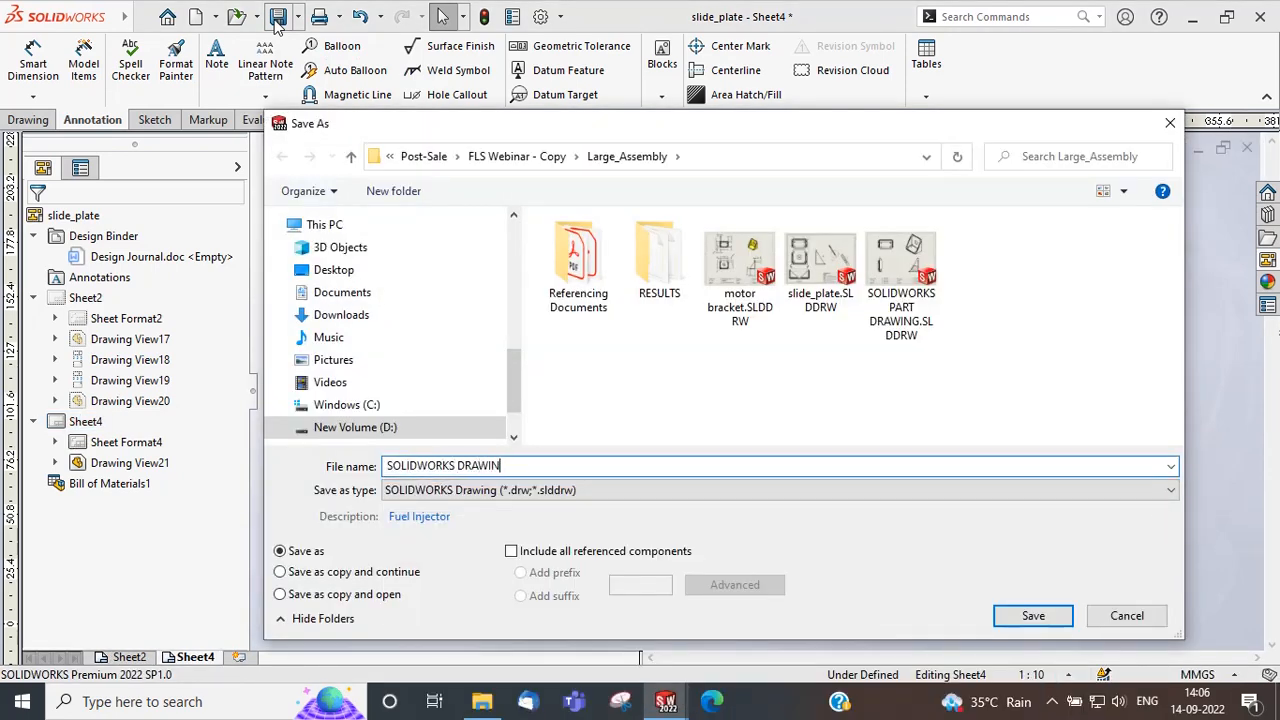
type("G")
key("Return")
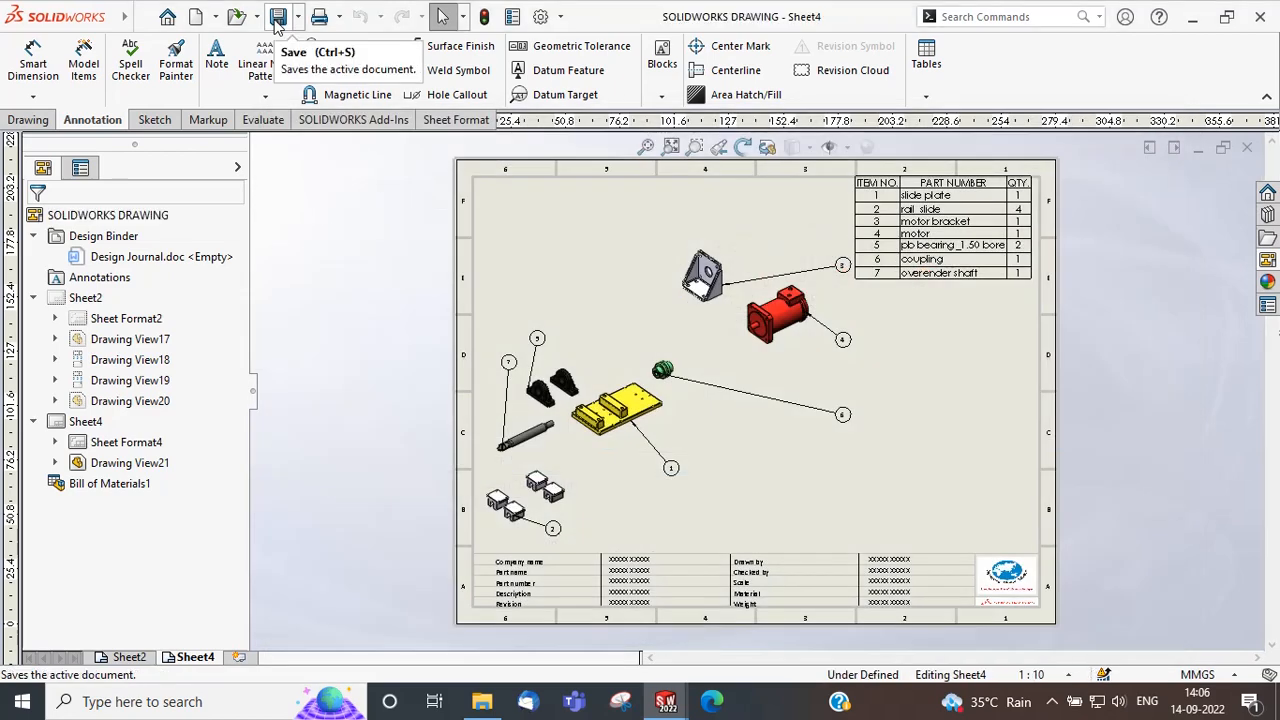
Add a new sheet after Sheet4, and open the motor bracket part from Sheet4's exploded view before returning to the drawing.
left_click(238, 657)
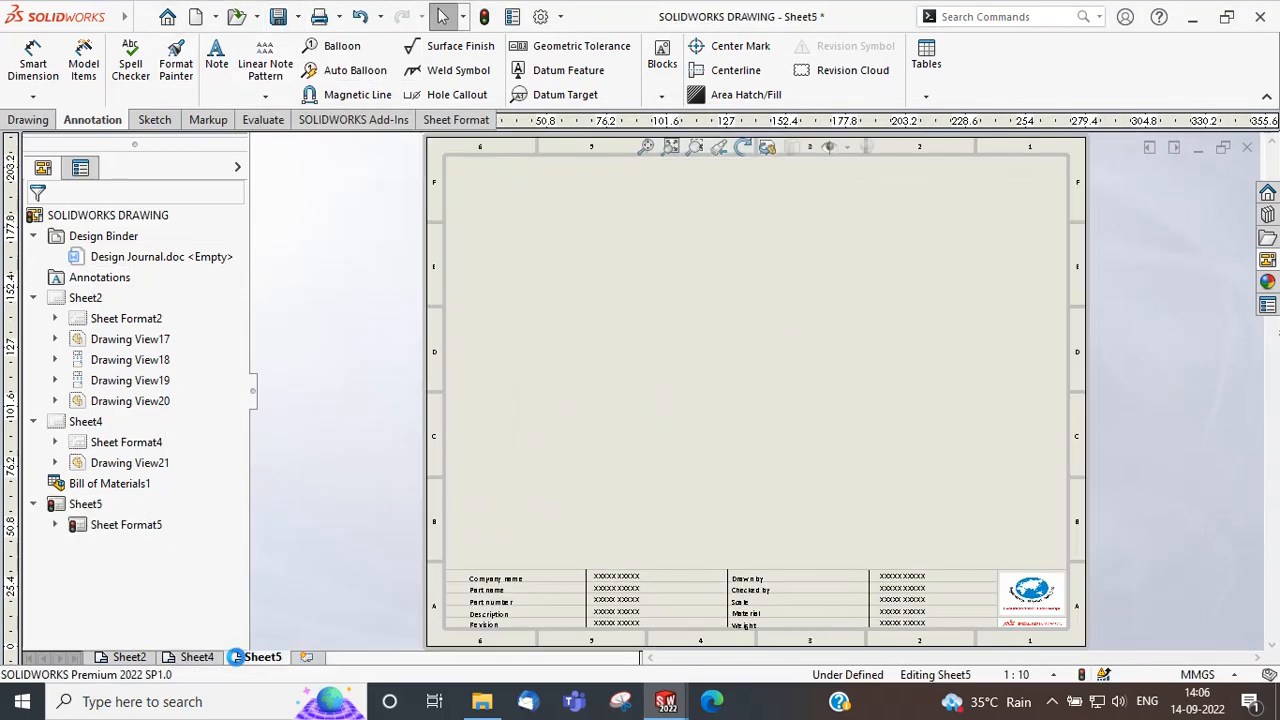
left_click(197, 657)
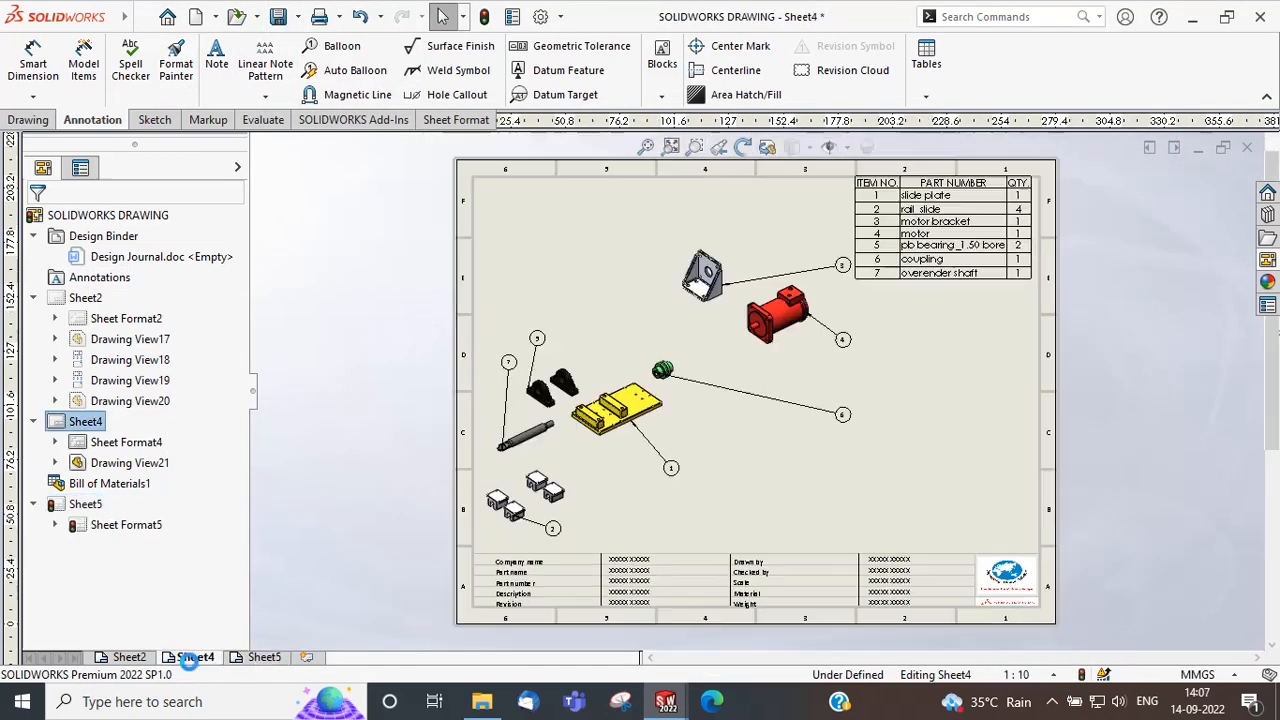
scroll(730, 335, "down", 5)
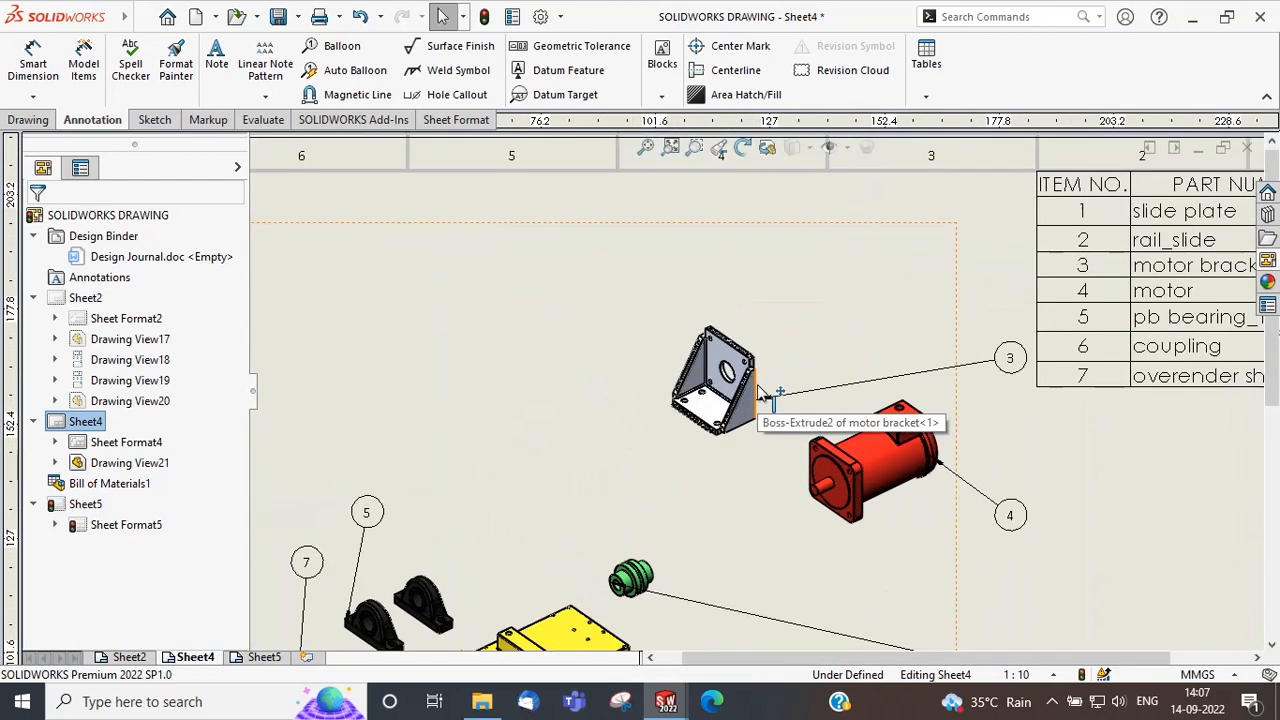
right_click(737, 405)
left_click(751, 24)
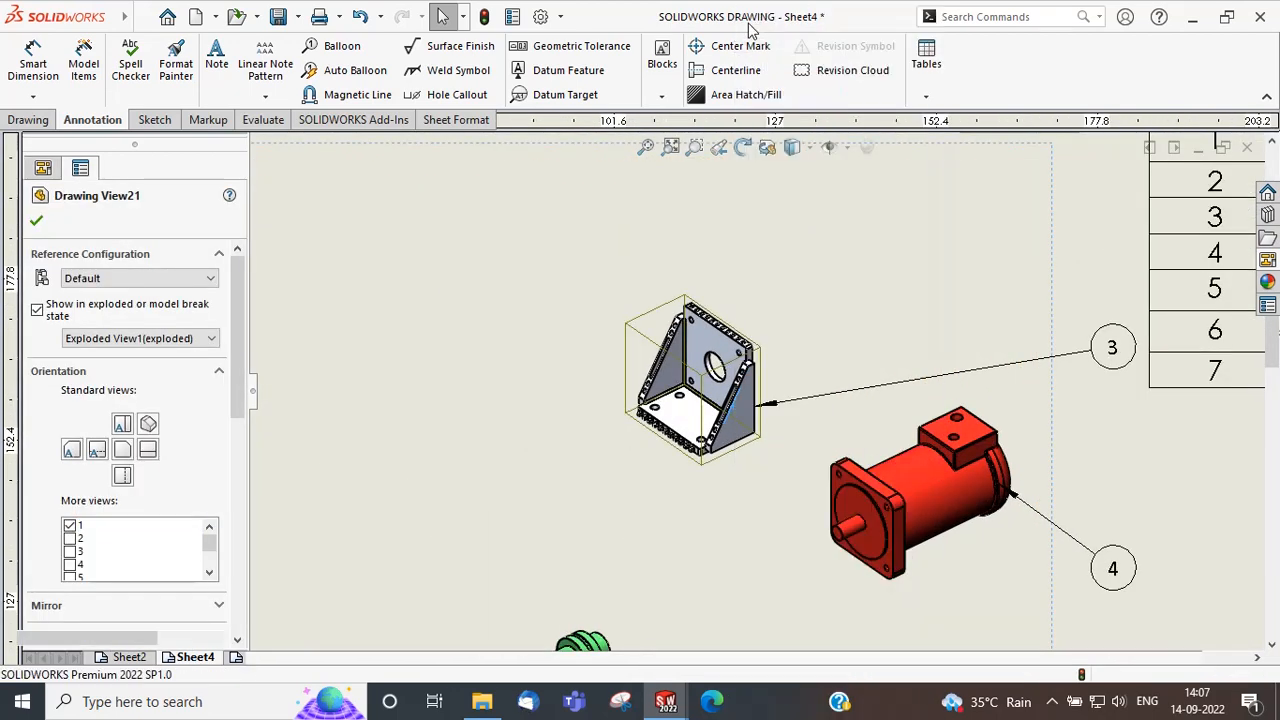
key("ctrl+Tab")
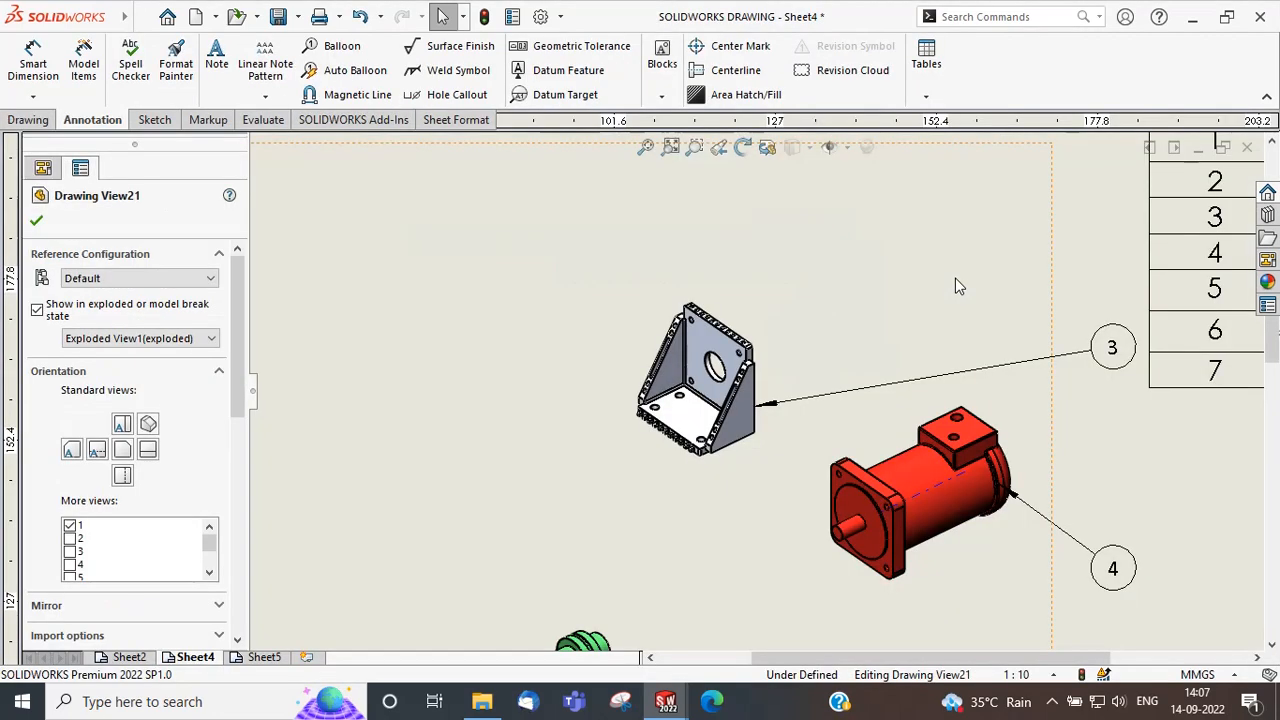
key("f")
left_click(970, 333)
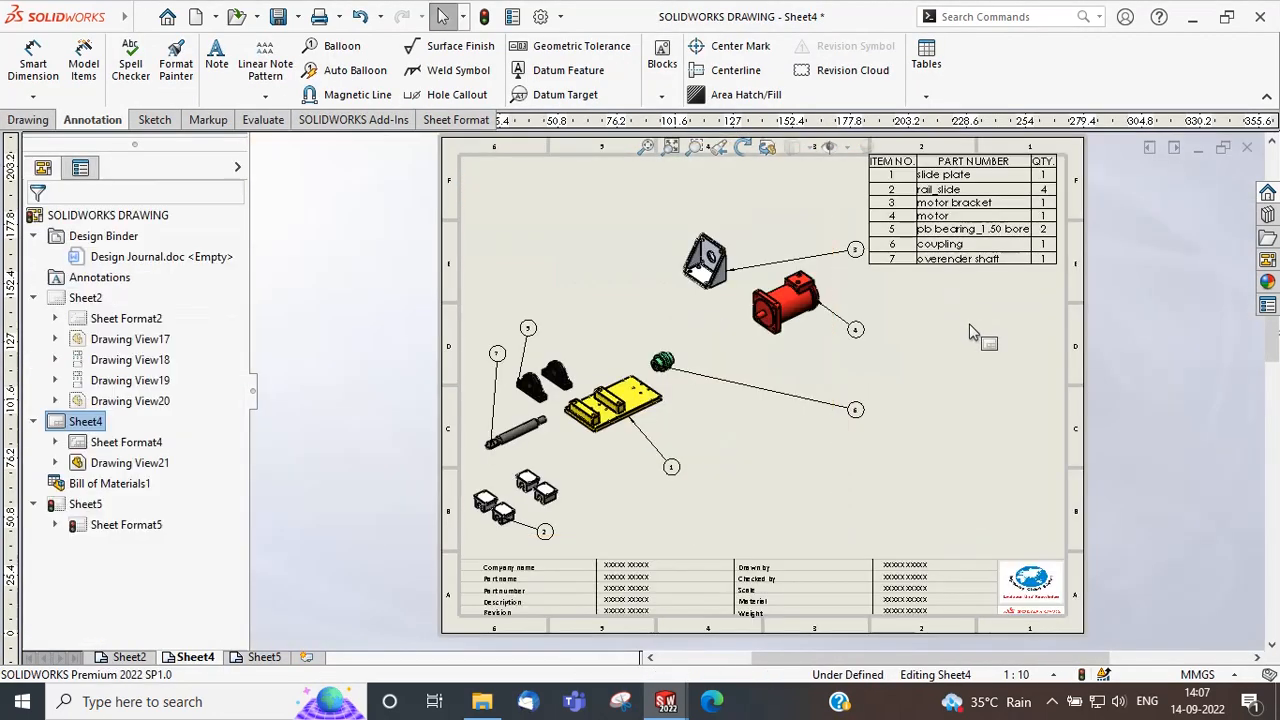
Insert front, top, right and isometric model views of the motor bracket together on Sheet5.
left_click(264, 657)
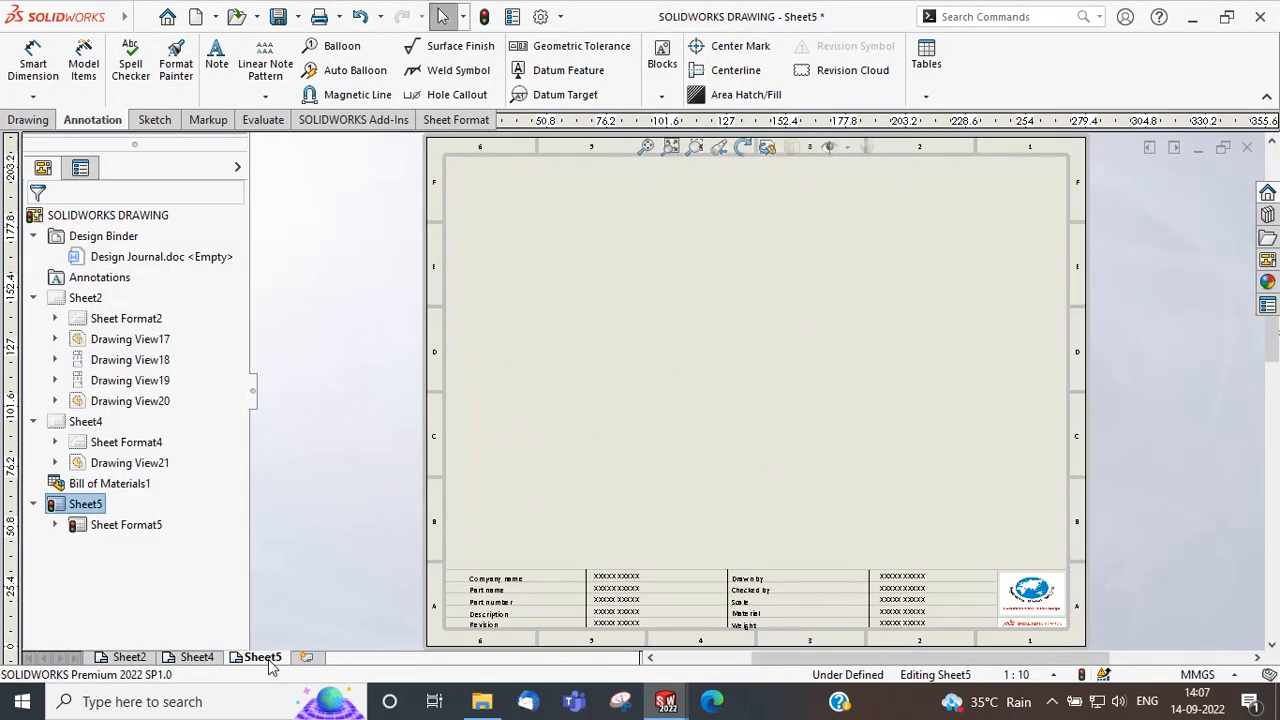
left_click(28, 119)
left_click(22, 63)
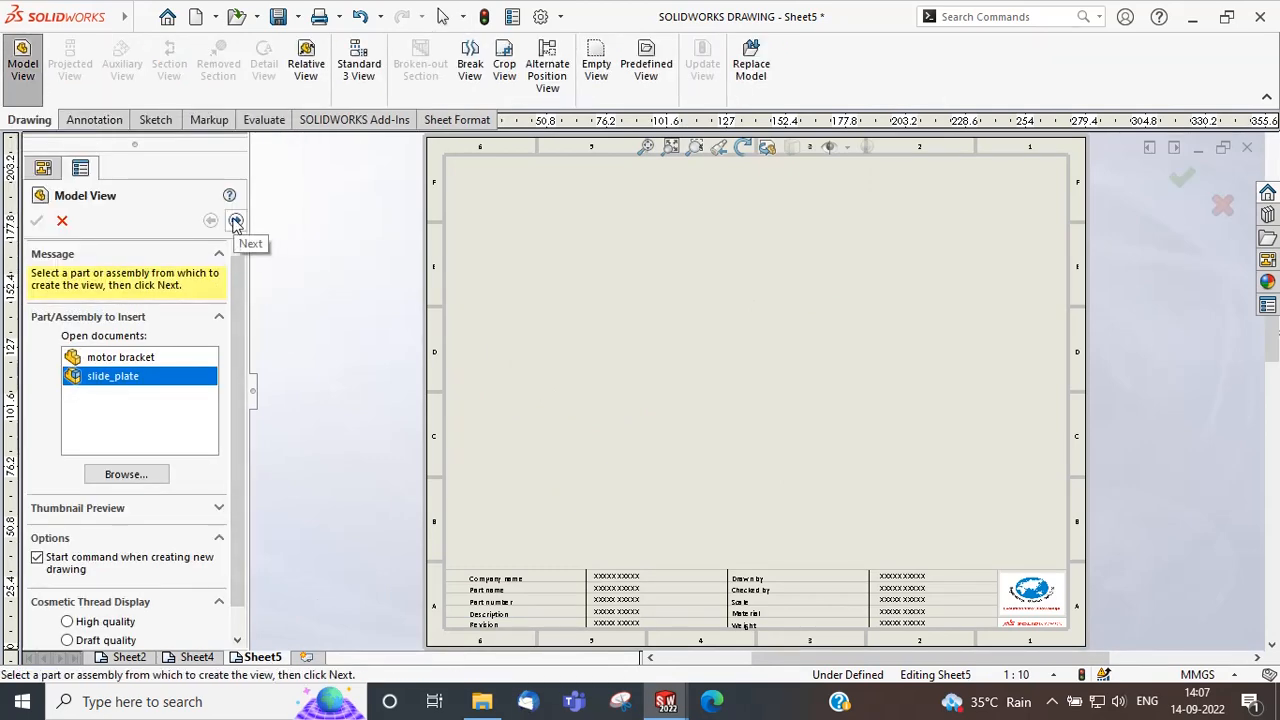
left_click(150, 357)
left_click(236, 220)
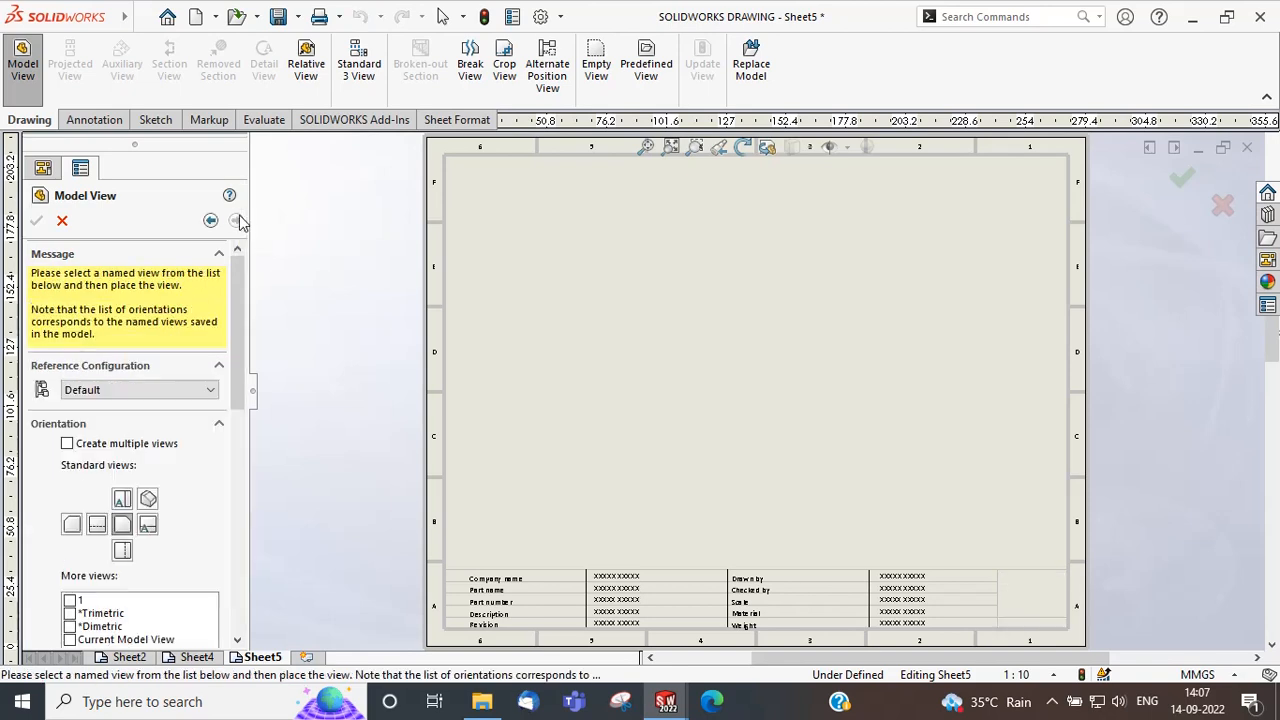
left_click(170, 443)
left_click(149, 513)
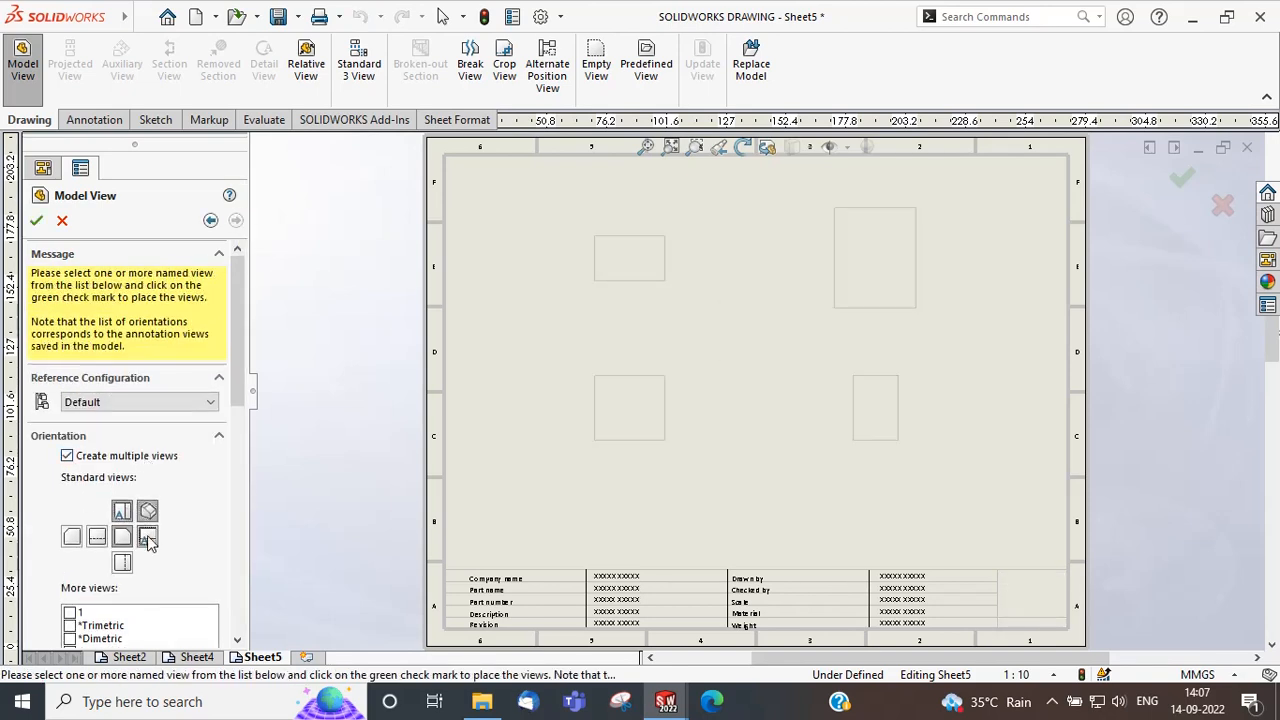
left_click(36, 221)
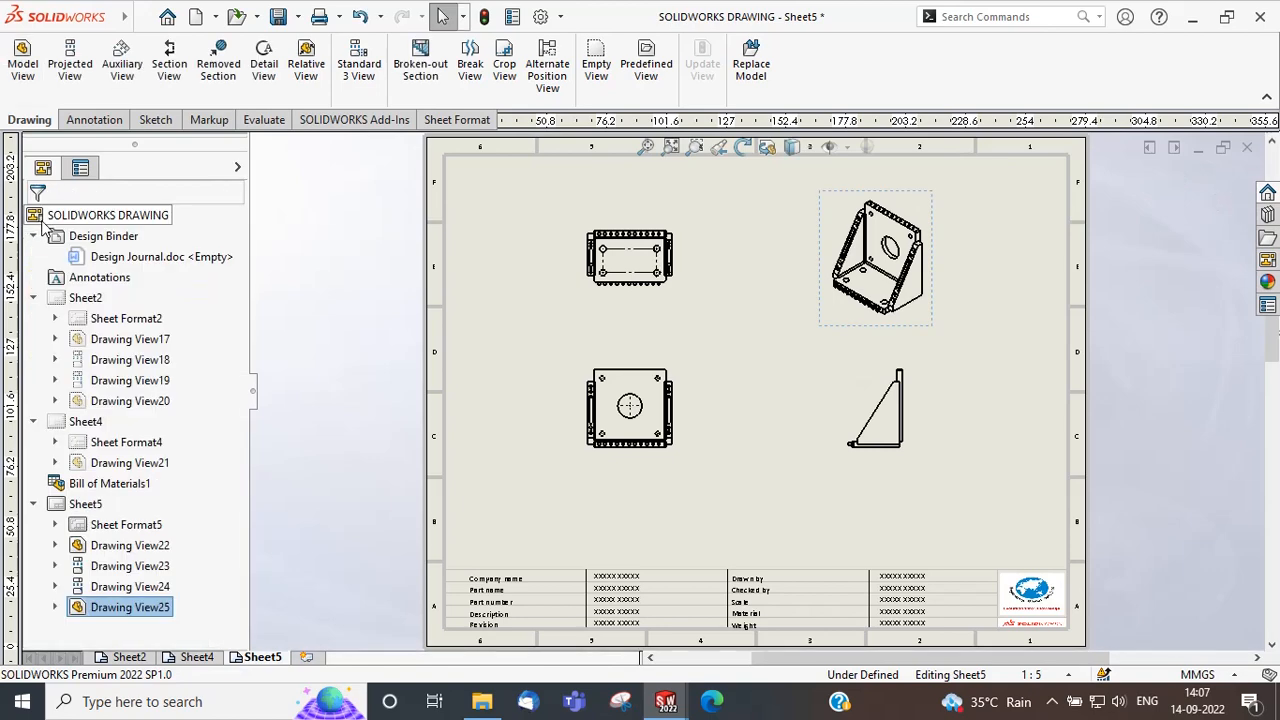
Move the motor bracket's front view left and down on the sheet along with its aligned views.
left_click_drag(583, 458, 534, 503)
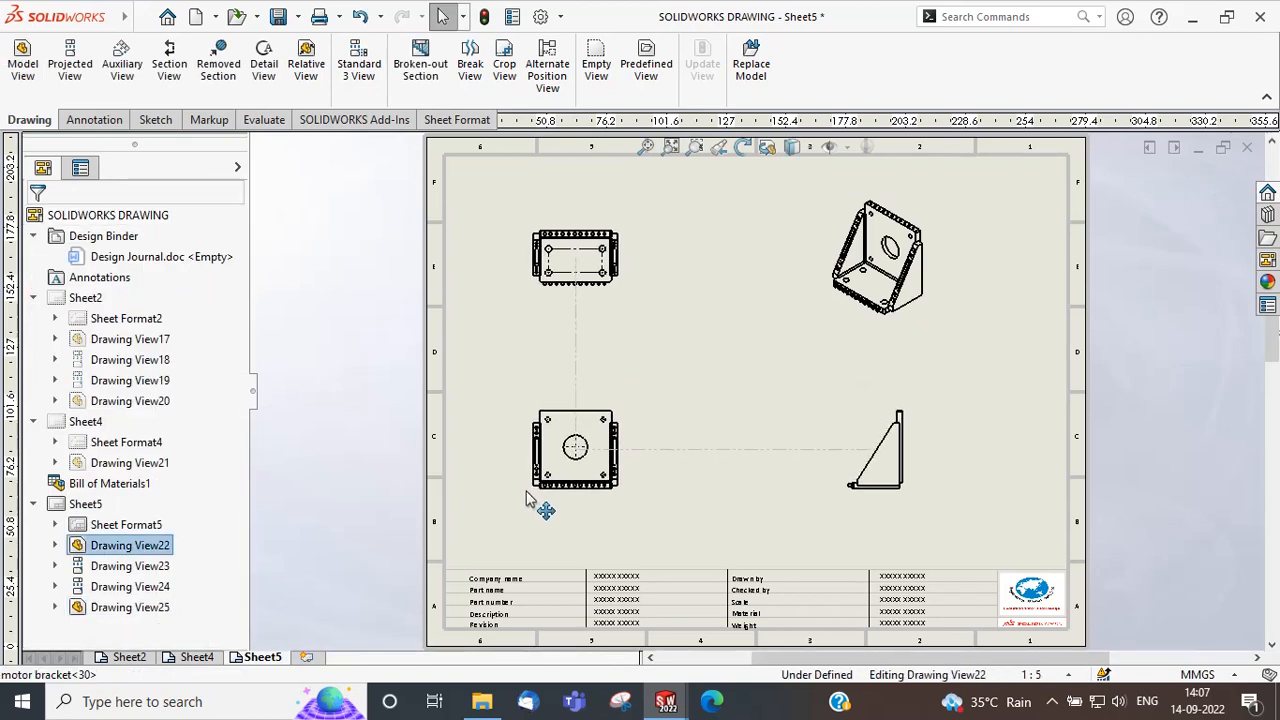
Set the display style of the motor bracket's isometric view on Sheet5 to Shaded With Edges.
left_click(842, 330)
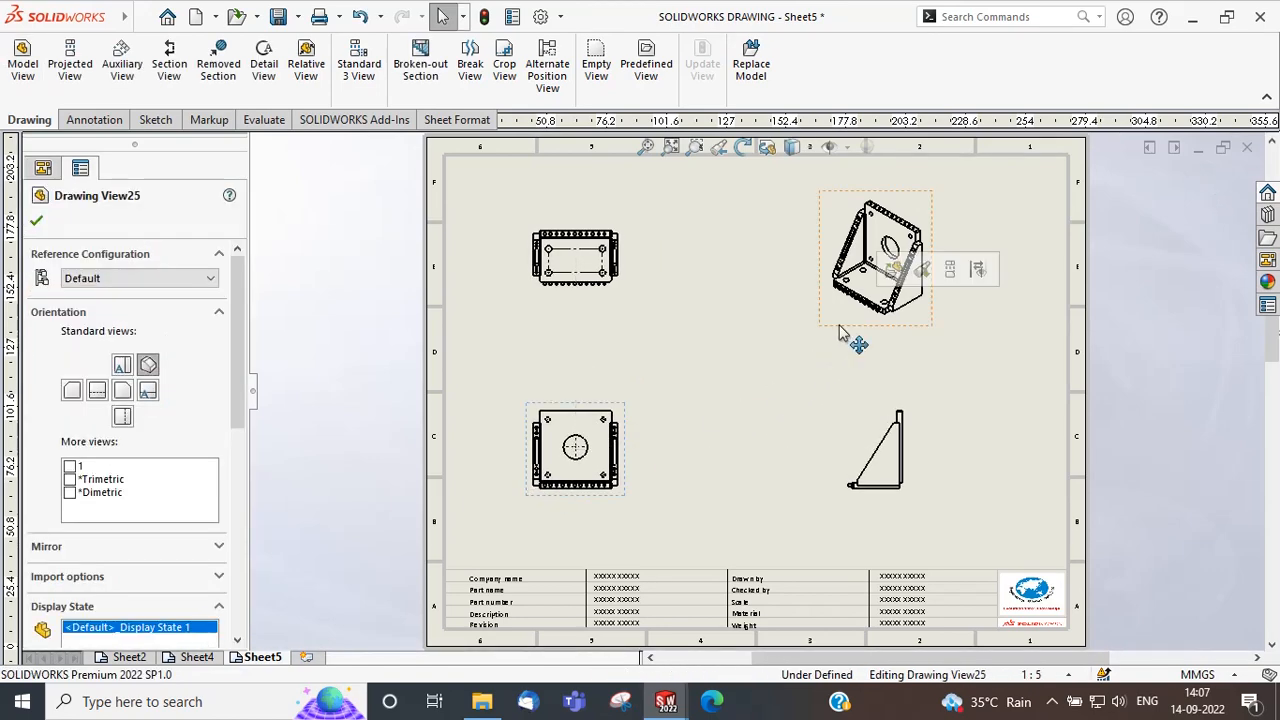
left_click(792, 147)
left_click(794, 175)
key("Escape")
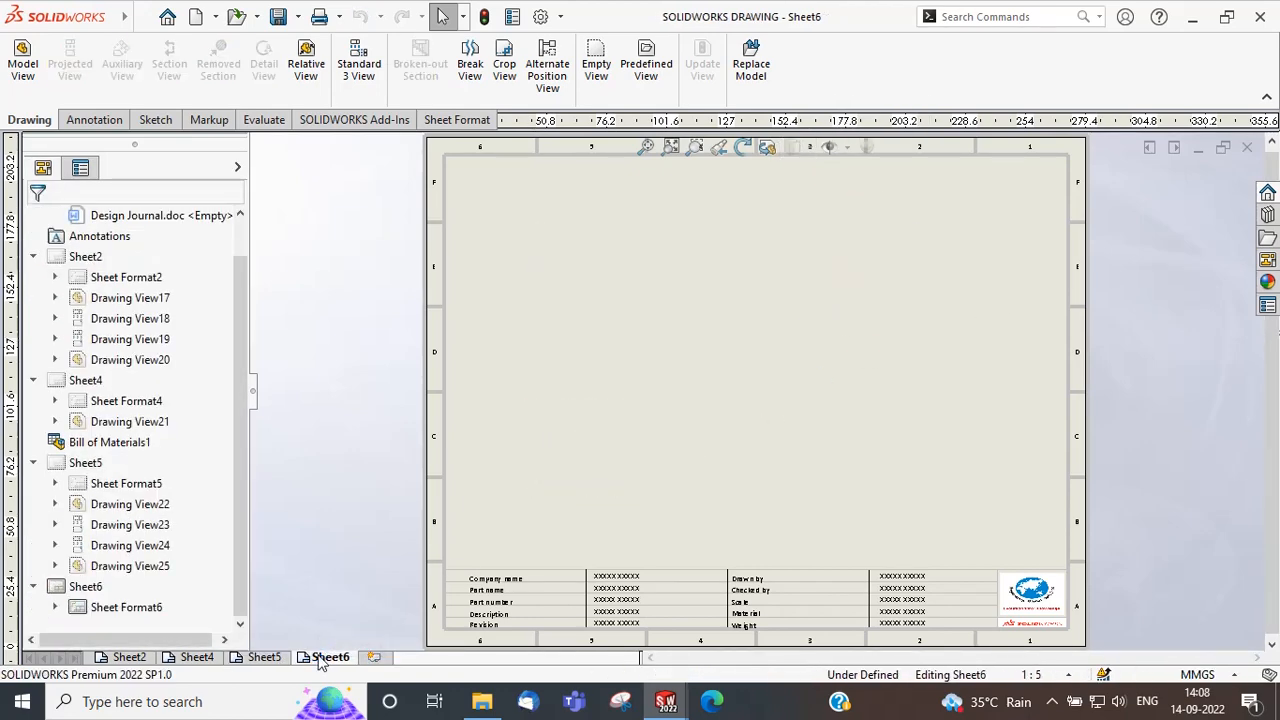
Insert a single front model view of the motor bracket on the lower-left part of Sheet6.
left_click(23, 64)
left_click(125, 360)
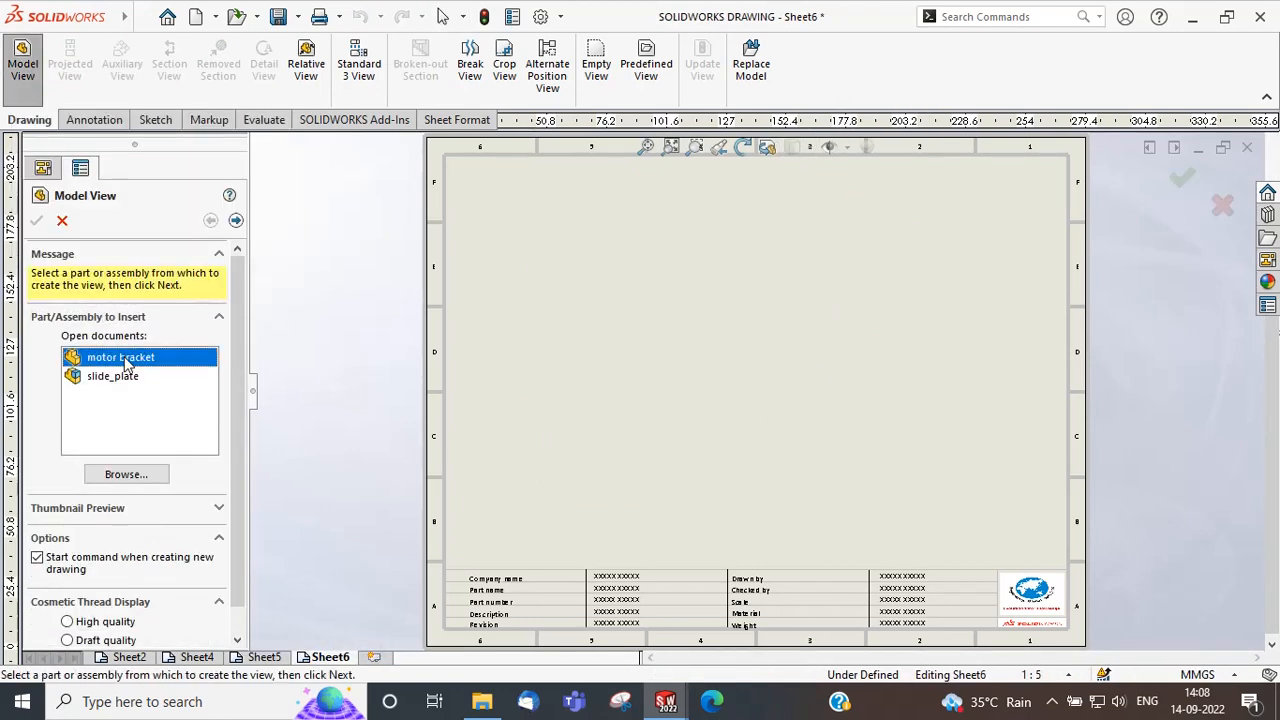
left_click(236, 221)
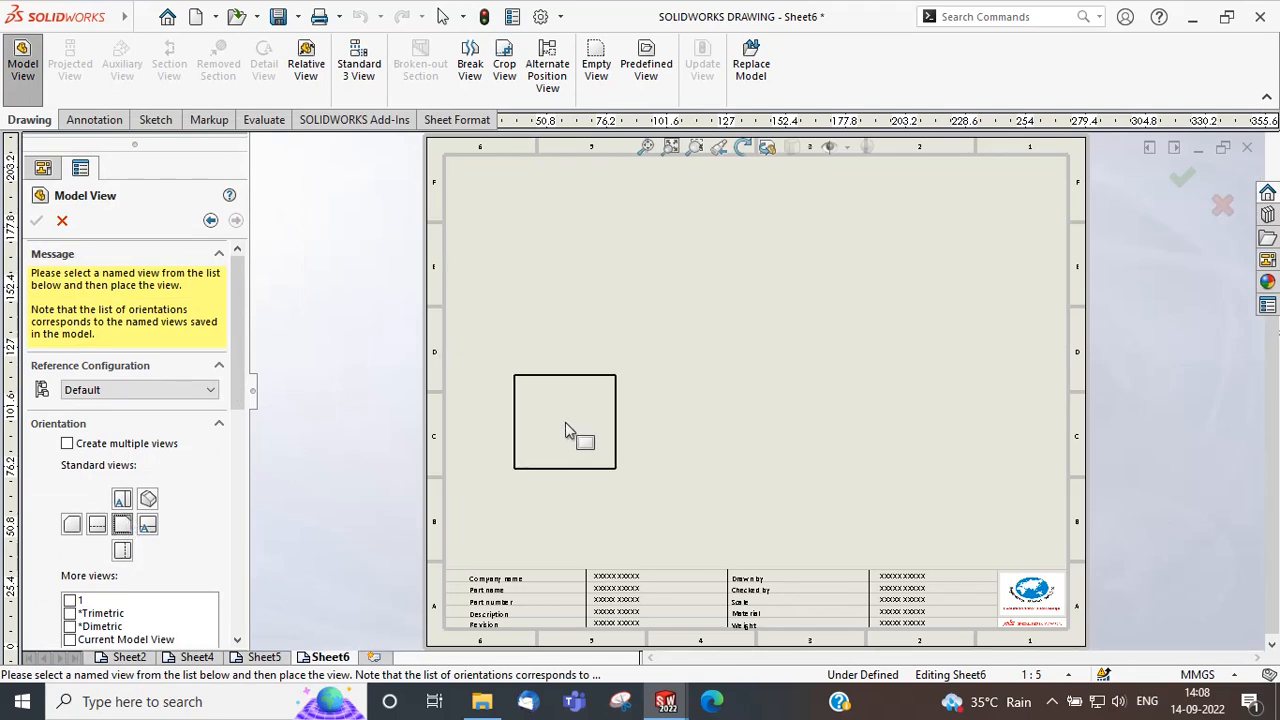
left_click(565, 422)
left_click(37, 221)
left_click(281, 251)
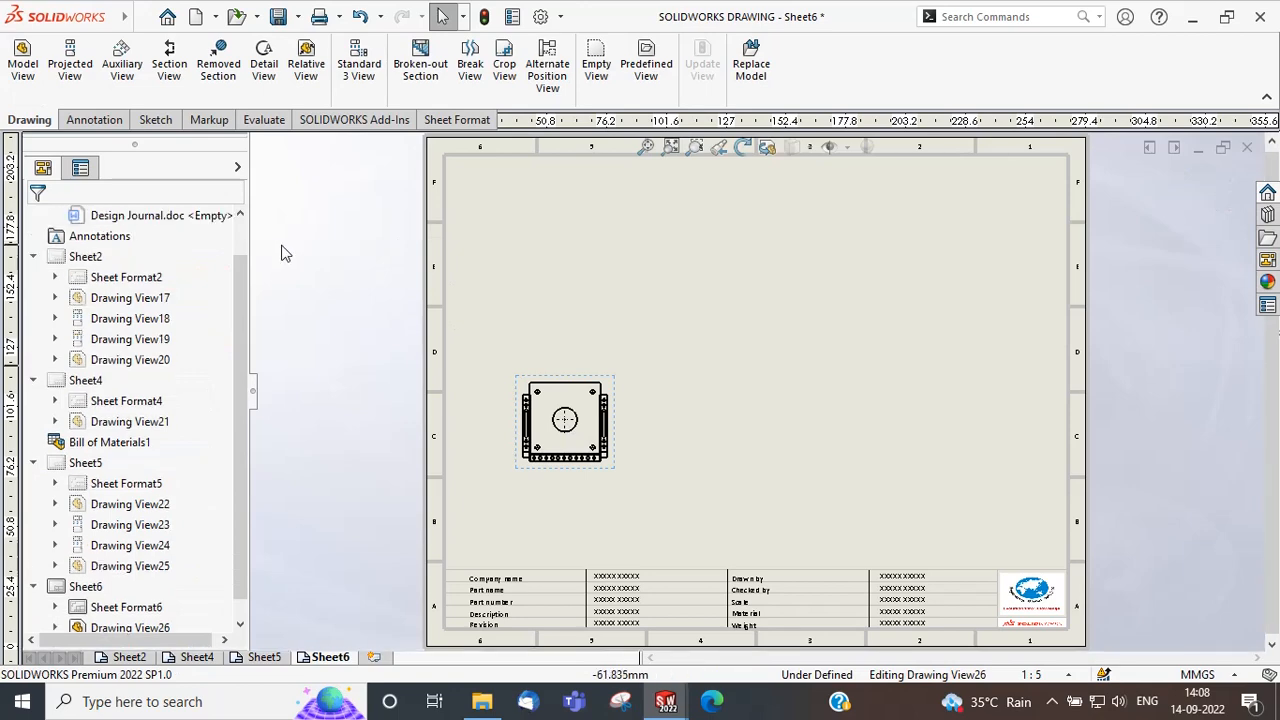
Project a top view and a right view from the motor bracket's front view on Sheet6.
left_click(66, 58)
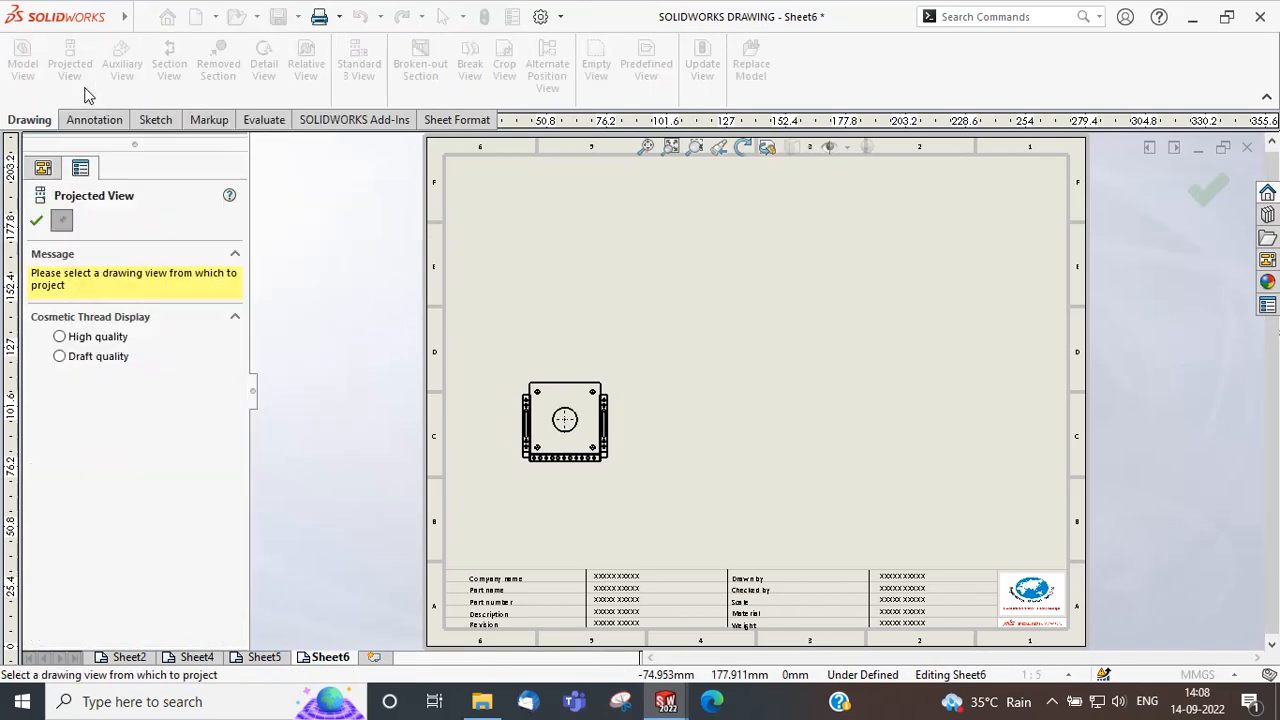
left_click(574, 382)
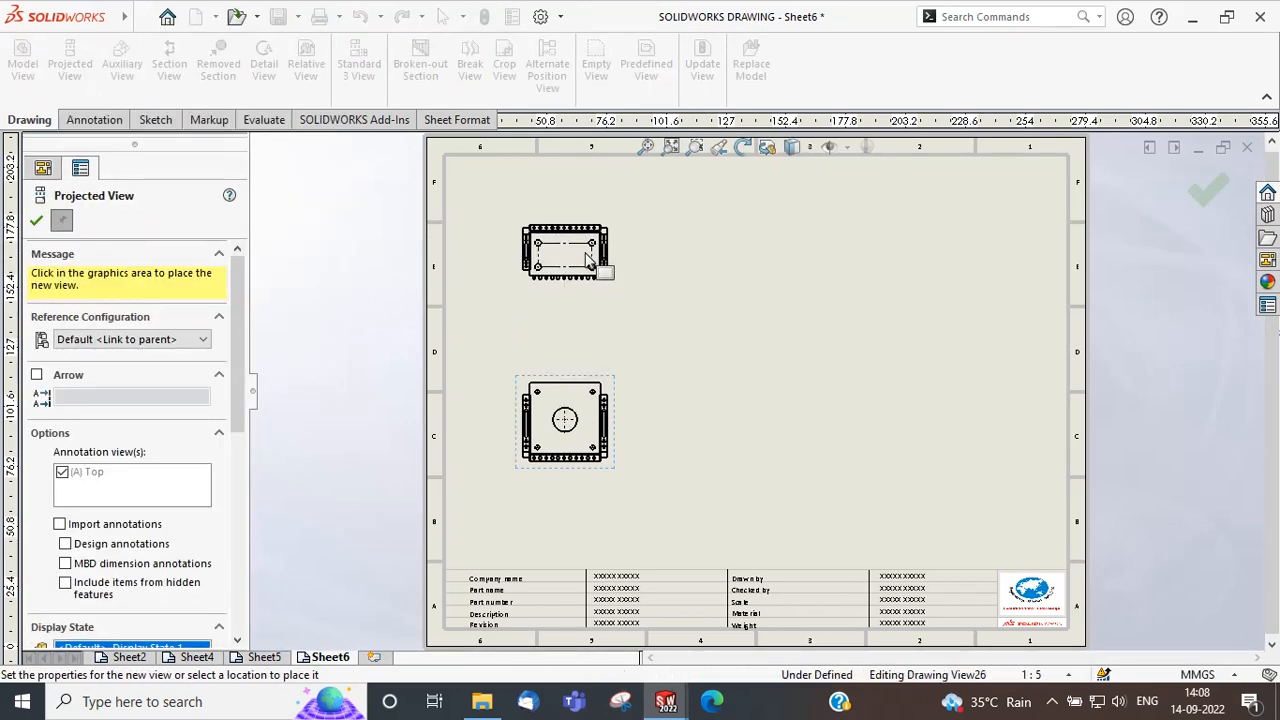
left_click(722, 434)
scroll(724, 444, "up", 3)
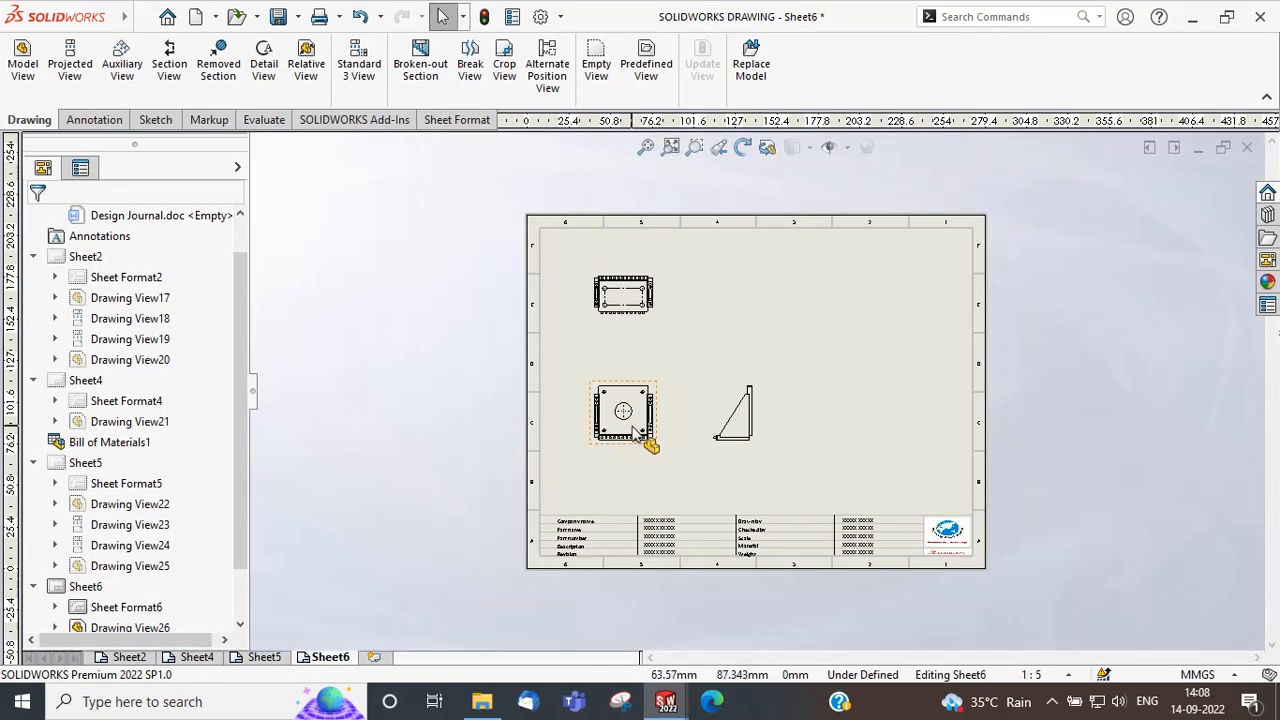
Set the front view's display style to Hidden Lines Visible, so its projected views on Sheet6 follow it.
left_click(672, 420)
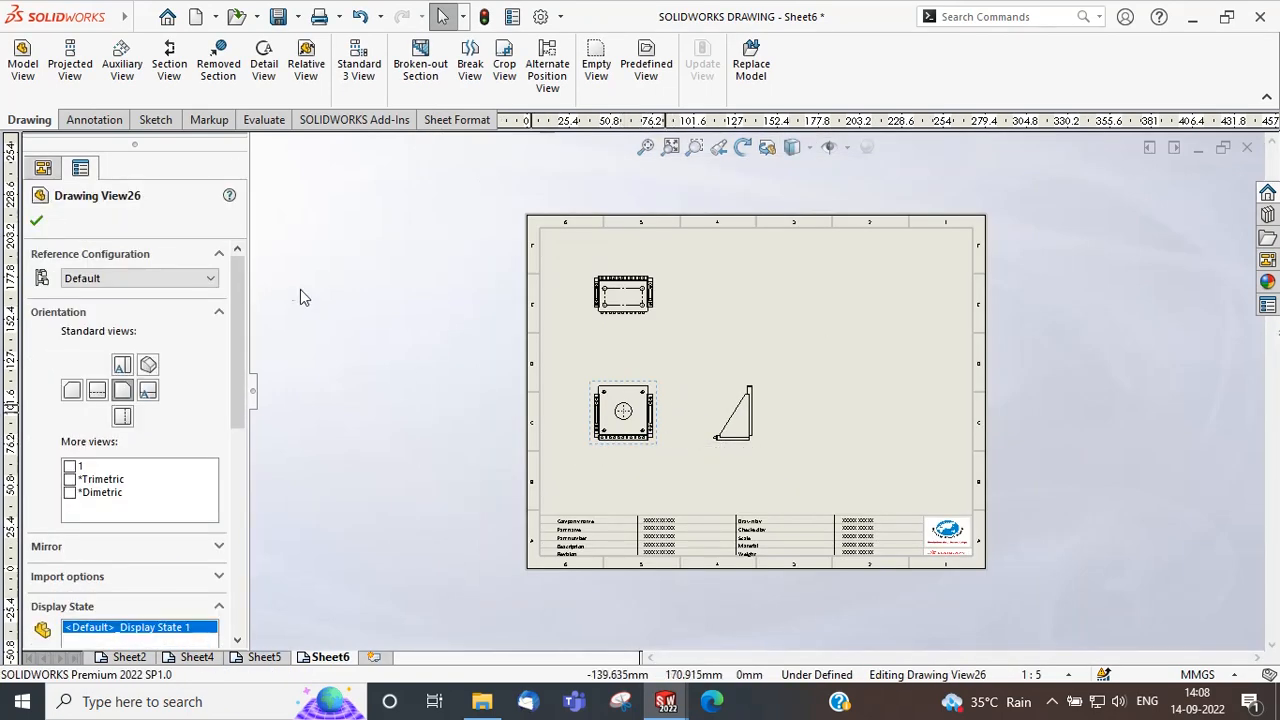
scroll(238, 311, "down", 5)
left_click(97, 431)
left_click(397, 346)
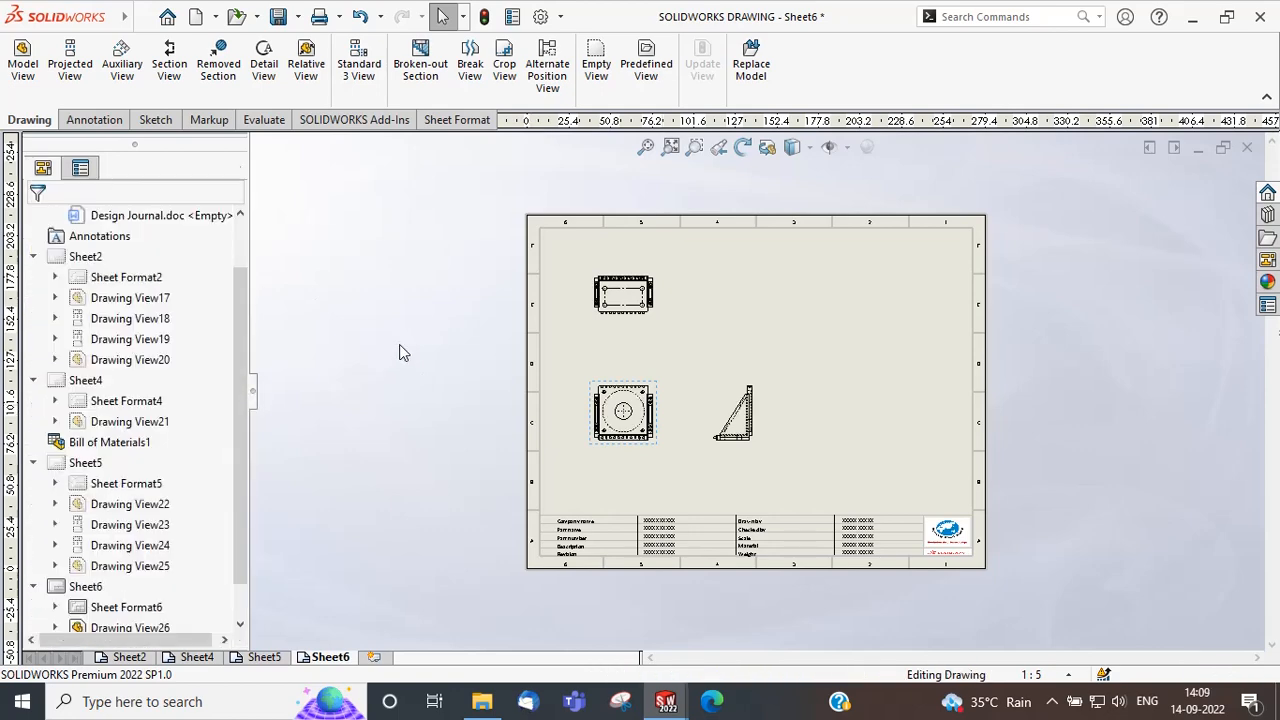
Examine the hidden edges in the motor bracket's top, front and right views on Sheet6.
scroll(686, 316, "up", 2)
scroll(684, 318, "down", 2)
scroll(728, 357, "down", 5)
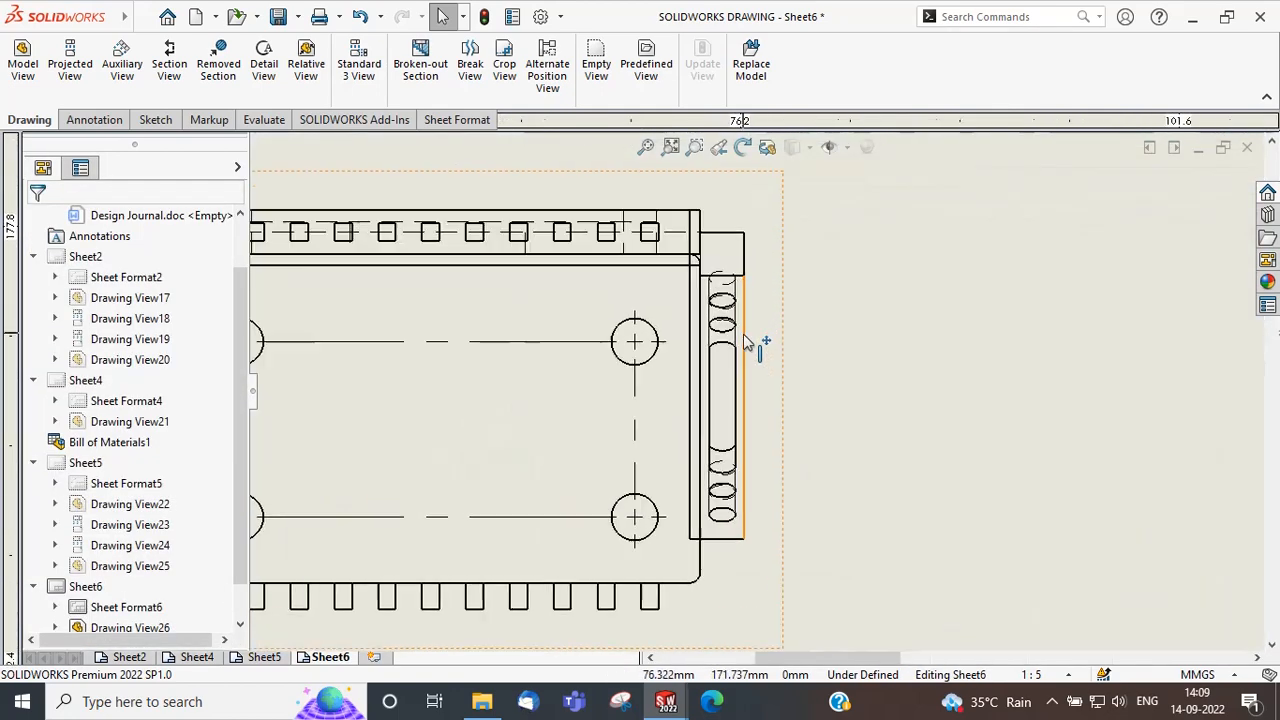
scroll(735, 318, "up", 5)
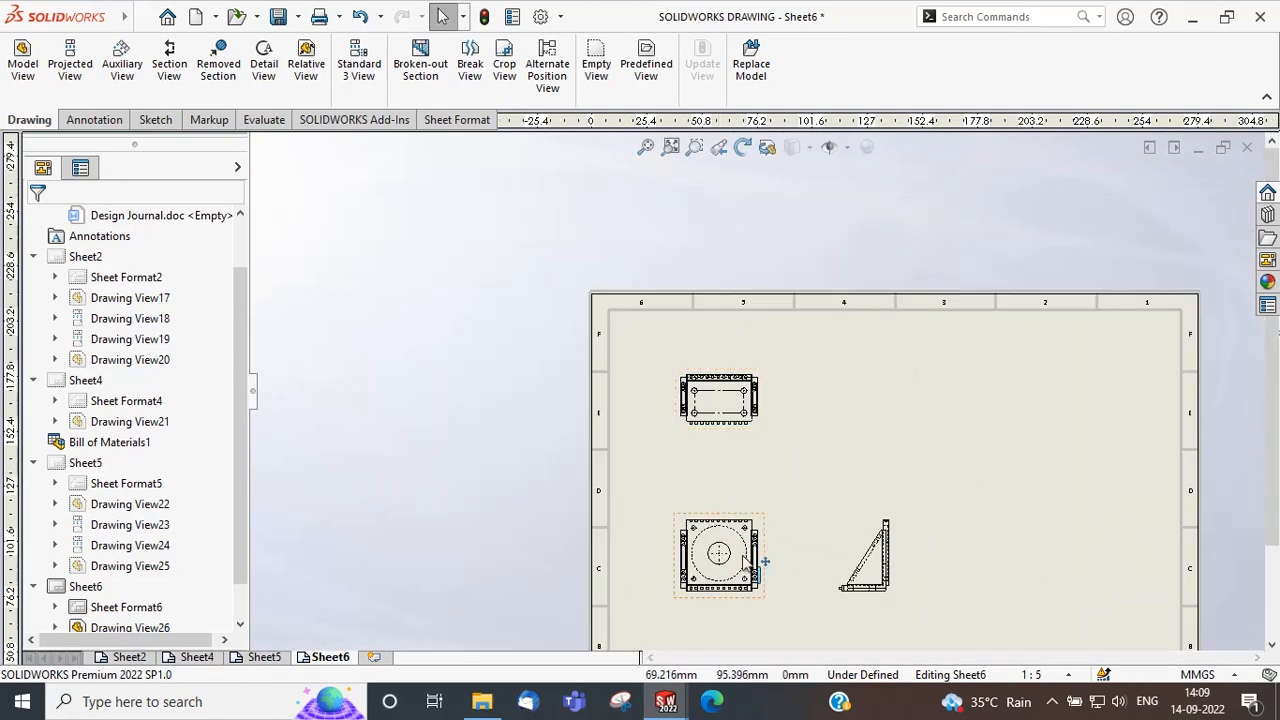
scroll(760, 560, "down", 5)
scroll(800, 400, "up", 5)
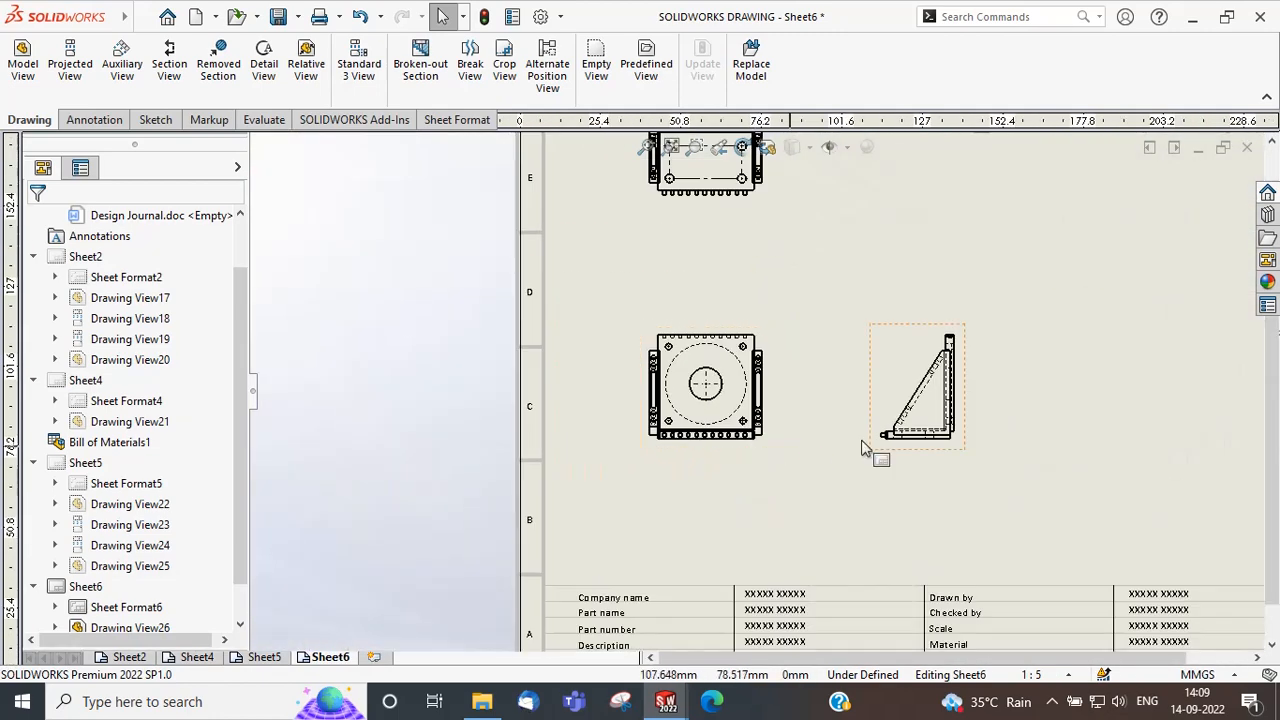
scroll(866, 449, "down", 5)
scroll(650, 430, "up", 5)
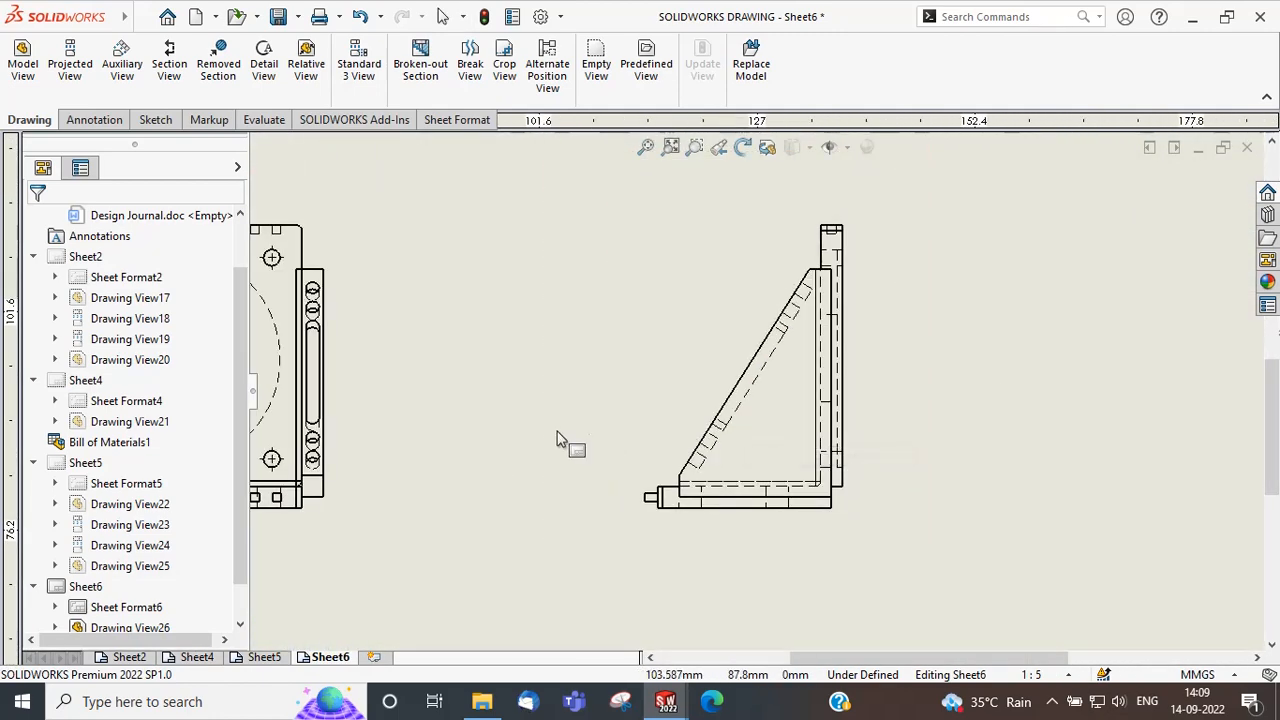
left_click(452, 378)
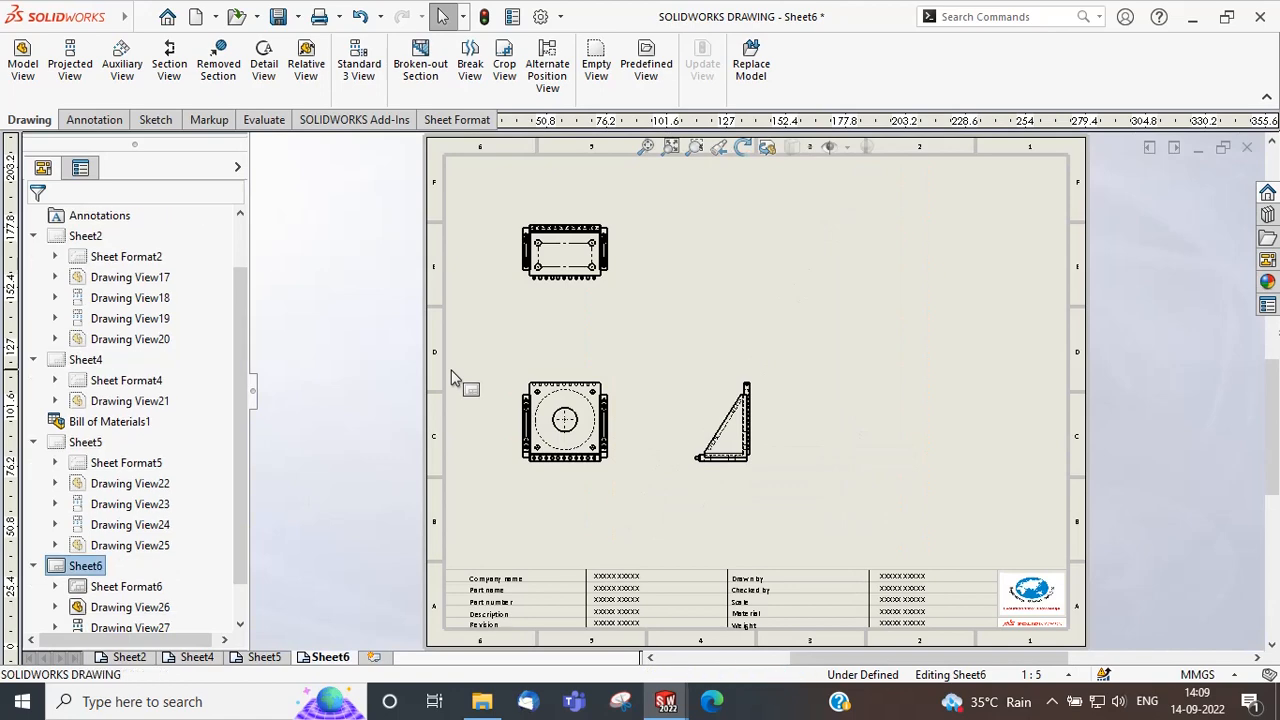
Create an auxiliary view from the inclined edge of the right view and place it toward the sheet's upper-left corner.
left_click(112, 76)
left_click(726, 440)
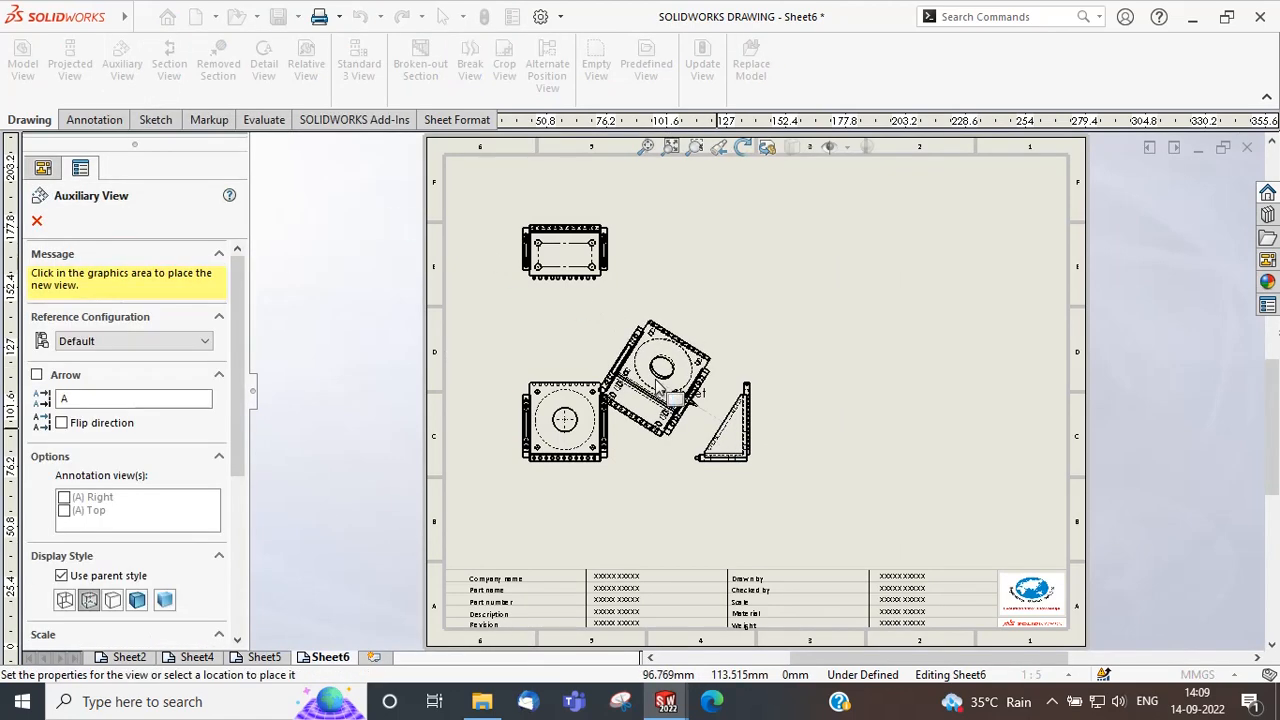
left_click(440, 246)
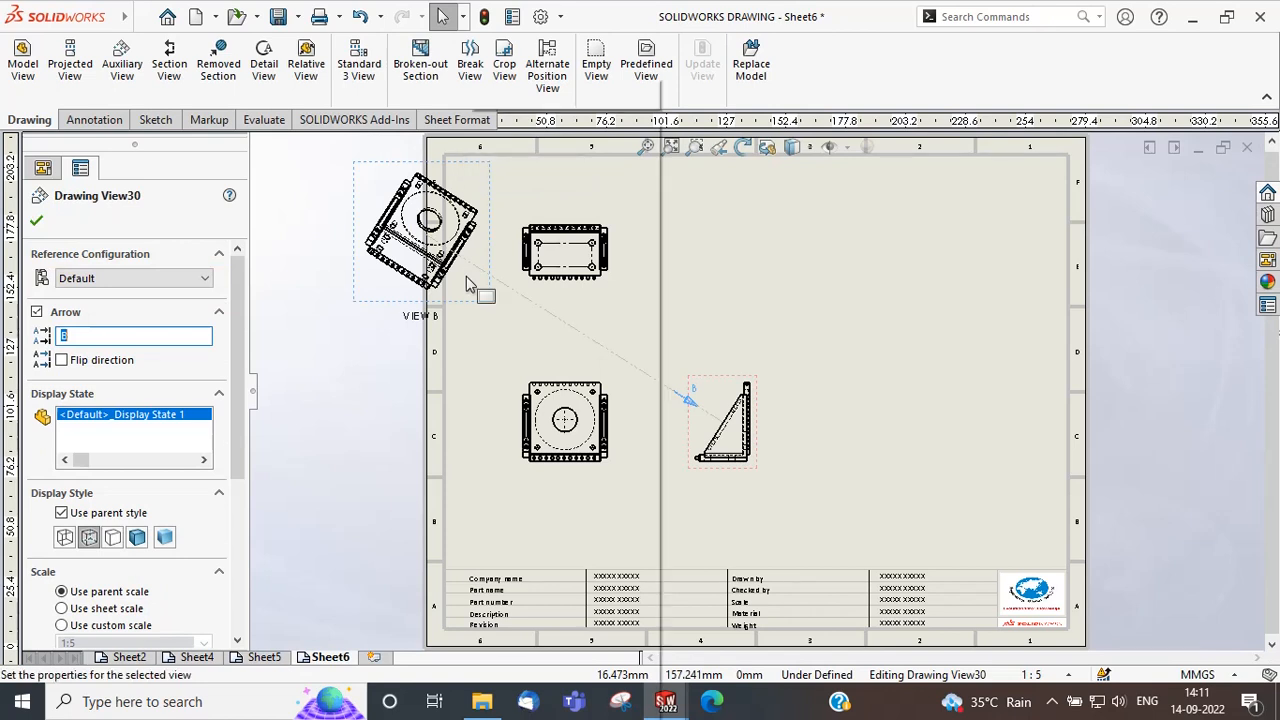
Break the auxiliary view's alignment and move it directly above the right view, beside the top view.
right_click(466, 284)
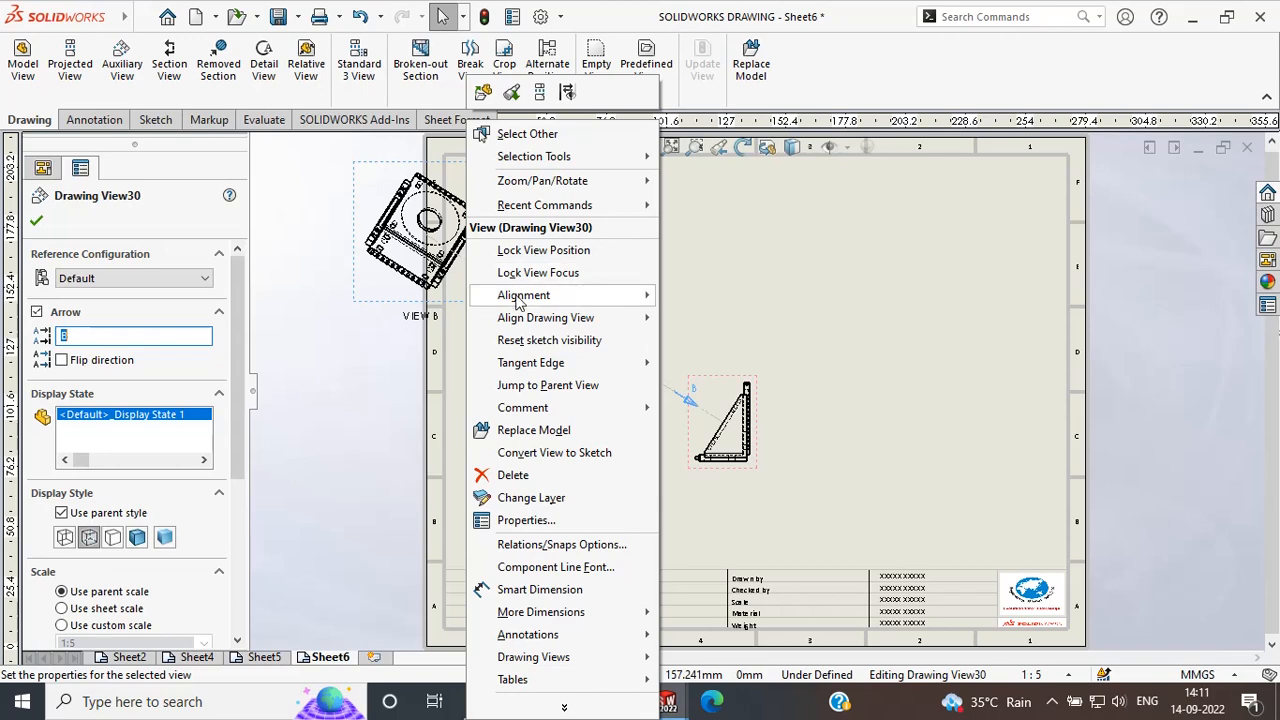
mouse_move(520, 300)
left_click(703, 299)
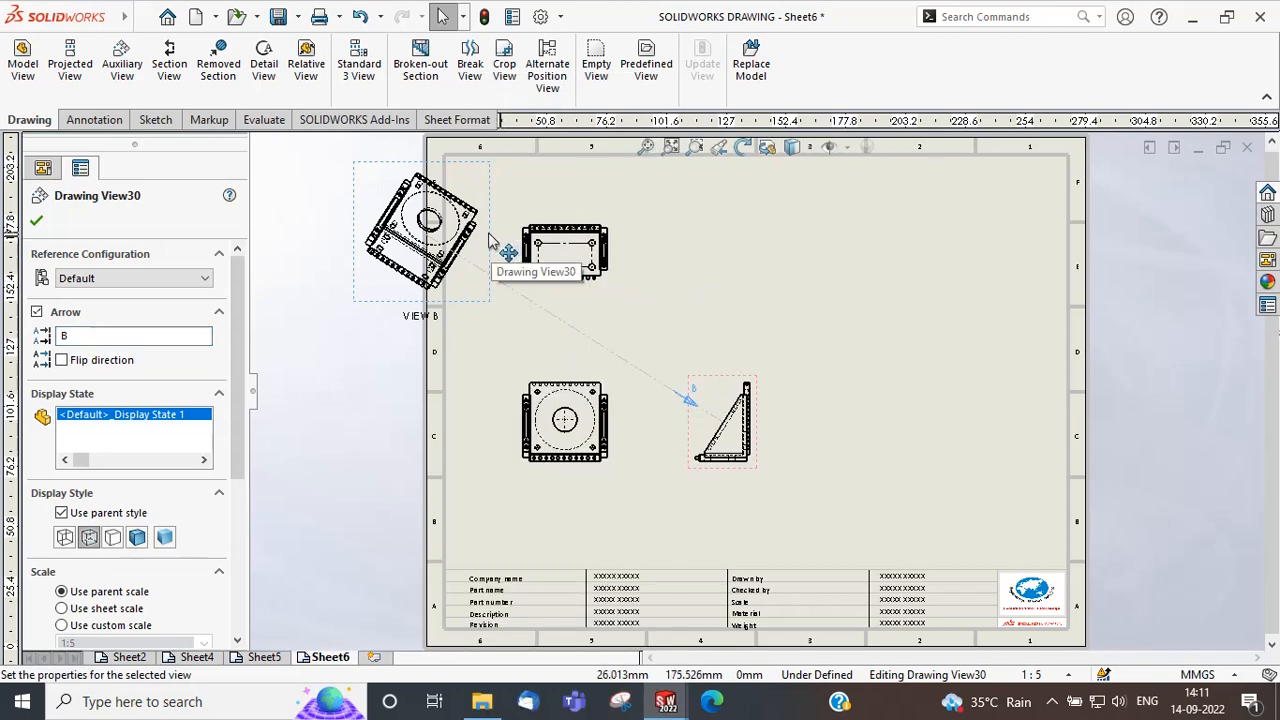
mouse_move(490, 246)
left_mouse_down()
mouse_move(914, 243)
mouse_move(805, 248)
mouse_move(815, 252)
left_mouse_up()
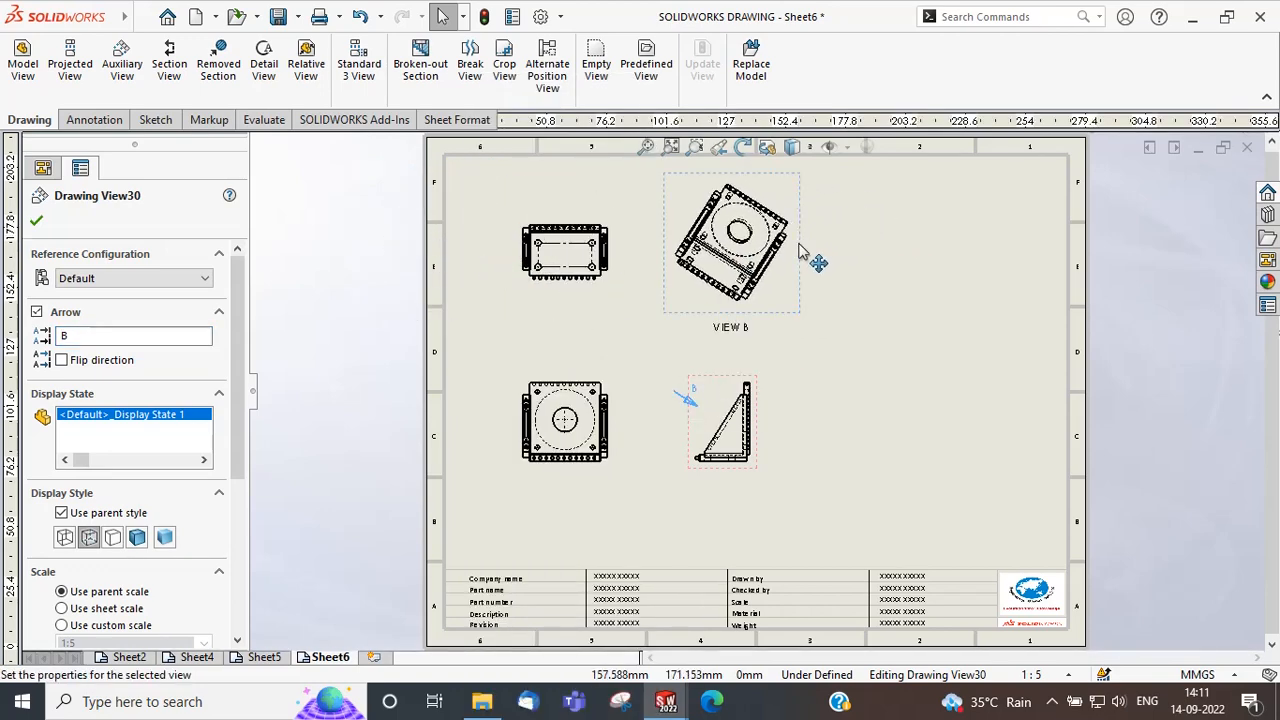
left_click(920, 303)
Set the auxiliary view's display style to Shaded With Edges and check it up close.
left_click(770, 308)
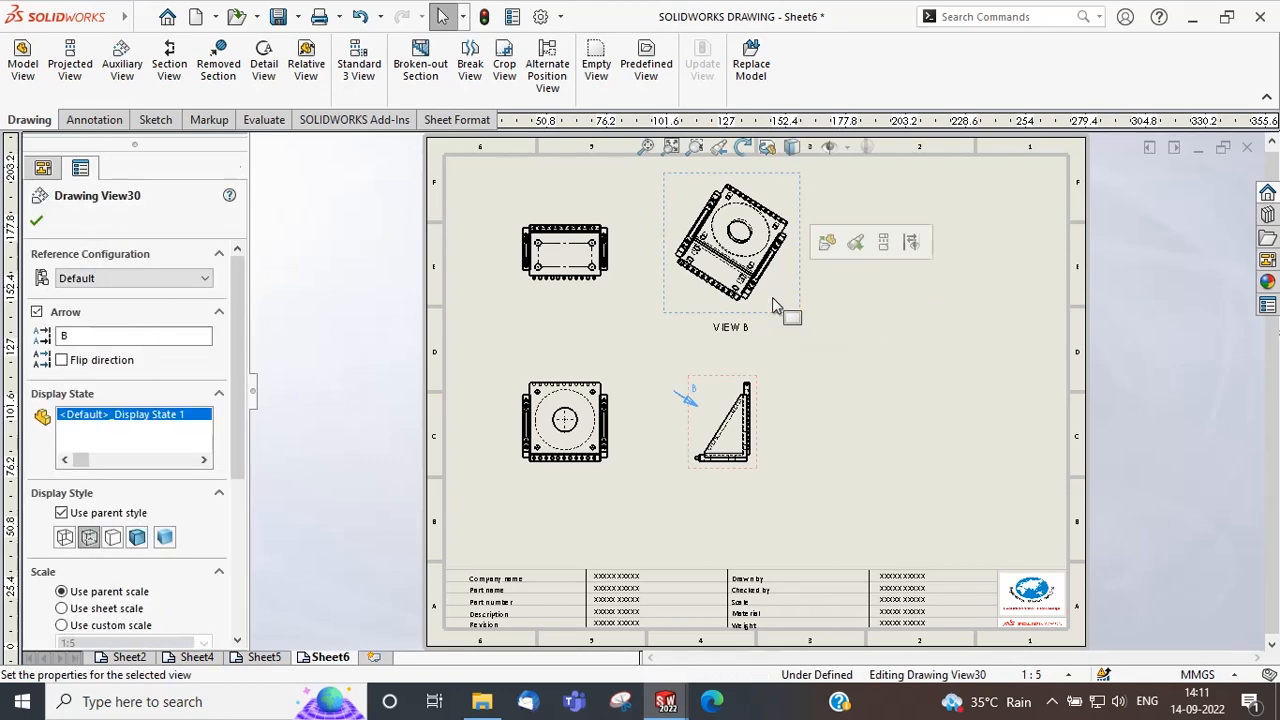
left_click(792, 147)
left_click(790, 180)
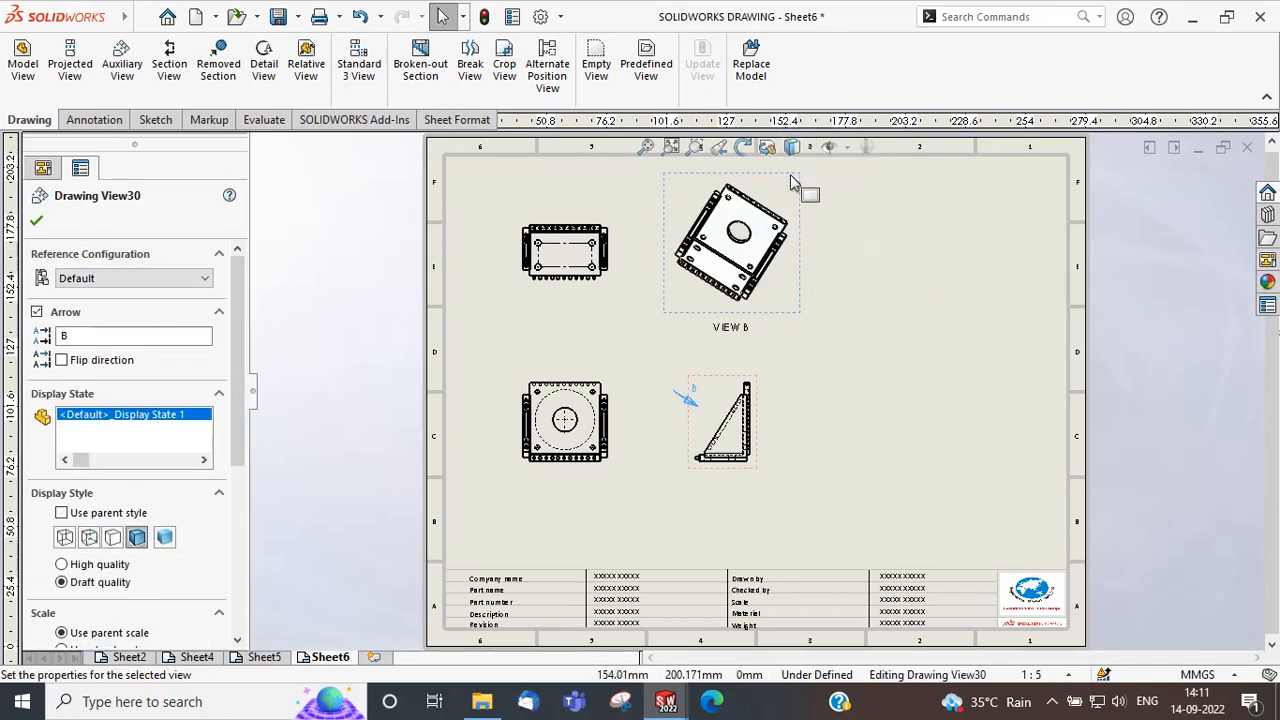
left_click(831, 266)
scroll(766, 337, "up", 1)
scroll(770, 340, "down", 4)
scroll(766, 340, "down", 2)
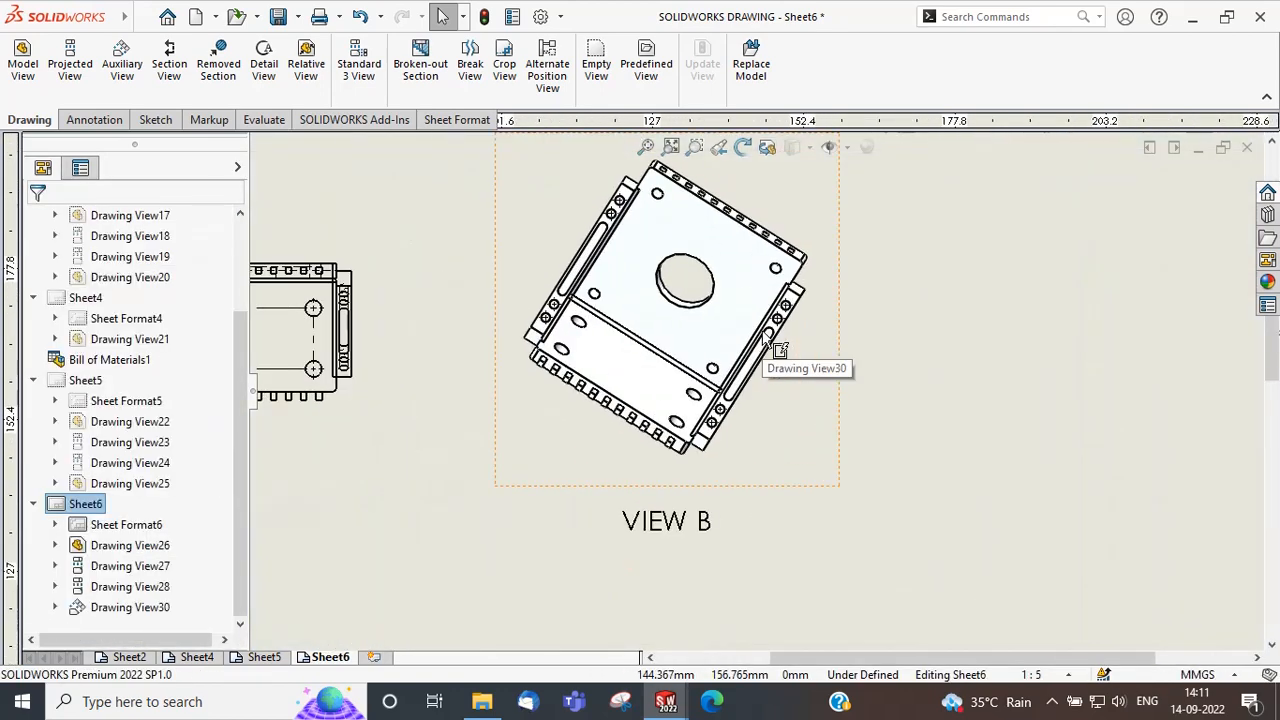
left_click(670, 147)
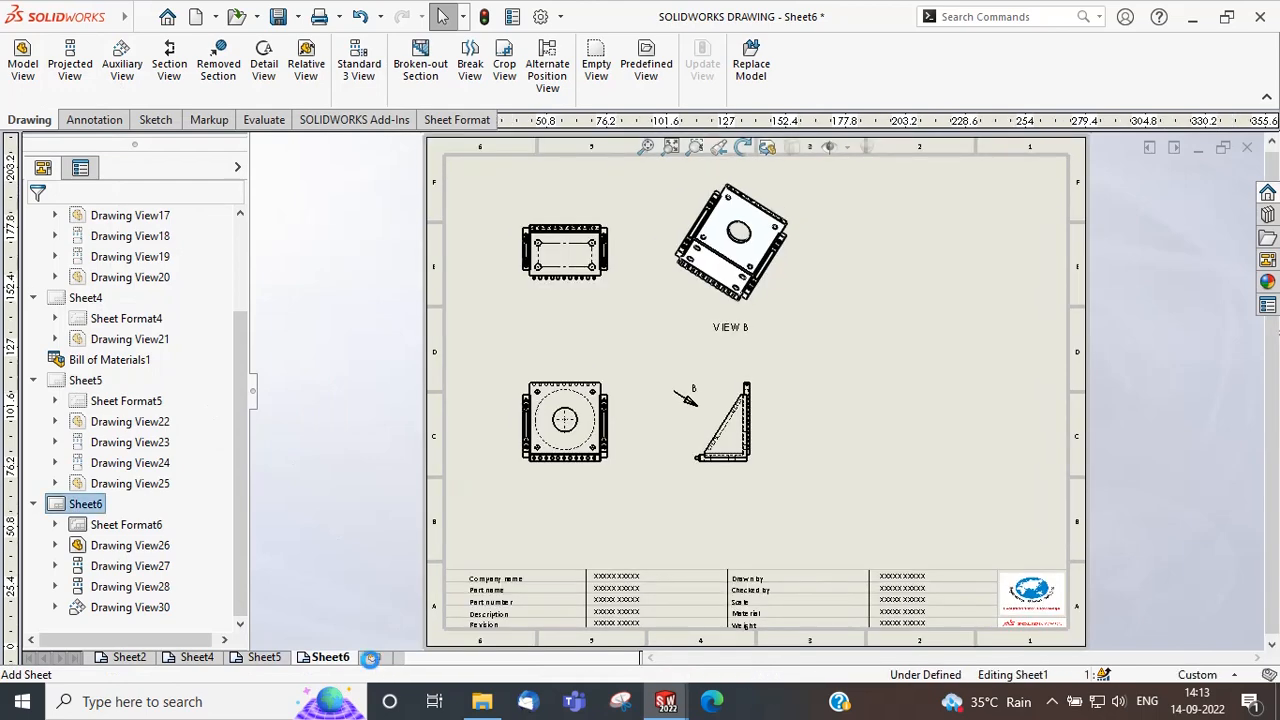
Add a new sheet after Sheet6 and place the motor bracket's front model view in its upper-left area.
left_click(373, 657)
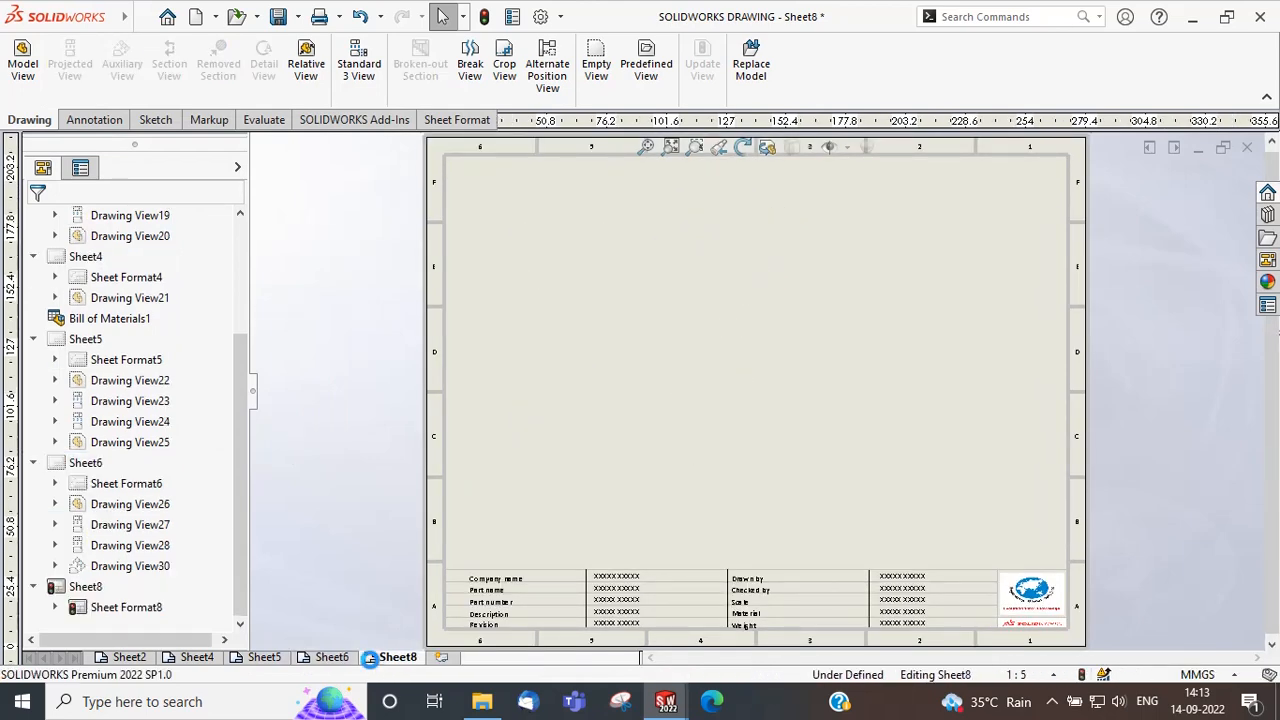
left_click(12, 76)
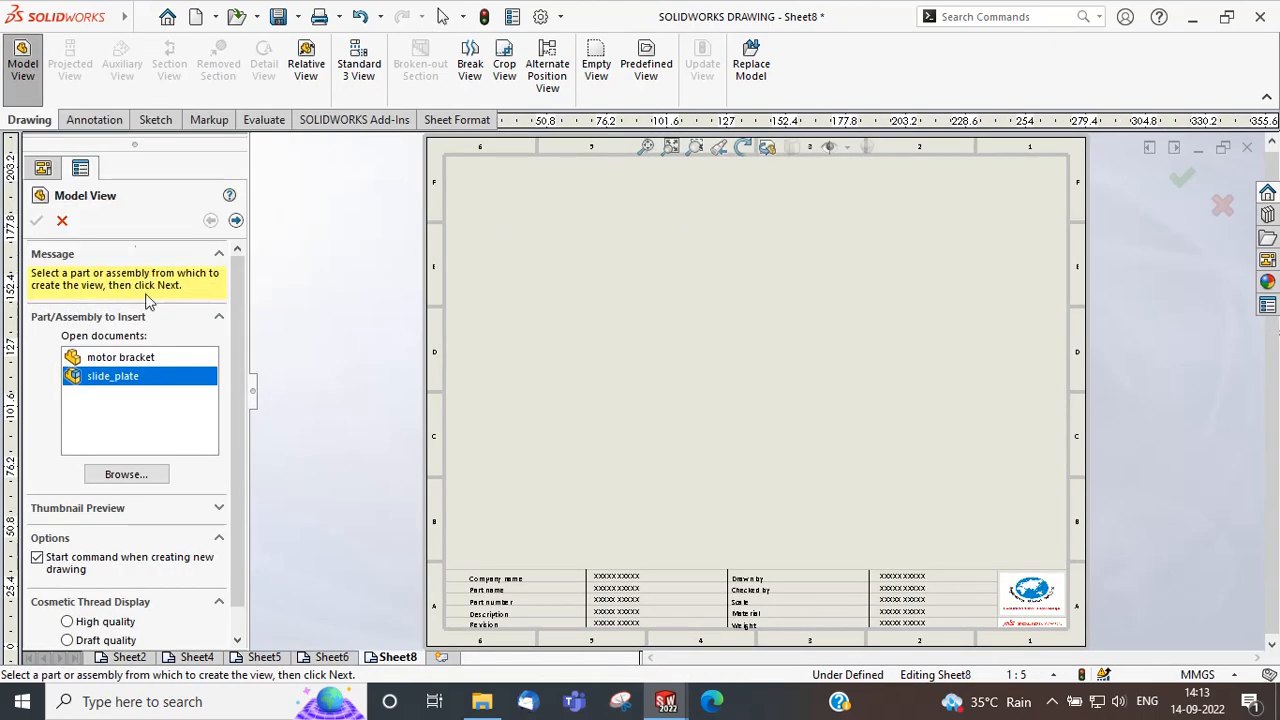
left_click(166, 358)
left_click(236, 221)
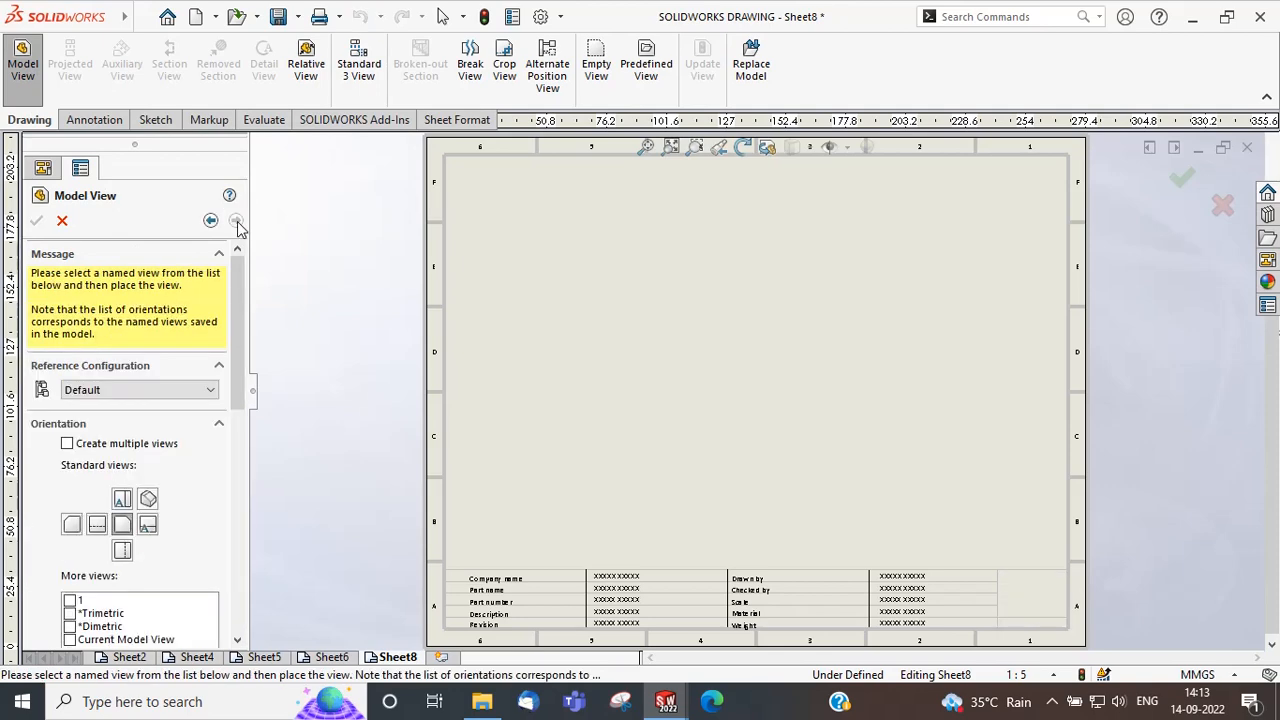
left_click(540, 246)
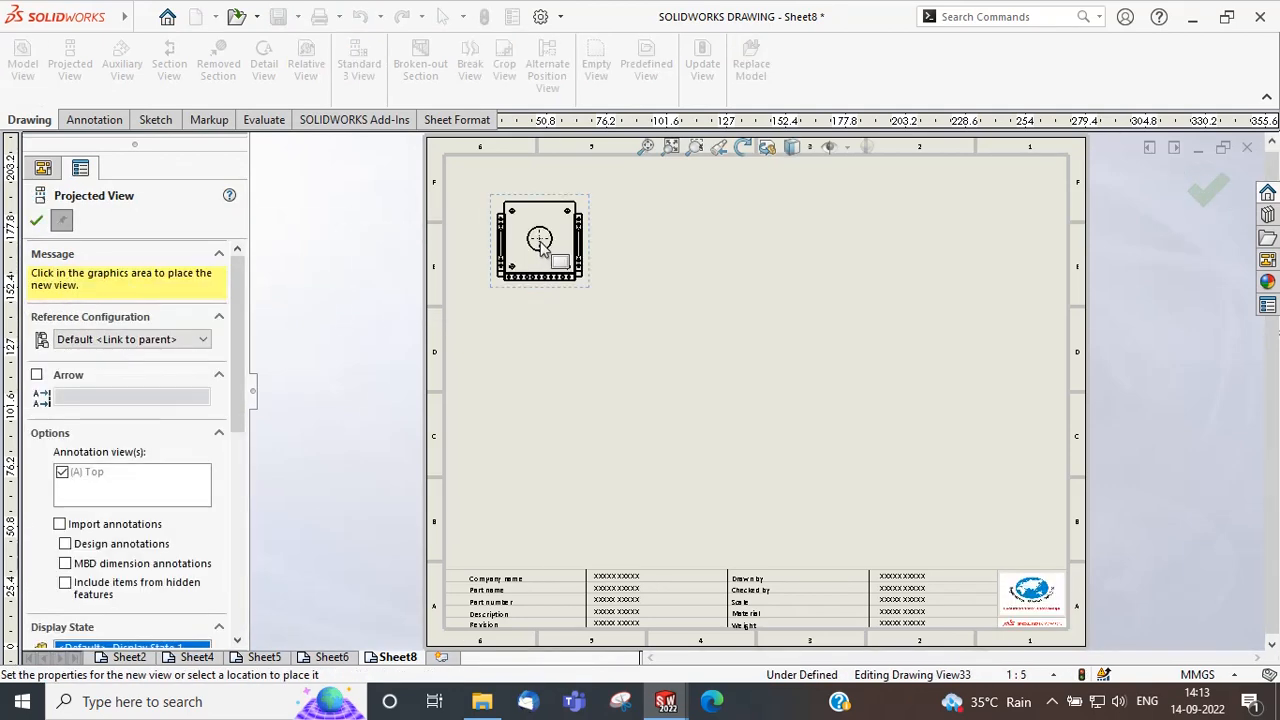
left_click(36, 220)
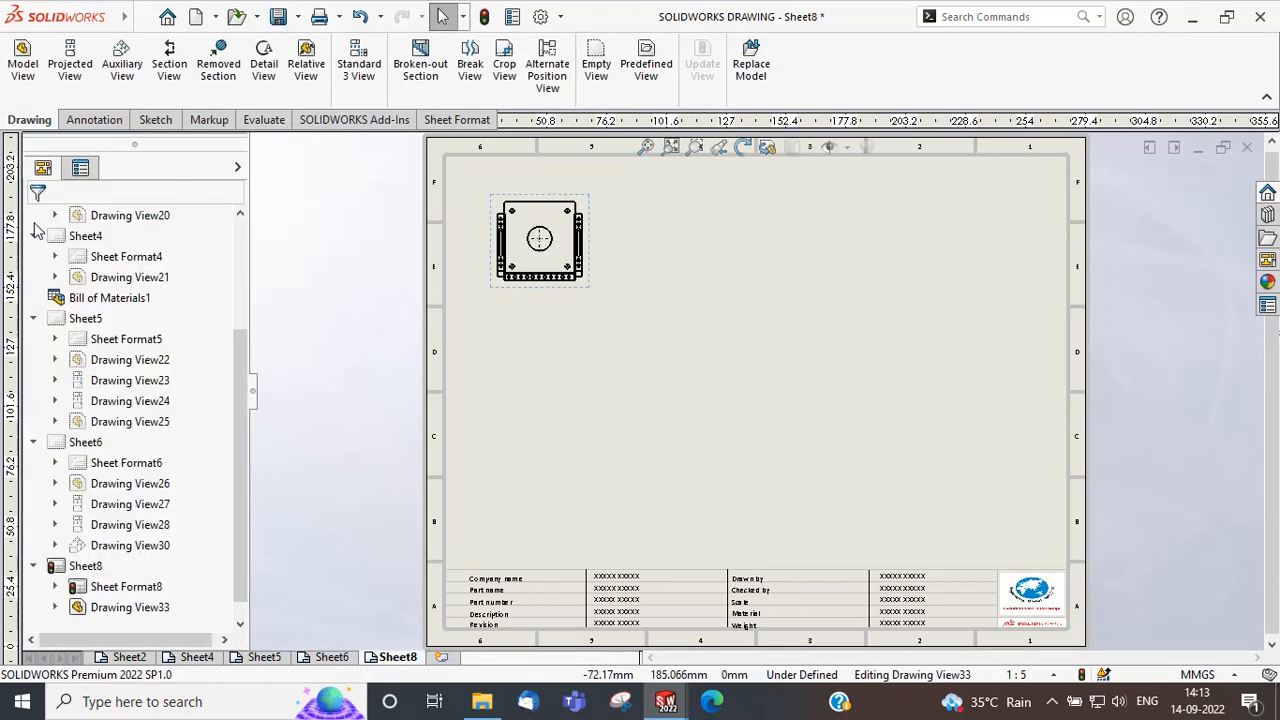
Create a section view with a vertical cutting line through the front view's left-hand holes, placed to its right.
left_click(169, 63)
scroll(514, 286, "up", 2)
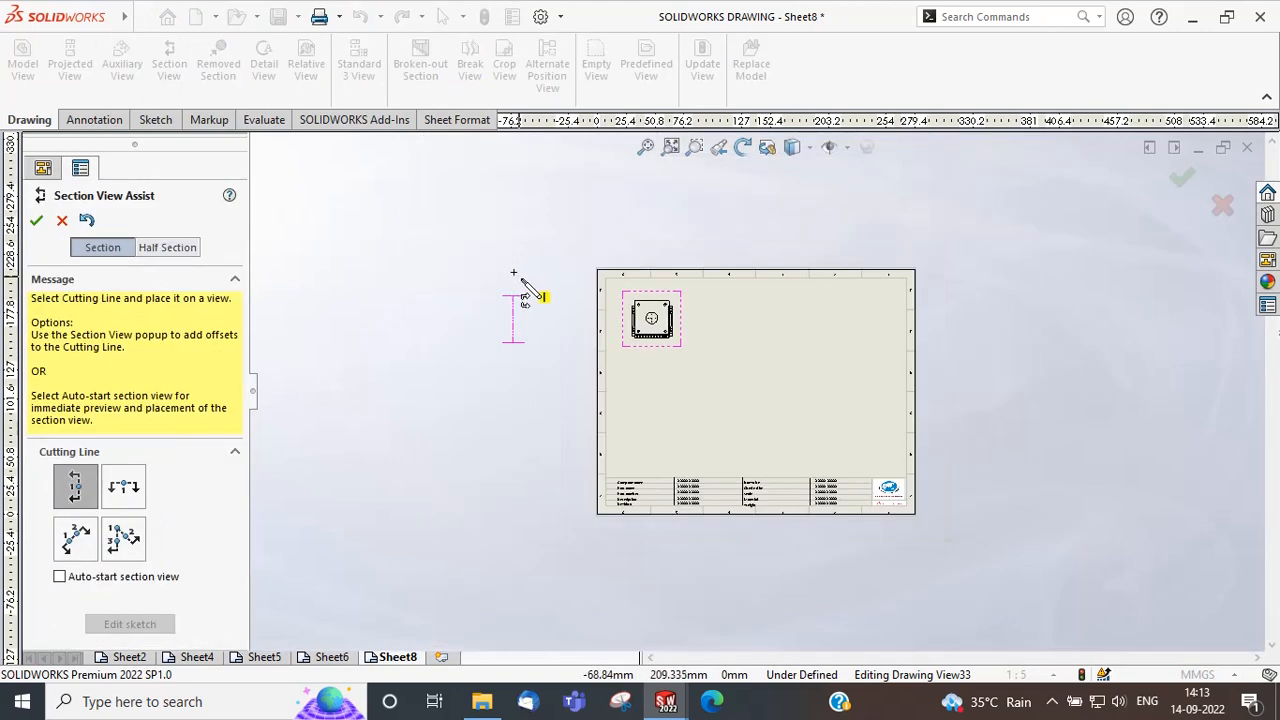
scroll(694, 363, "down", 6)
left_click(581, 341)
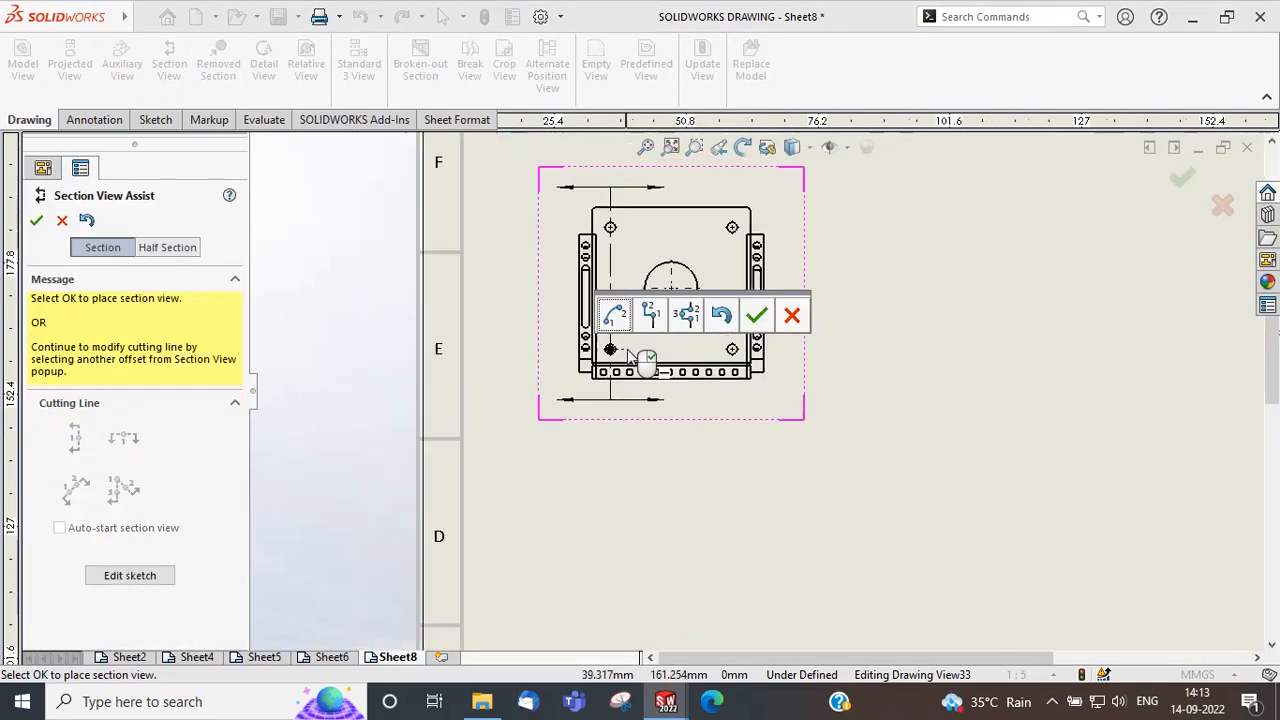
left_click(756, 316)
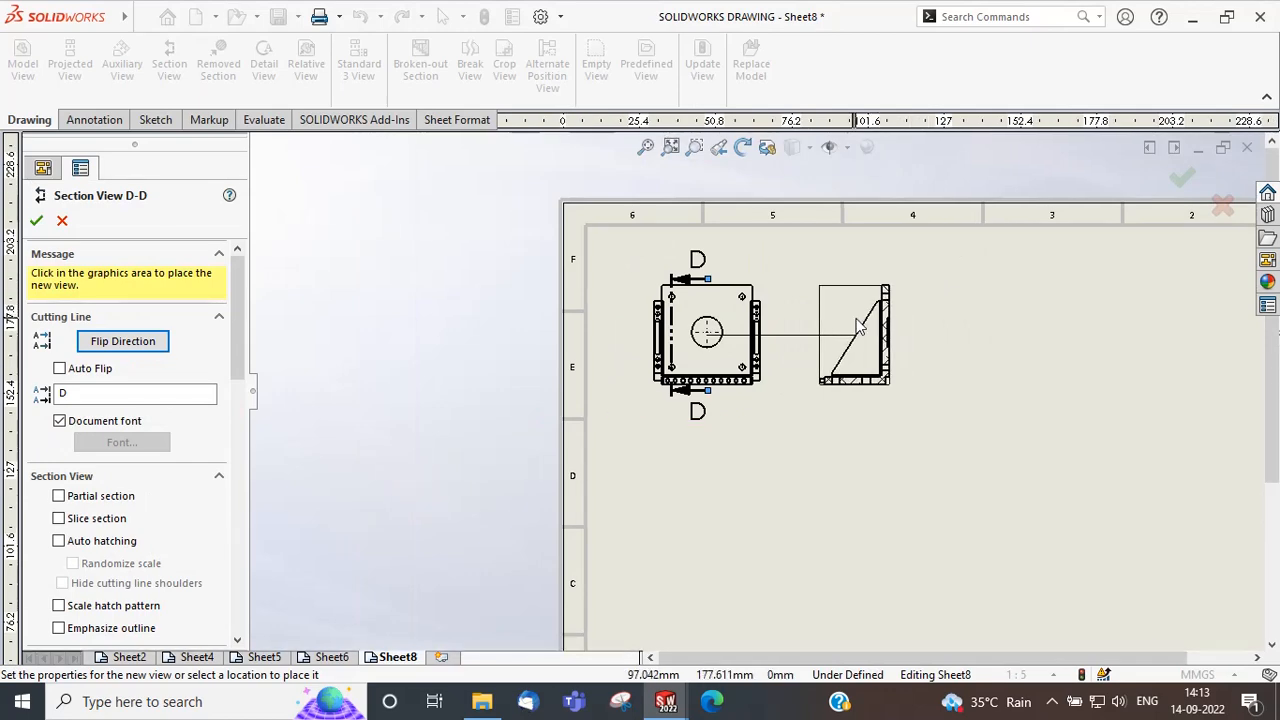
left_click(907, 323)
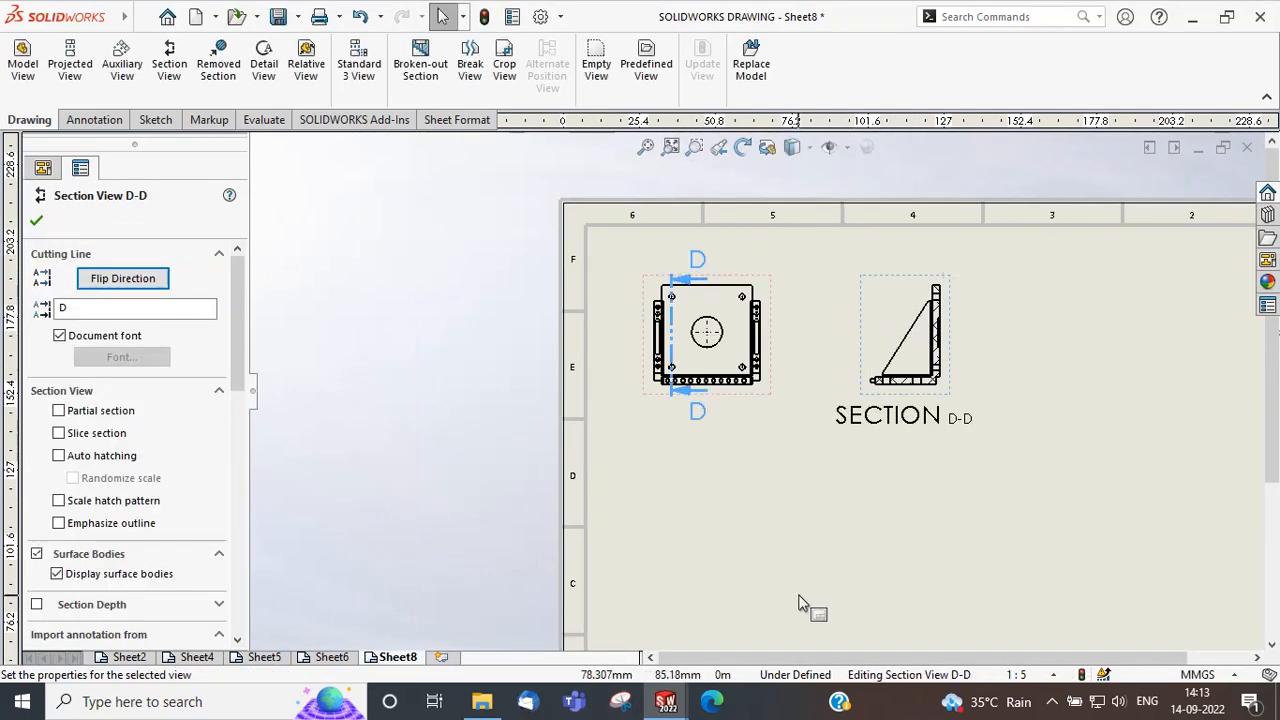
left_click(826, 558)
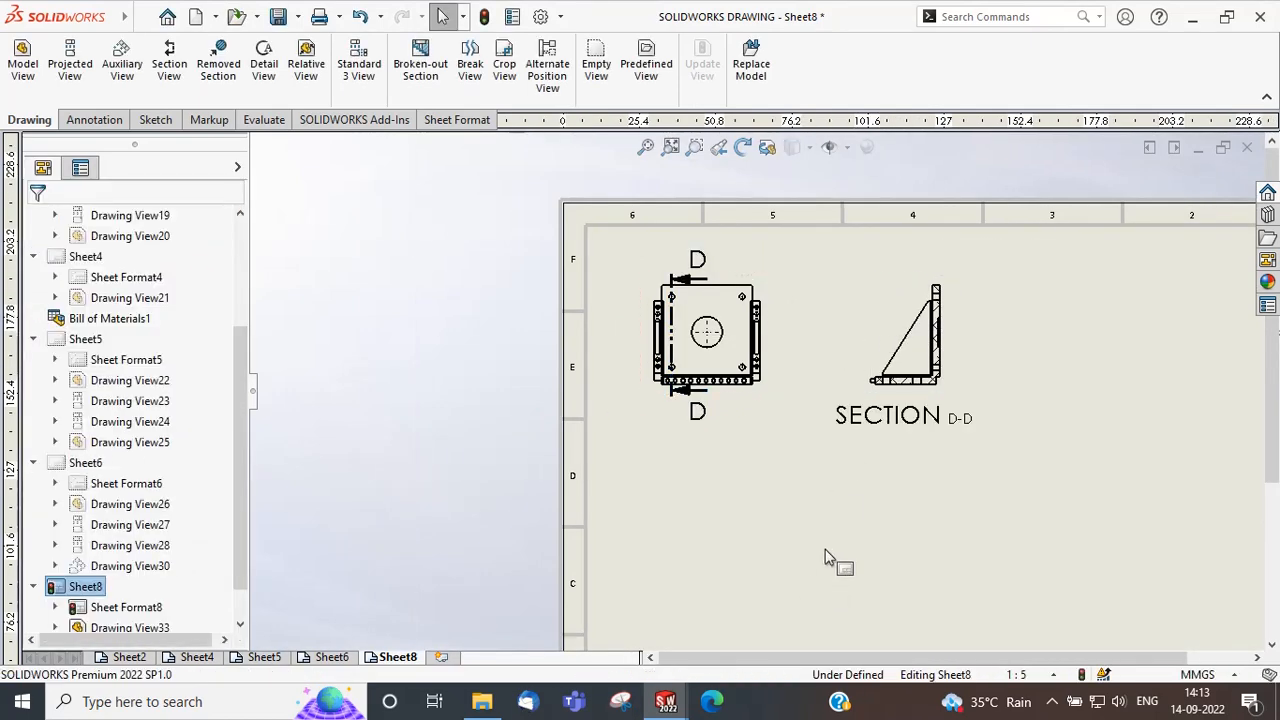
Create a section view with a horizontal cutting line through the front view's lower mounting holes, placed below the front view.
left_click(169, 63)
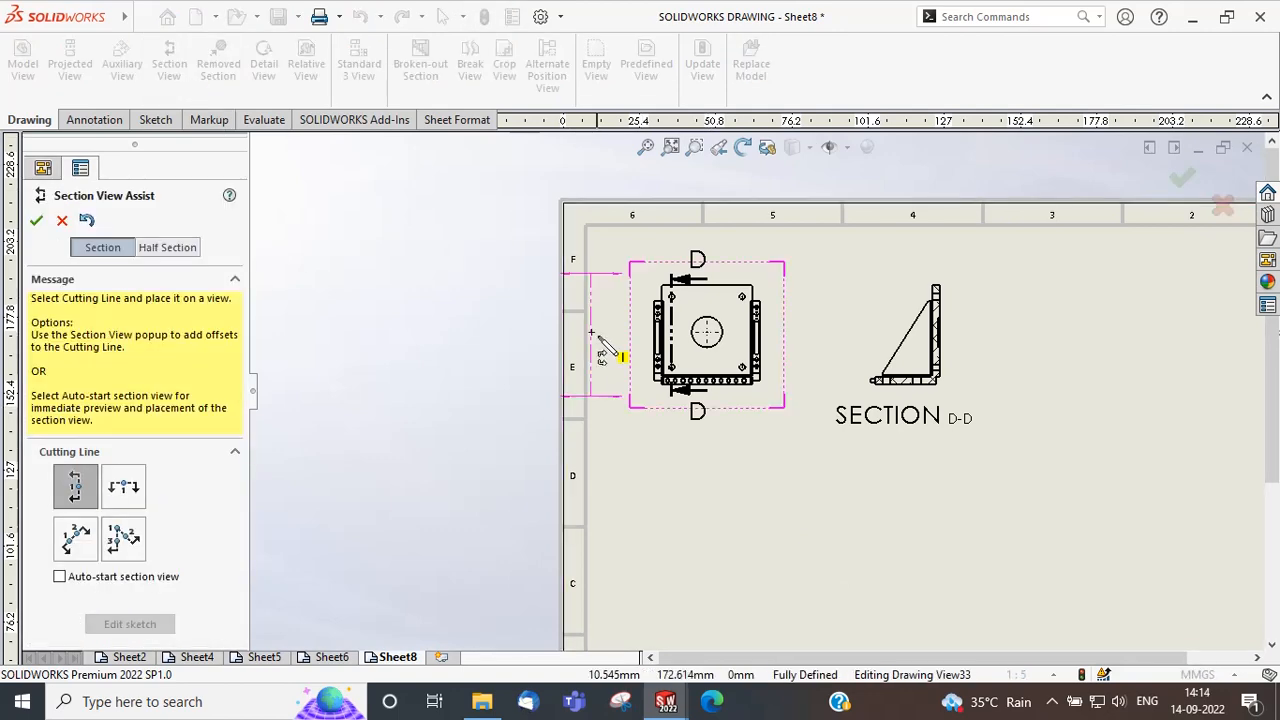
left_click(138, 487)
scroll(745, 378, "down", 5)
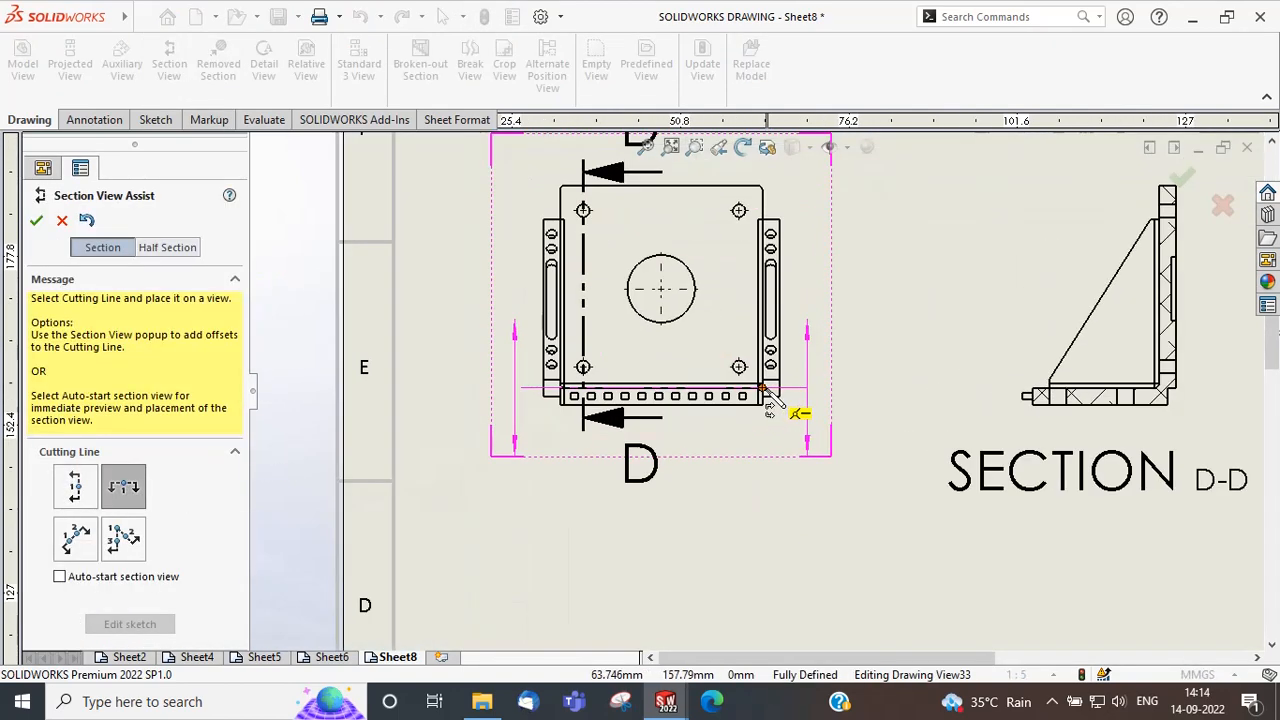
left_click(741, 369)
left_click(915, 347)
scroll(824, 414, "up", 6)
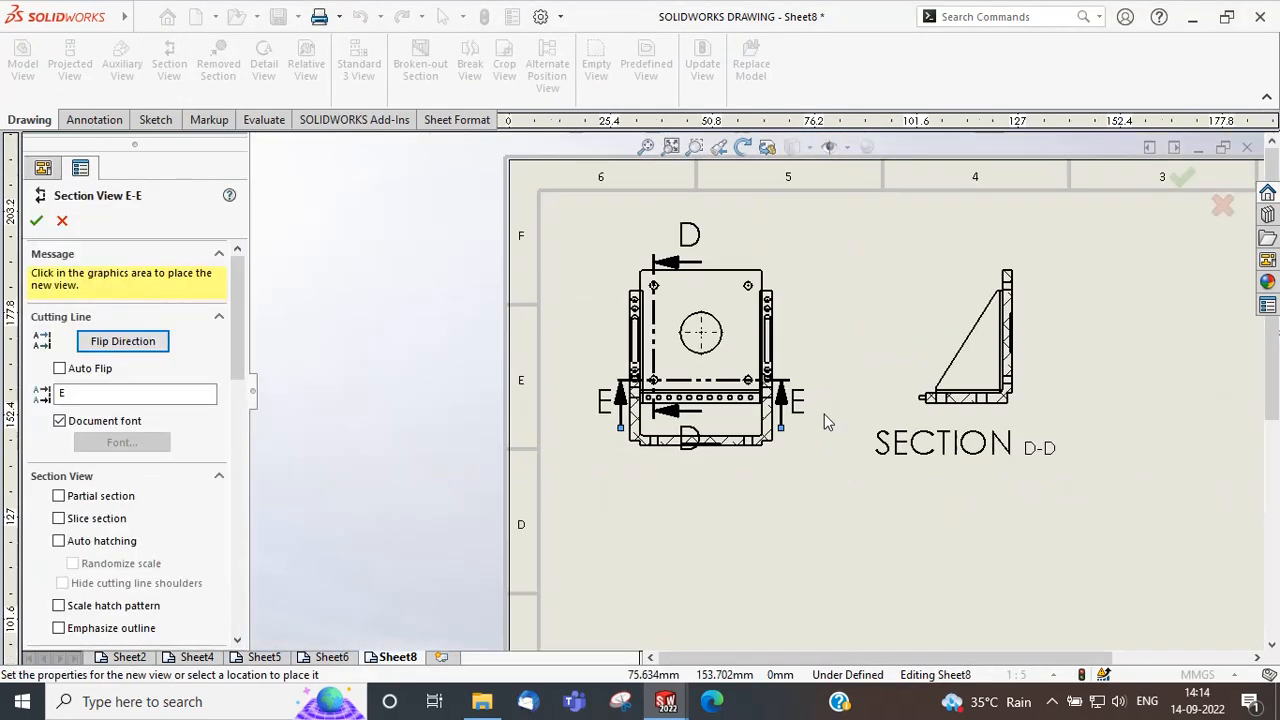
left_click(790, 568)
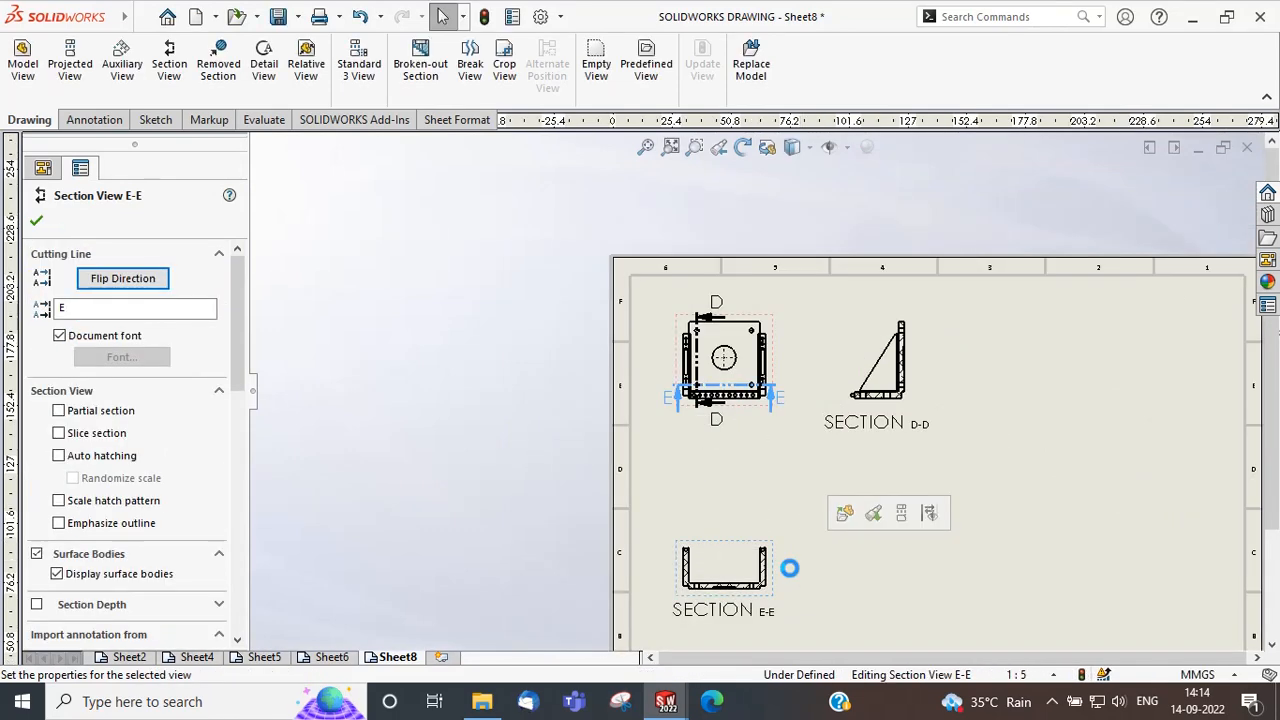
left_click(34, 224)
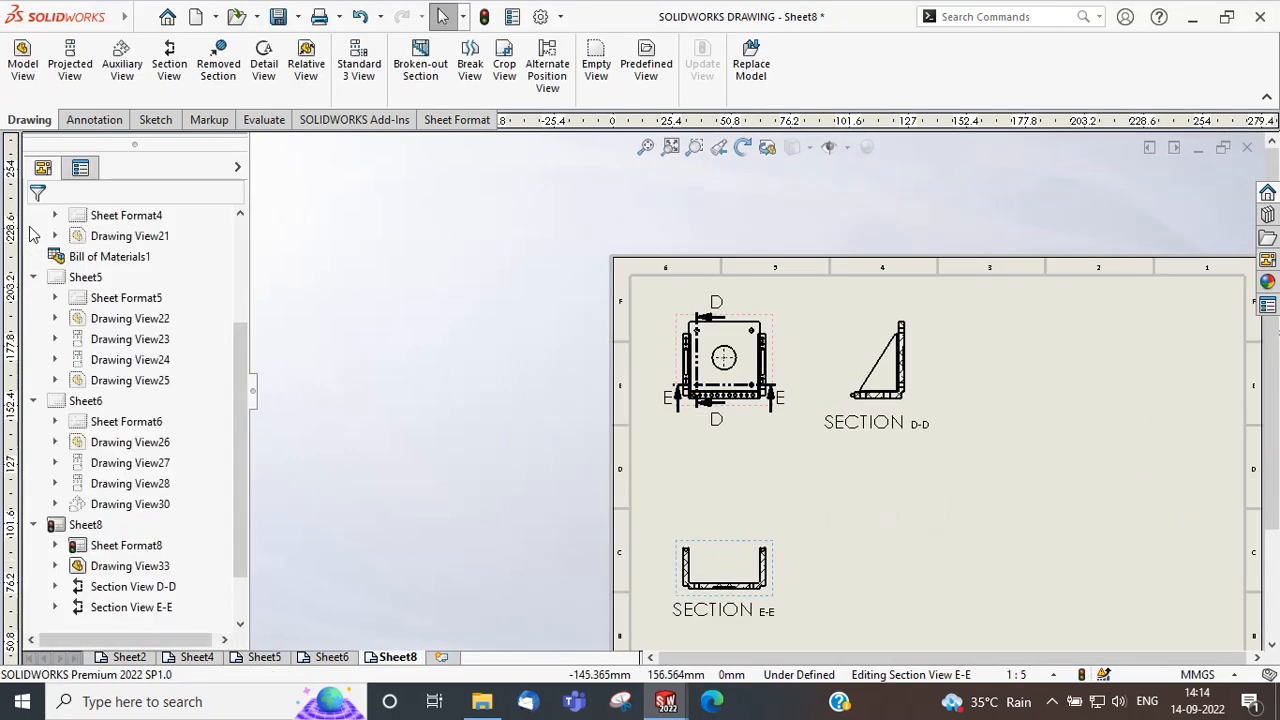
Create an auxiliary section view cut diagonally through the front view's lower-left and upper-right holes, placed diagonally below it beside section E-E.
left_click(170, 68)
left_click(76, 540)
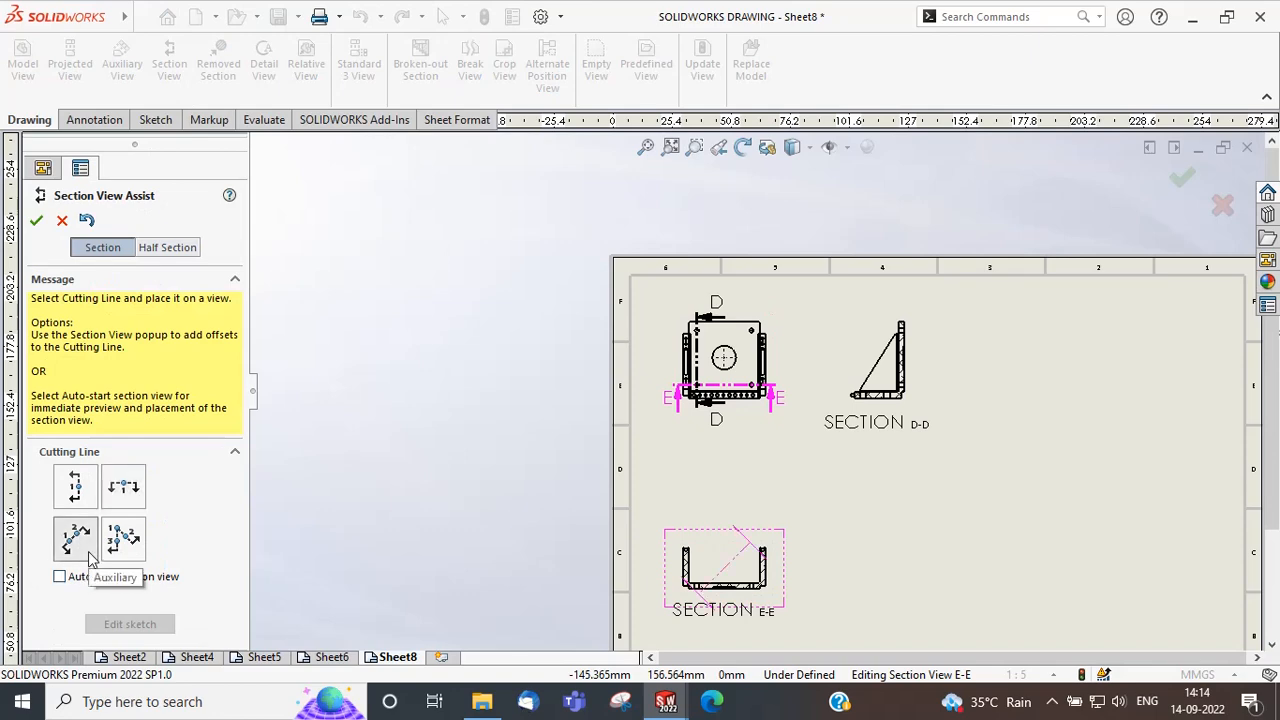
scroll(725, 335, "up", 5)
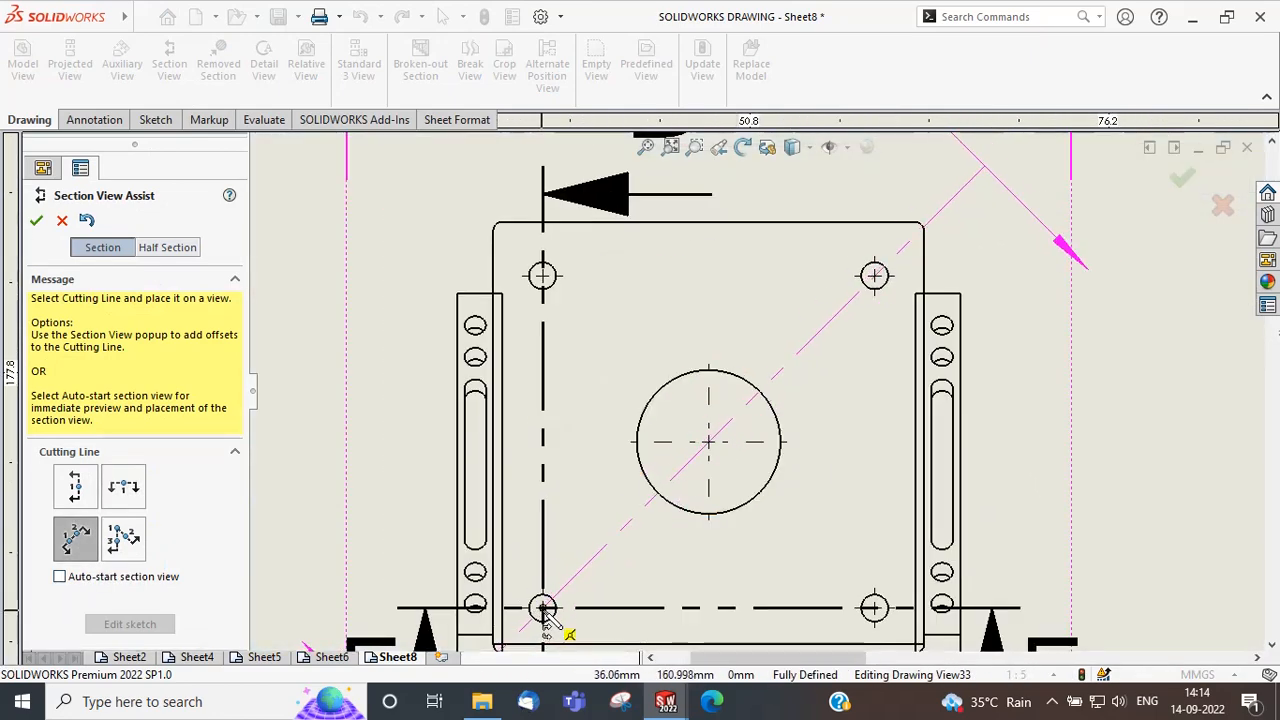
left_click(542, 607)
left_click(875, 276)
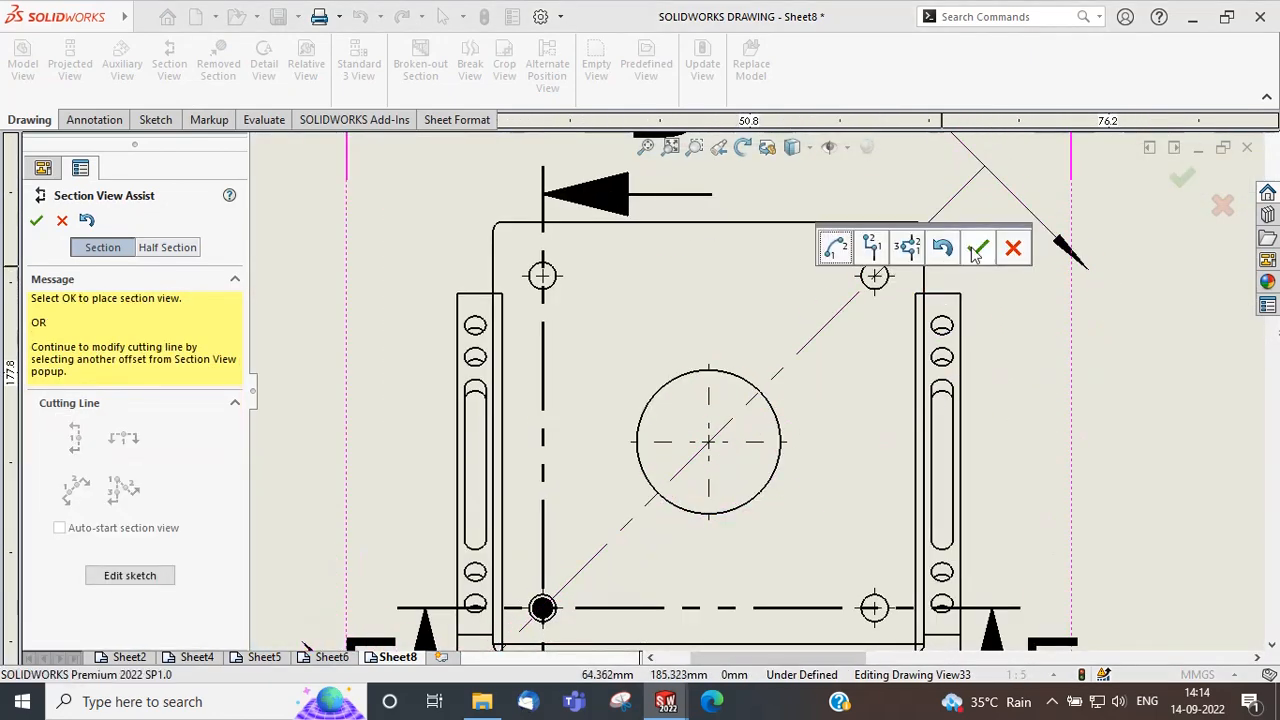
left_click(977, 248)
scroll(938, 423, "down", 5)
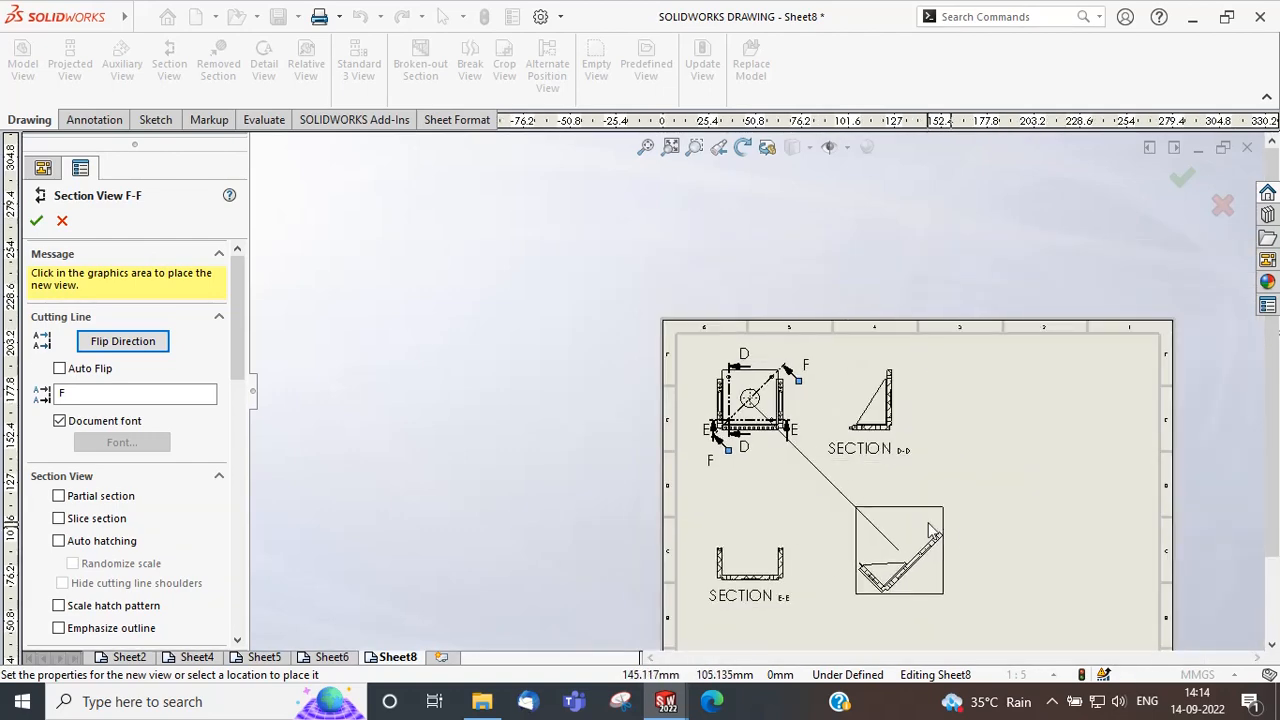
left_click(873, 565)
left_click(934, 248)
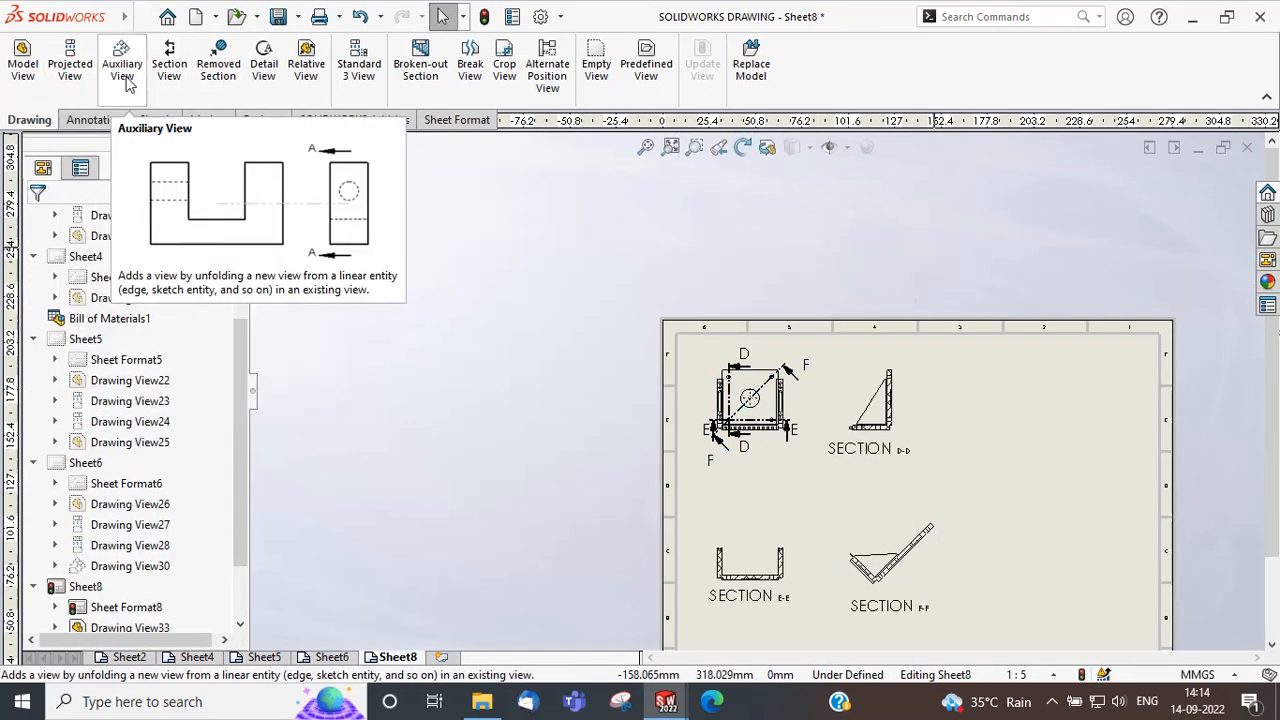
Create an aligned section view from the front view's large central hole through its two lower corner holes, placed diagonally beyond section F-F.
left_click(163, 72)
left_click(124, 538)
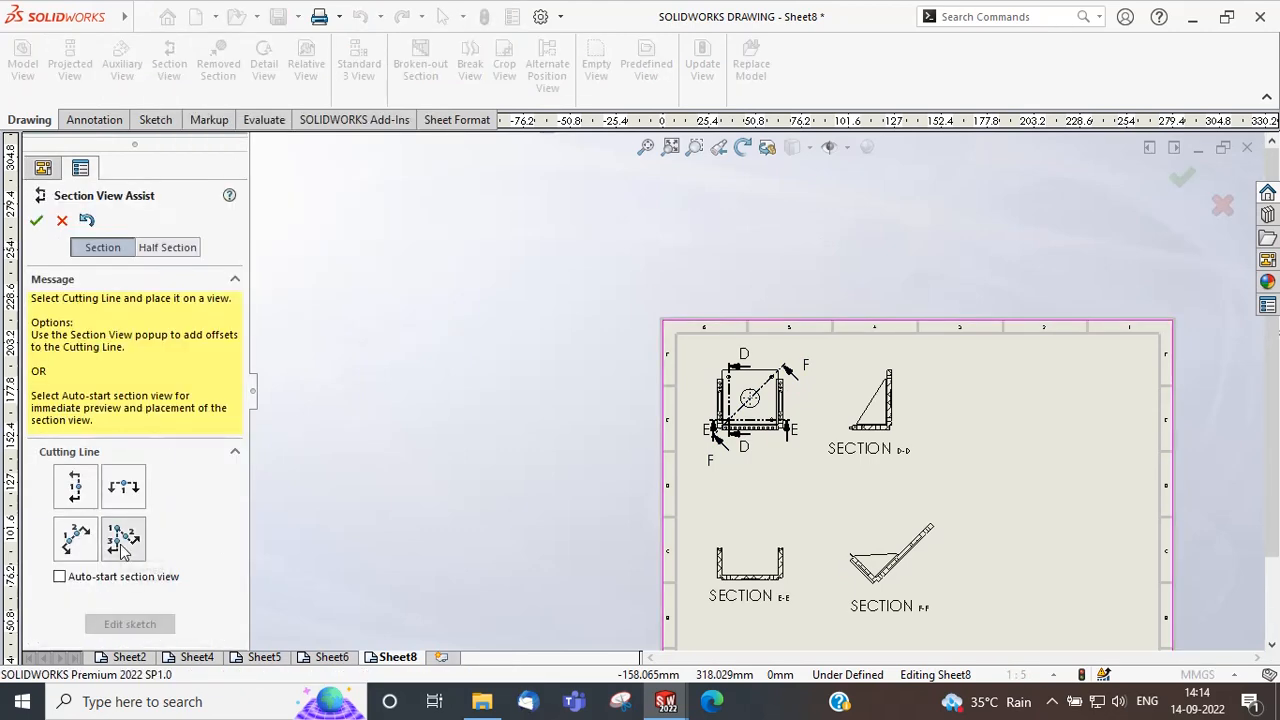
scroll(790, 452, "up", 3)
scroll(790, 452, "up", 2)
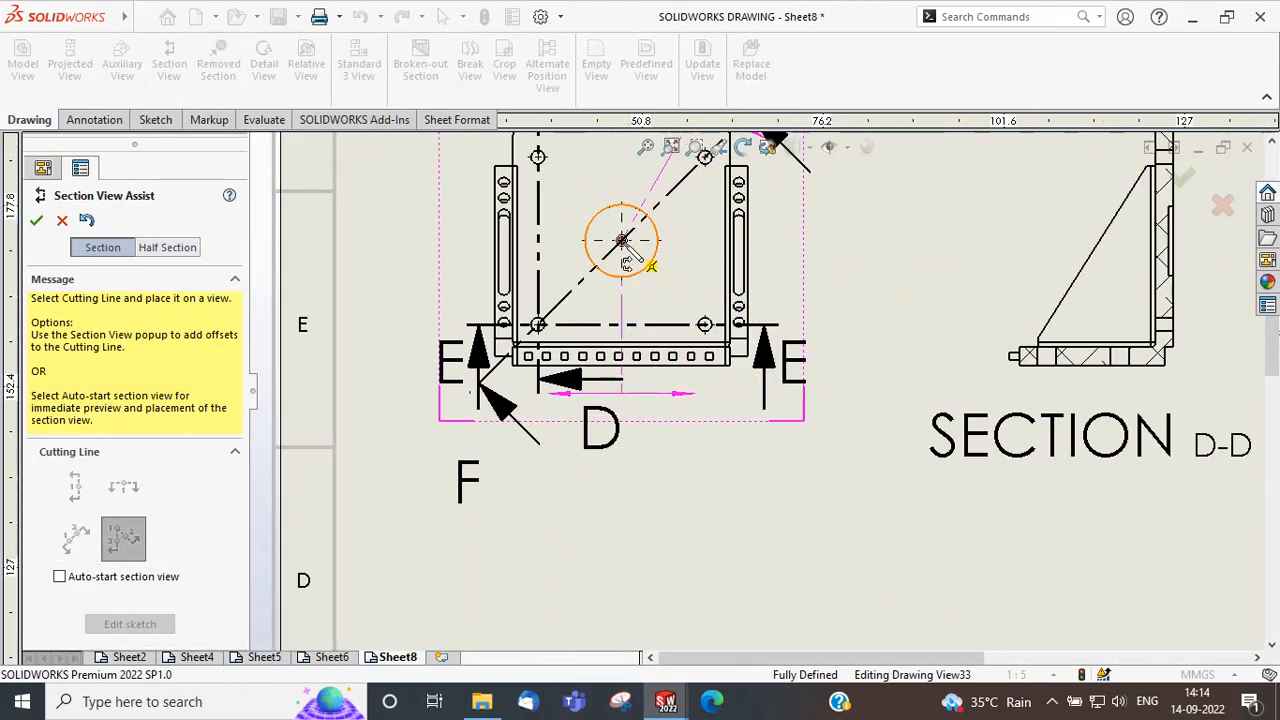
left_click(621, 240)
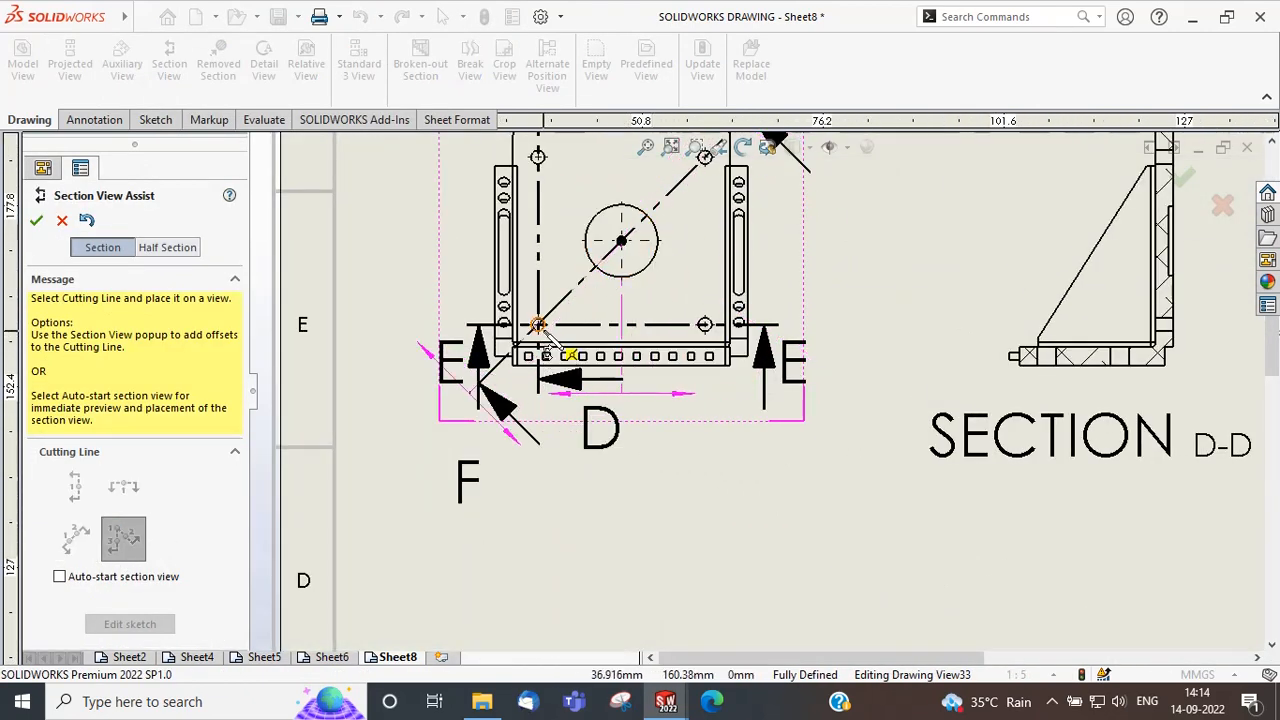
left_click(708, 338)
left_click(877, 297)
scroll(890, 452, "down", 5)
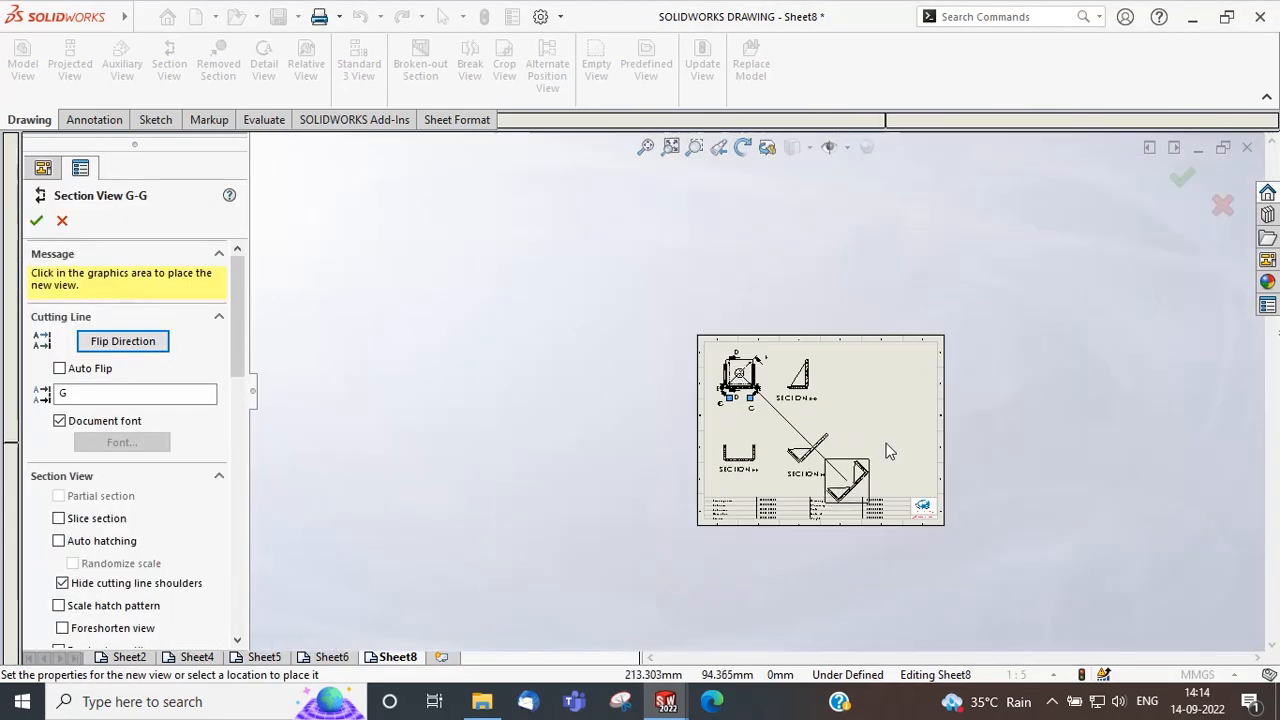
left_click(914, 416)
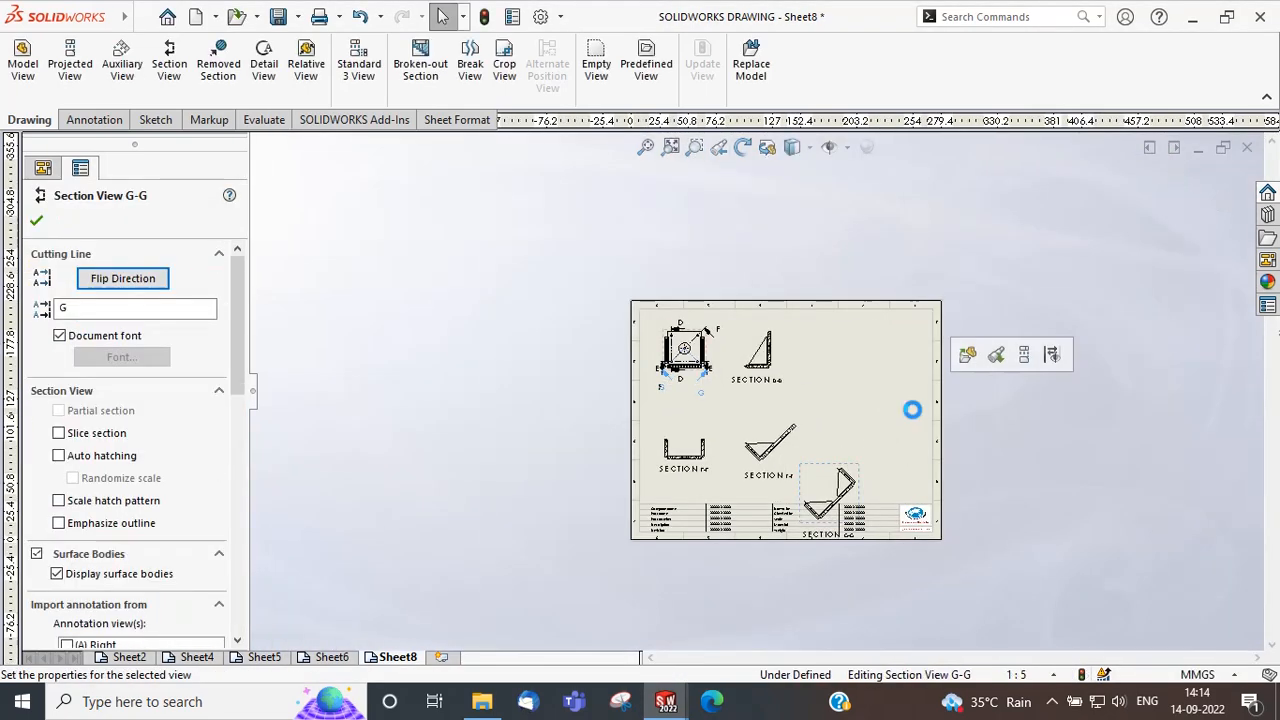
Break the alignment of sections F-F and G-G and move section G-G up beside section F-F.
right_click(800, 448)
mouse_move(950, 272)
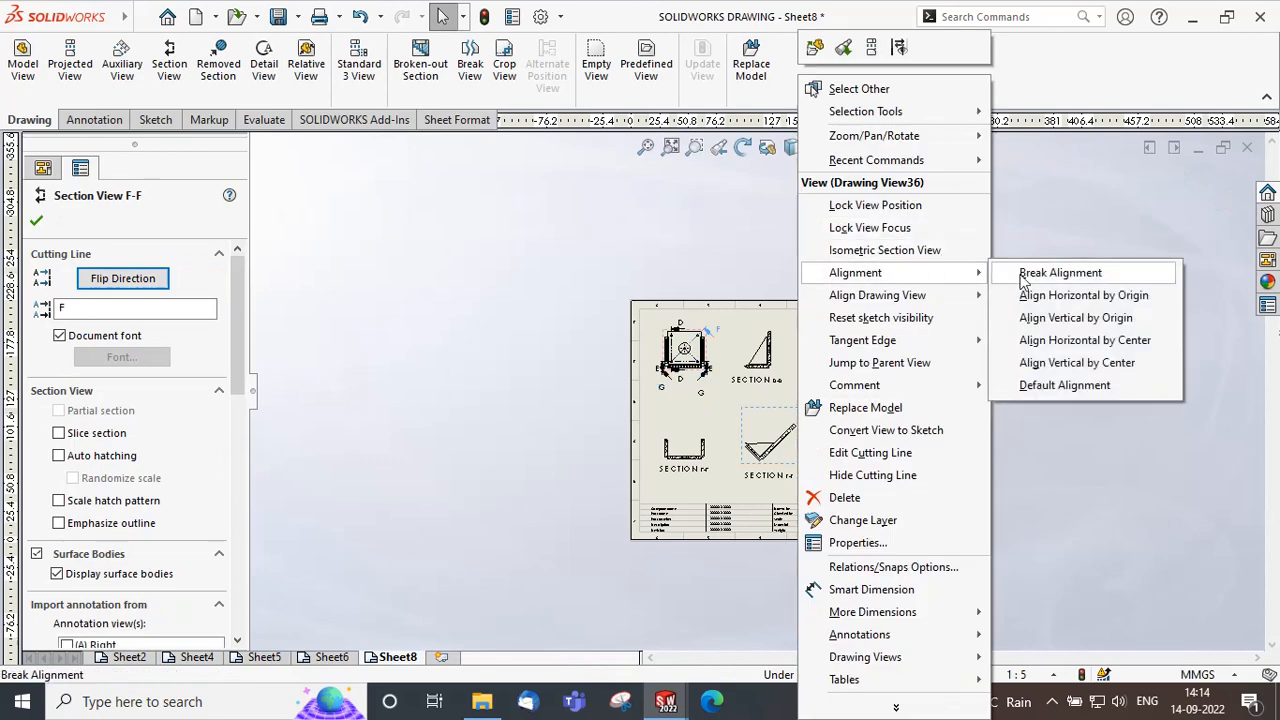
left_click(1024, 279)
right_click(852, 474)
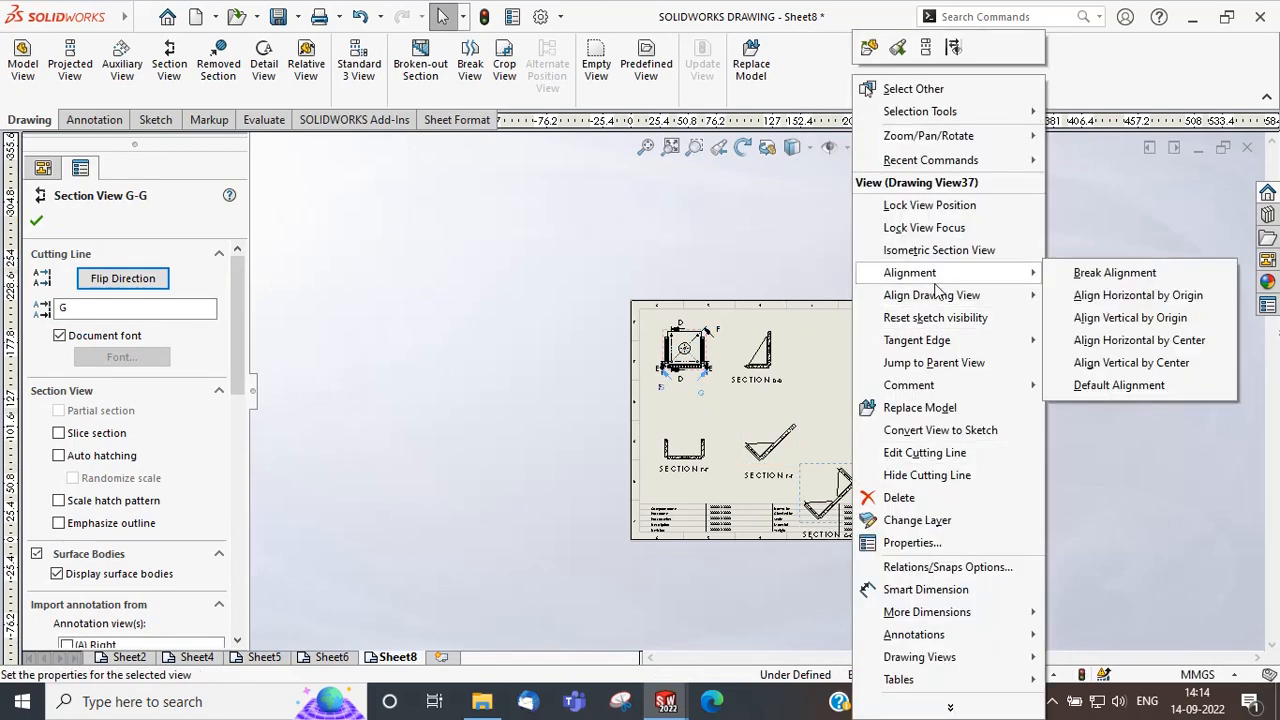
left_click(1120, 274)
left_click_drag(849, 473, 887, 421)
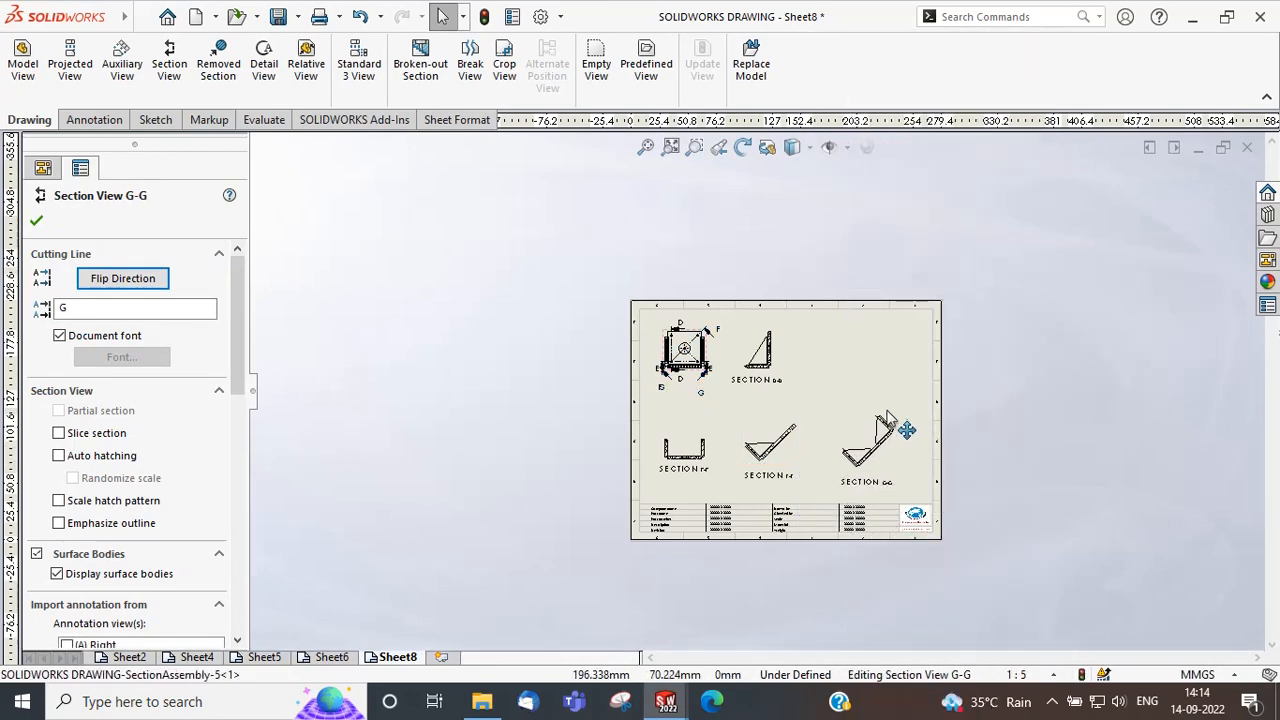
left_click(1040, 298)
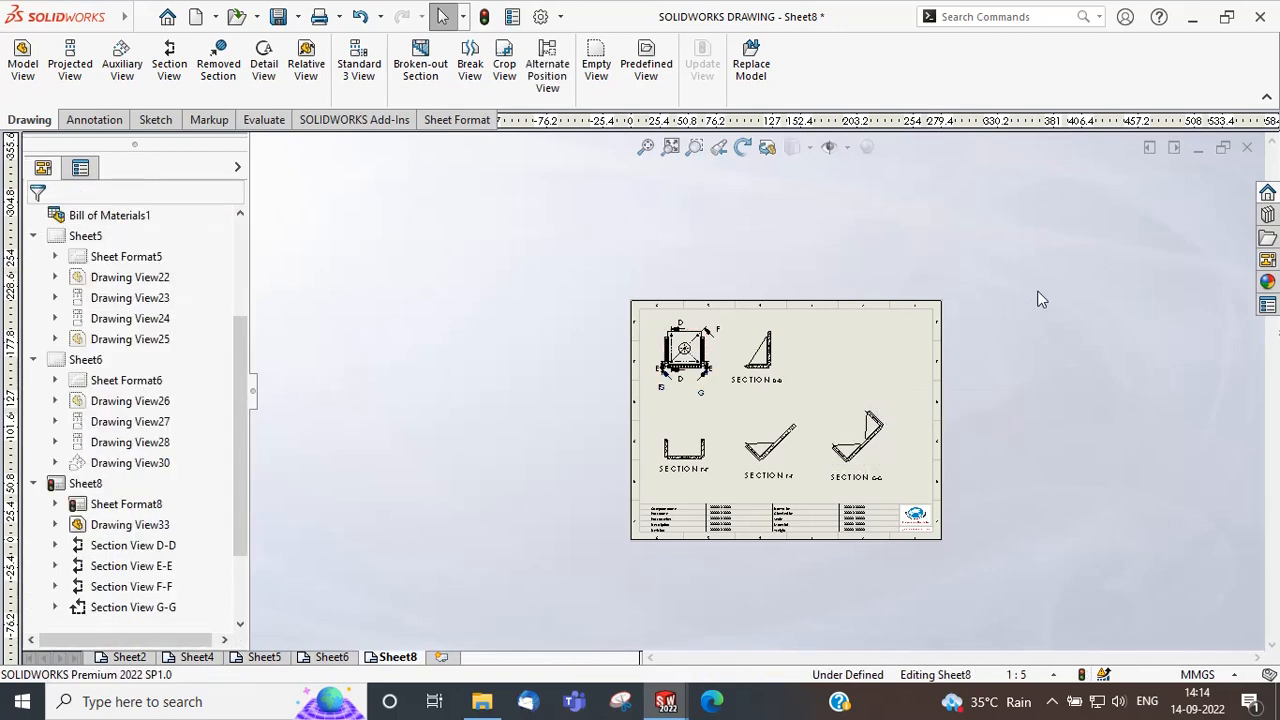
Create a half section view centred on the front view's large hole, cutting upward and rightward, and place it beside section D-D.
left_click(169, 62)
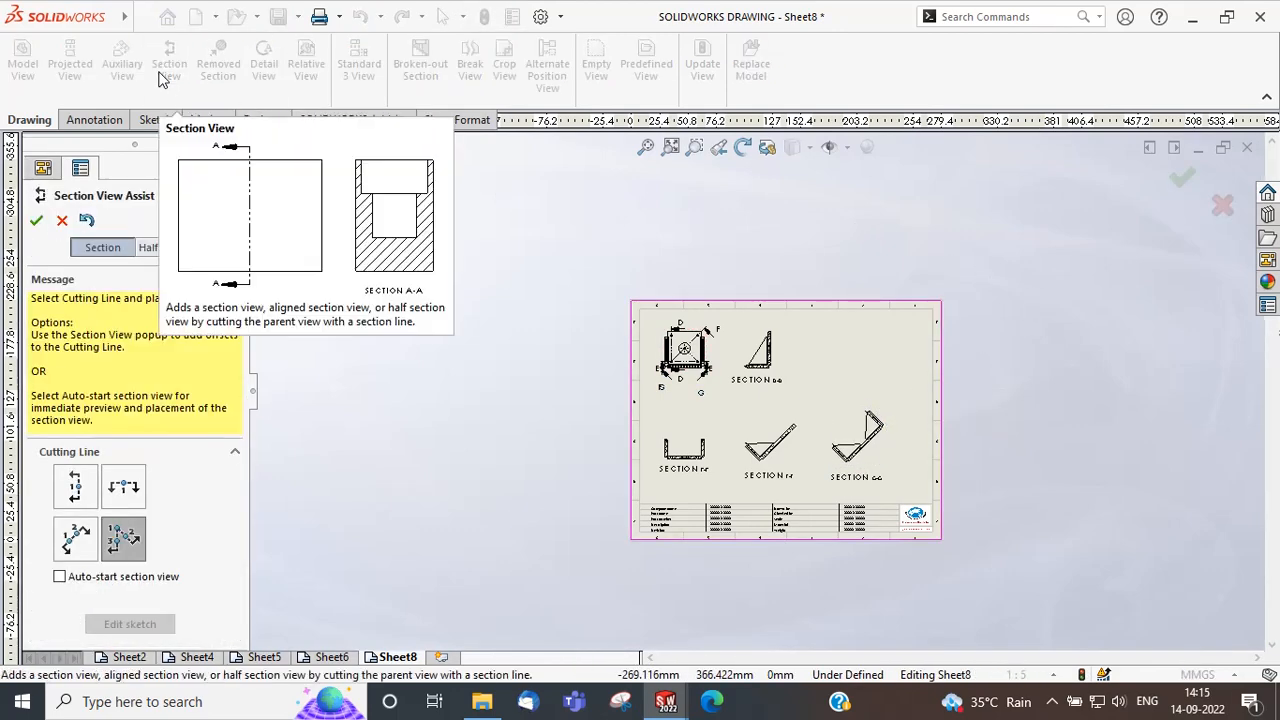
left_click(167, 247)
left_click(118, 373)
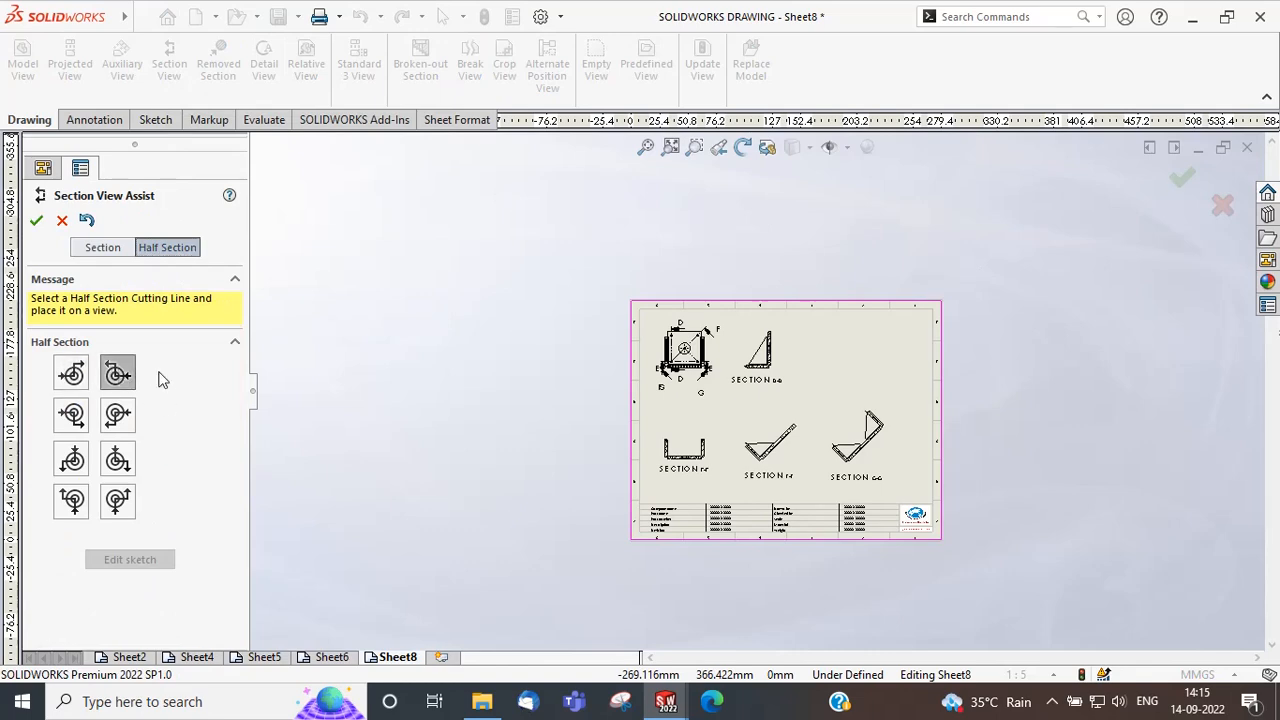
scroll(692, 335, "up", 5)
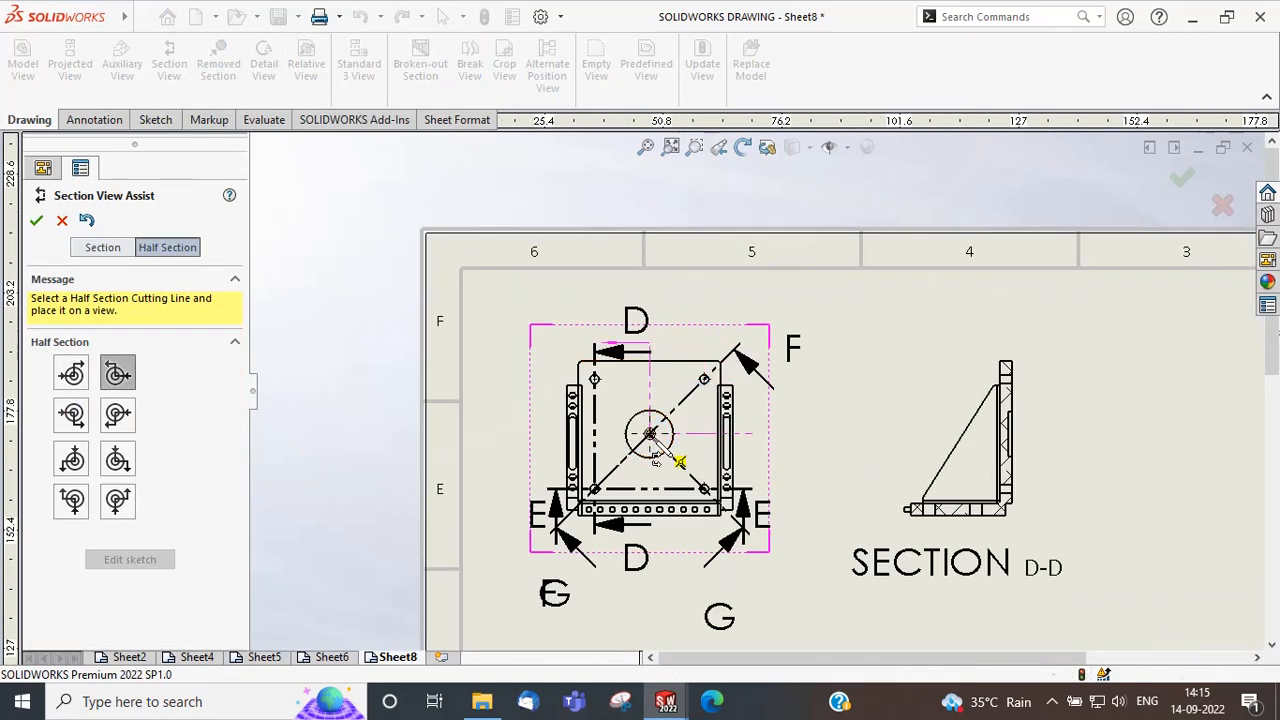
left_click(650, 432)
scroll(754, 391, "up", 3)
scroll(1160, 418, "up", 2)
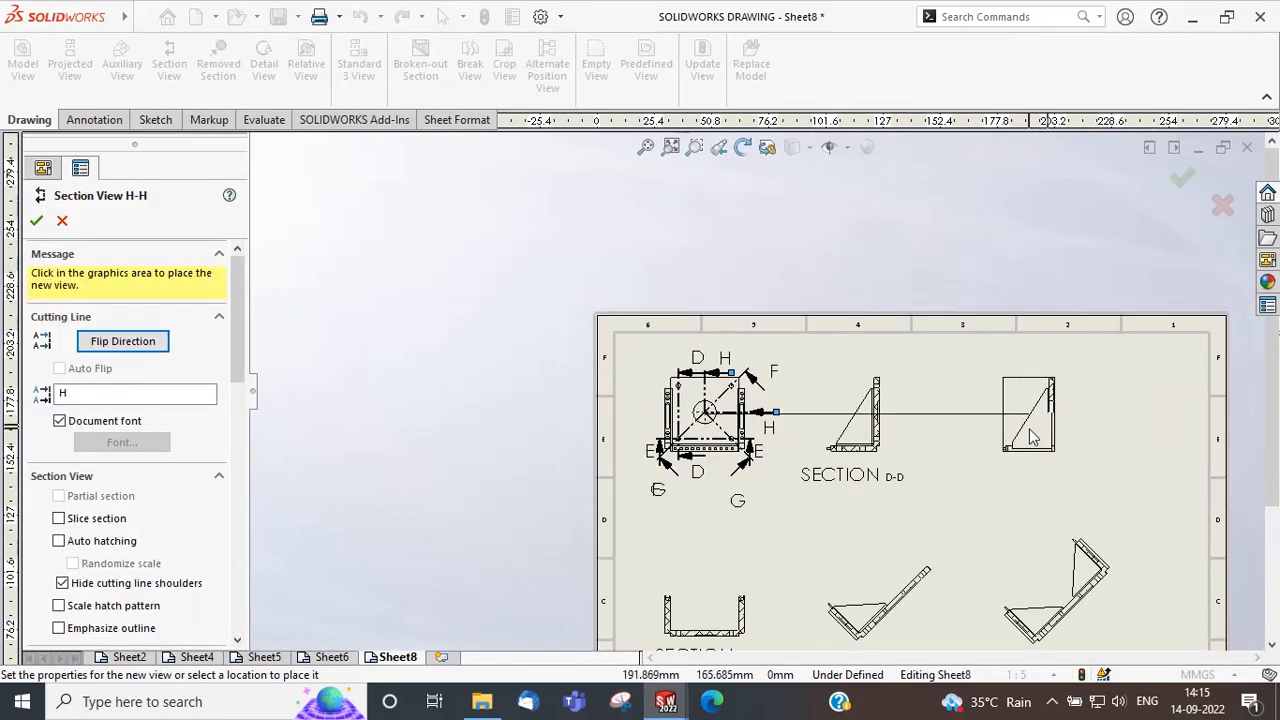
left_click(1030, 412)
key("Escape")
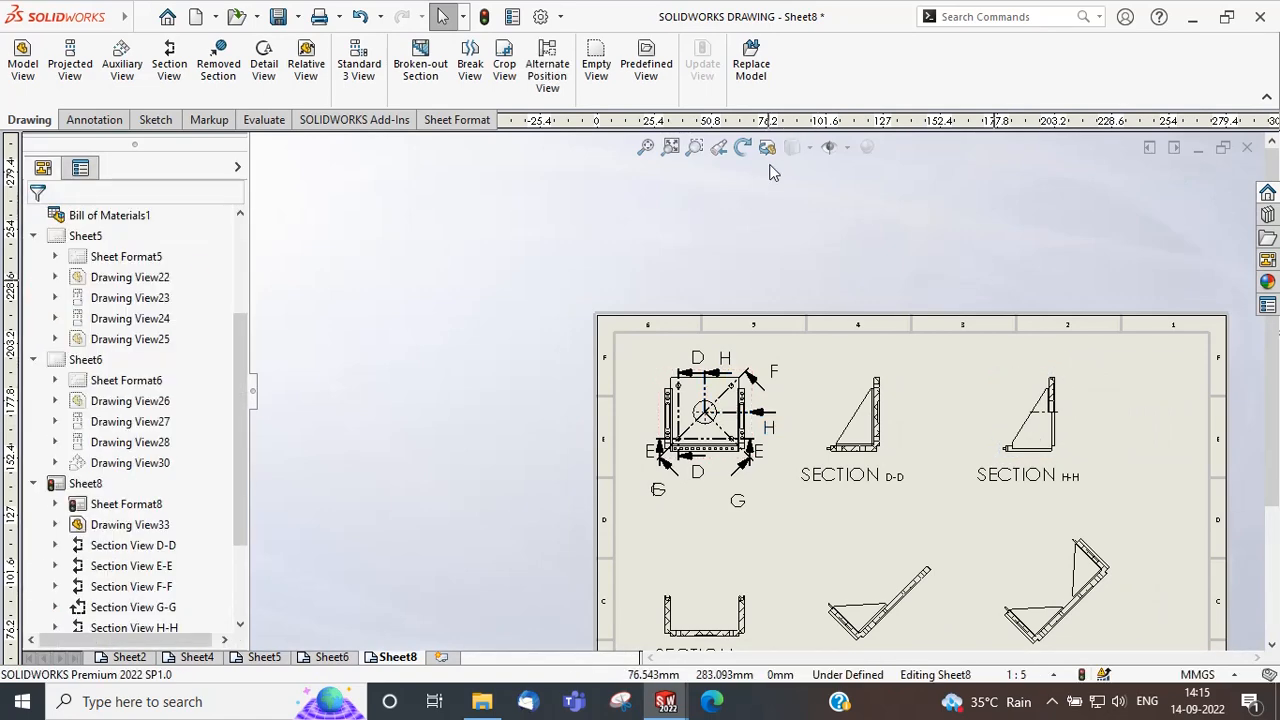
Rotate section F-F by -45 degrees so its base lies horizontal on the sheet.
left_click(671, 147)
left_click(761, 445)
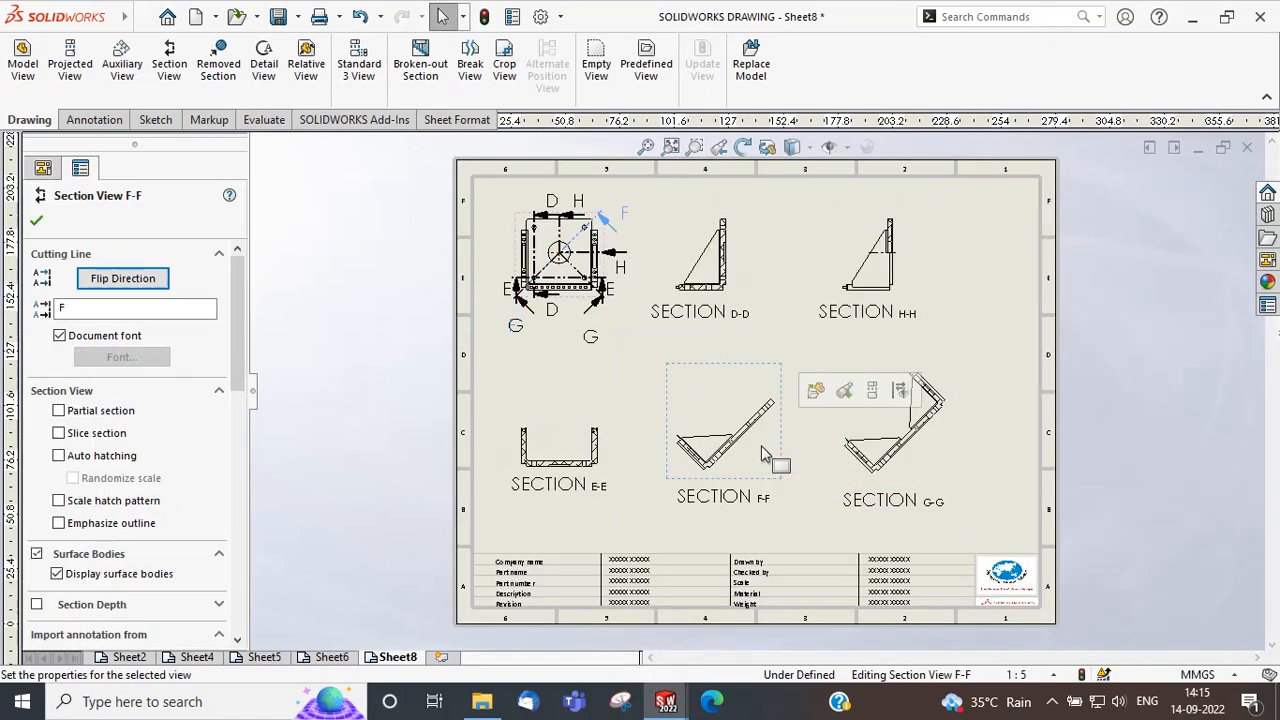
left_click(743, 147)
left_click_drag(731, 477, 762, 460)
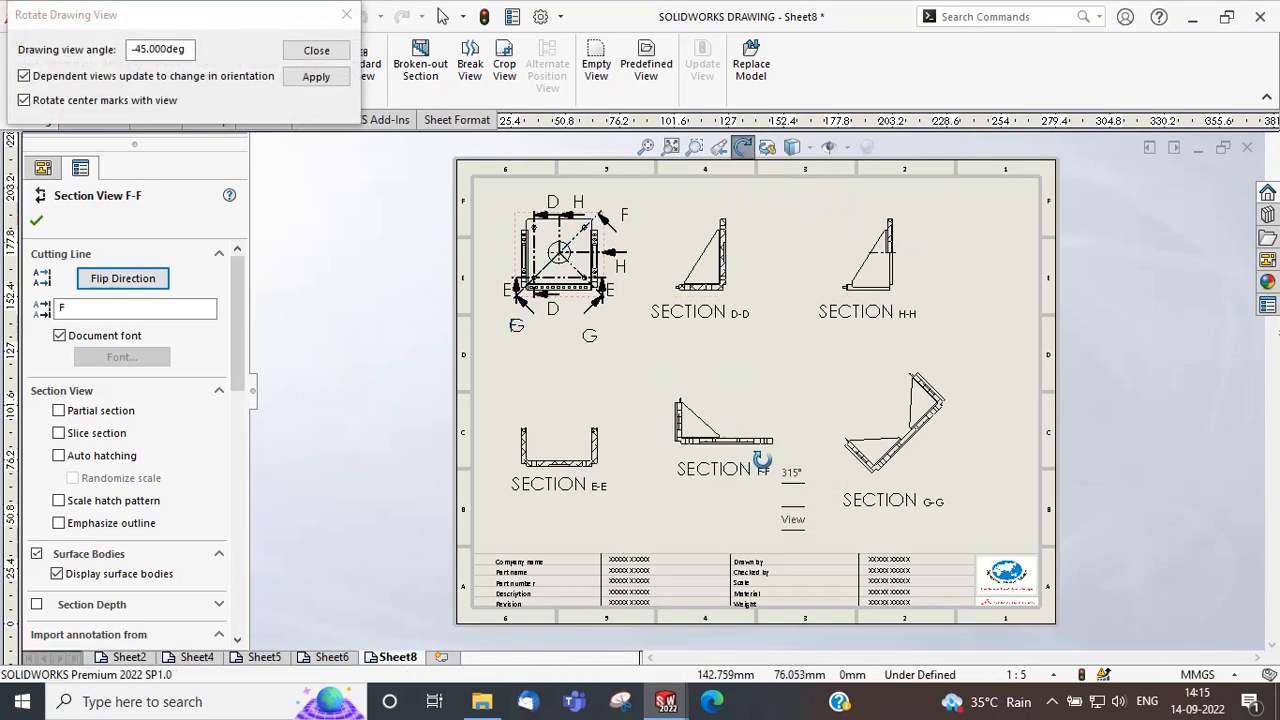
left_click(316, 50)
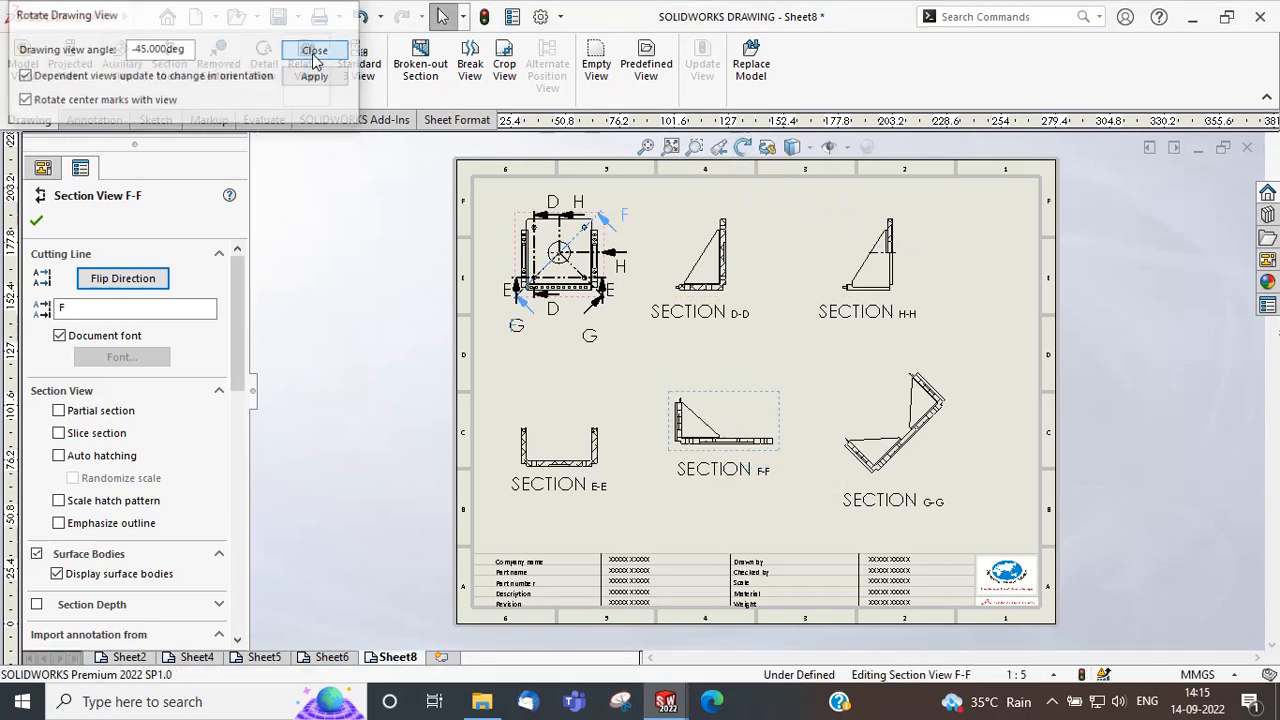
Rotate section G-G by -45 degrees to level its base with the sheet.
left_click(845, 397)
left_click(743, 147)
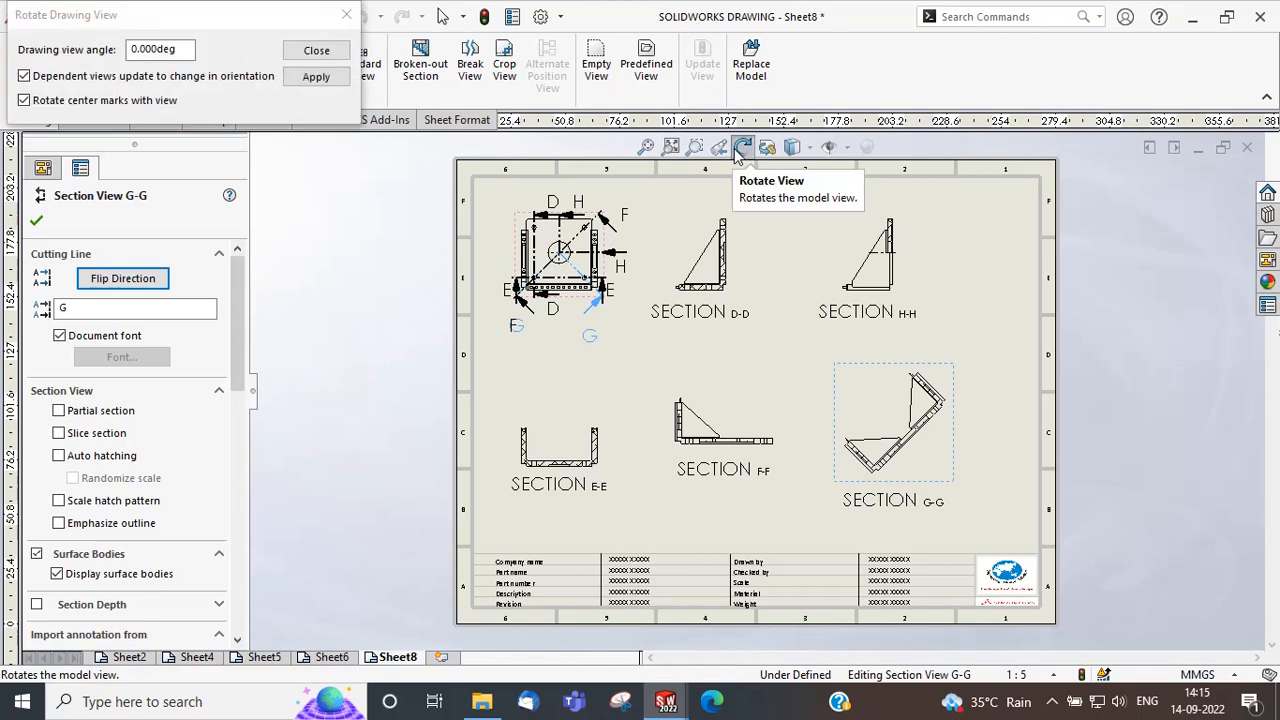
mouse_move(905, 400)
left_mouse_down()
mouse_move(851, 417)
mouse_move(848, 437)
mouse_move(885, 455)
mouse_move(920, 446)
left_mouse_up()
left_click(316, 50)
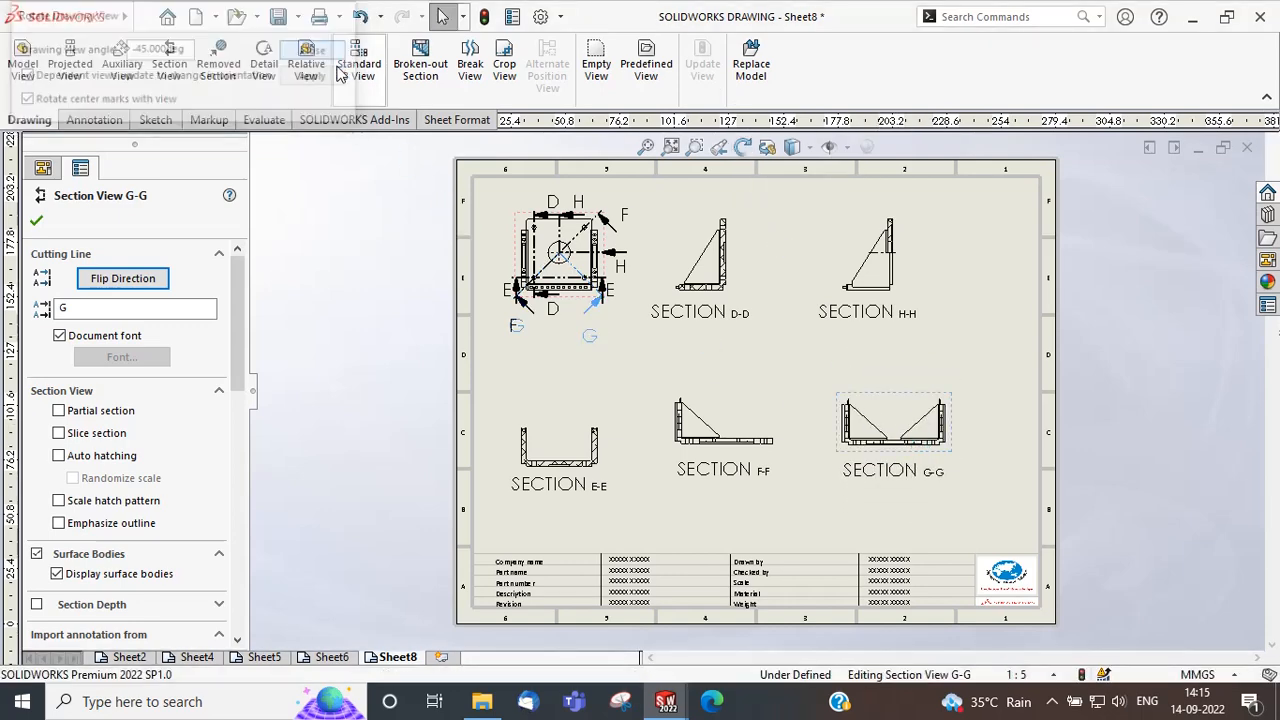
left_click(1008, 357)
Turn half section H-H to a tilted 3D orientation and set its display style to Shaded With Edges.
left_click(910, 282)
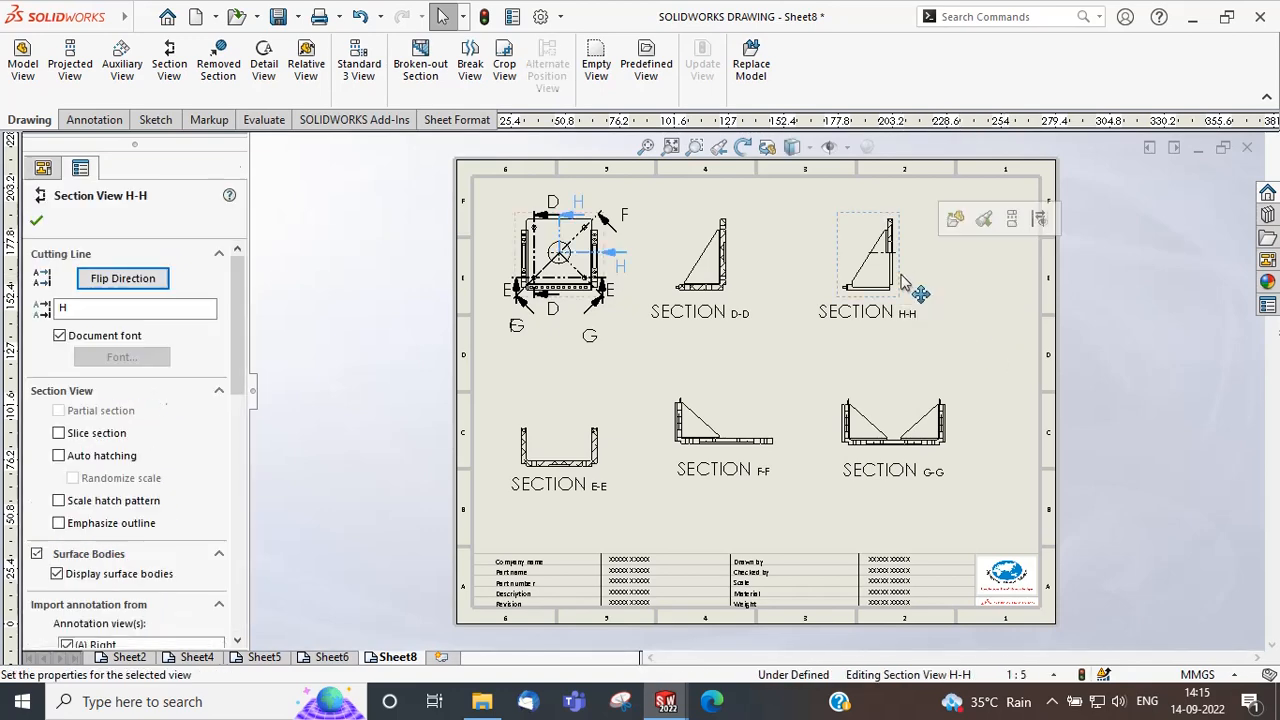
left_click(766, 147)
mouse_move(822, 388)
left_mouse_down()
mouse_move(950, 337)
mouse_move(960, 362)
left_mouse_up()
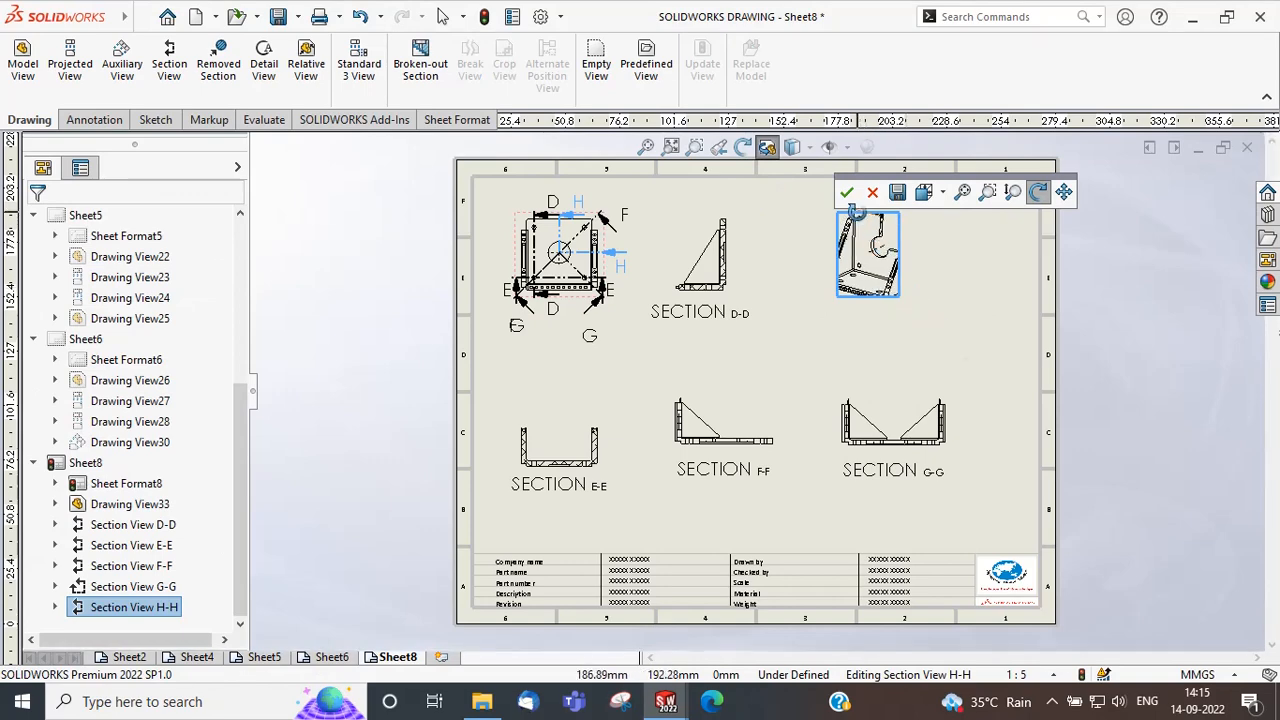
left_click(846, 192)
left_click(857, 233)
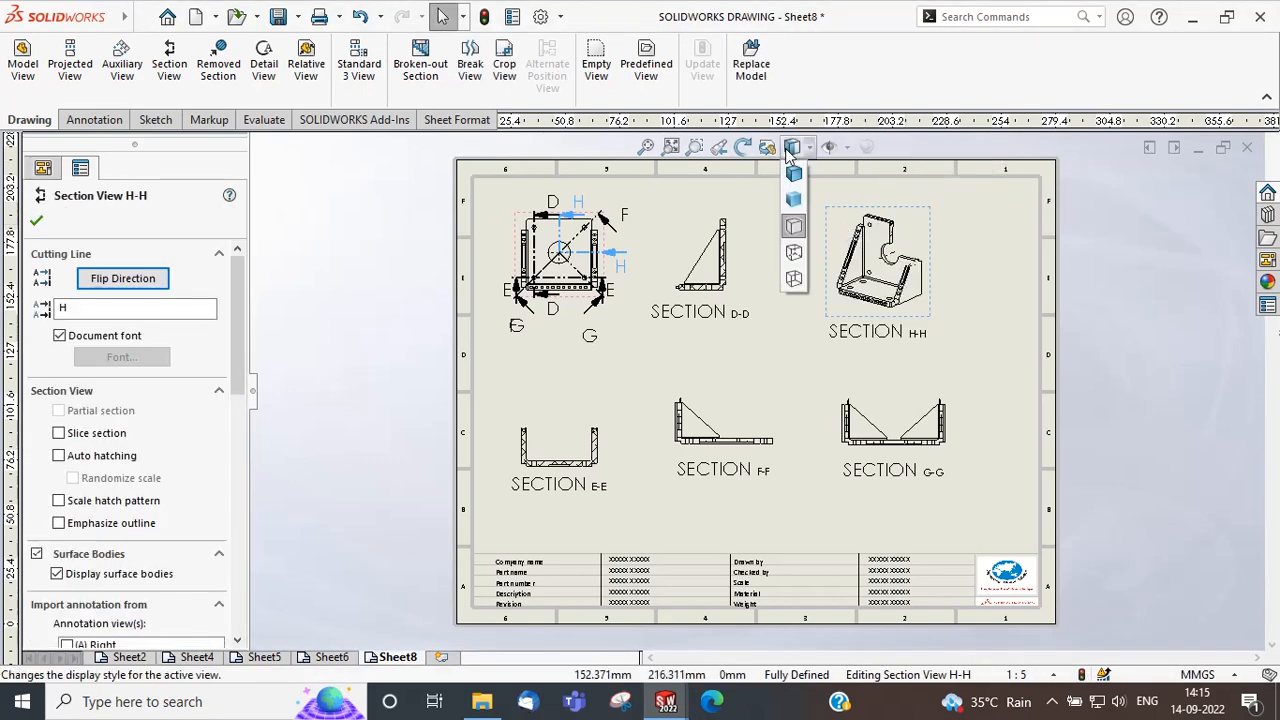
left_click(1051, 278)
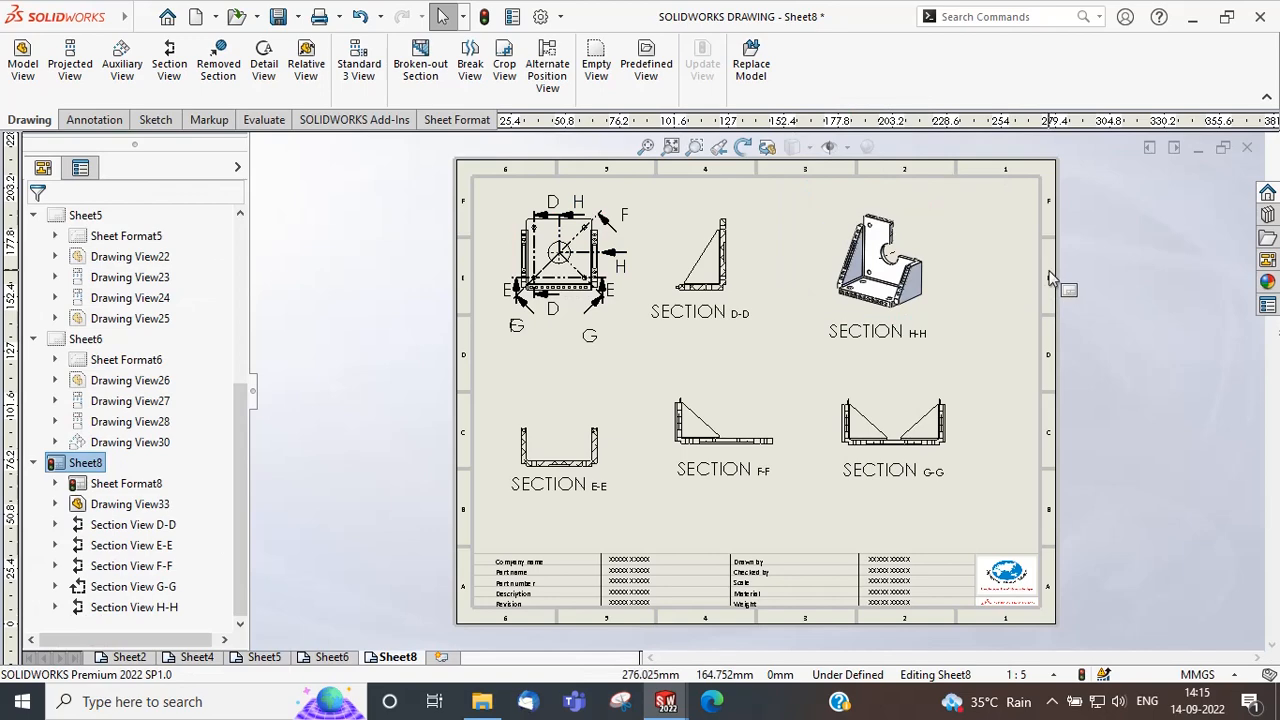
Set the document's annotation and dimension fonts to Calibri Regular, 10 points.
left_click(546, 19)
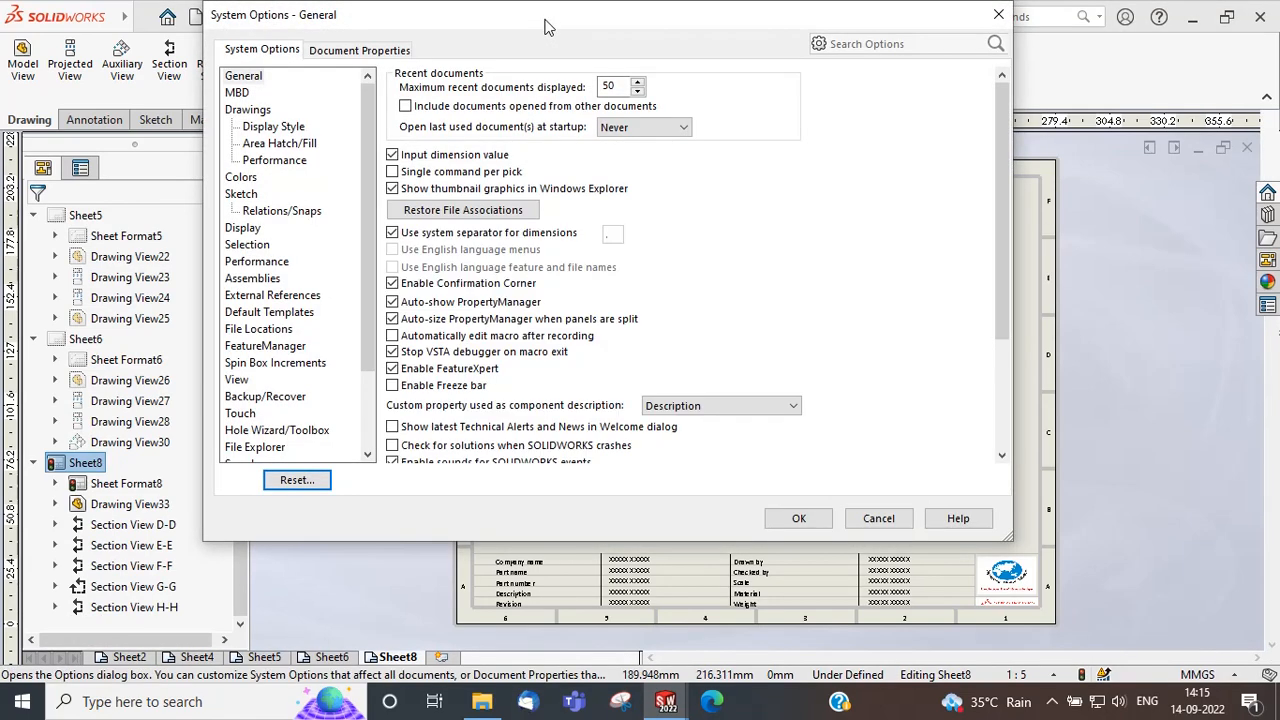
left_click(385, 51)
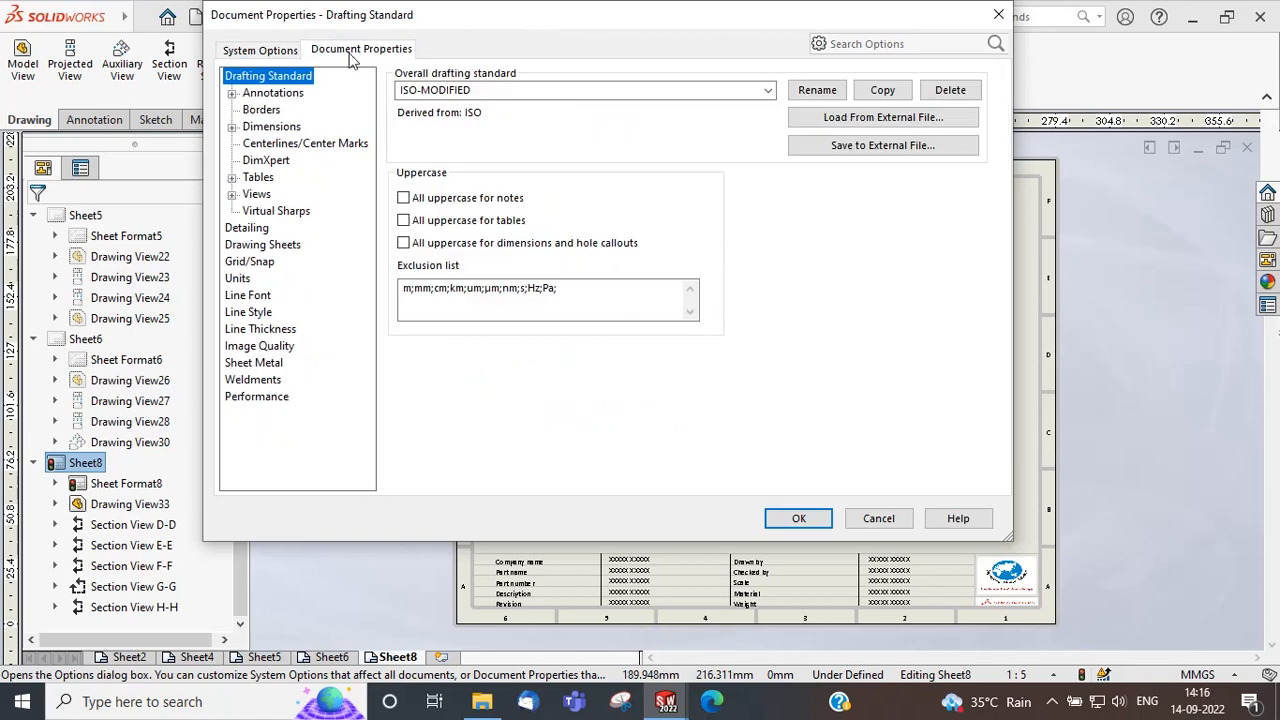
left_click(272, 93)
left_click(421, 140)
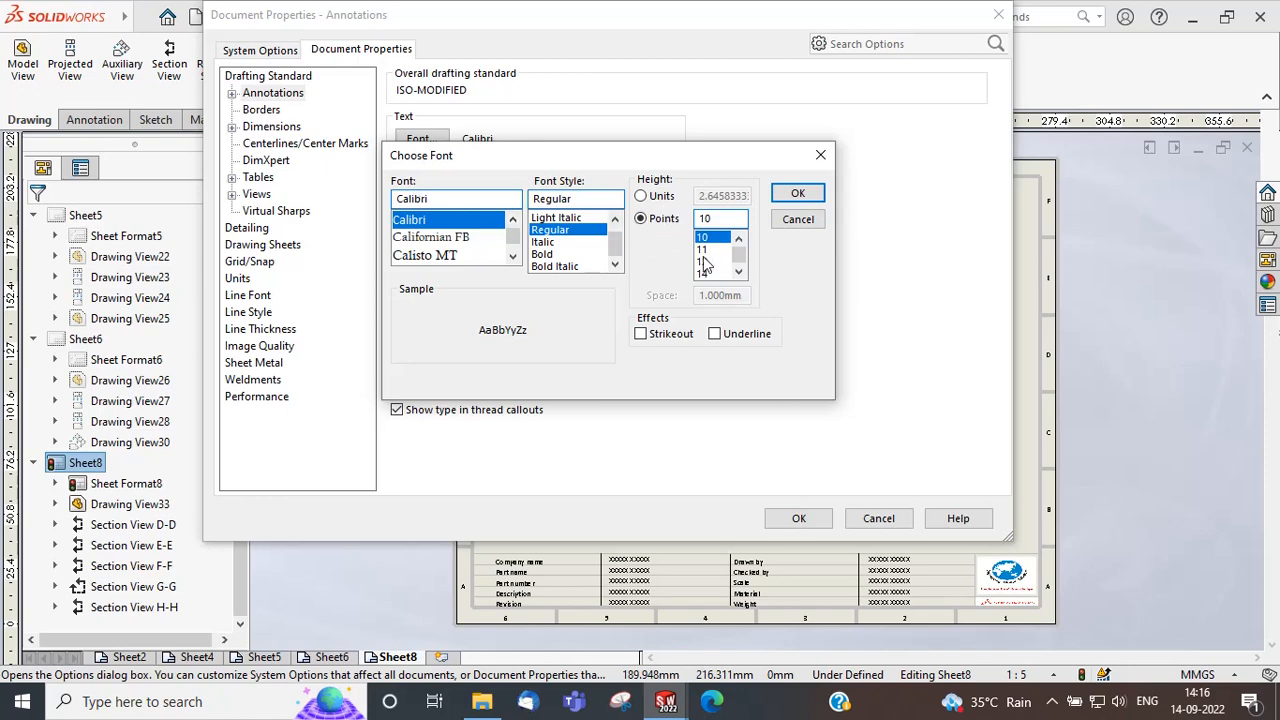
key("Return")
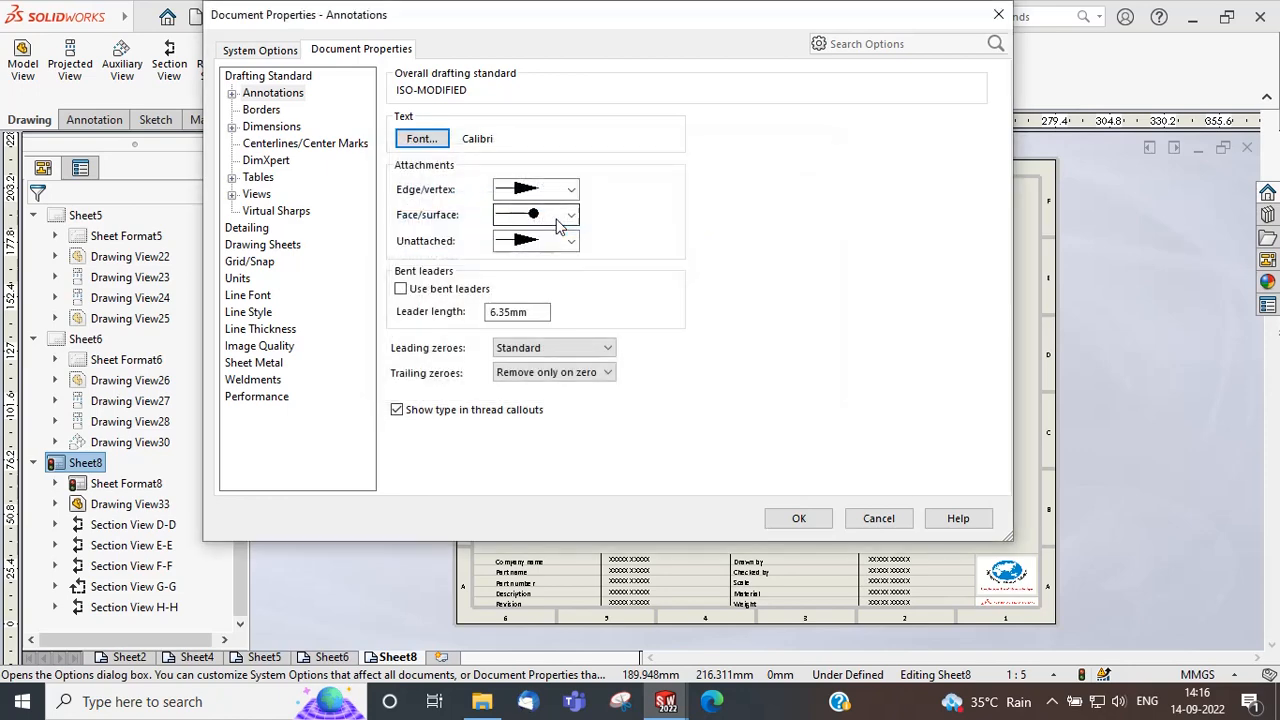
left_click(268, 127)
left_click(422, 139)
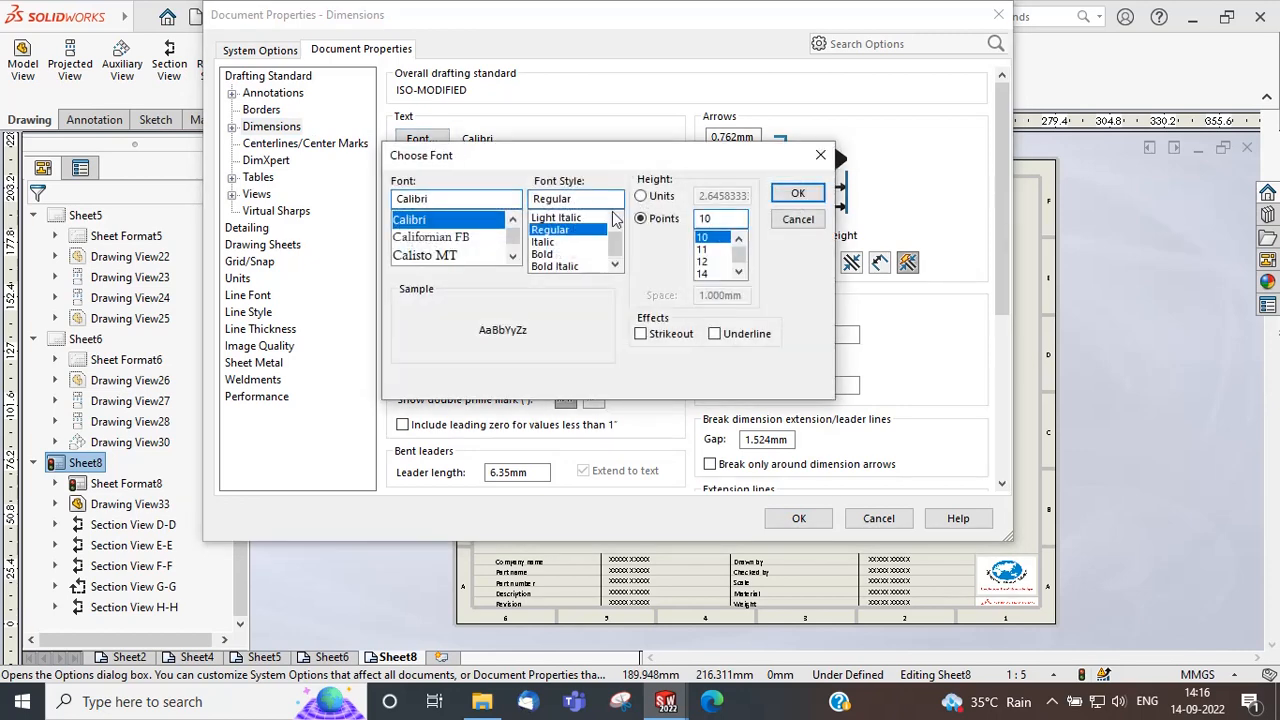
key("Return")
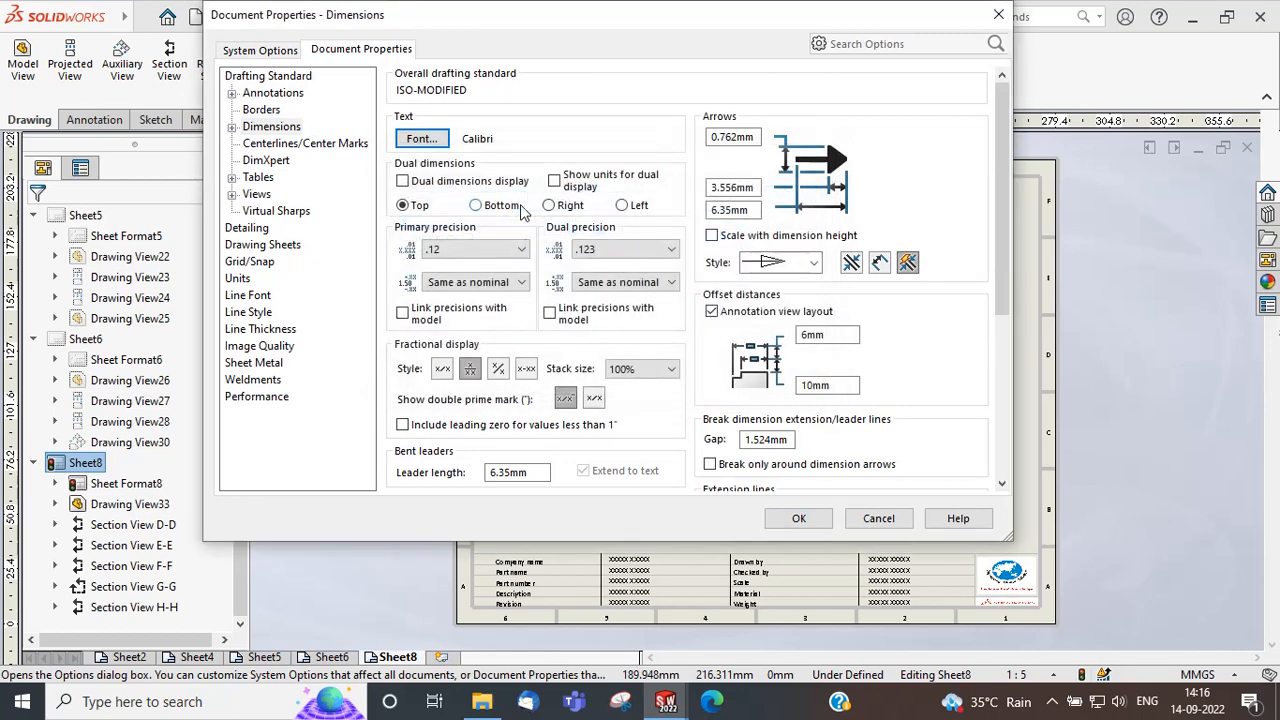
Accept Century Gothic Regular as the document's tables font and set the views font to Century Gothic at 8 points.
left_click(257, 178)
left_click(418, 139)
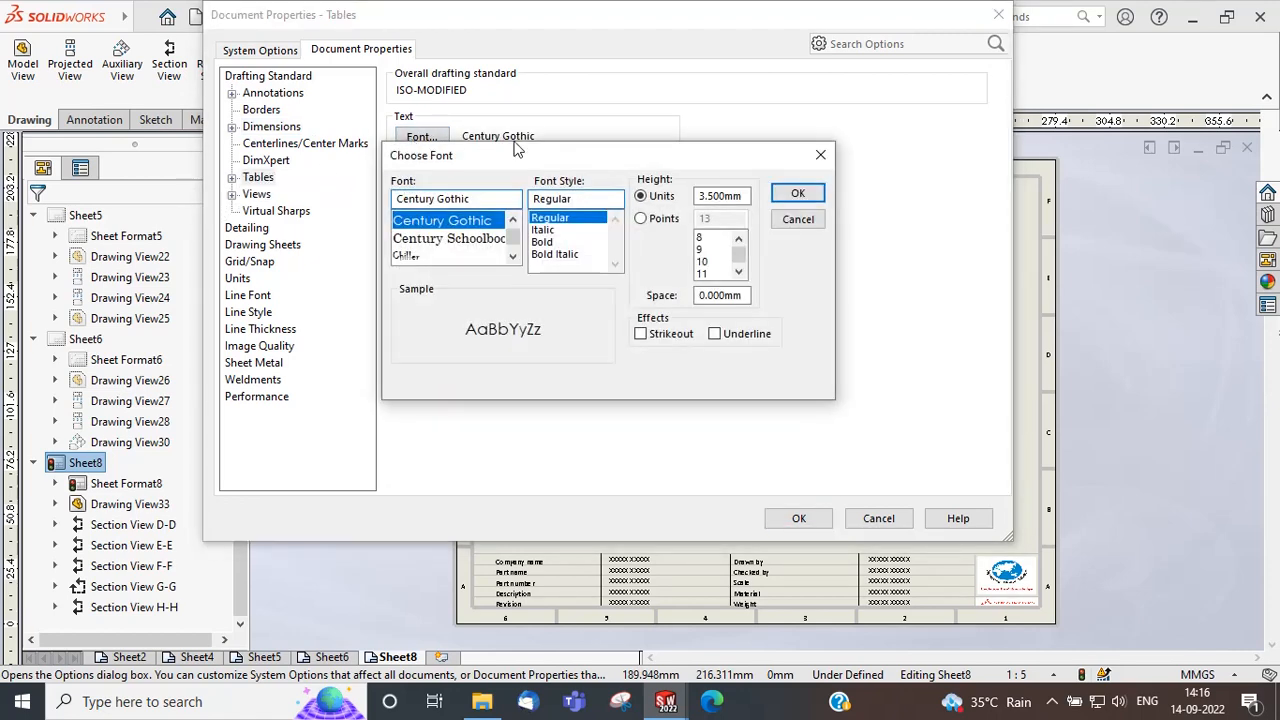
left_click(797, 193)
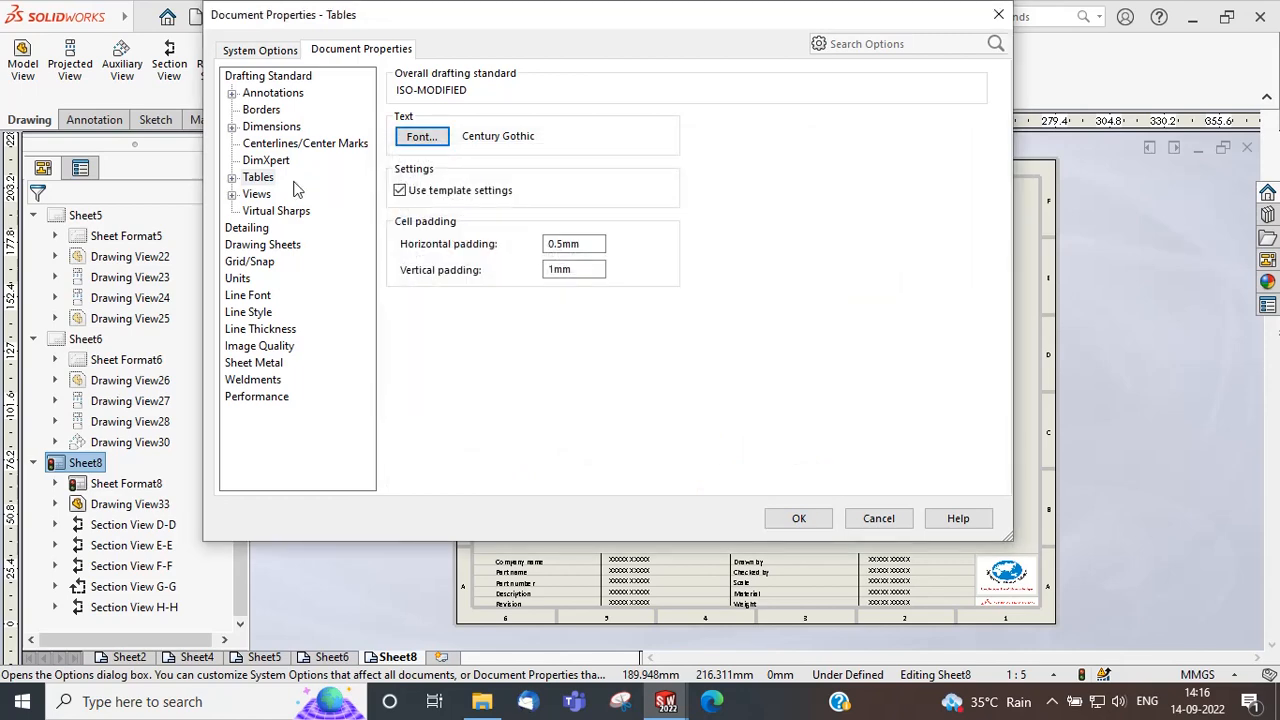
left_click(256, 195)
left_click(420, 137)
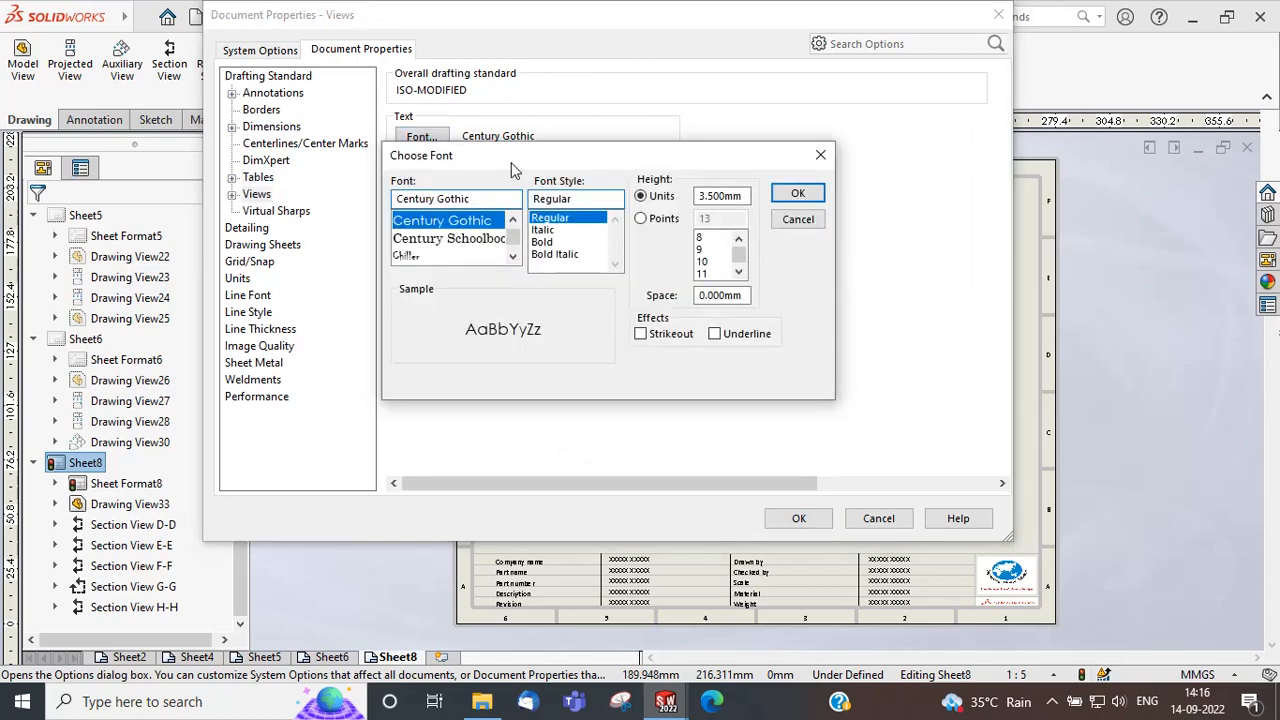
left_click(641, 219)
left_click(799, 196)
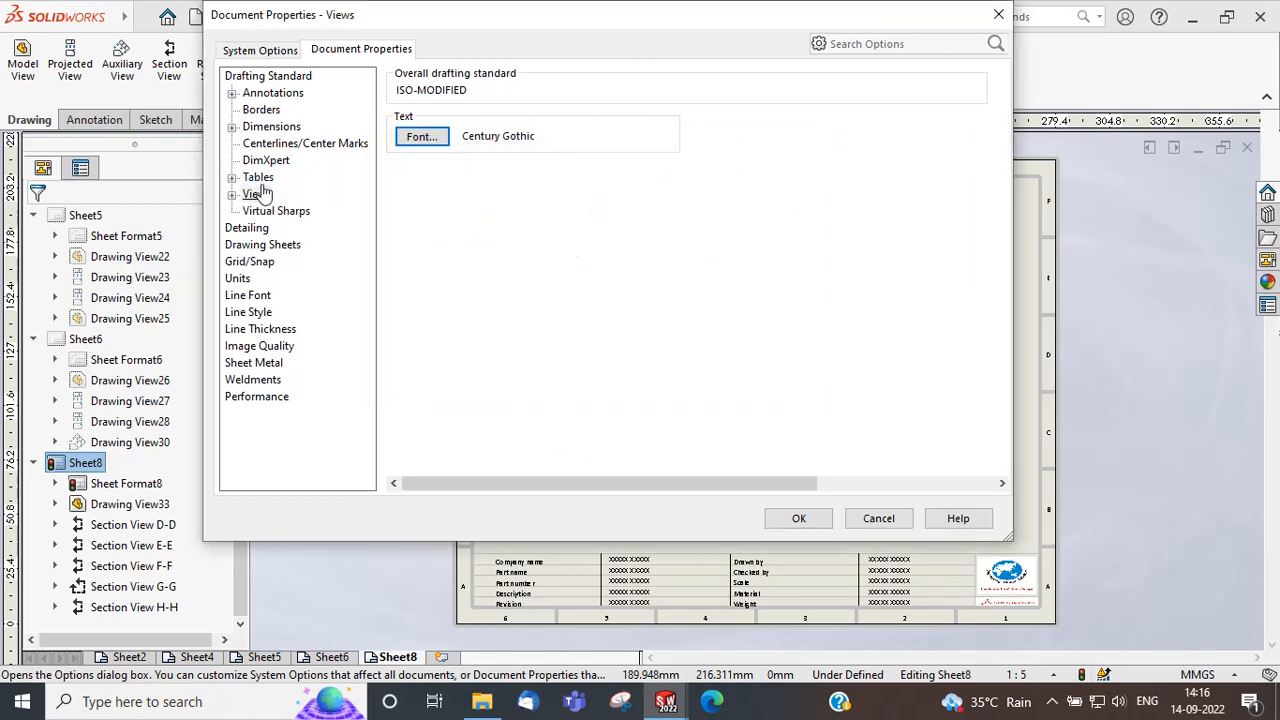
Set the section arrow text font to Century Gothic Regular, 8 points, in the section view properties.
left_click(232, 195)
left_click(278, 244)
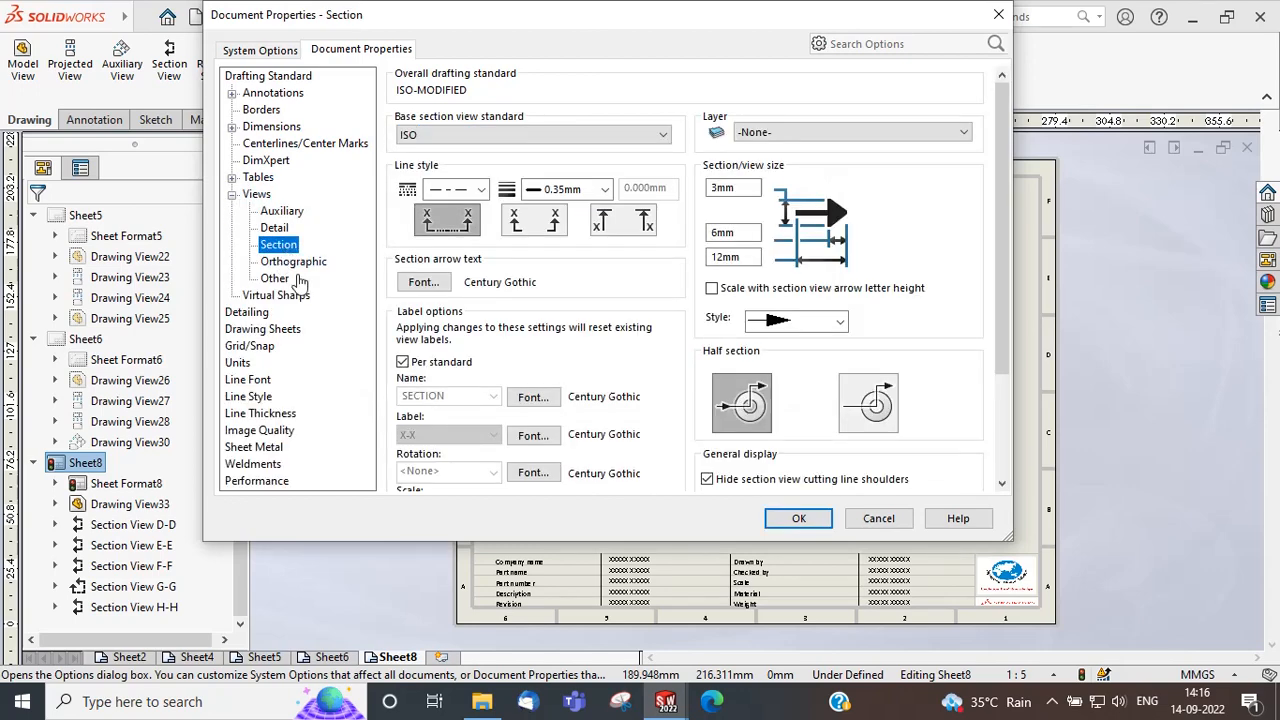
left_click(422, 283)
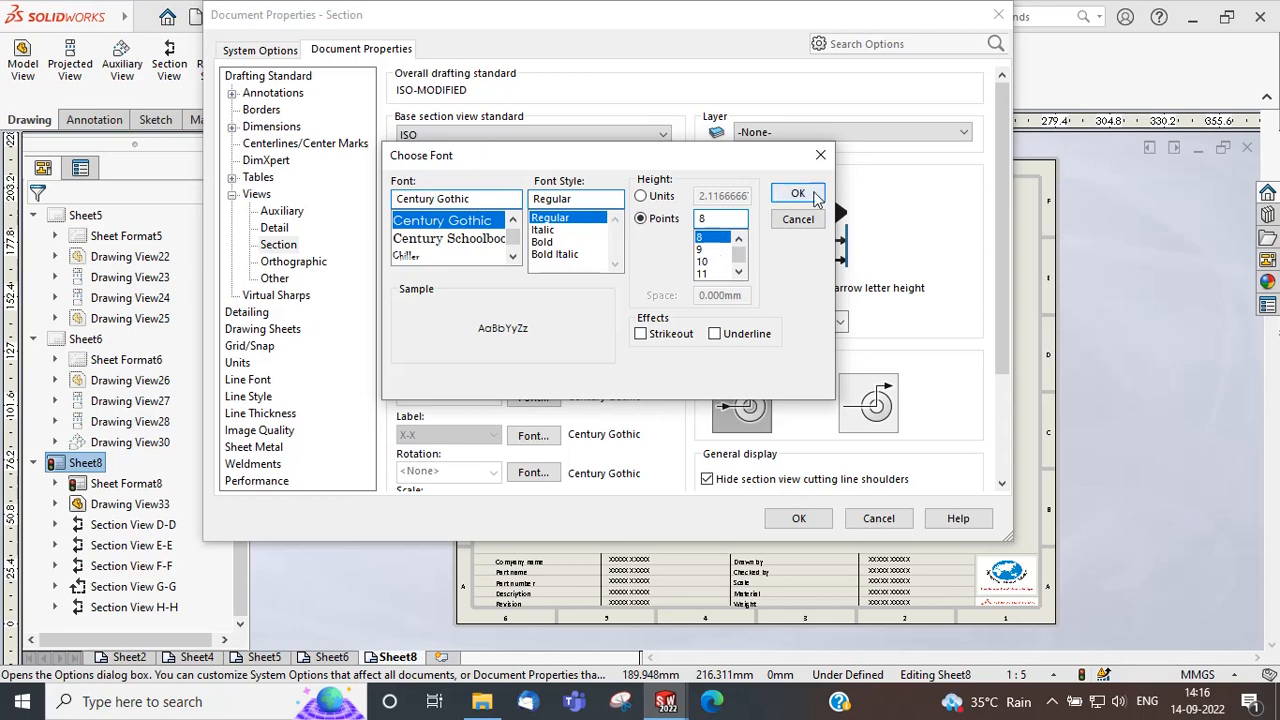
left_click(798, 194)
Confirm Century Gothic at 8 points for the section label's name, label, rotation, scale and delimiter fonts, and apply the document properties.
left_click_drag(1002, 296, 1002, 400)
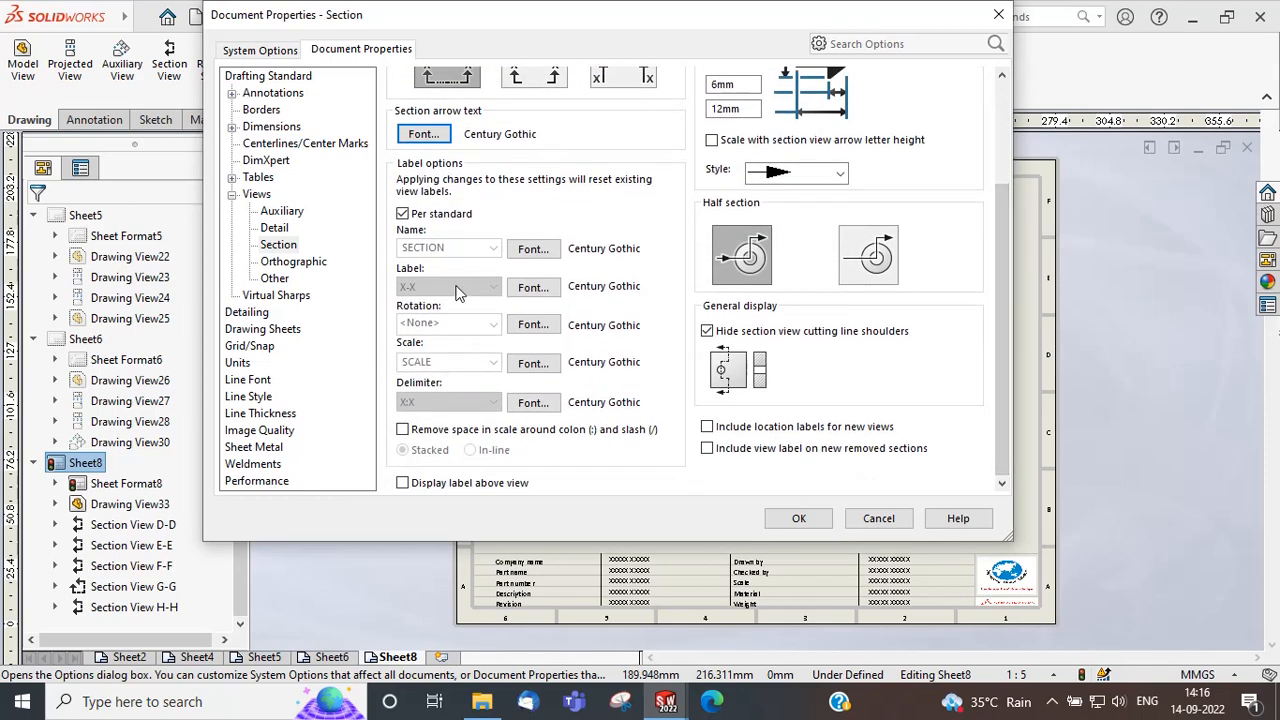
left_click(534, 250)
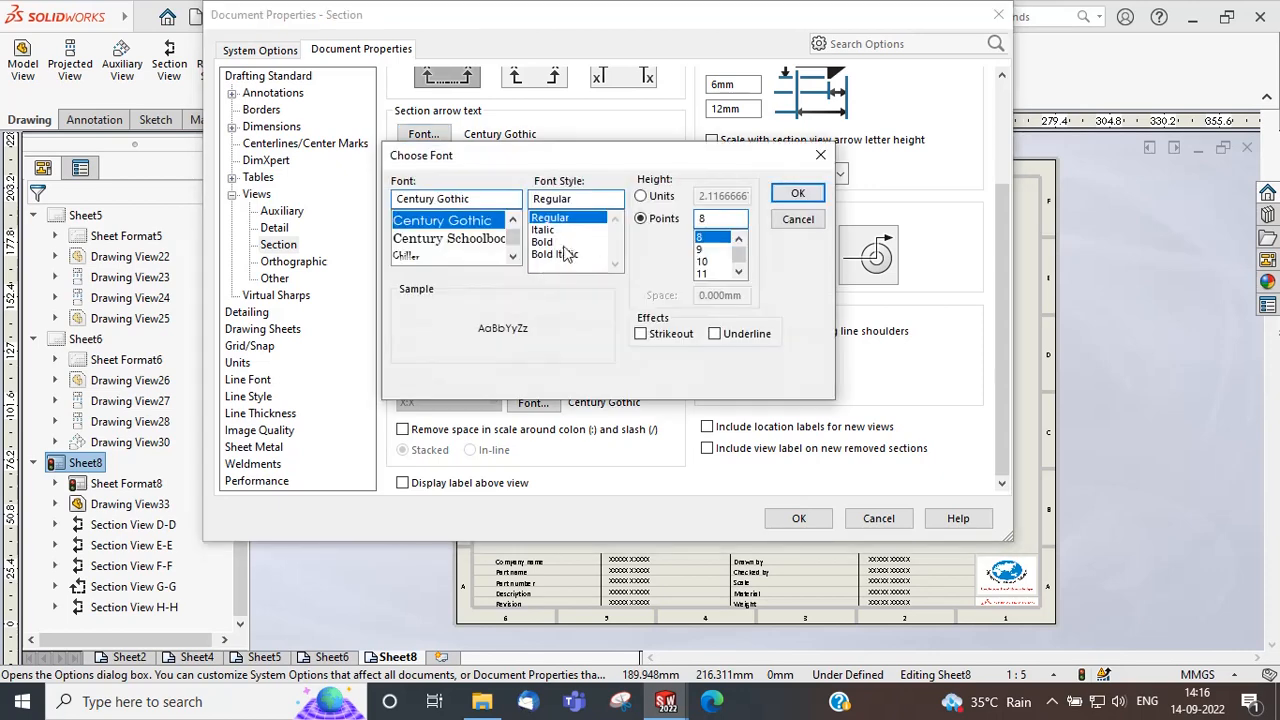
left_click(808, 195)
left_click(539, 286)
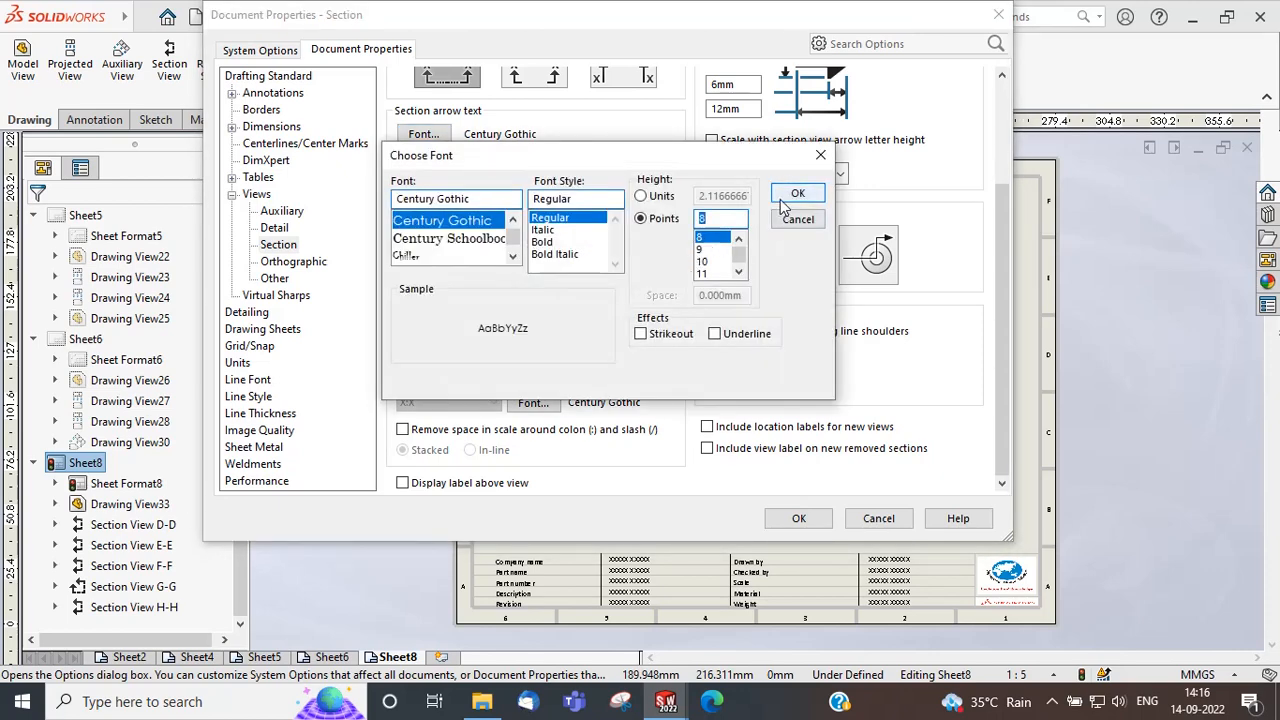
left_click(792, 194)
left_click(534, 324)
left_click(797, 193)
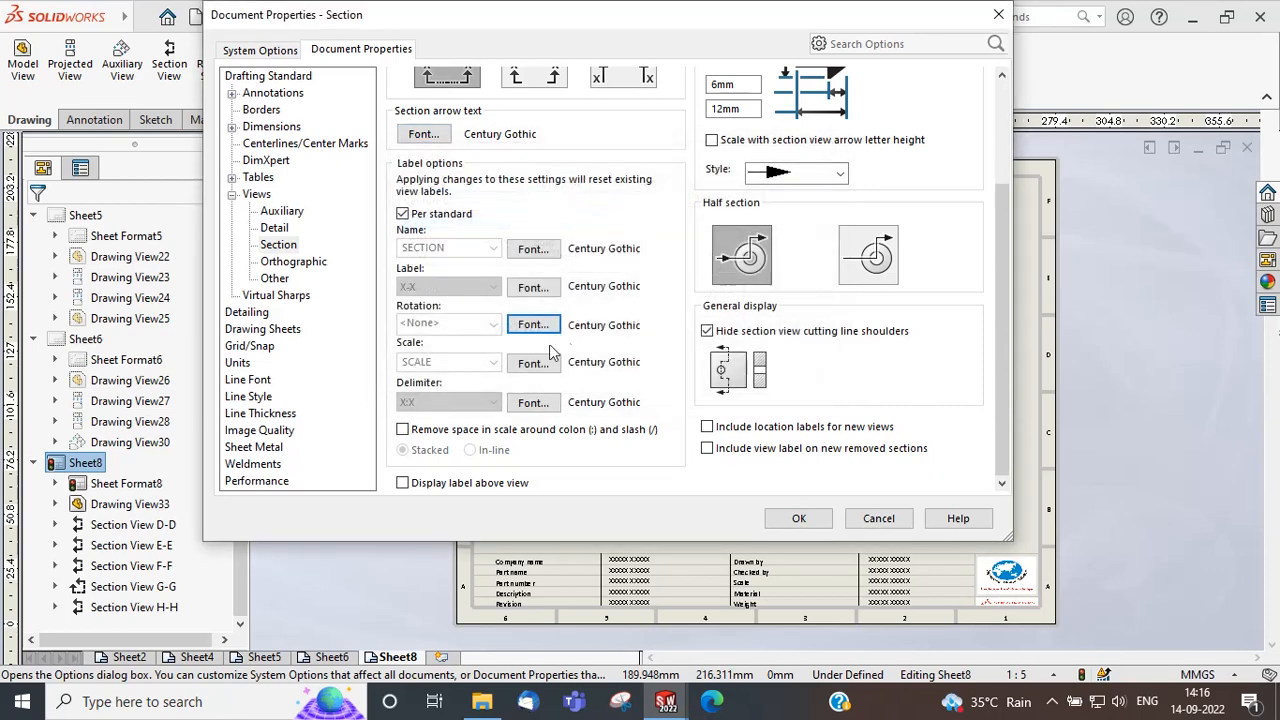
left_click(533, 363)
left_click(798, 194)
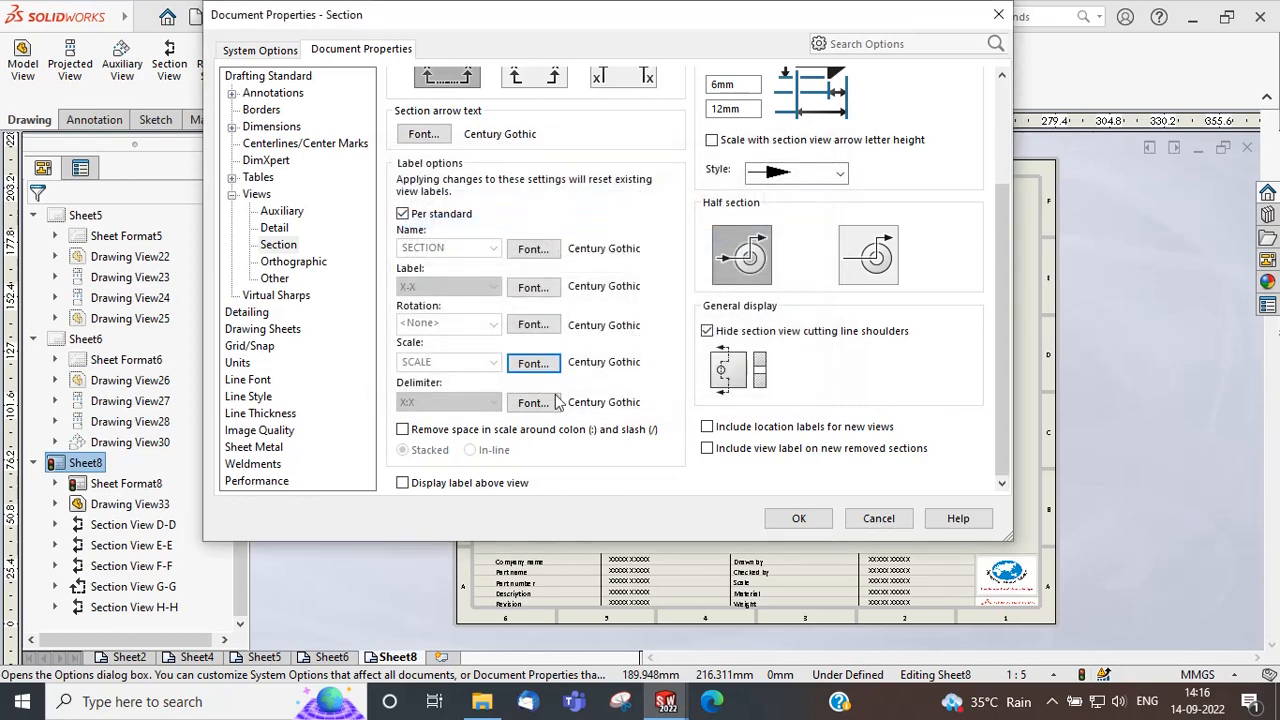
left_click(534, 402)
left_click(798, 194)
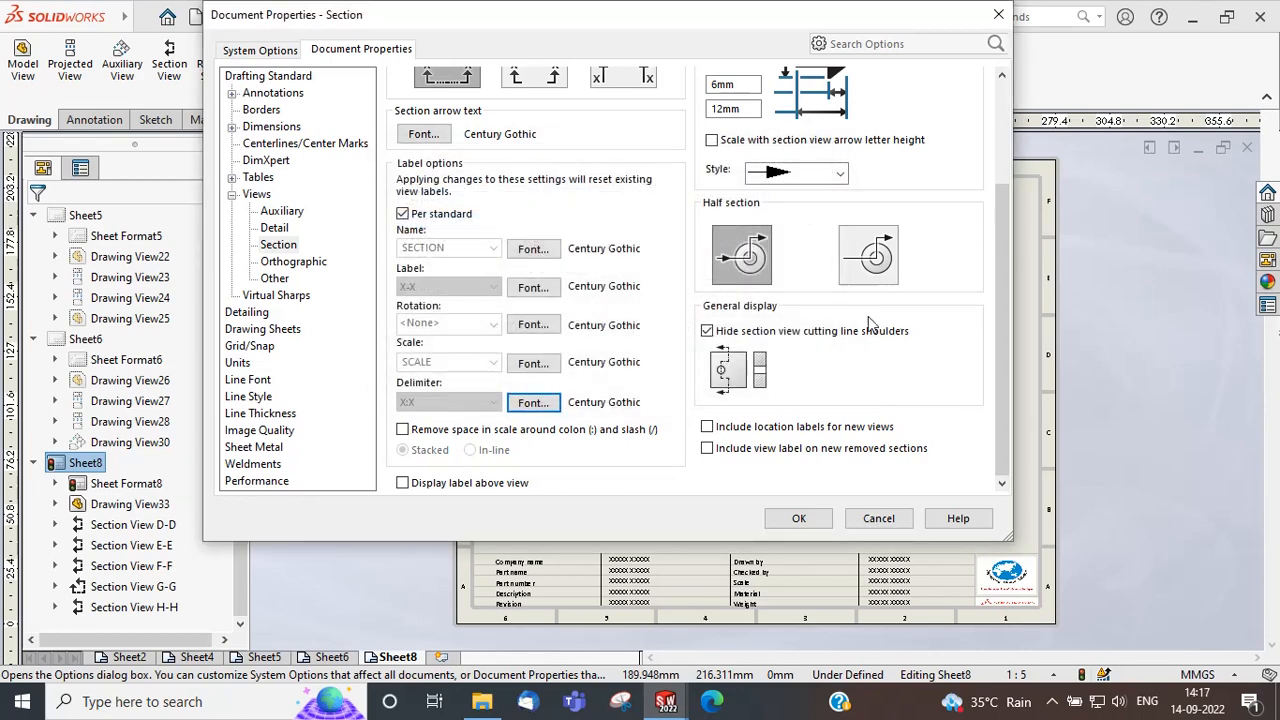
left_click(797, 519)
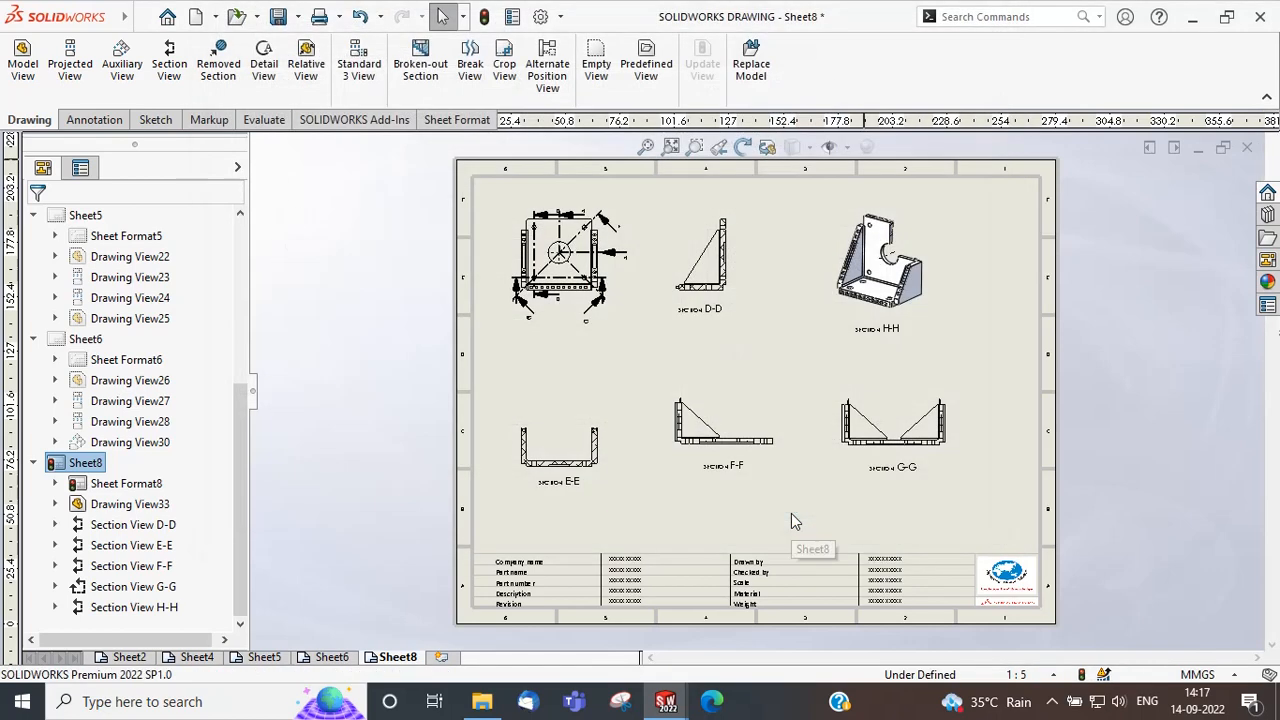
Reapply the document font to the labels of sections D-D and H-H.
left_click(712, 316)
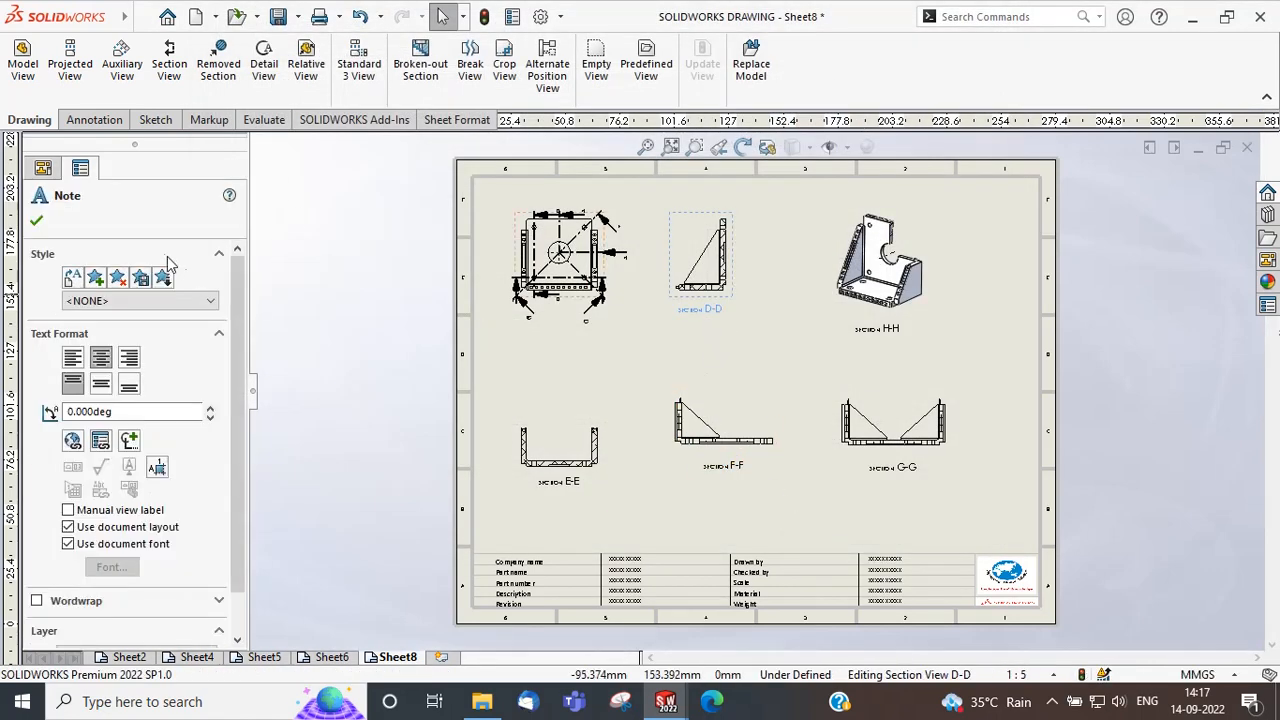
left_click(147, 545)
left_click(748, 366)
scroll(748, 350, "down", 3)
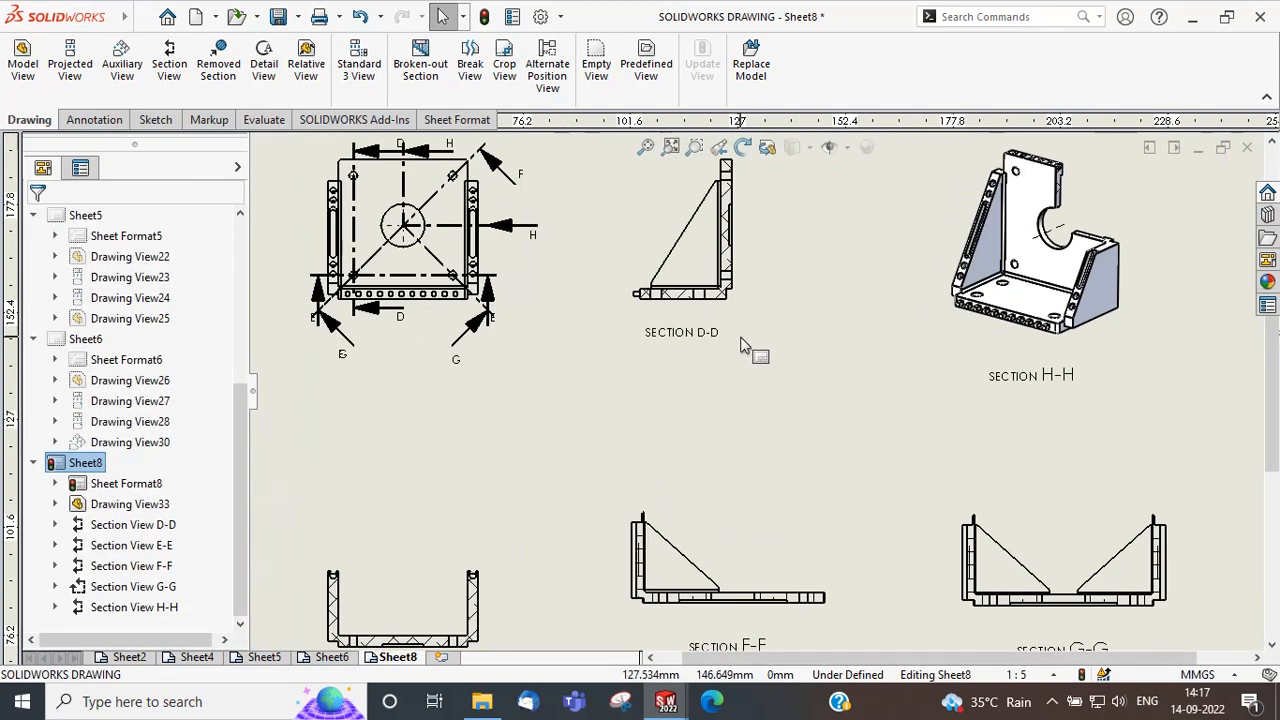
left_click(1078, 378)
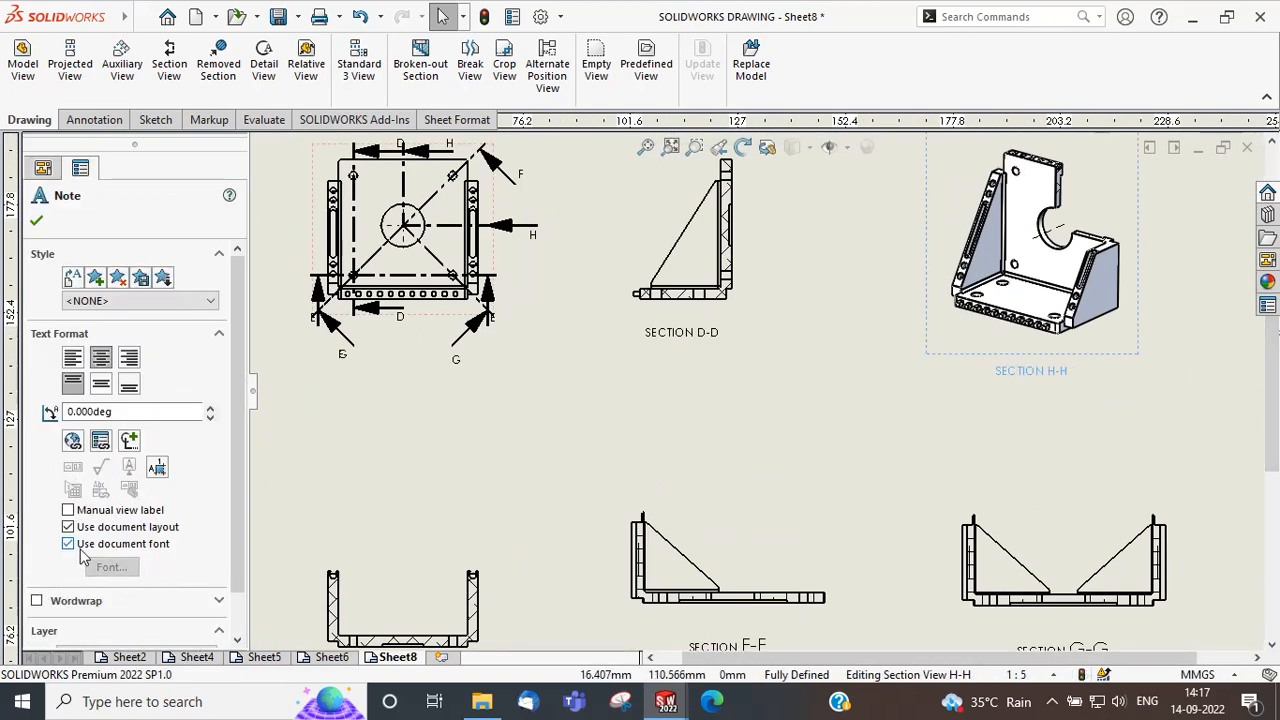
left_click(392, 479)
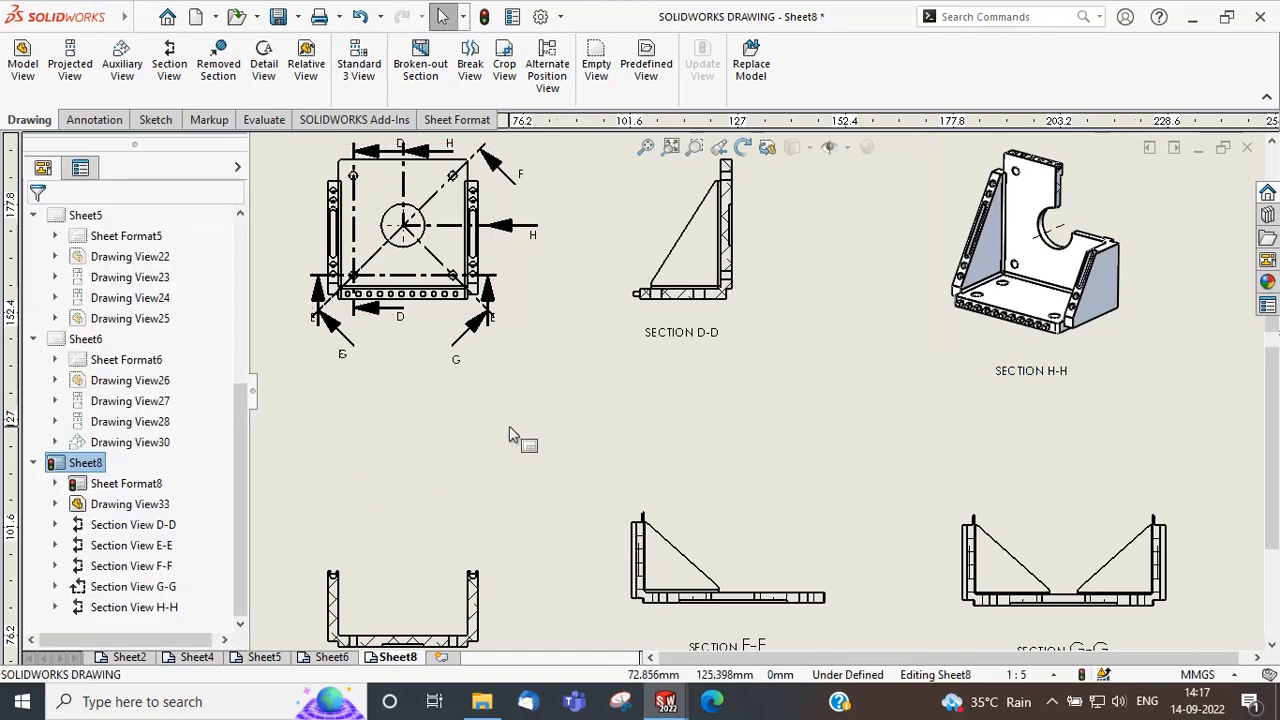
Reapply the document font to the labels of sections E-E, F-F and G-G together.
scroll(512, 590, "up", 2)
left_click(601, 543)
left_click(812, 514, "ctrl")
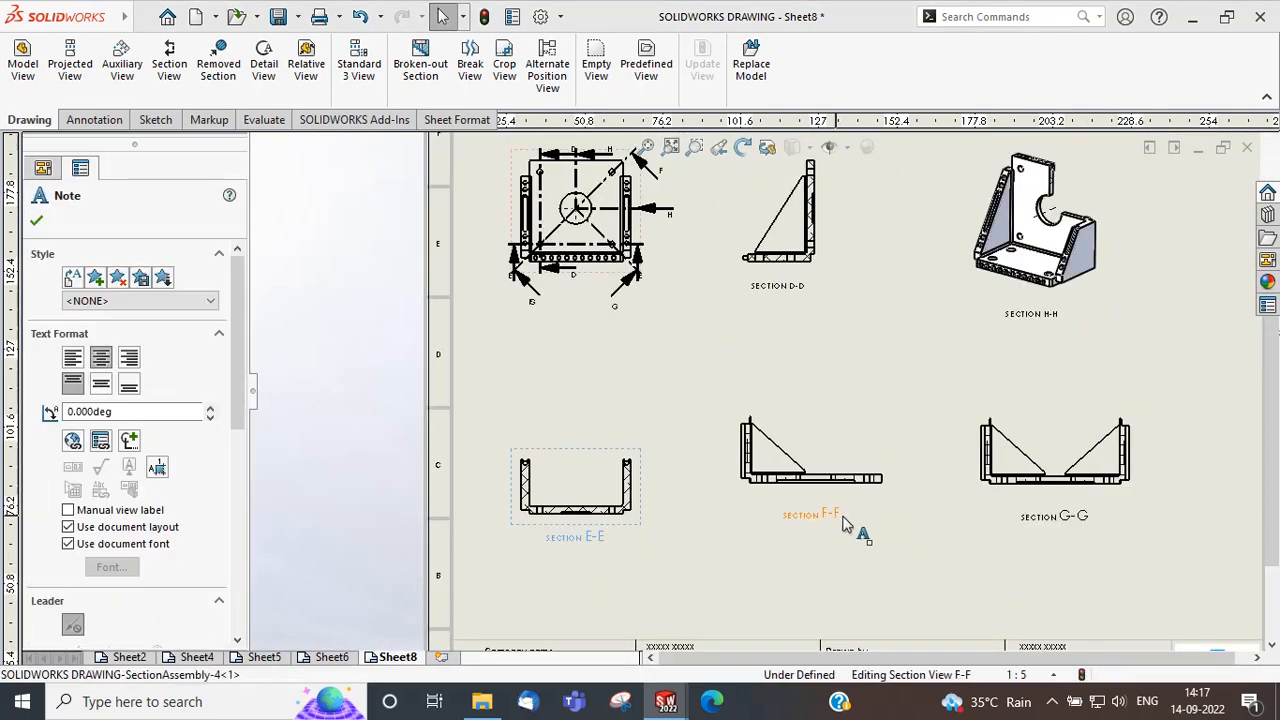
left_click(1056, 516, "ctrl")
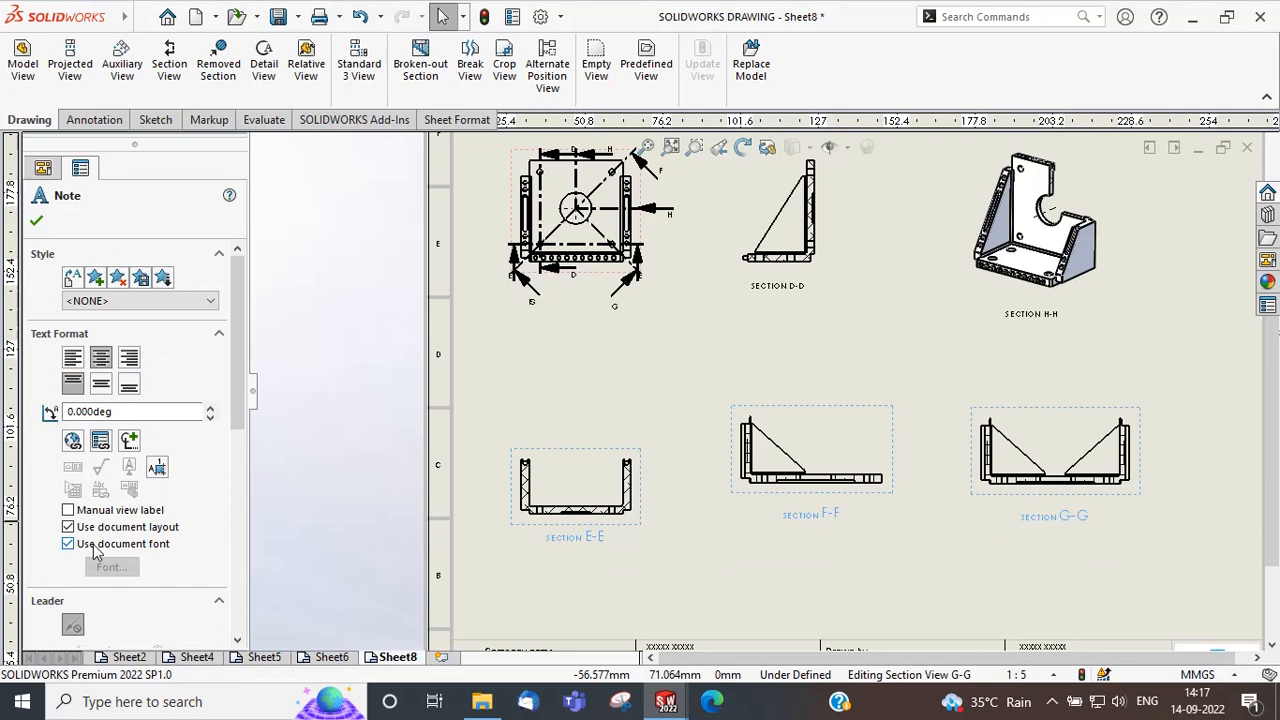
left_click(398, 473)
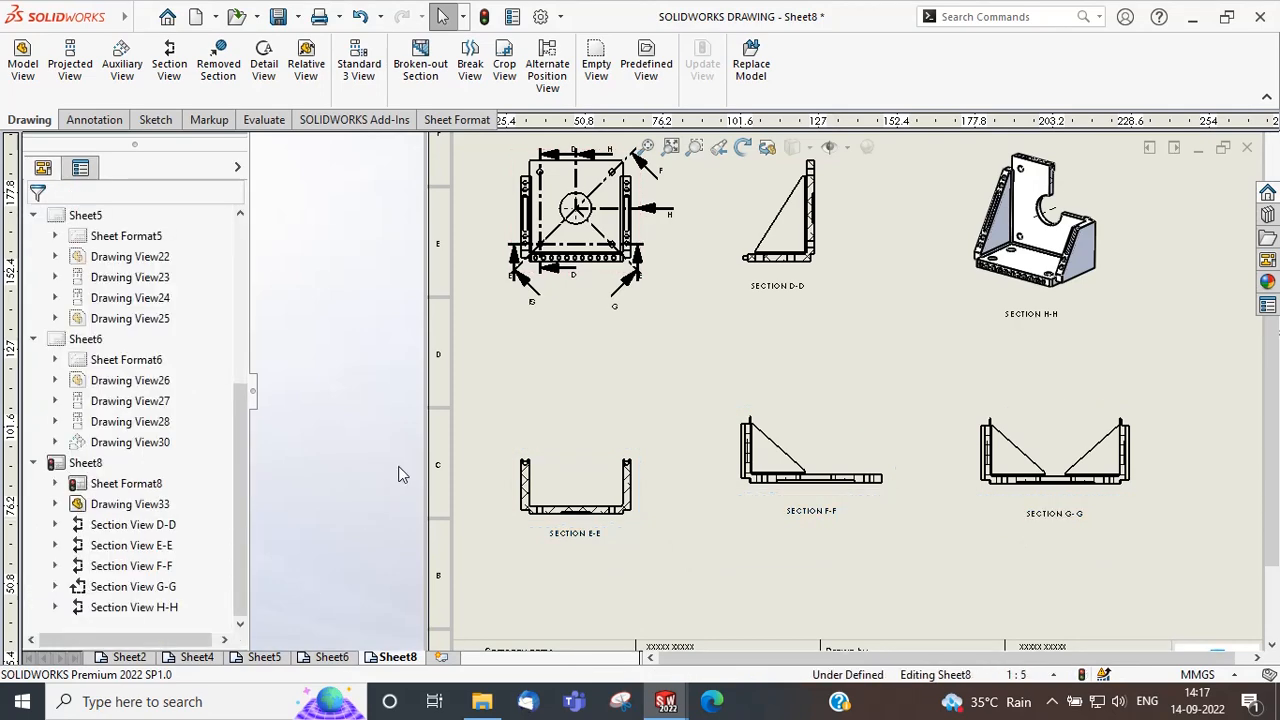
Add a new sheet and place one view of the lever arm part from the FLS Webinar - Copy folder in its upper-left area.
key("f")
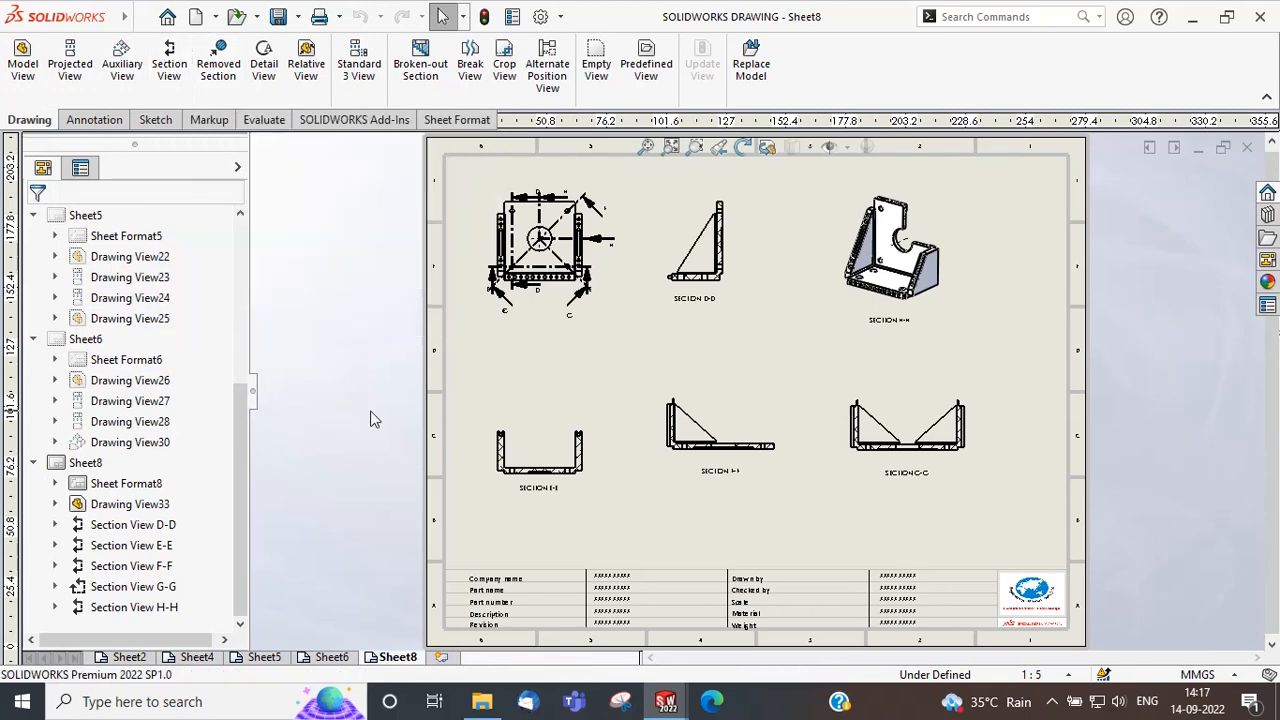
left_click(441, 656)
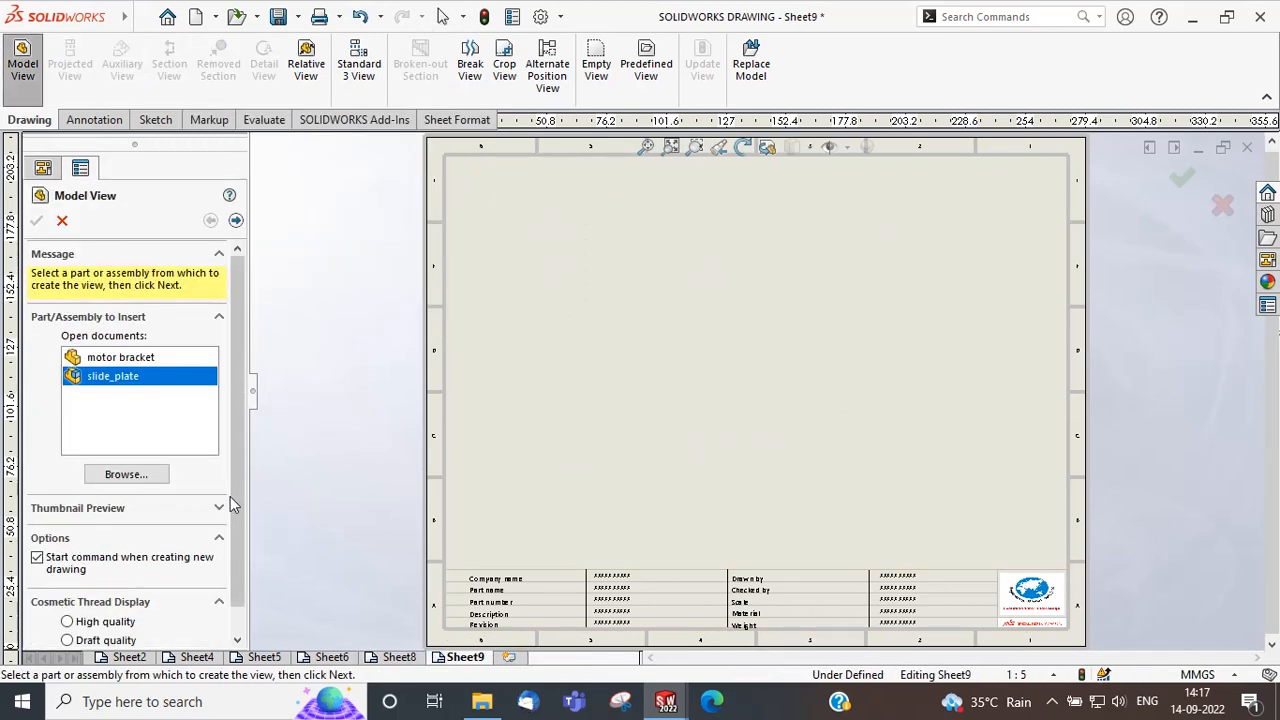
left_click(127, 476)
left_click(100, 176)
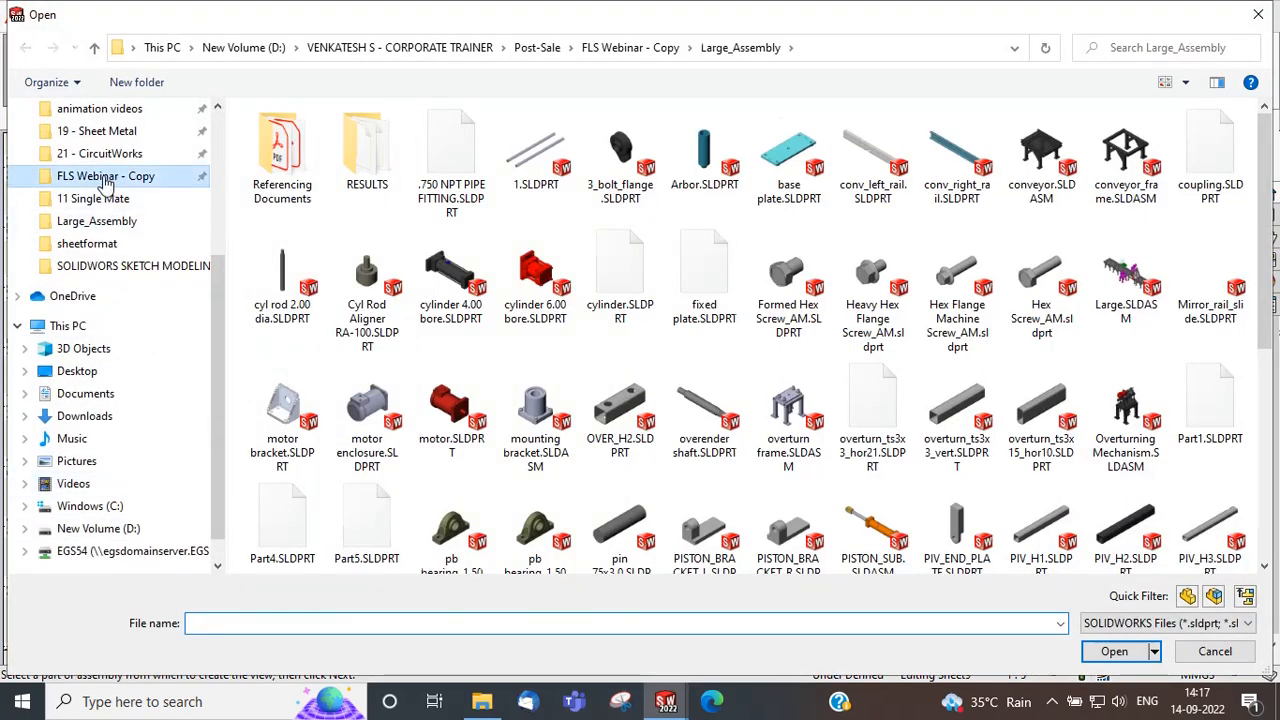
double_click(1216, 382)
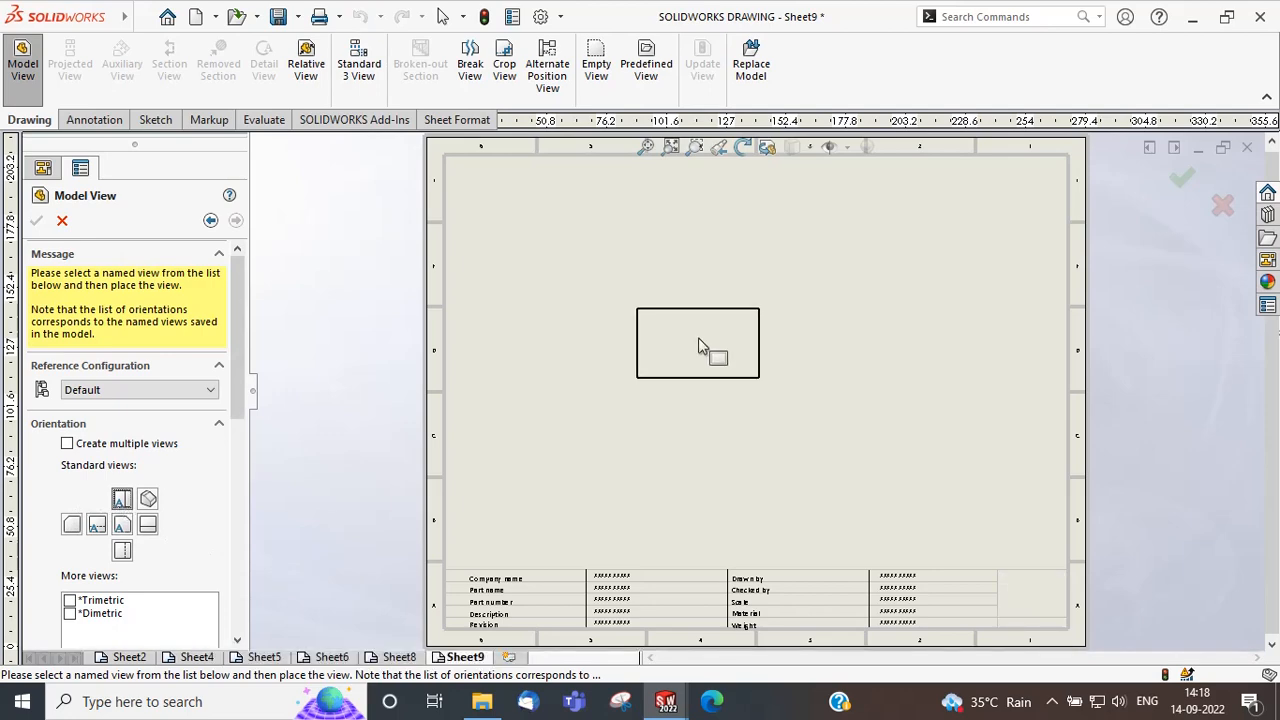
left_click(540, 242)
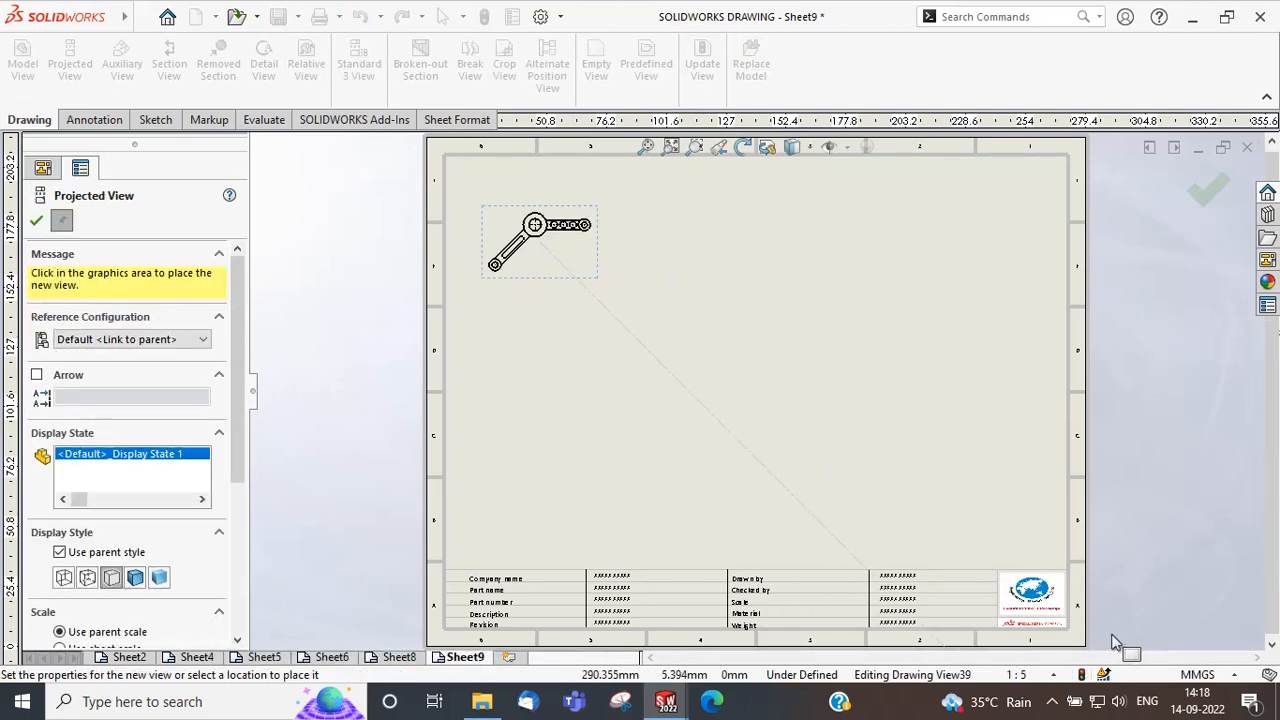
key("Escape")
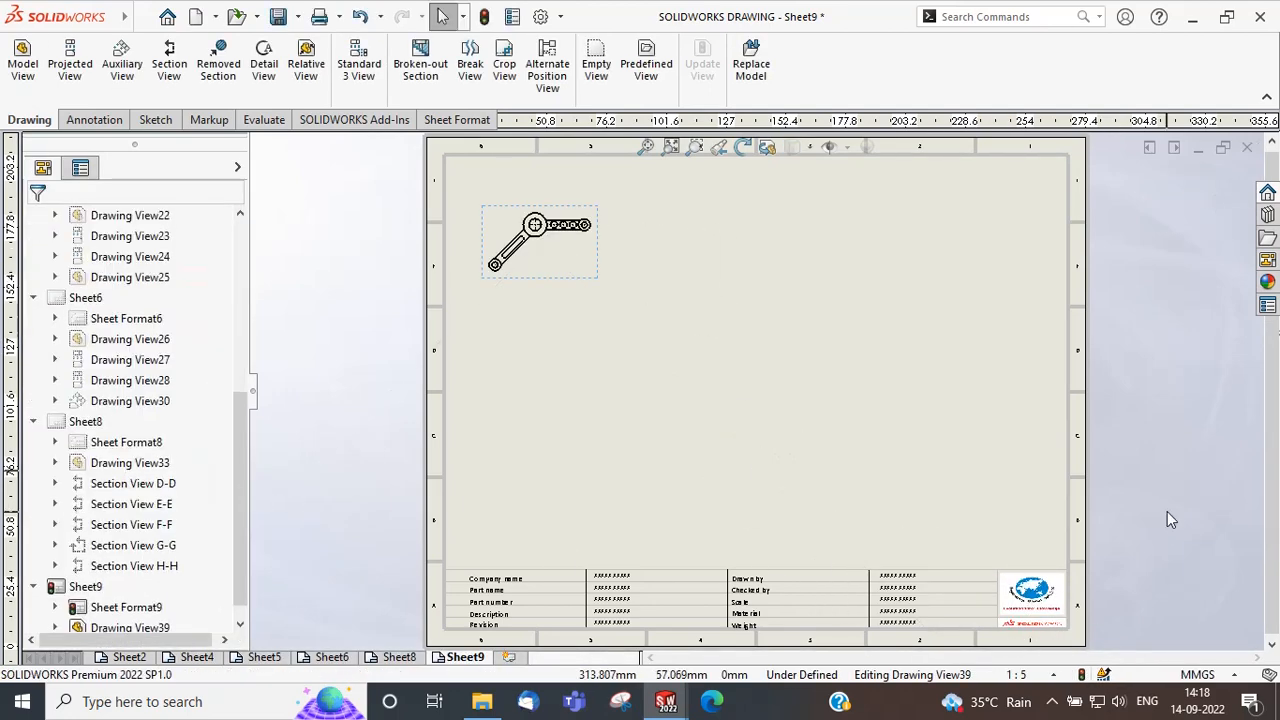
Set the new sheet's scale to 1:2 and reposition the lever arm view fully inside the sheet border.
left_click(1041, 675)
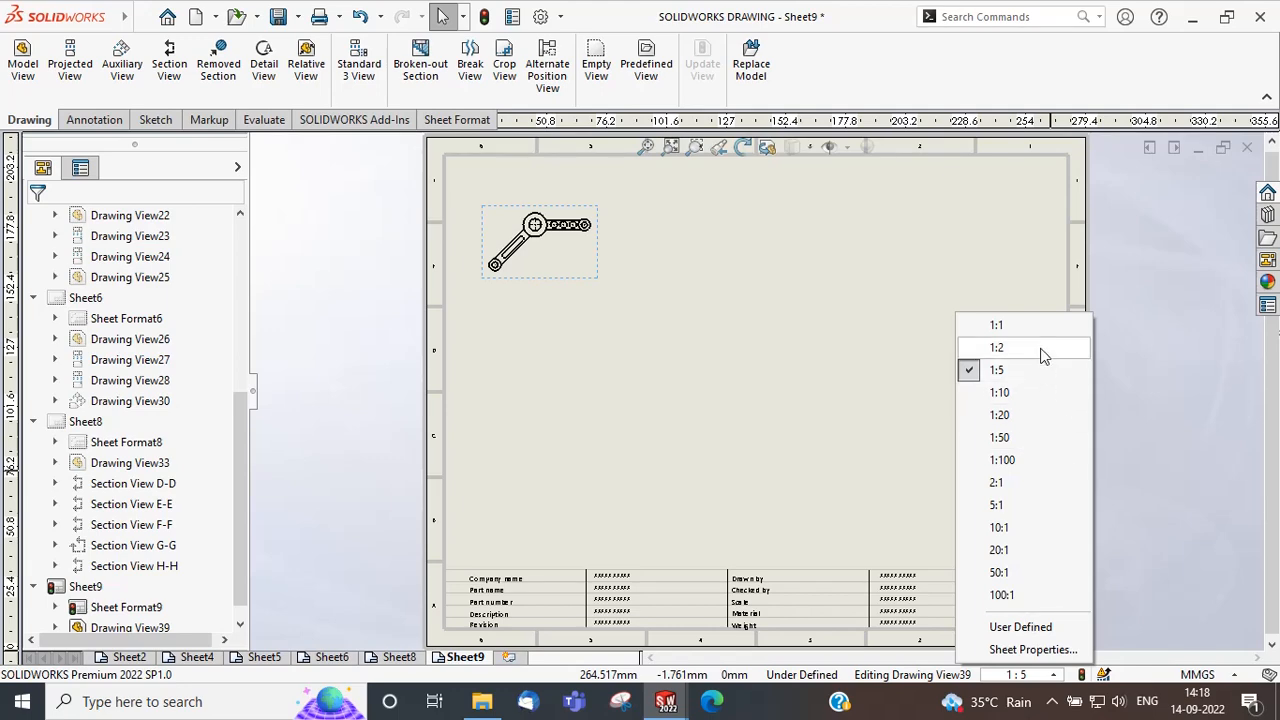
left_click(1041, 354)
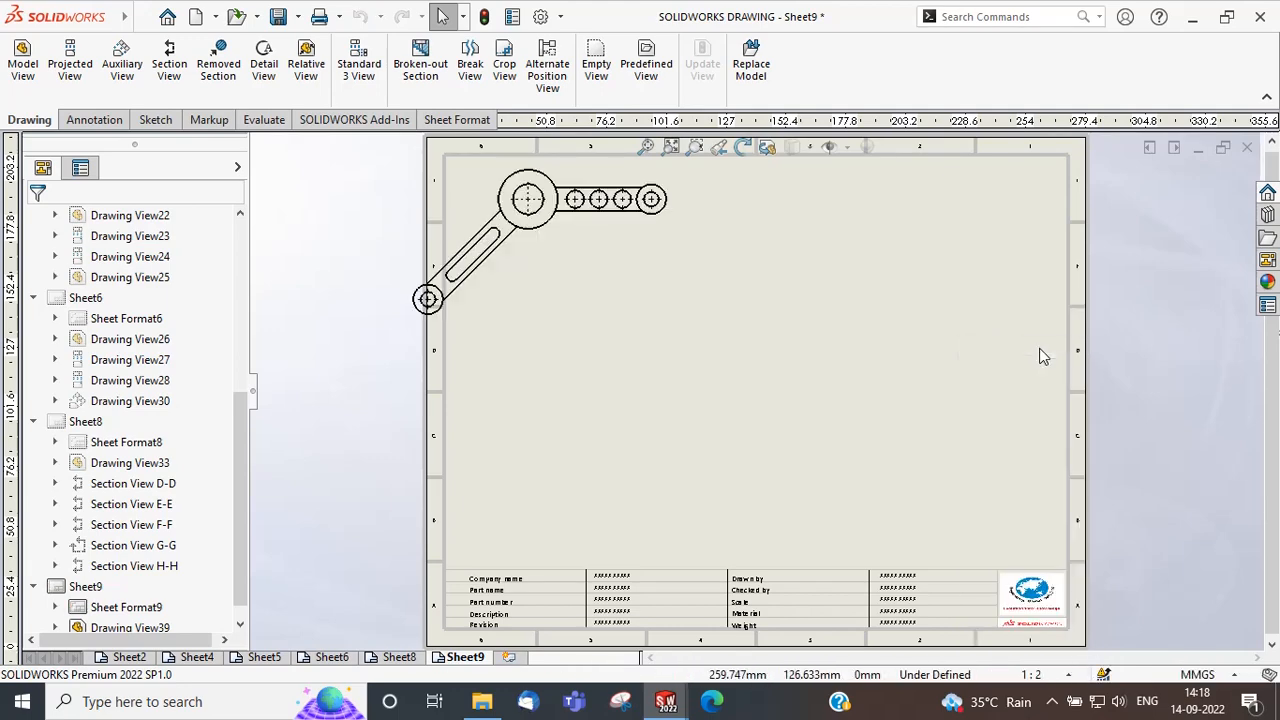
left_click(729, 343)
left_click(686, 451)
Create an aligned section of the lever arm through the hub centre, slotted arm and drilled arm, placing the section view below.
left_click(169, 64)
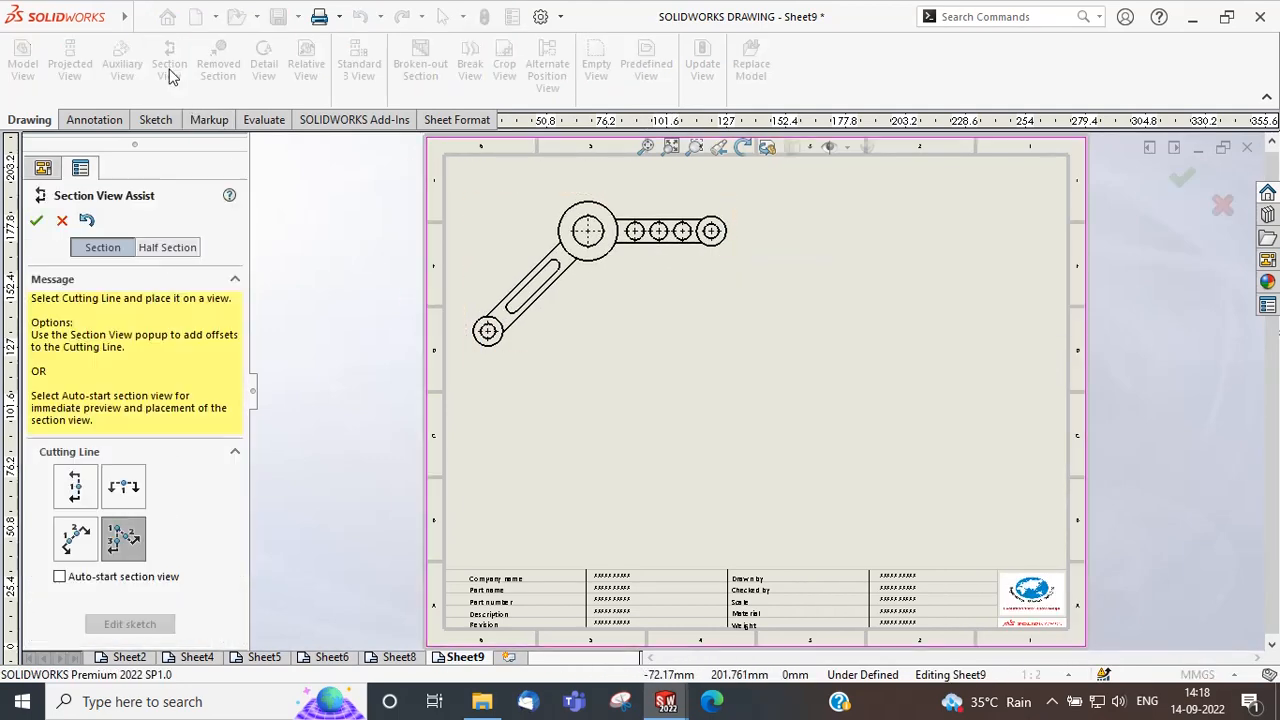
left_click(587, 231)
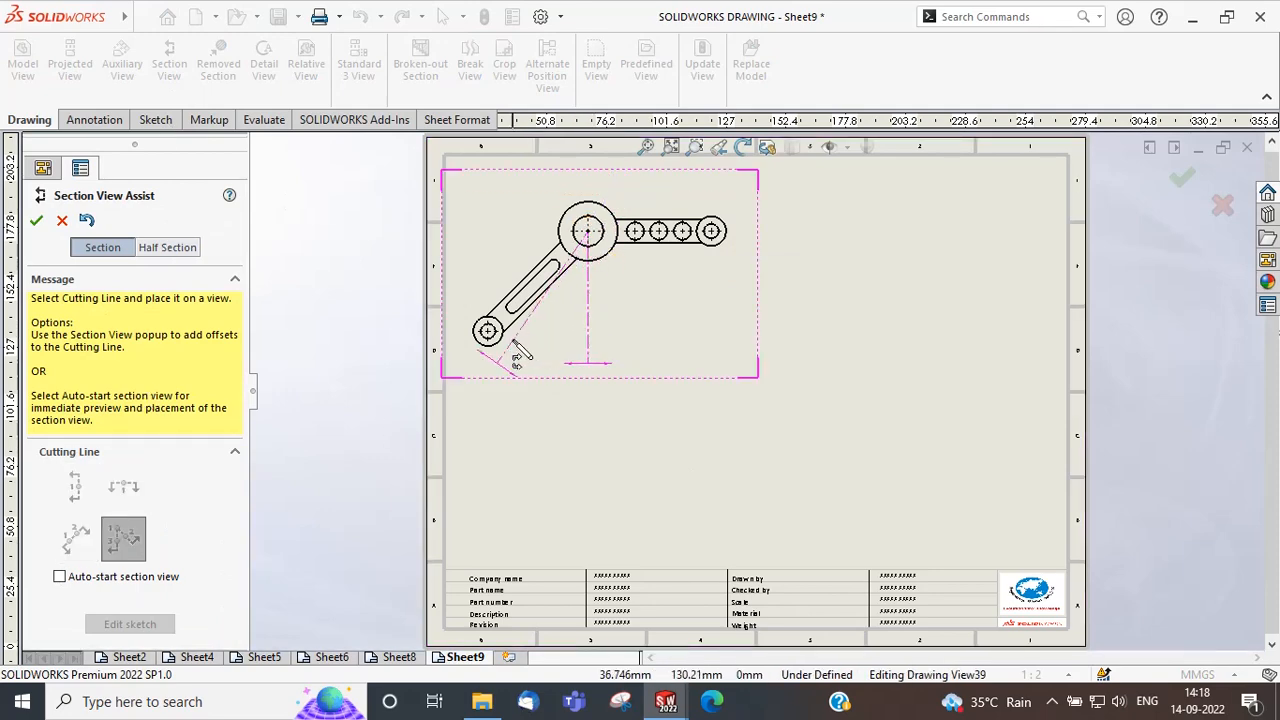
left_click(492, 342)
left_click(745, 238)
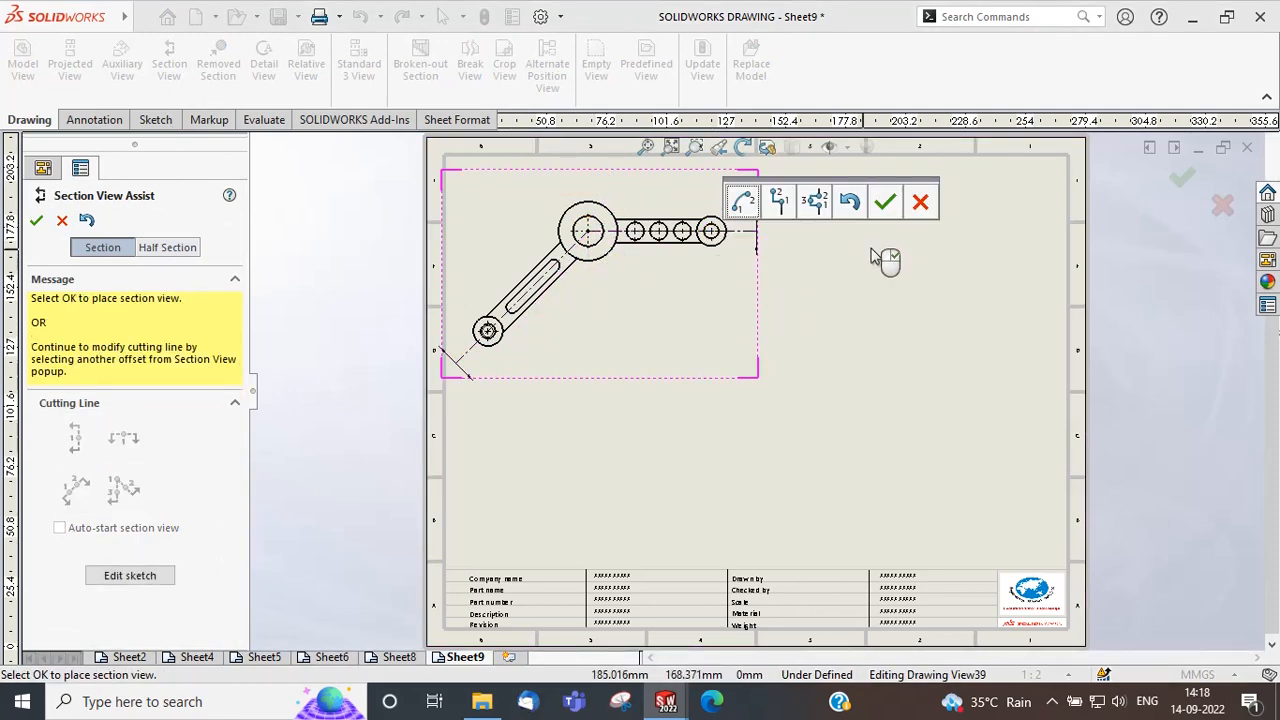
left_click(881, 201)
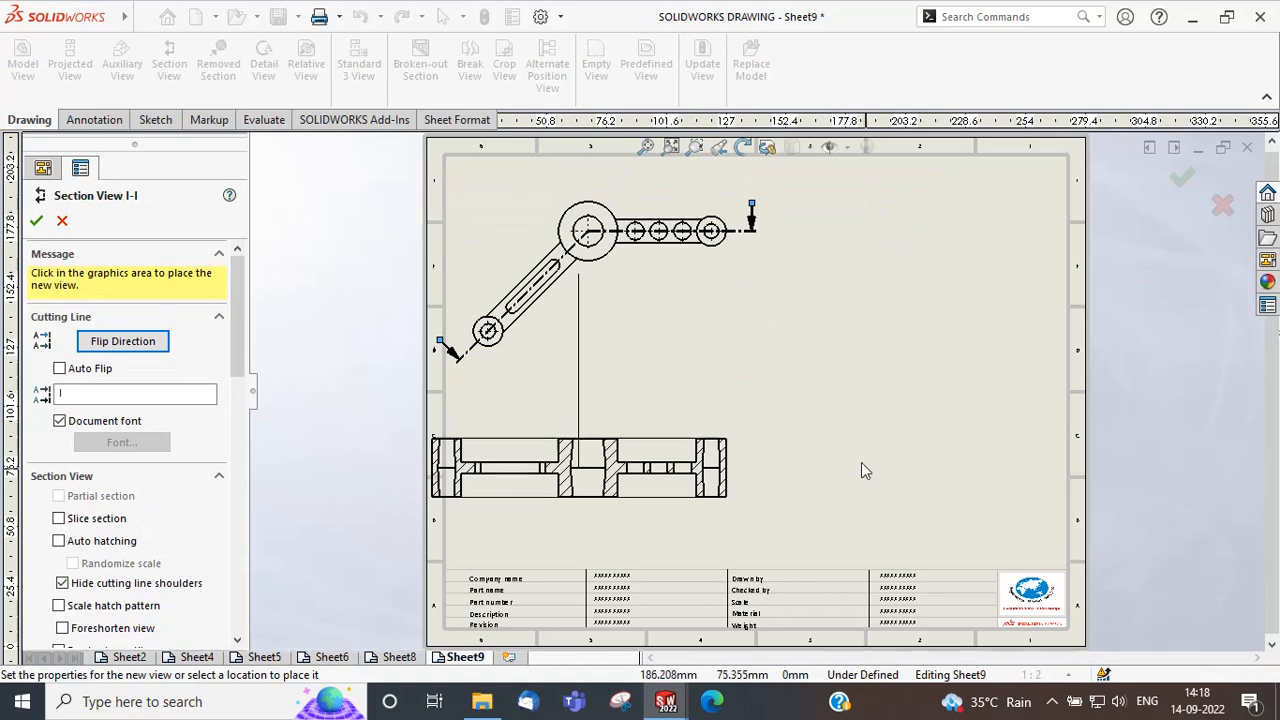
left_click(866, 471)
Move the lever arm view and its section right so both sit inside the sheet border, and save the drawing.
left_click_drag(733, 315, 811, 311)
left_click(930, 390)
key("ctrl+s")
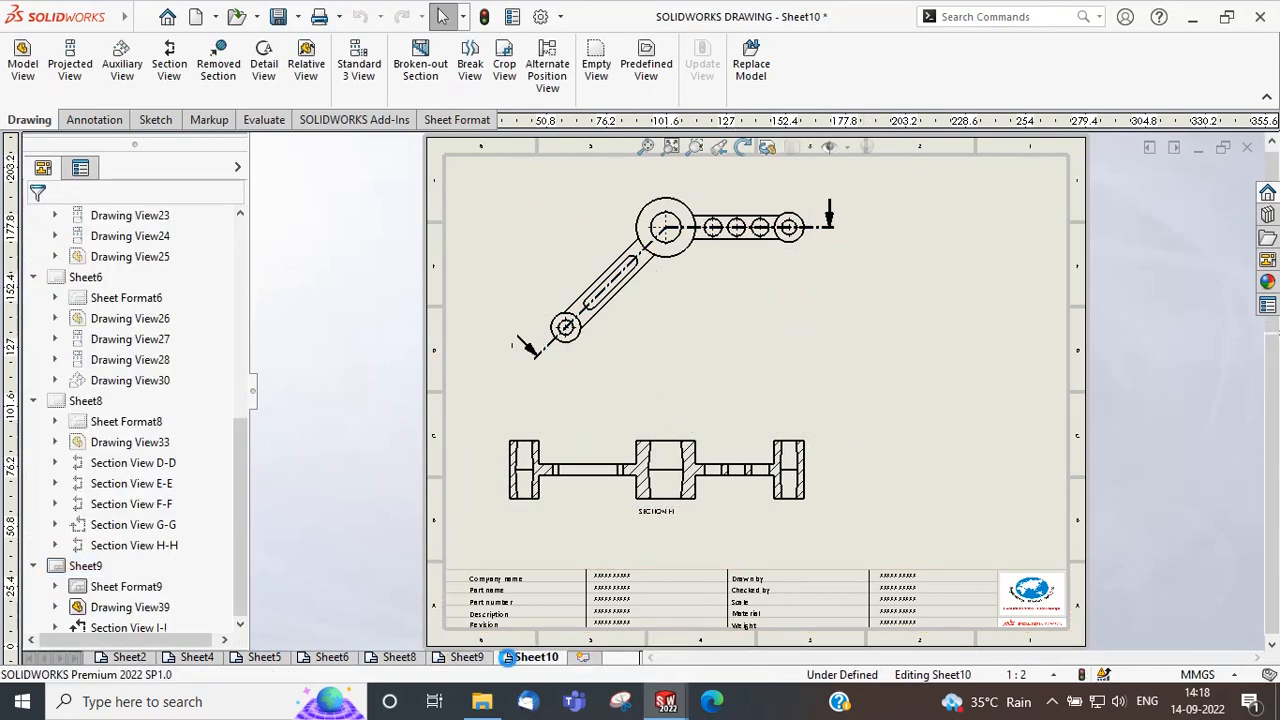
Add a new sheet and place a single view of Crane Hook.SLDPRT from the FLS Webinar - Copy folder in its left half.
left_click(508, 657)
left_click(22, 62)
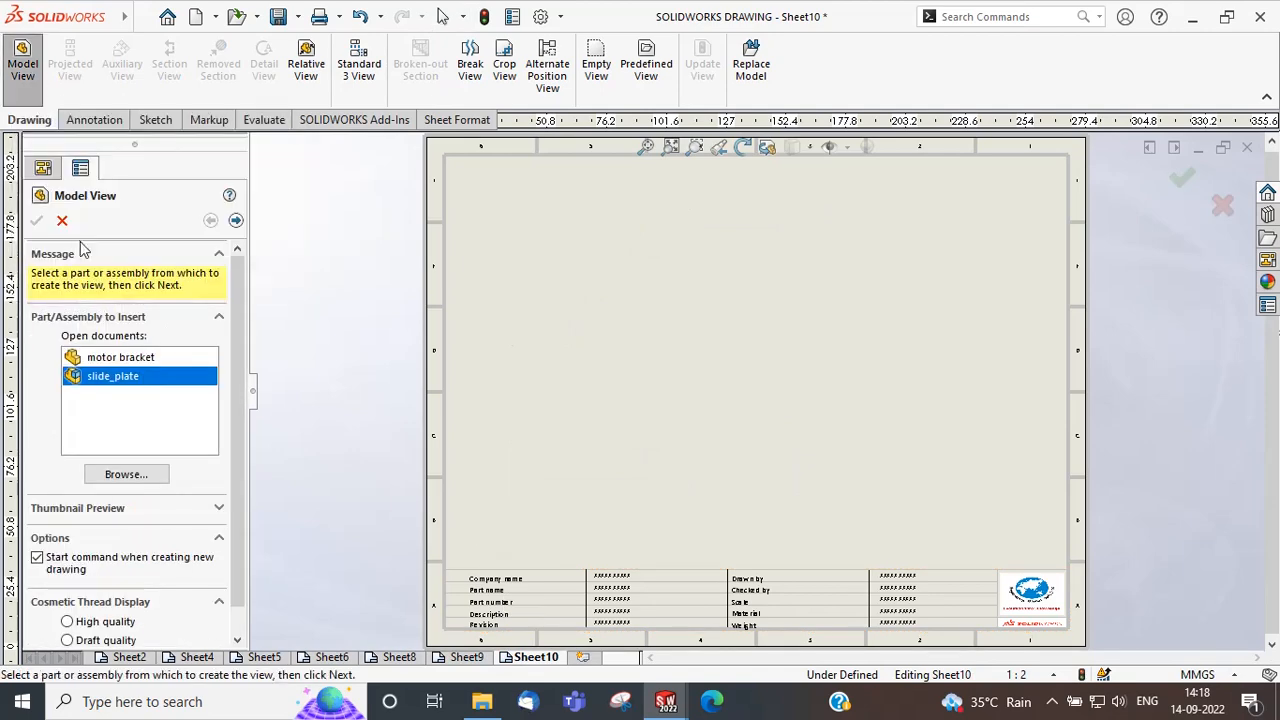
left_click(127, 474)
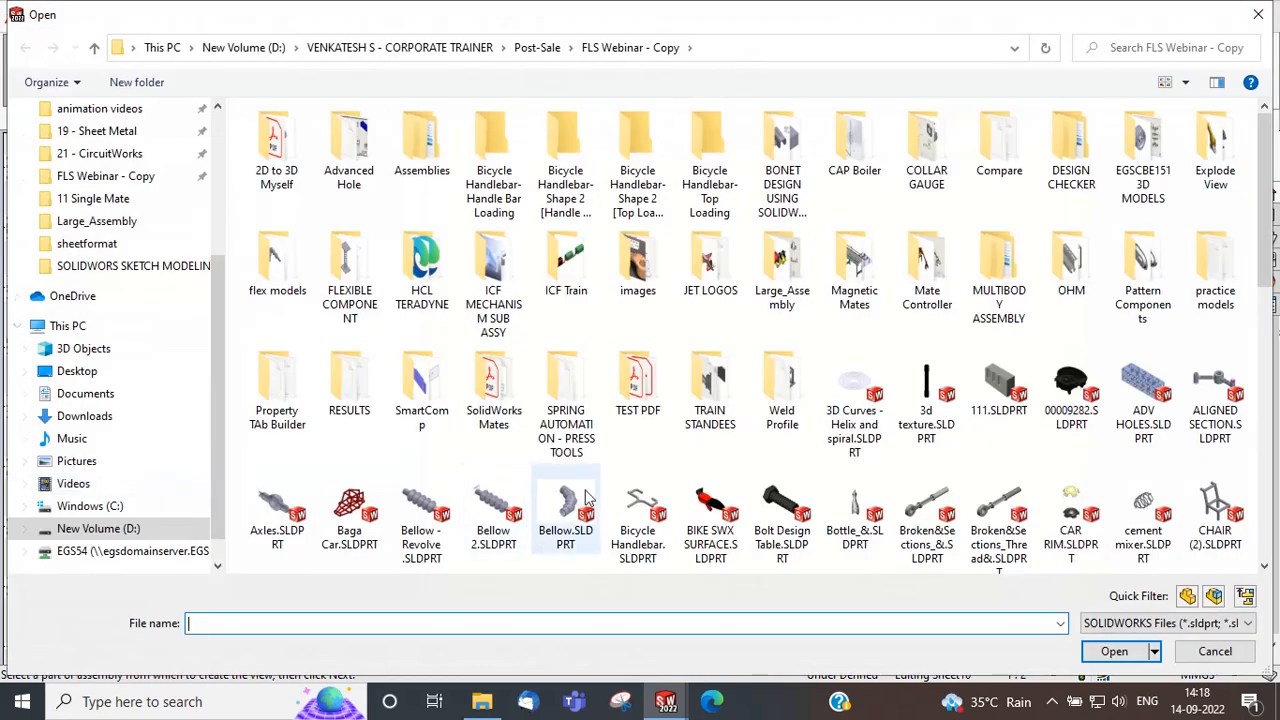
left_click(565, 560)
left_click(1068, 450)
scroll(1000, 350, "down", 3)
left_click(852, 158)
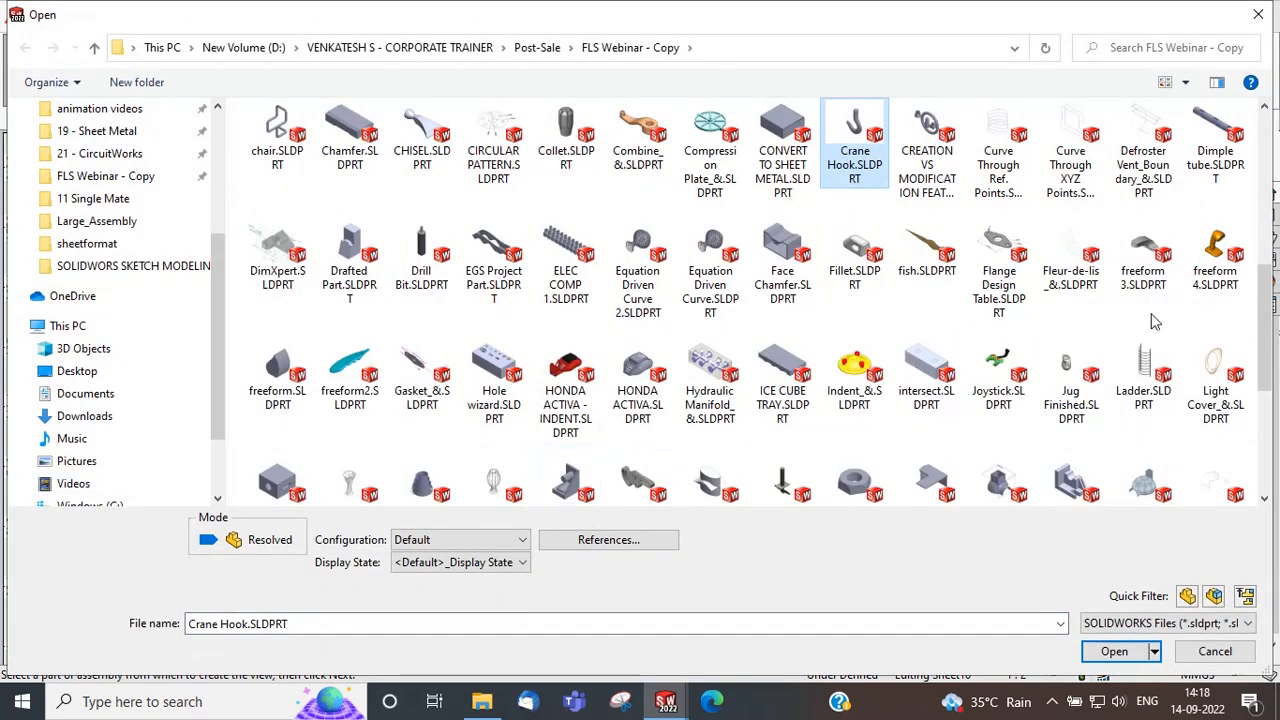
double_click(855, 152)
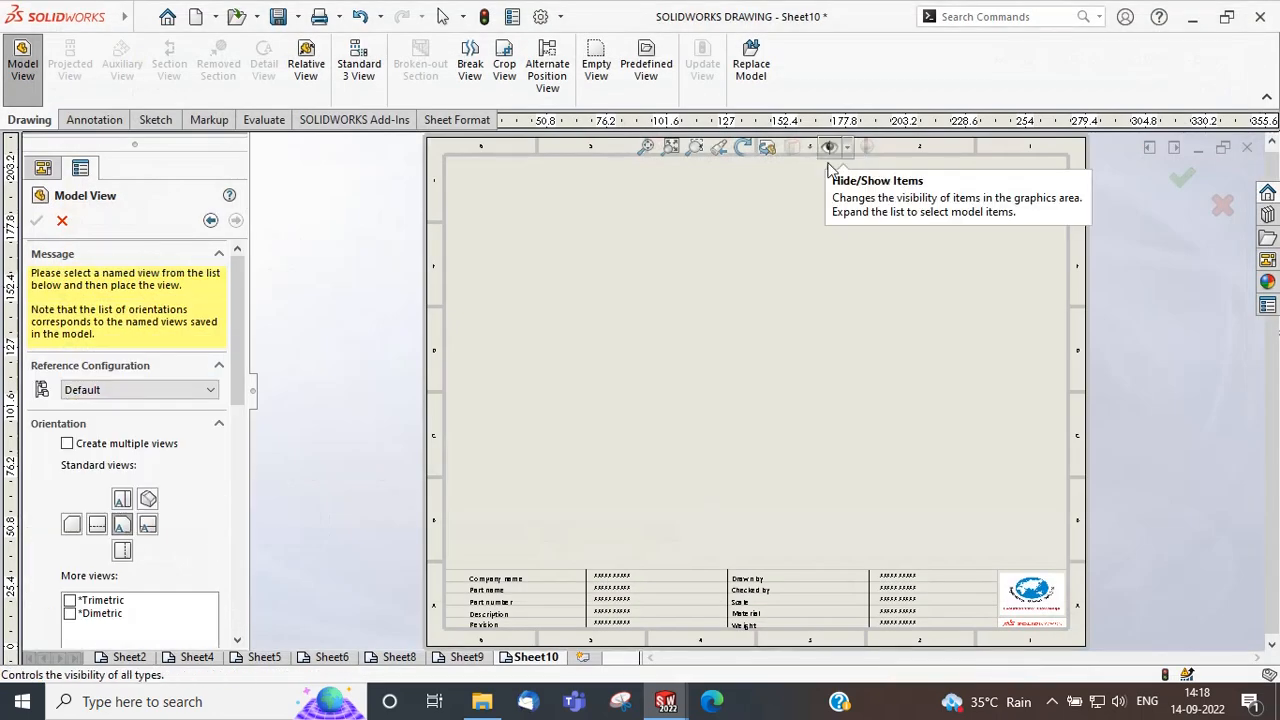
left_click(590, 347)
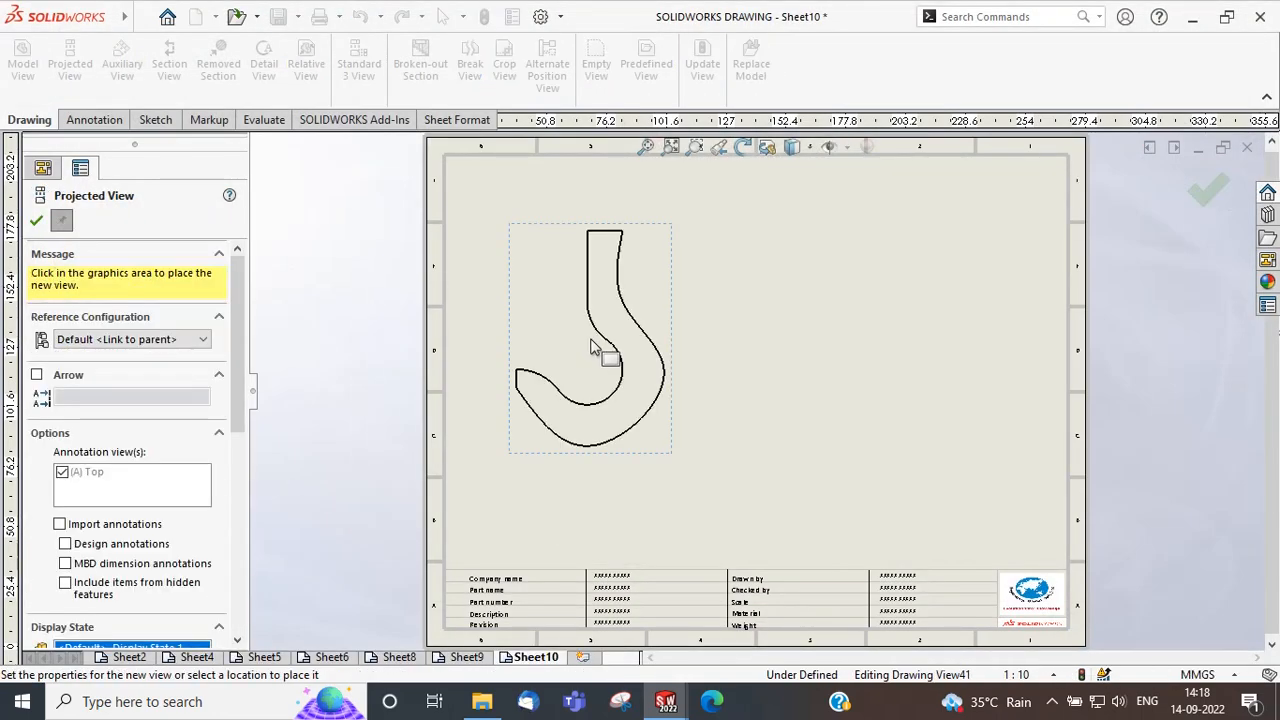
key("Escape")
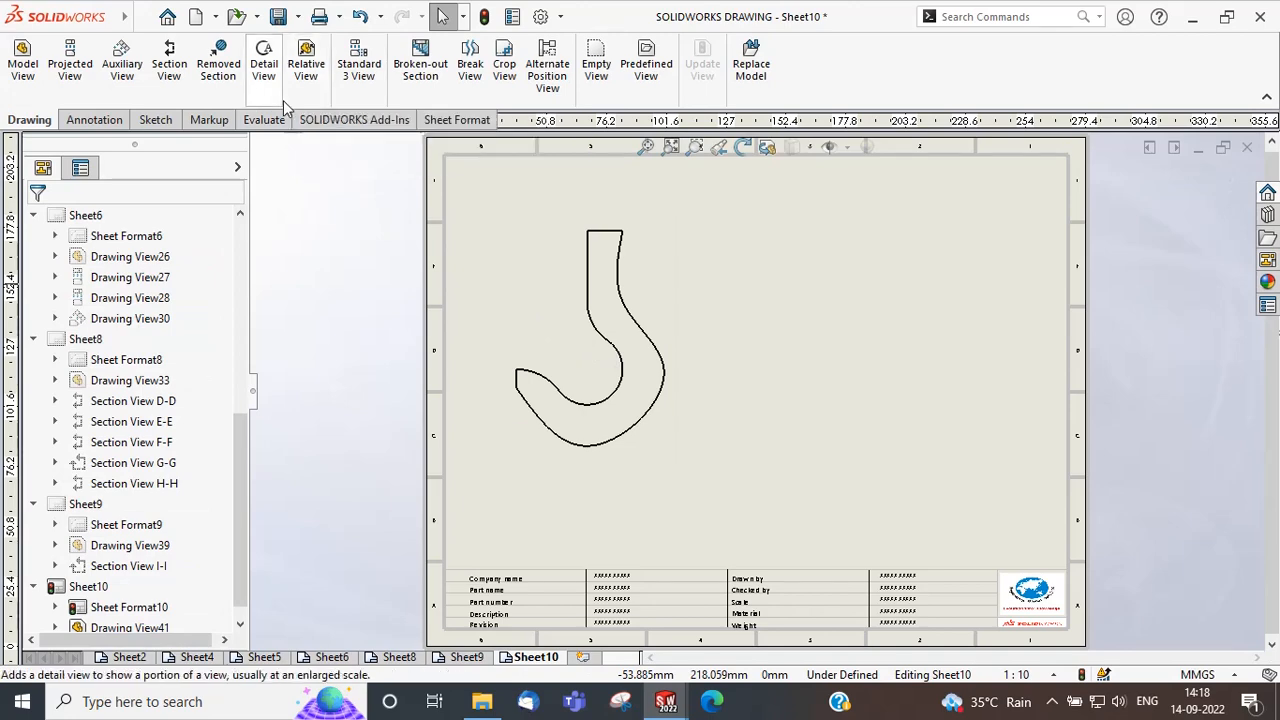
Create a removed section across the hook's straight shank with a manually placed horizontal cutting line, and place it right of the hook.
left_click(218, 63)
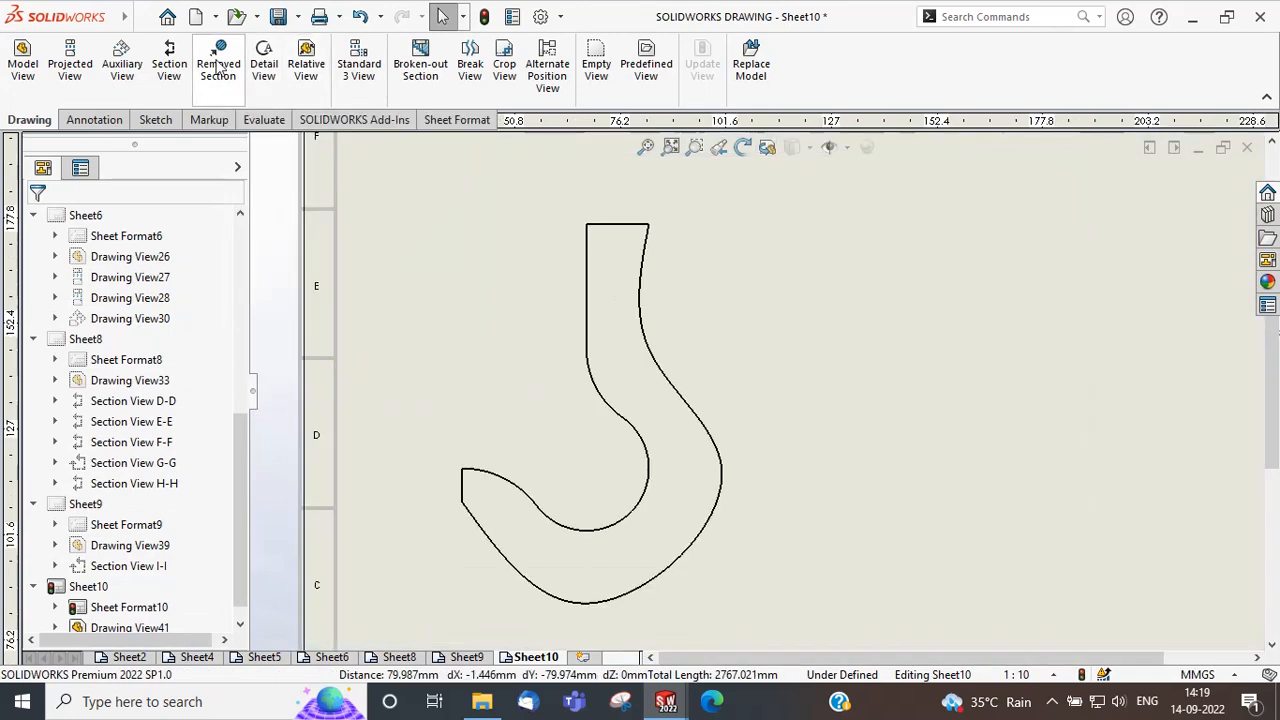
left_click(587, 307)
left_click(642, 299)
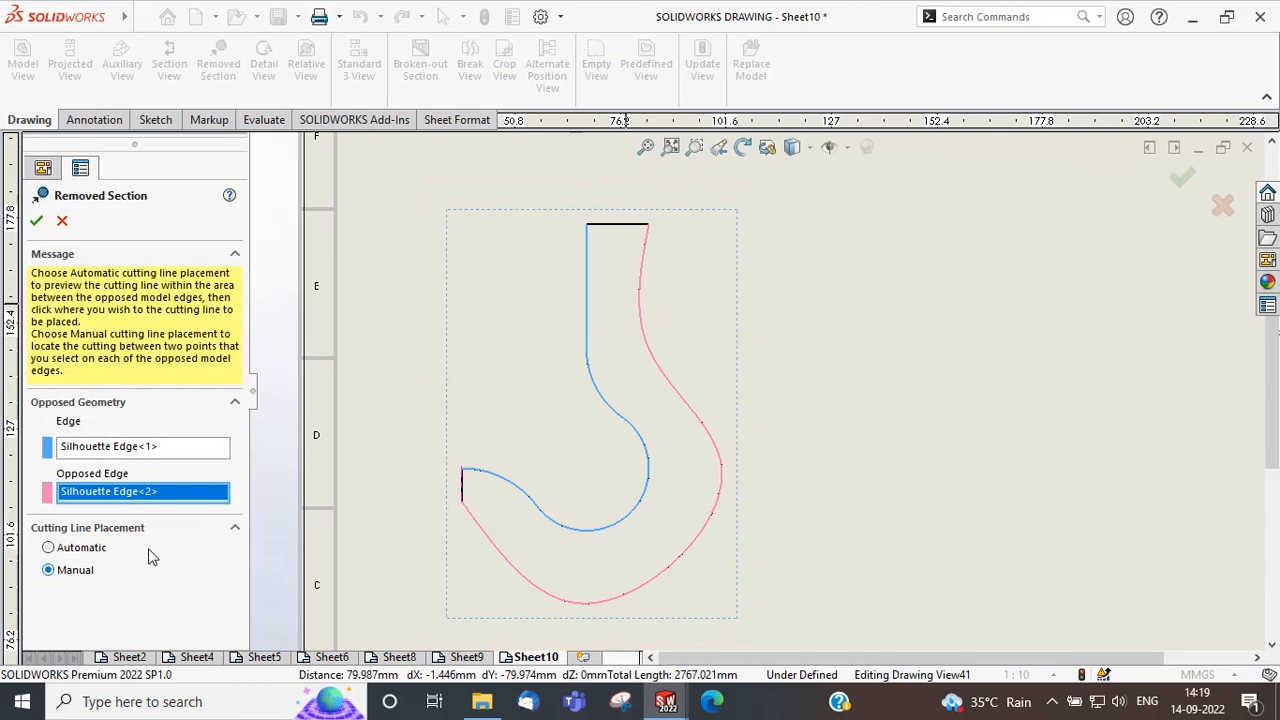
left_click(587, 289)
left_click(640, 291)
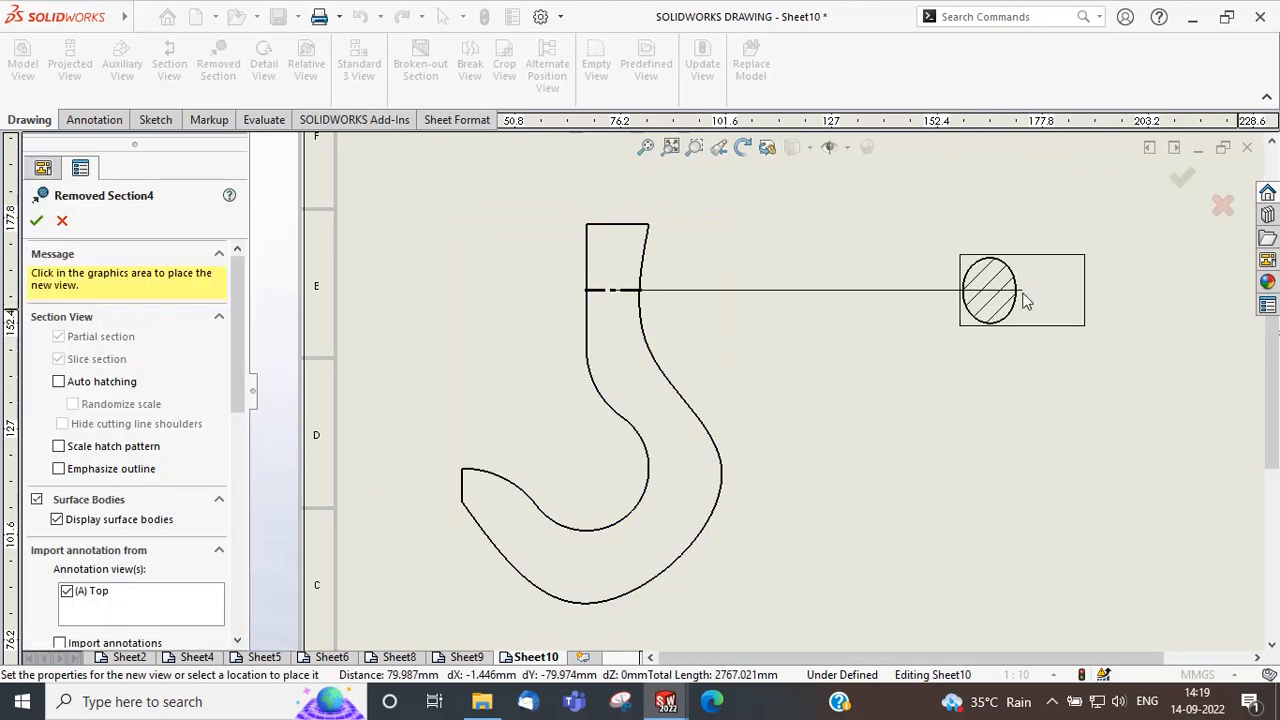
left_click(942, 309)
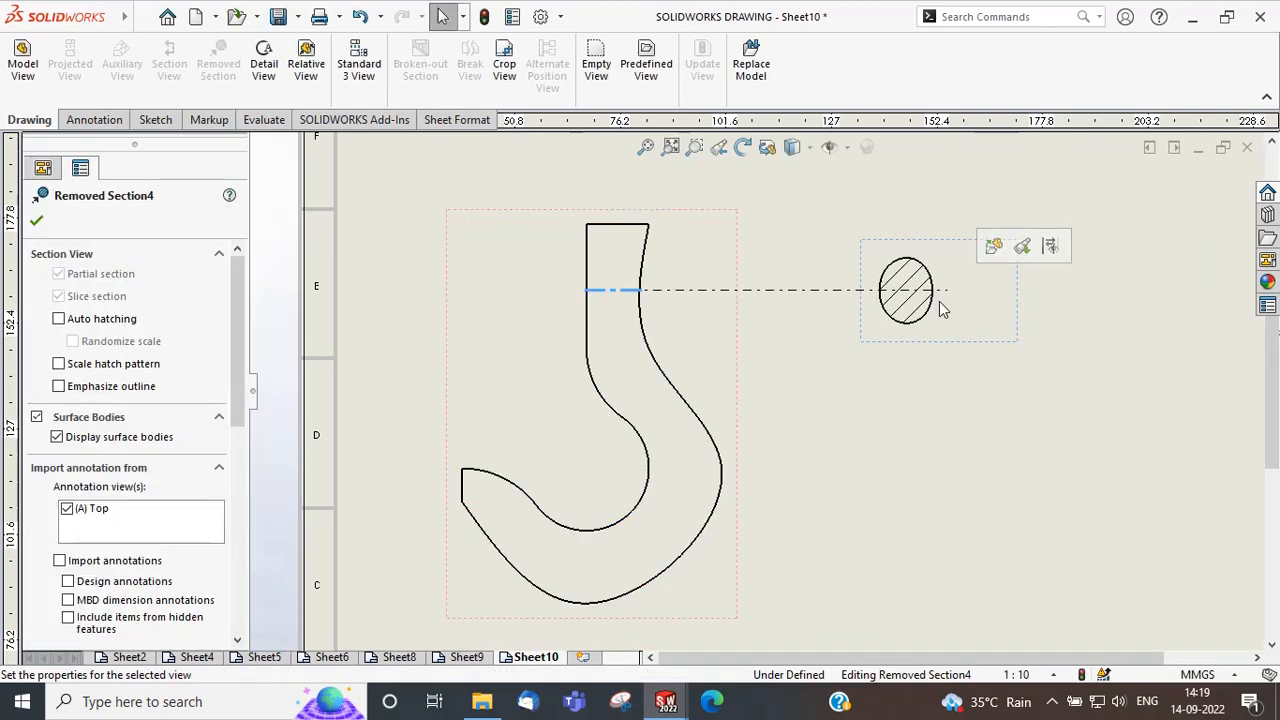
left_click(36, 220)
Create a removed section across the right side of the hook's bend with a manual cutting line, placing it under the shank section.
left_click(218, 63)
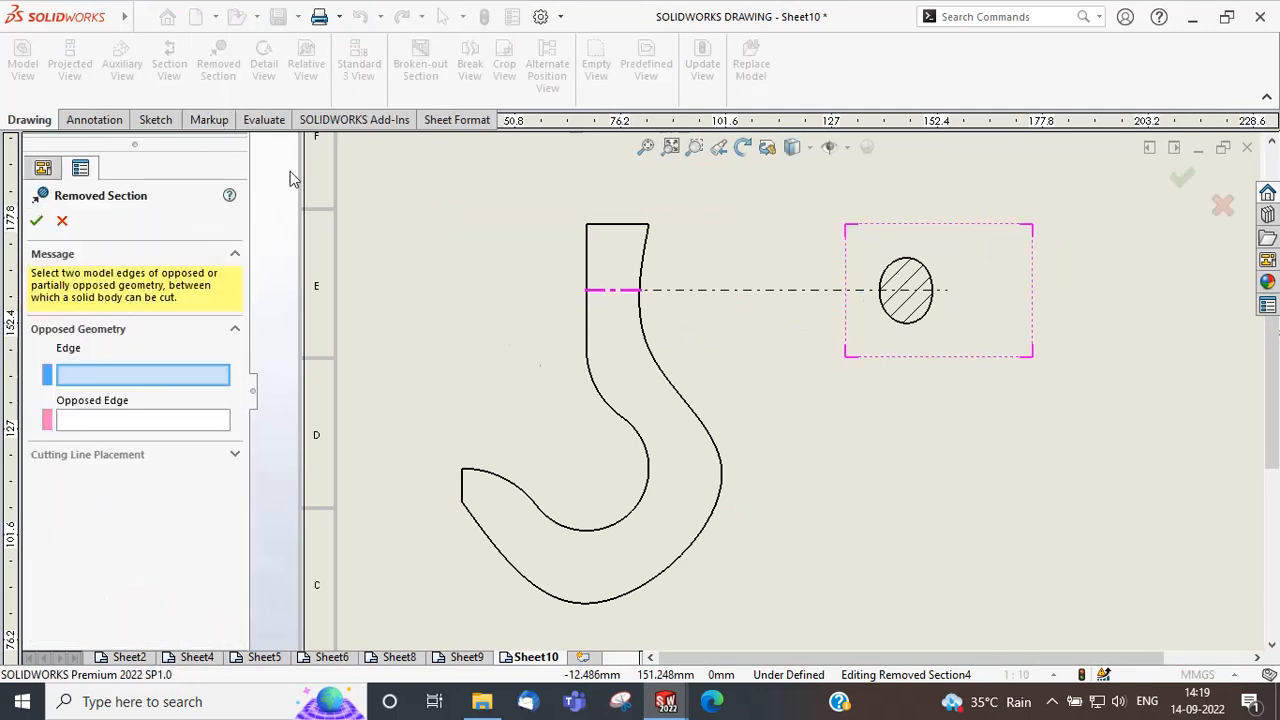
left_click(650, 455)
left_click(724, 463)
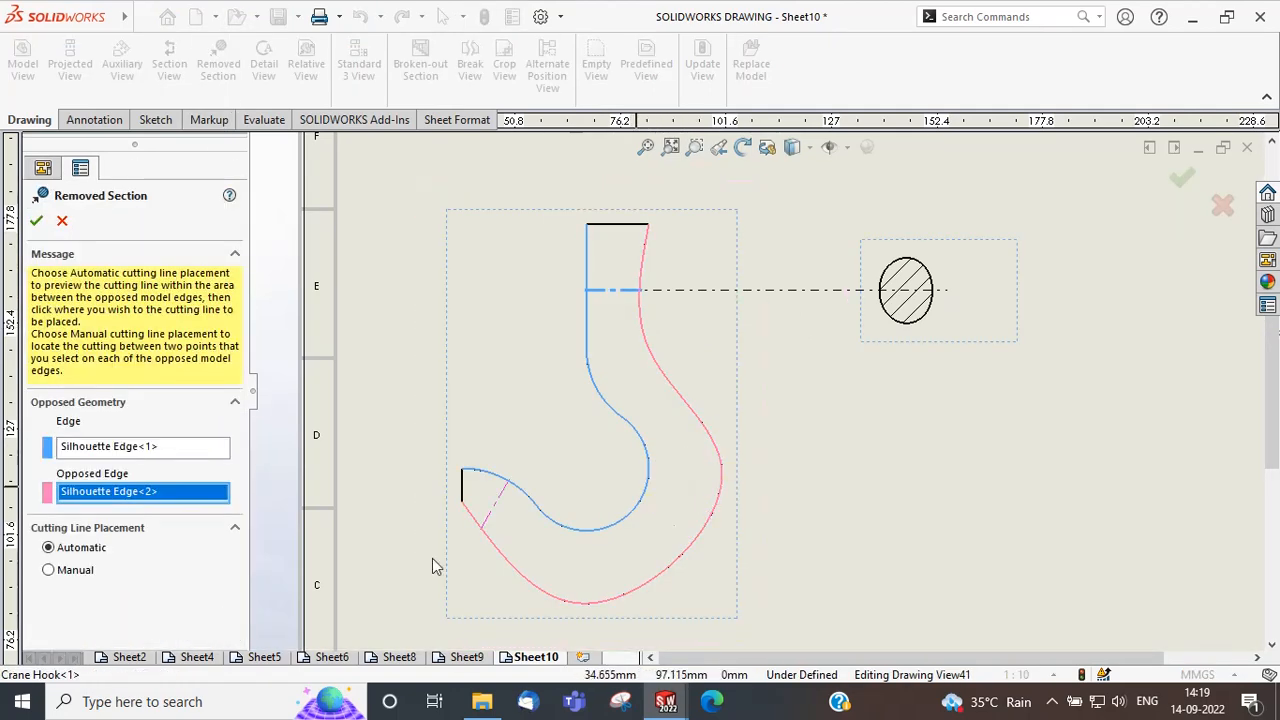
left_click(84, 572)
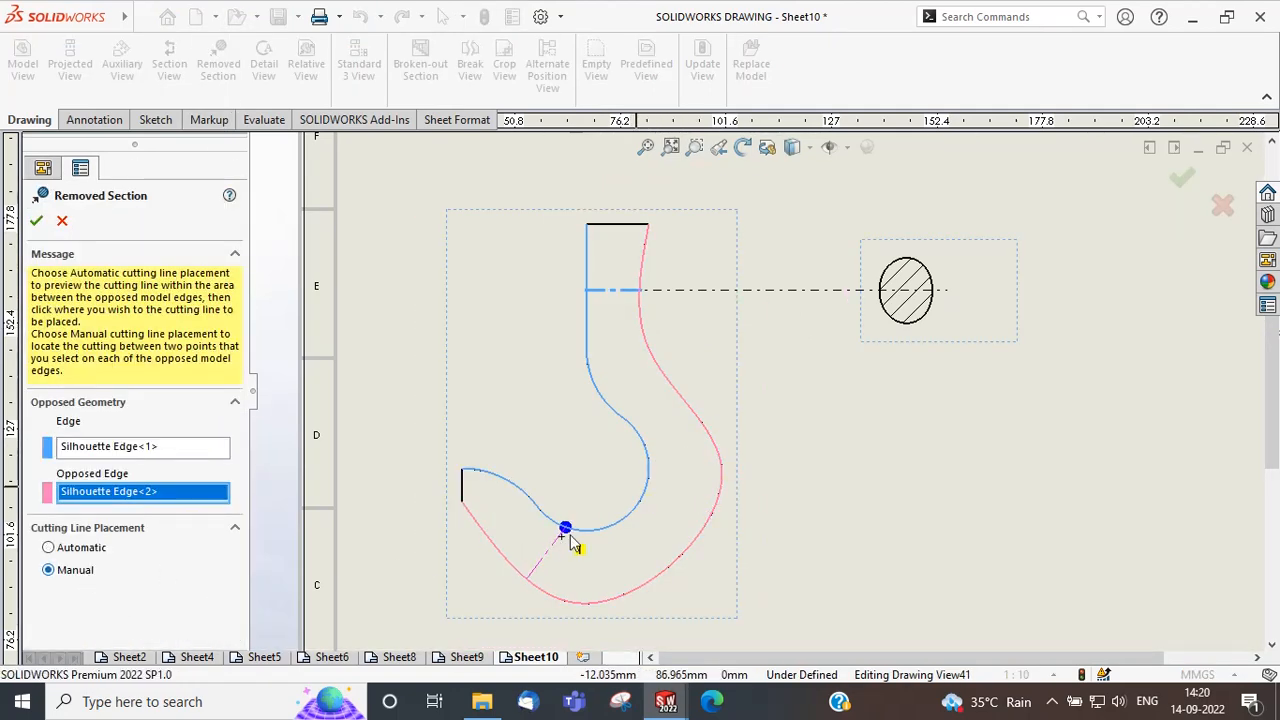
left_click(649, 476)
left_click(722, 477)
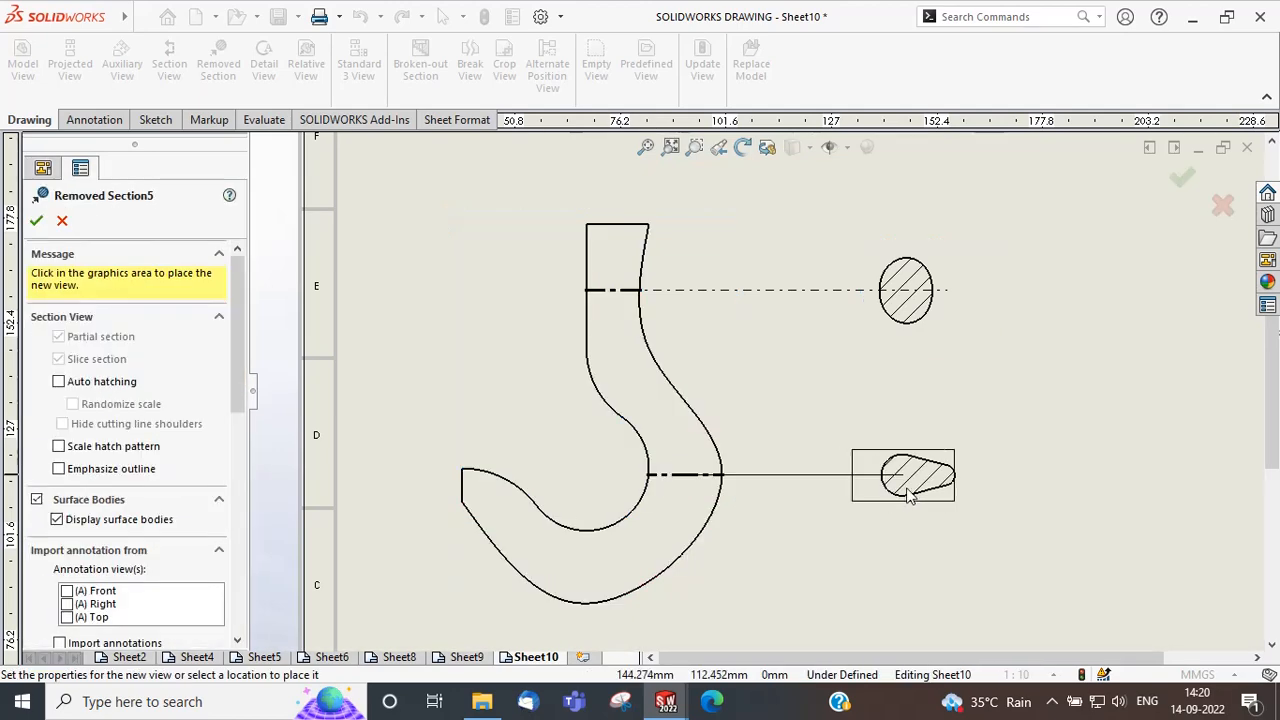
left_click(908, 488)
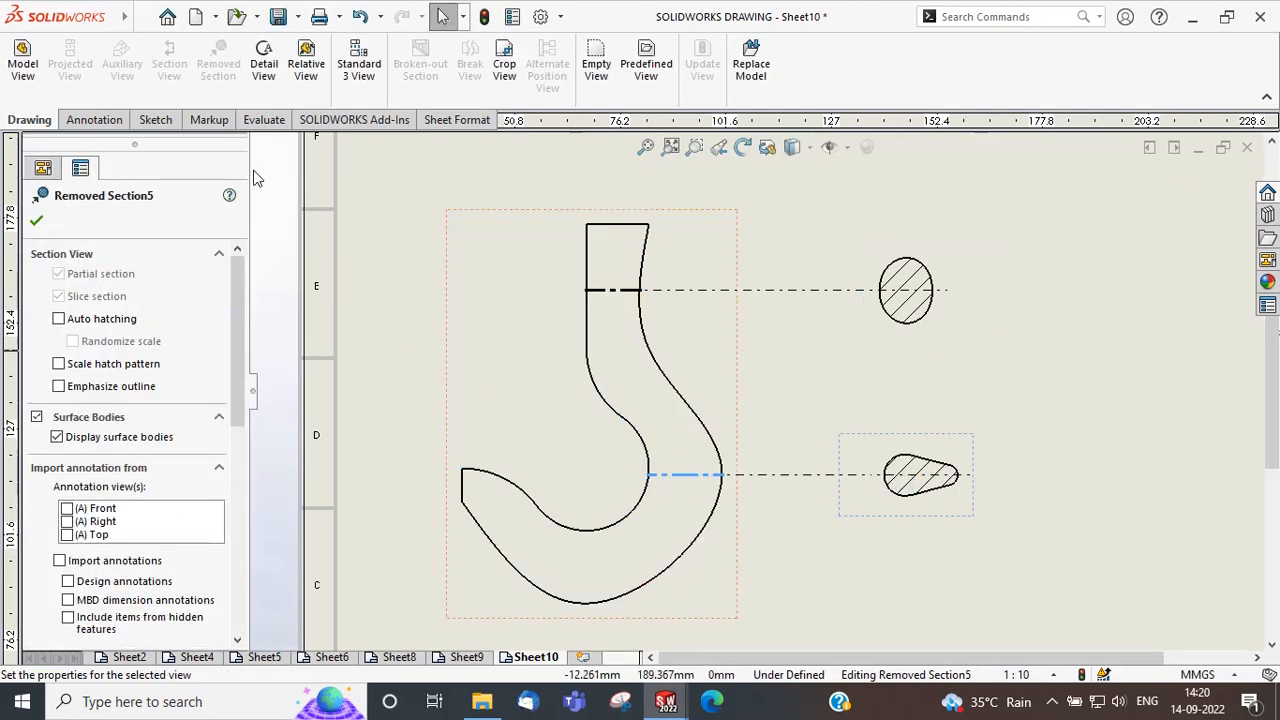
left_click(36, 222)
Create a removed section across the lowest part of the hook's bend with a manual vertical cutting line, placing it below the hook.
left_click(218, 63)
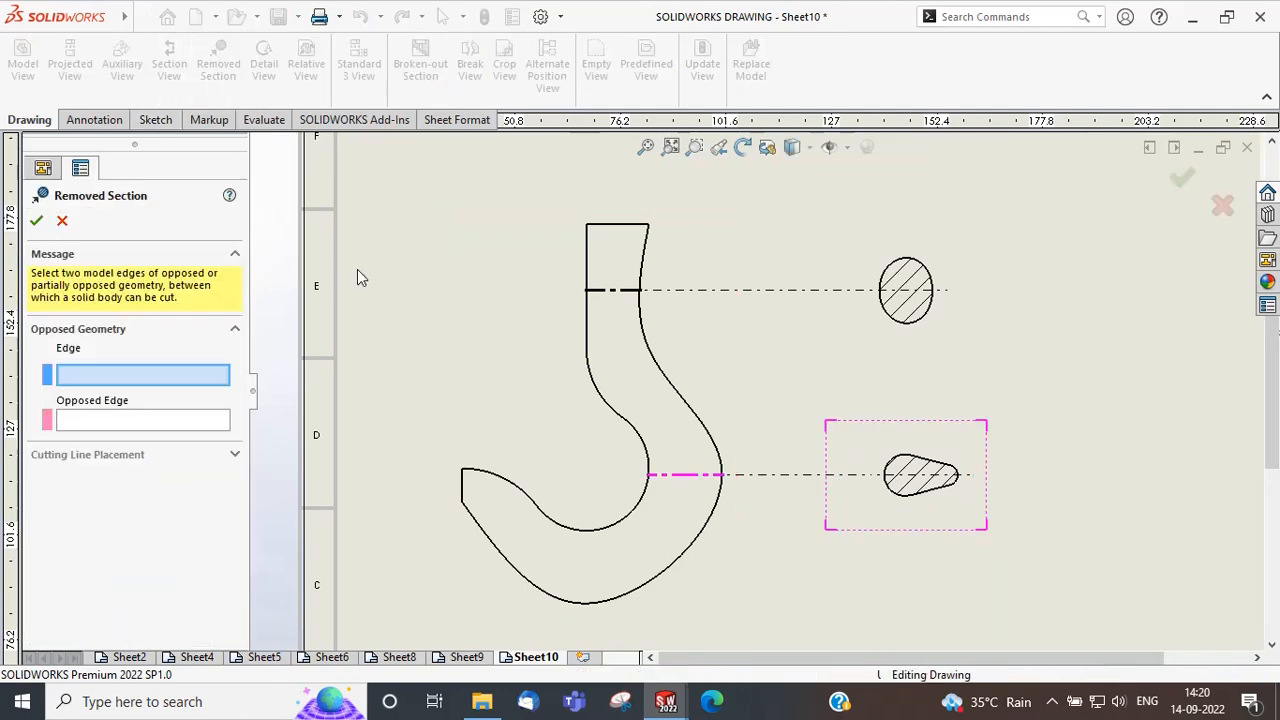
left_click(587, 530)
left_click(586, 604)
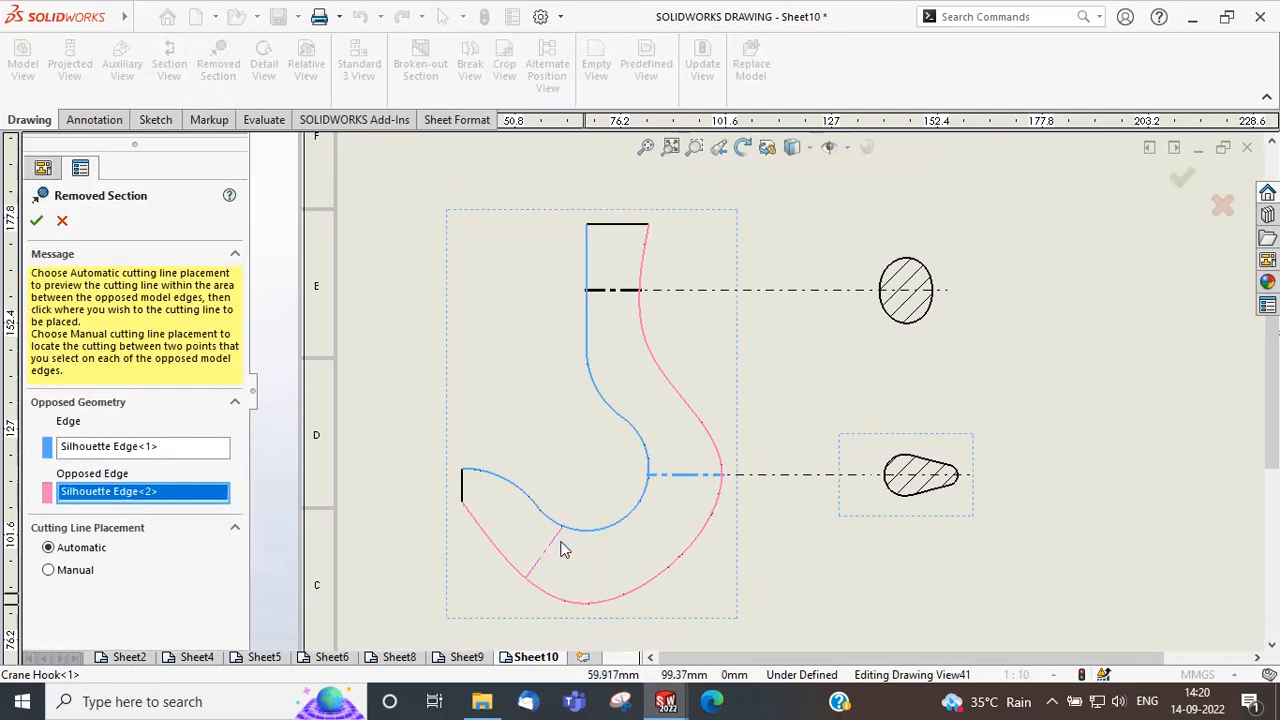
left_click(589, 530)
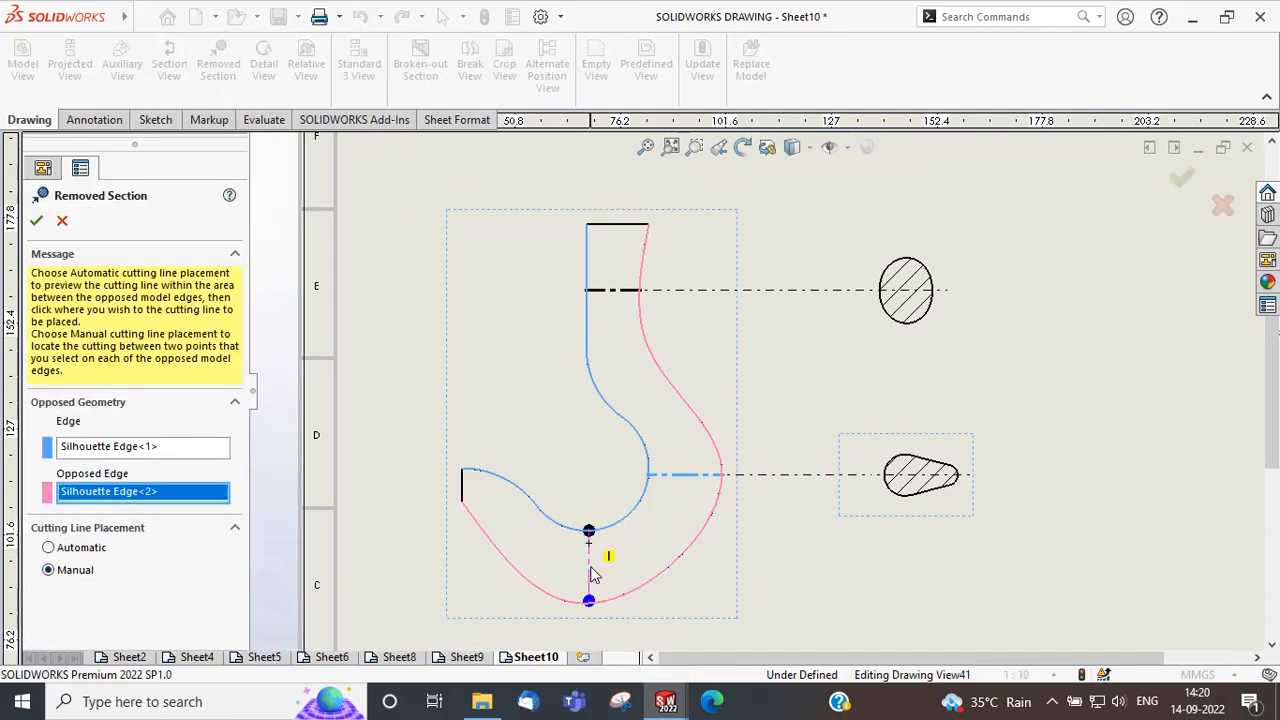
left_click(589, 601)
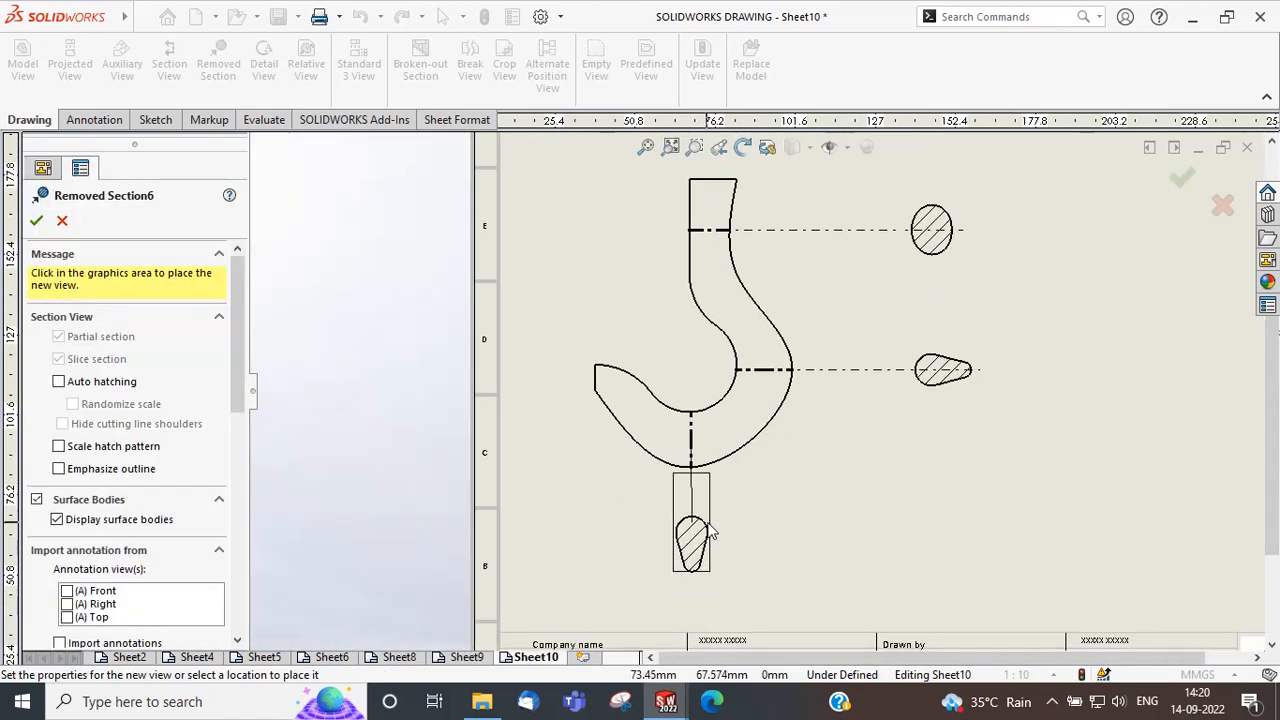
left_click(700, 524)
left_click(822, 505)
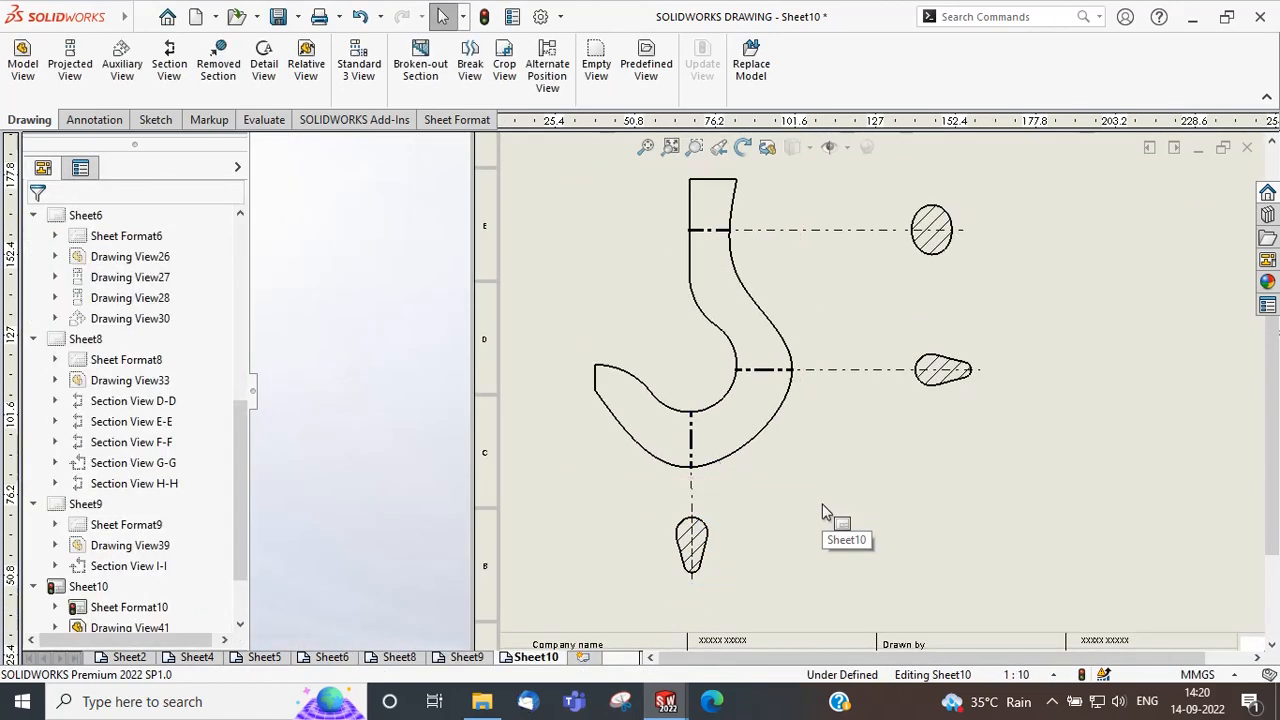
Fit the whole crane hook sheet in view and save the drawing.
left_click(670, 147)
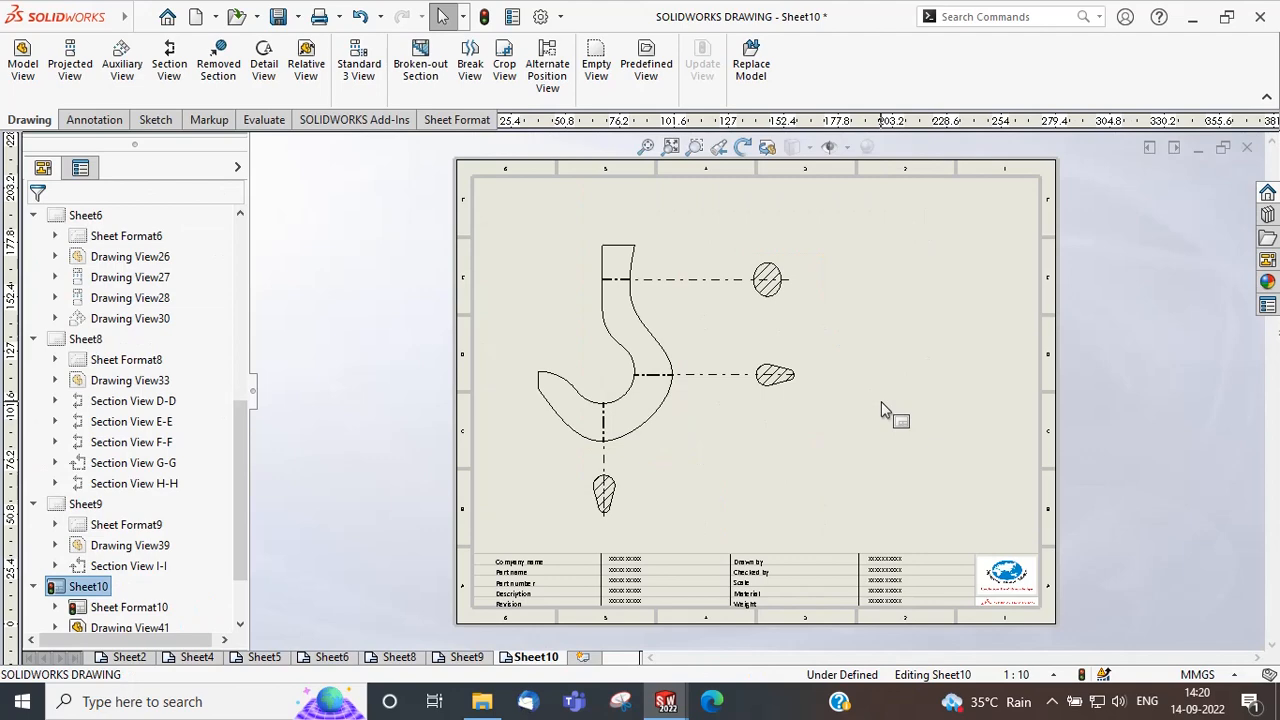
key("ctrl+s")
left_click(386, 301)
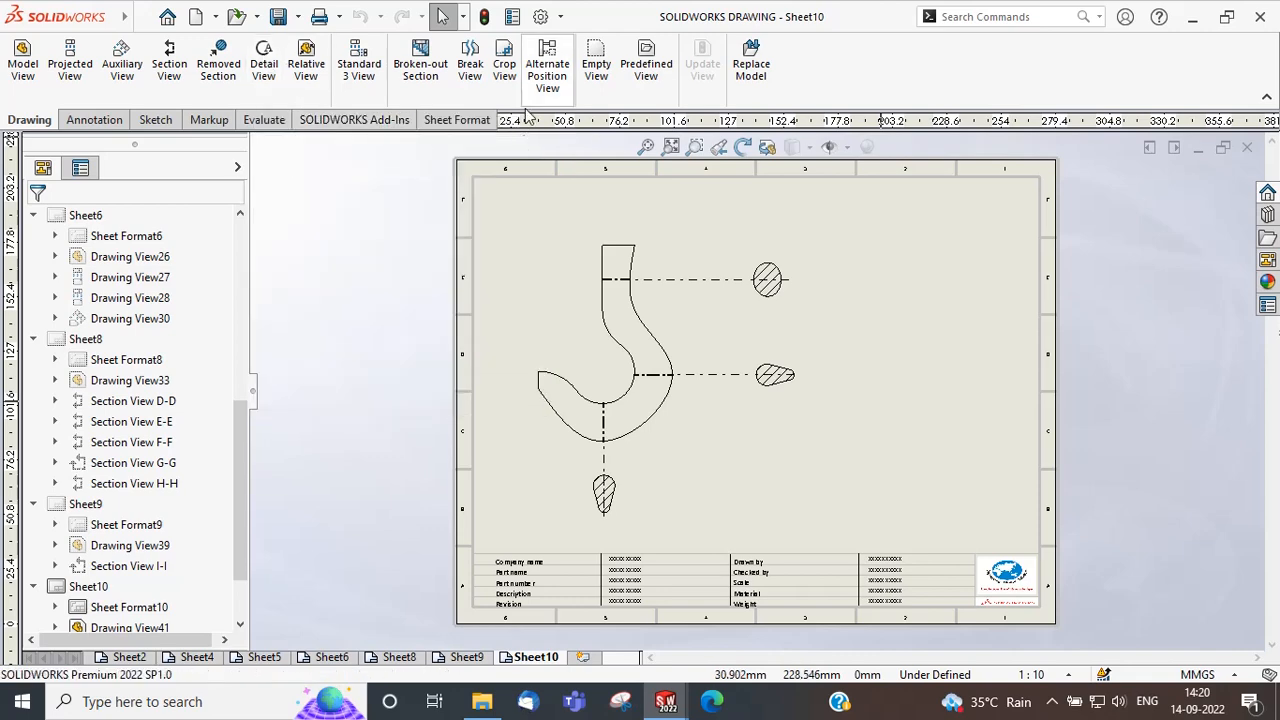
On Sheet9, create a circular detail view of the right end of section I-I and place it to the right of the section.
left_click(465, 657)
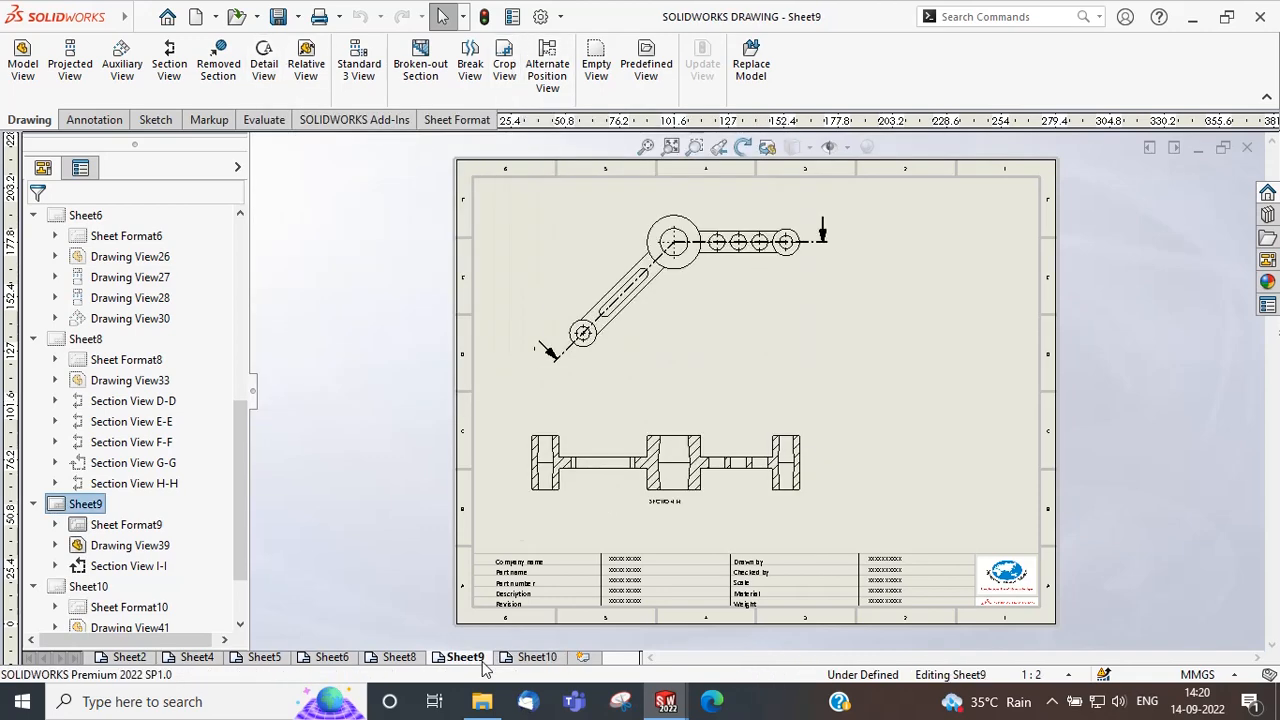
left_click(264, 63)
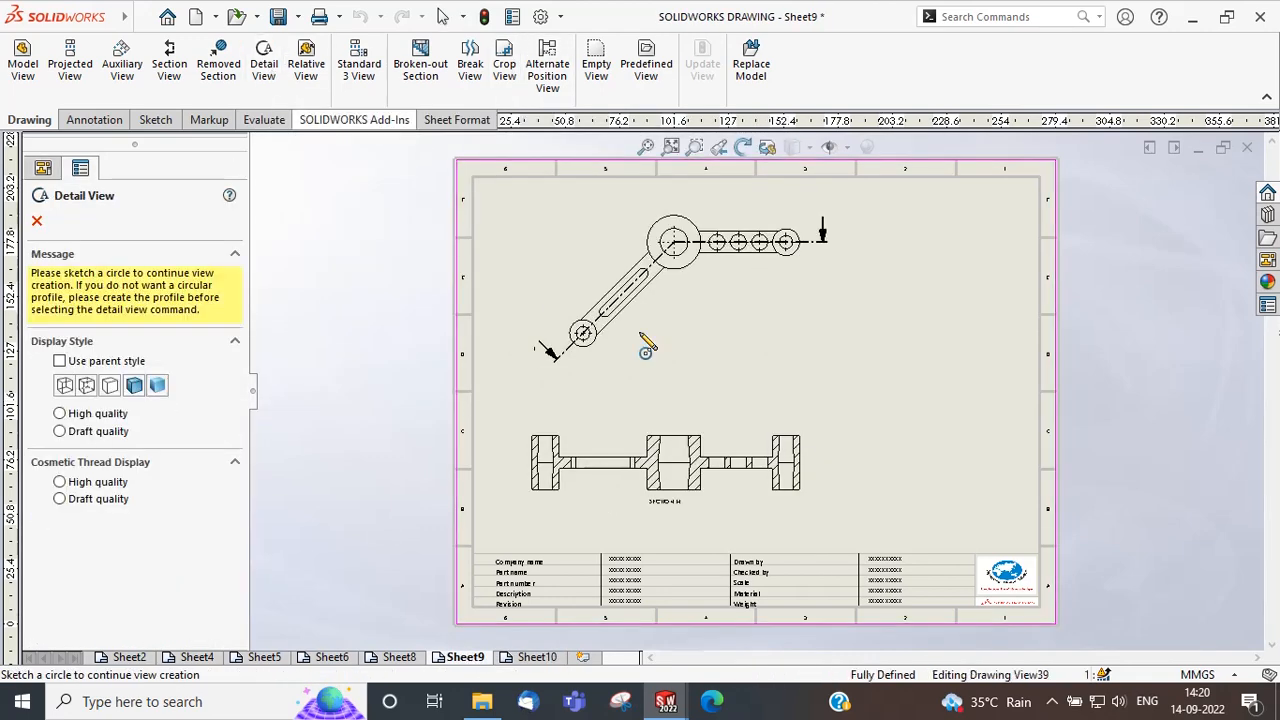
scroll(830, 505, "down", 5)
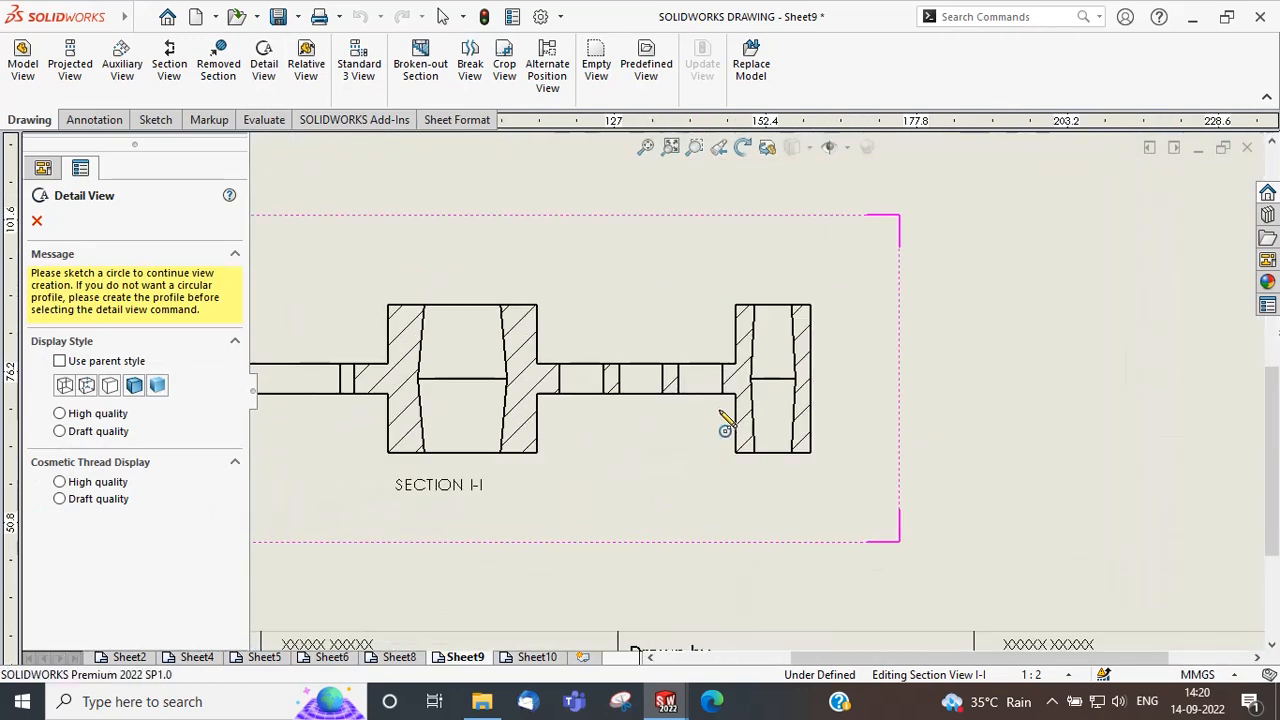
left_click(720, 410)
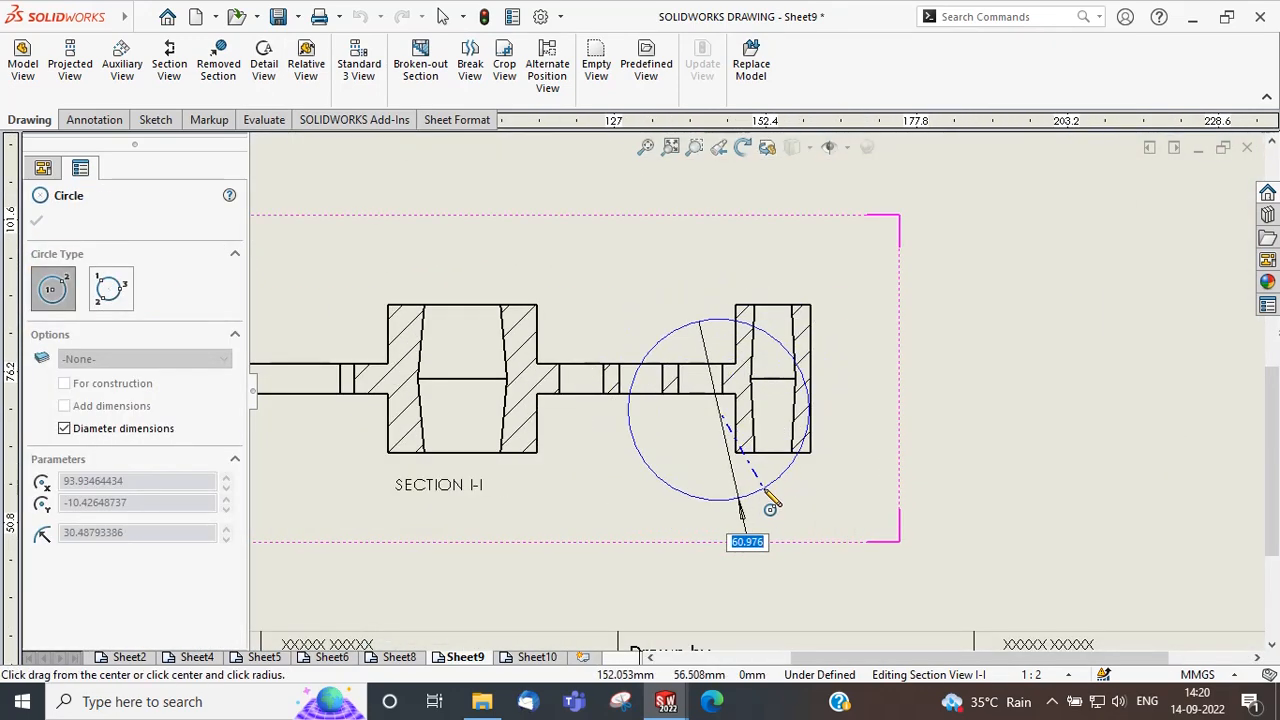
left_click(766, 492)
scroll(865, 345, "up", 5)
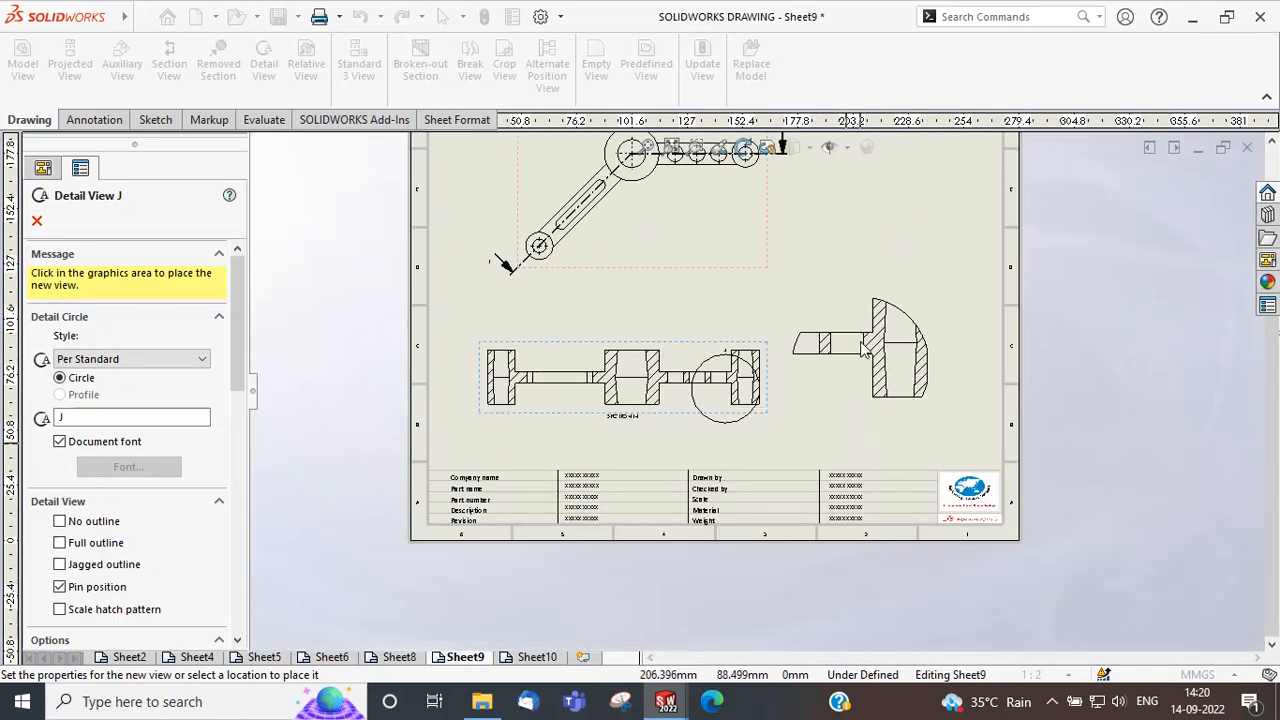
left_click(851, 288)
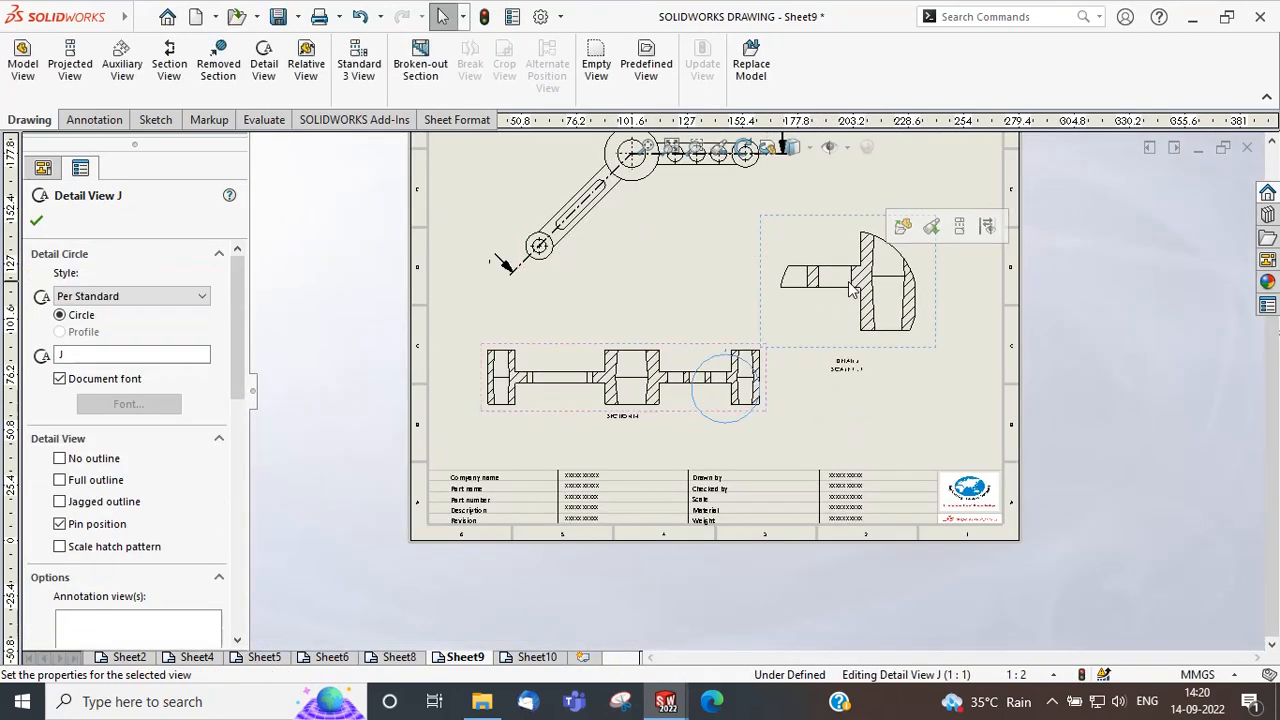
left_click(881, 402)
Enlarge the detail J circle on section I-I so the detail view takes in more of the end boss and drilled arm.
scroll(740, 380, "down", 5)
left_click(762, 372)
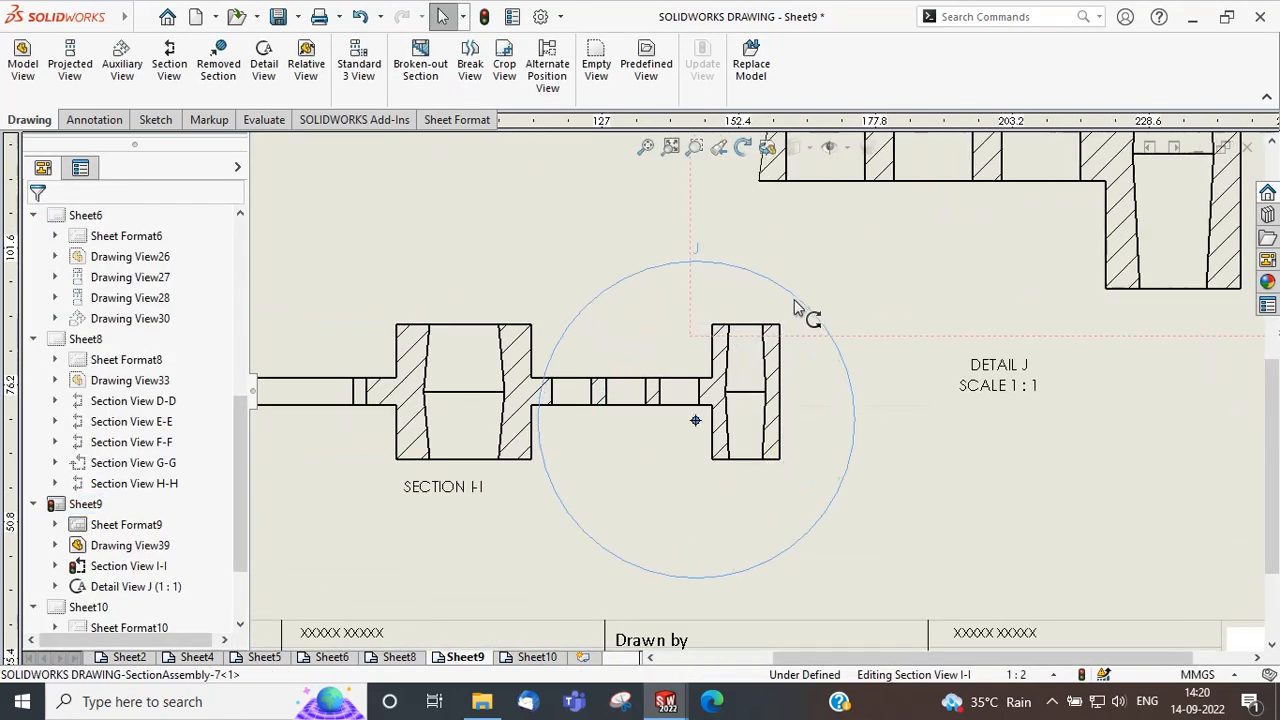
scroll(820, 340, "up", 4)
left_click_drag(767, 483, 757, 455)
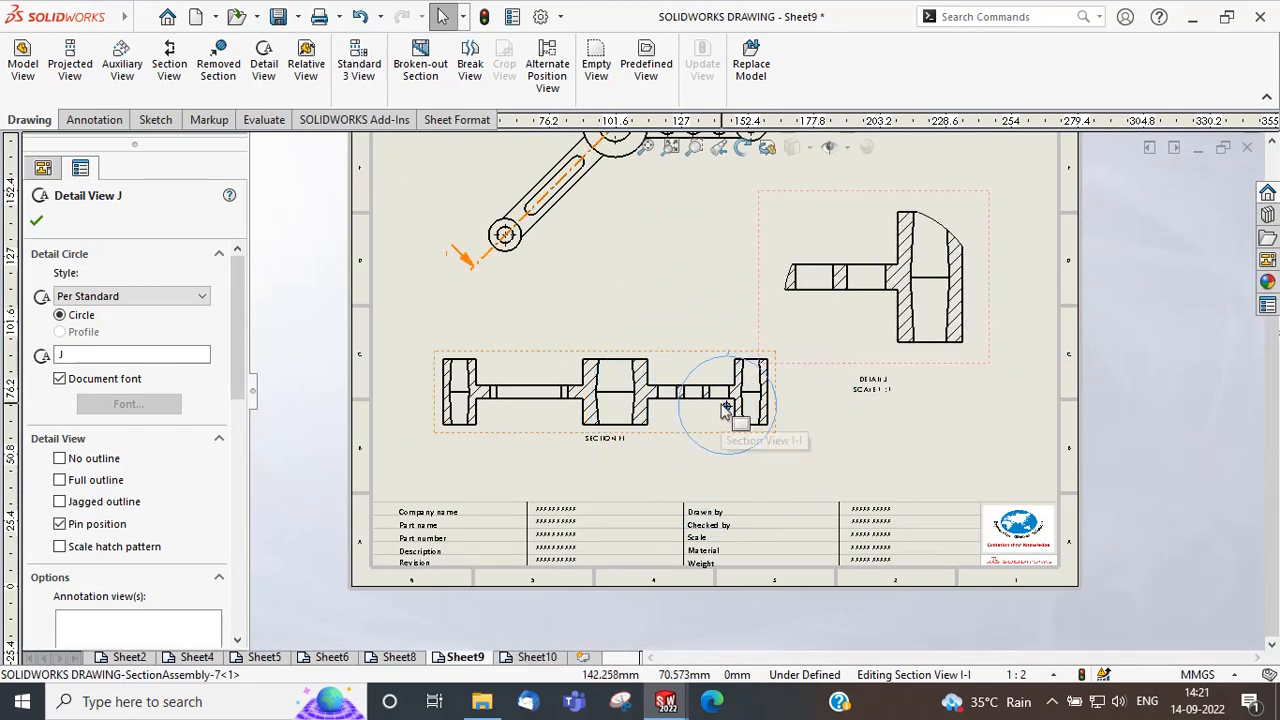
Centre the detail J circle on the right end boss of section I-I and give the detail view a jagged outline.
left_click_drag(726, 410, 757, 403)
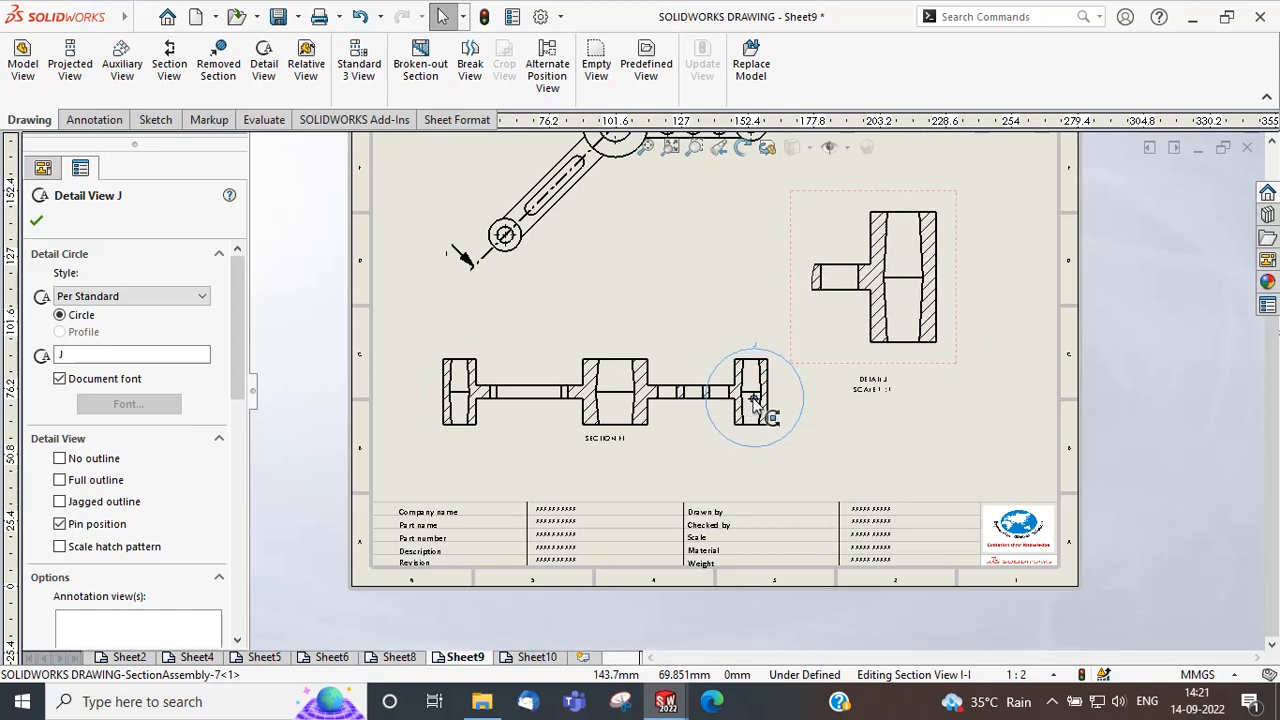
left_click(810, 468)
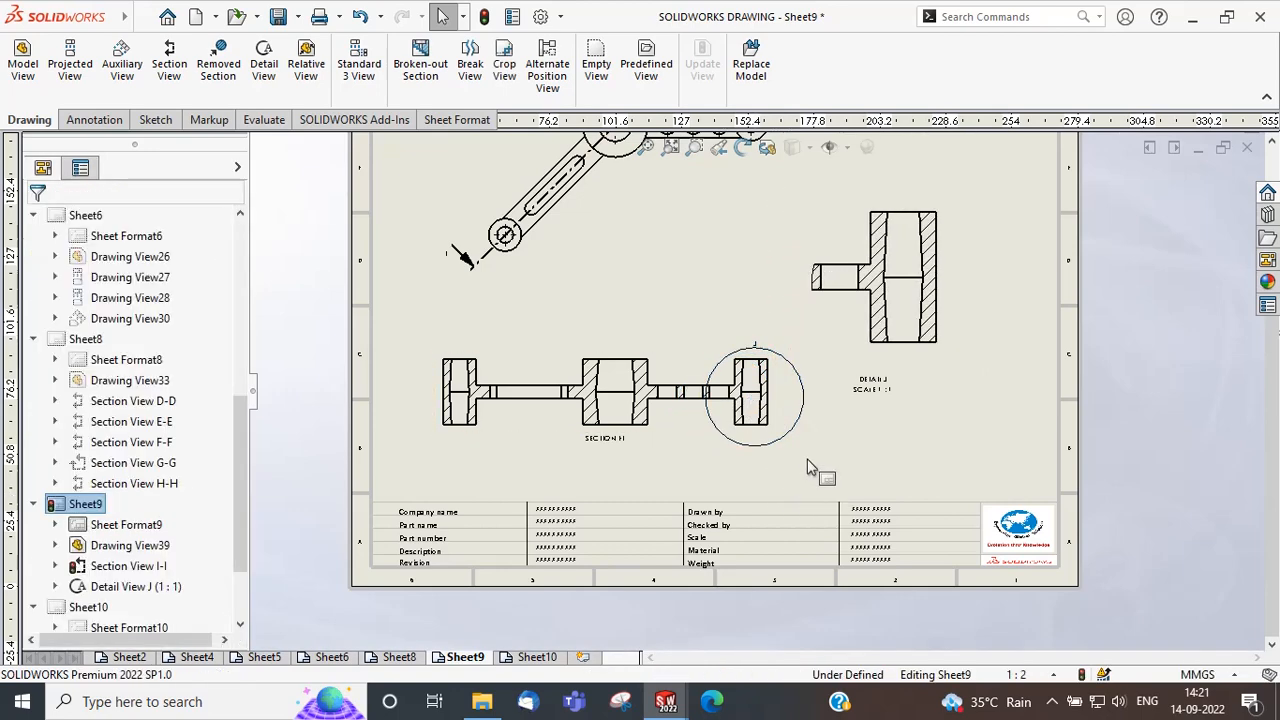
left_click(810, 335)
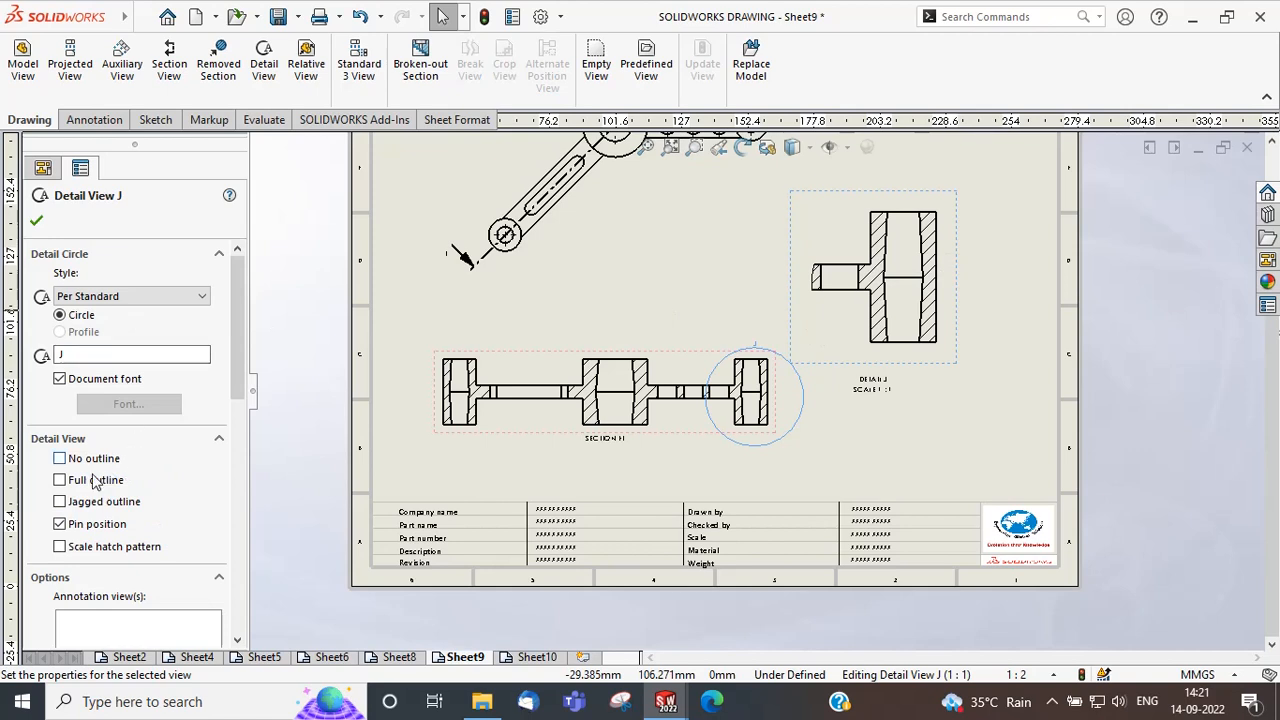
left_click(60, 480)
left_click(60, 480)
left_click(104, 502)
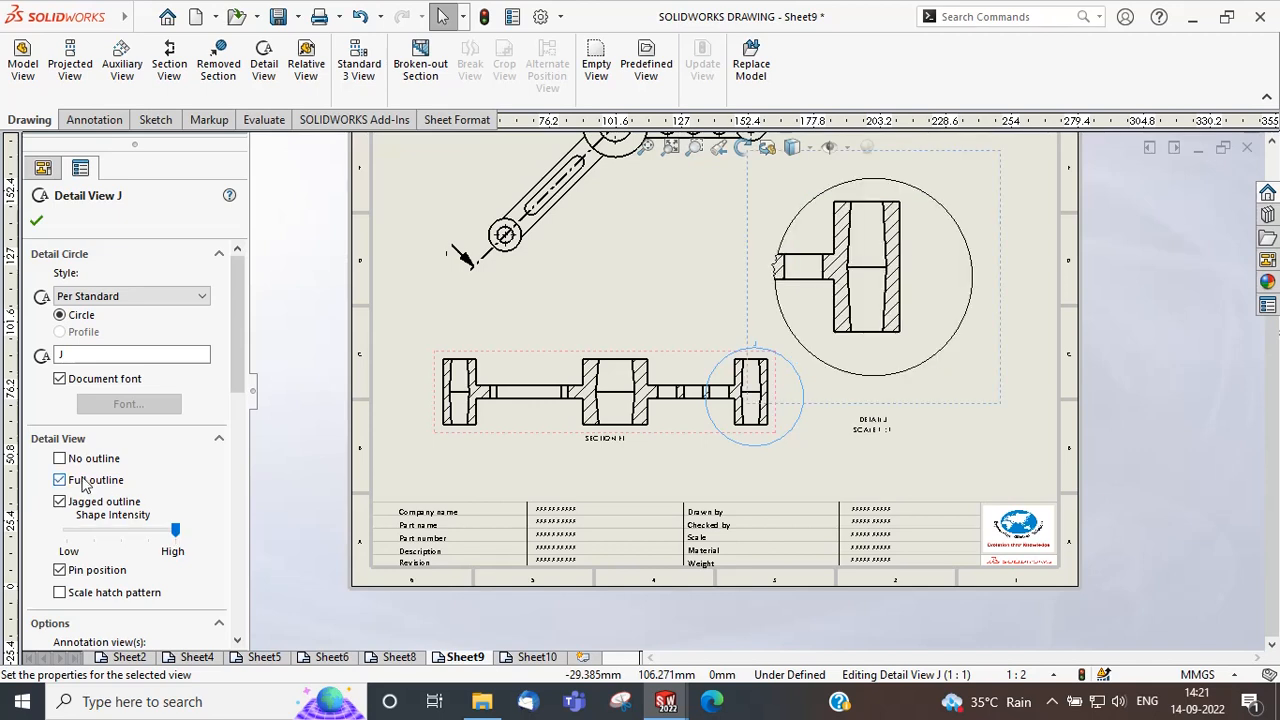
left_click(59, 480)
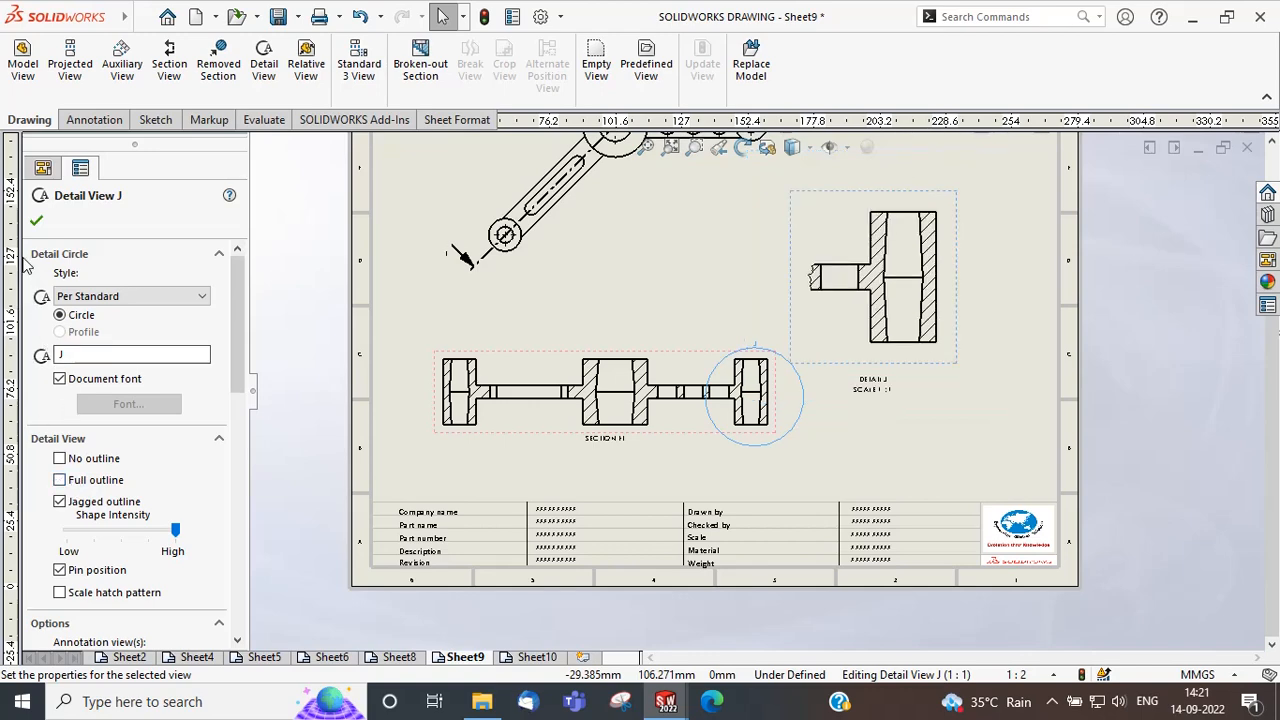
left_click(36, 220)
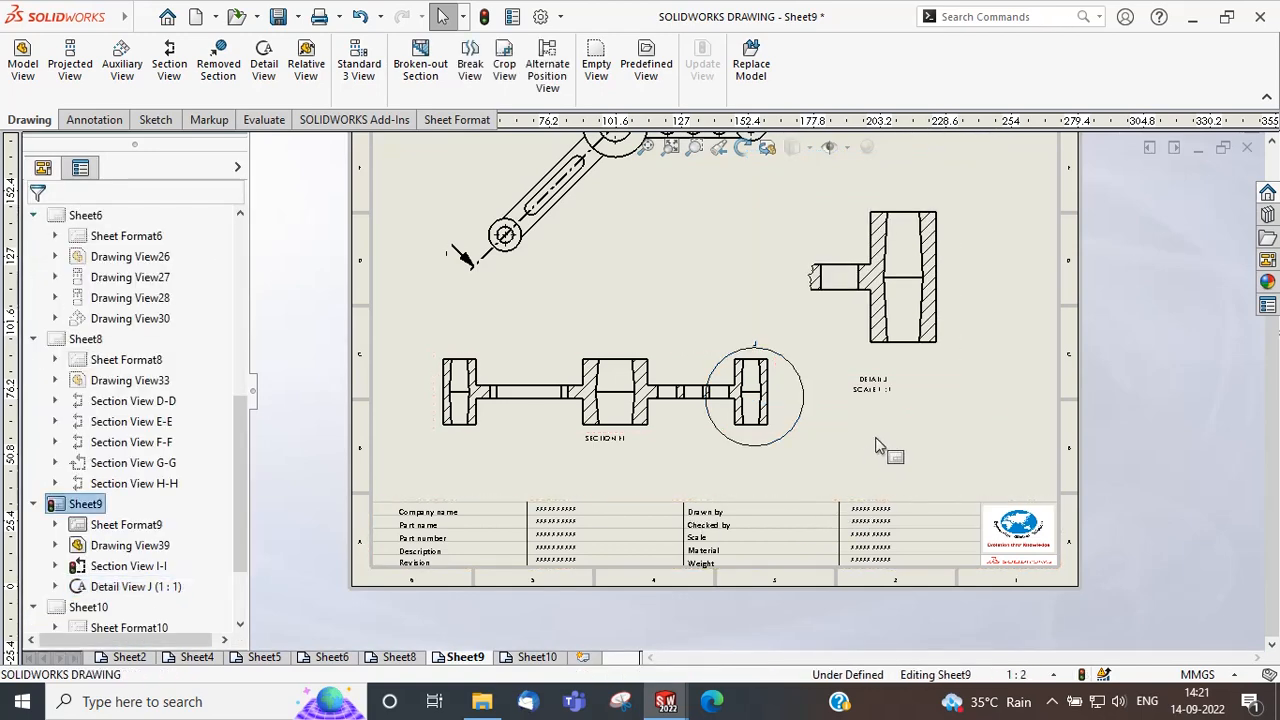
On Sheet8, sketch a three-point corner rectangle about 154 mm wide around the right half of section G-G, raising its upper edge above the bracket.
left_click(397, 657)
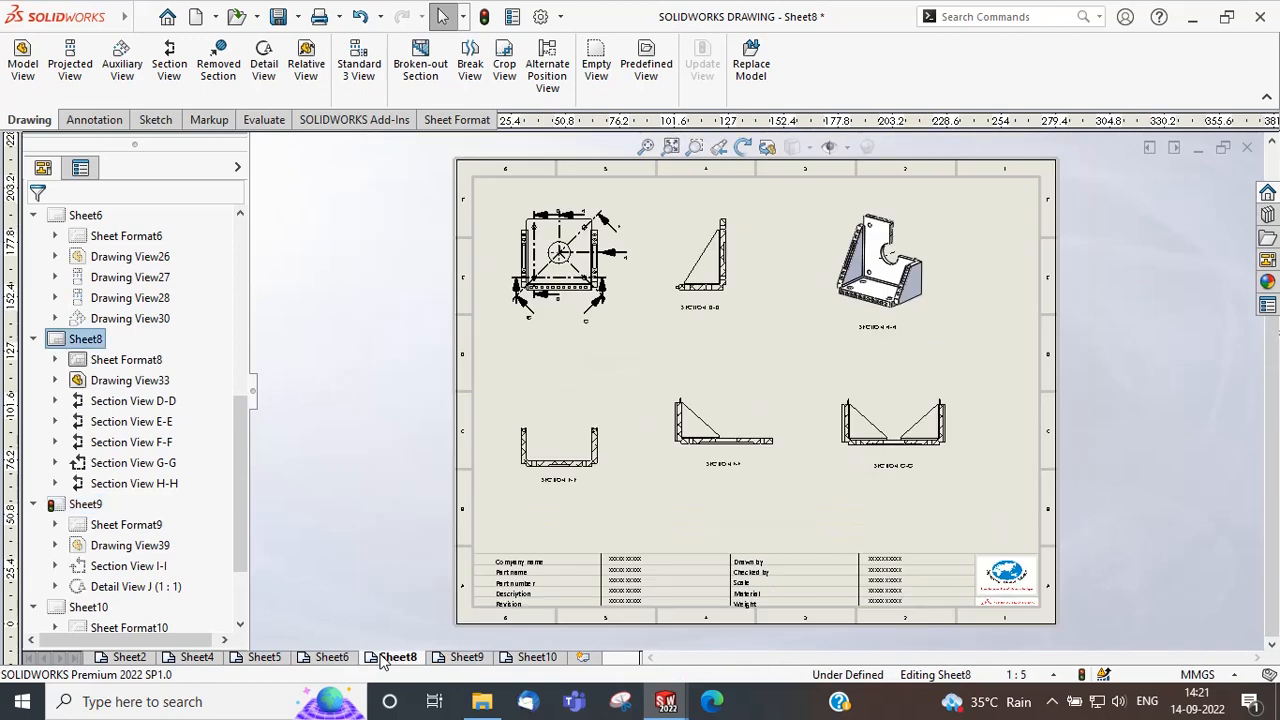
scroll(850, 440, "down", 5)
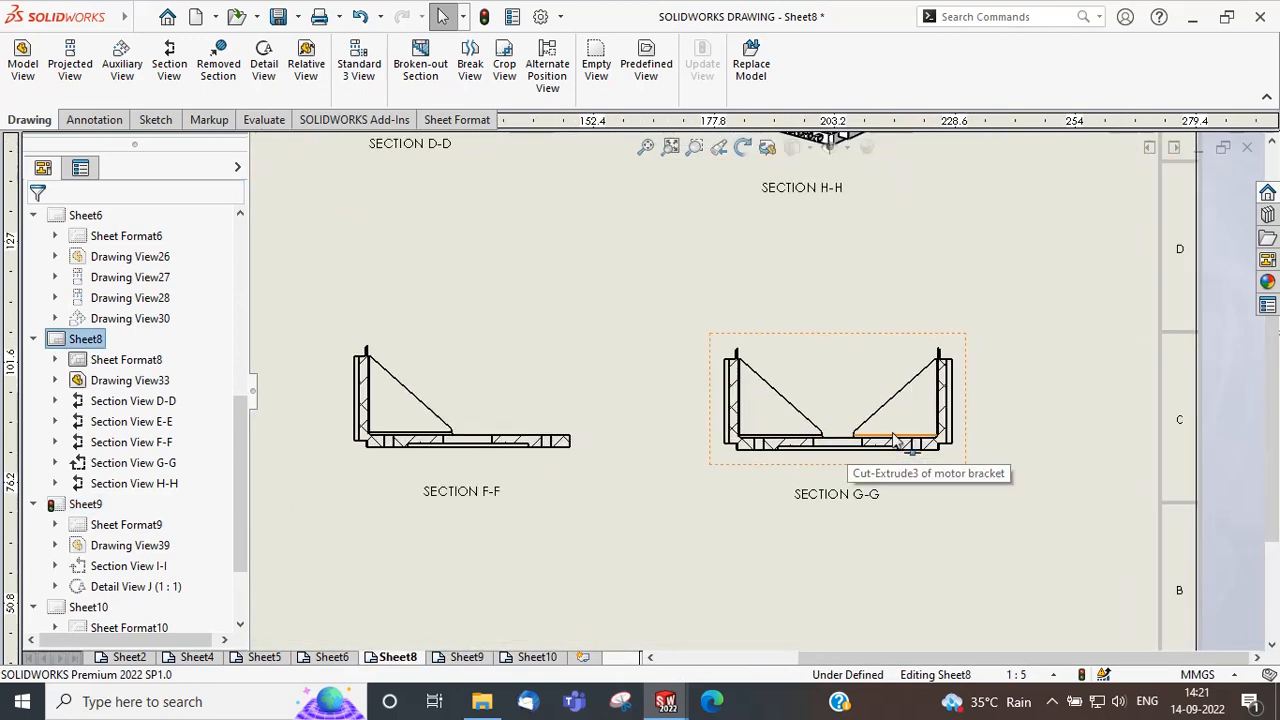
left_click(160, 120)
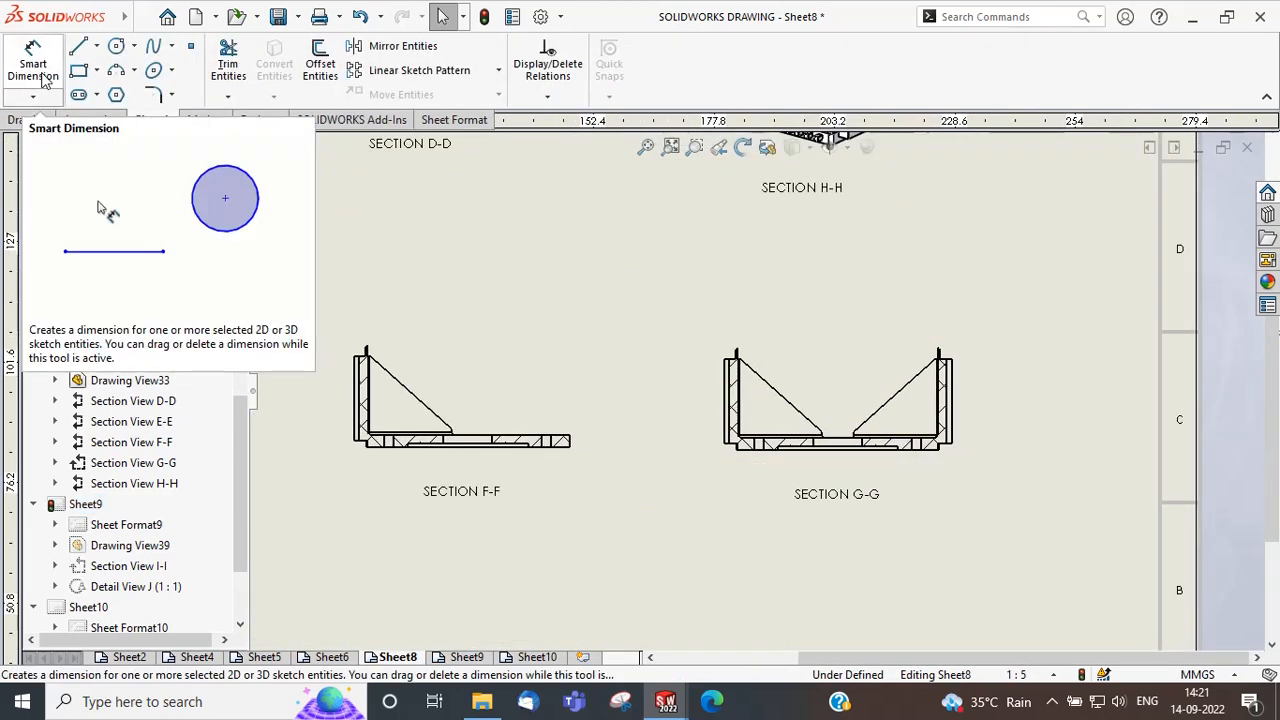
left_click(96, 70)
left_click(140, 145)
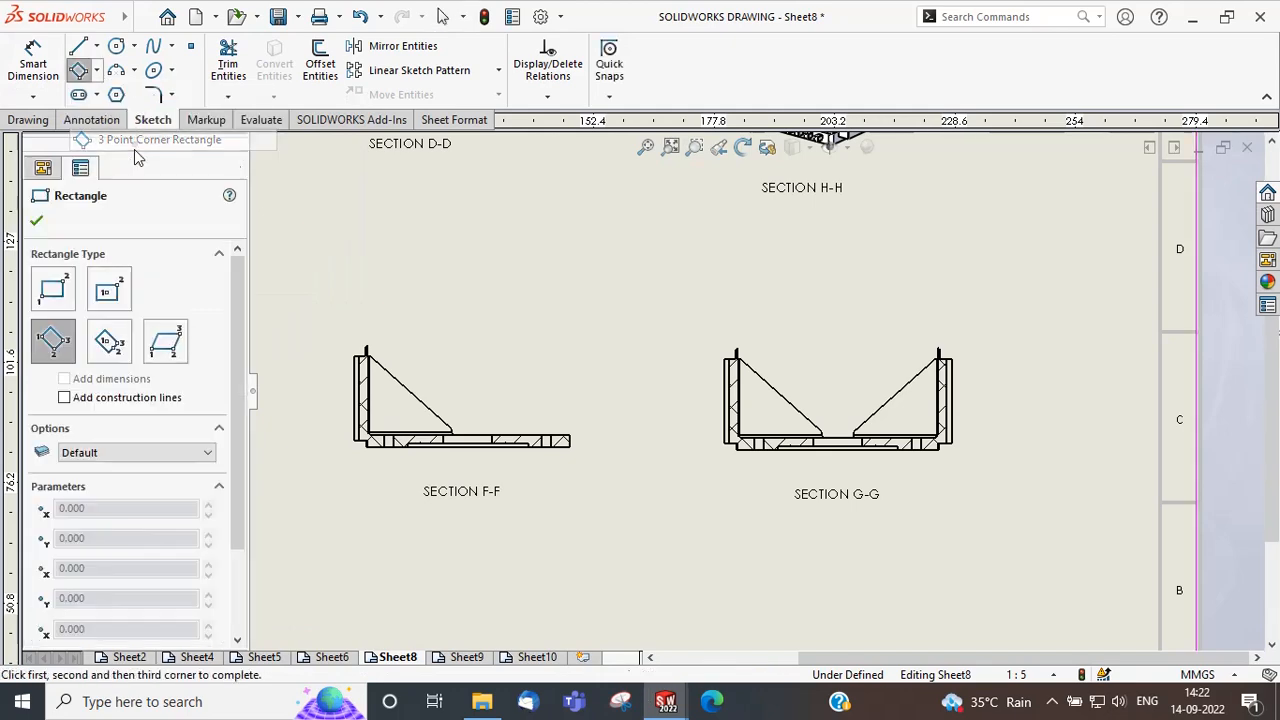
left_click(832, 356)
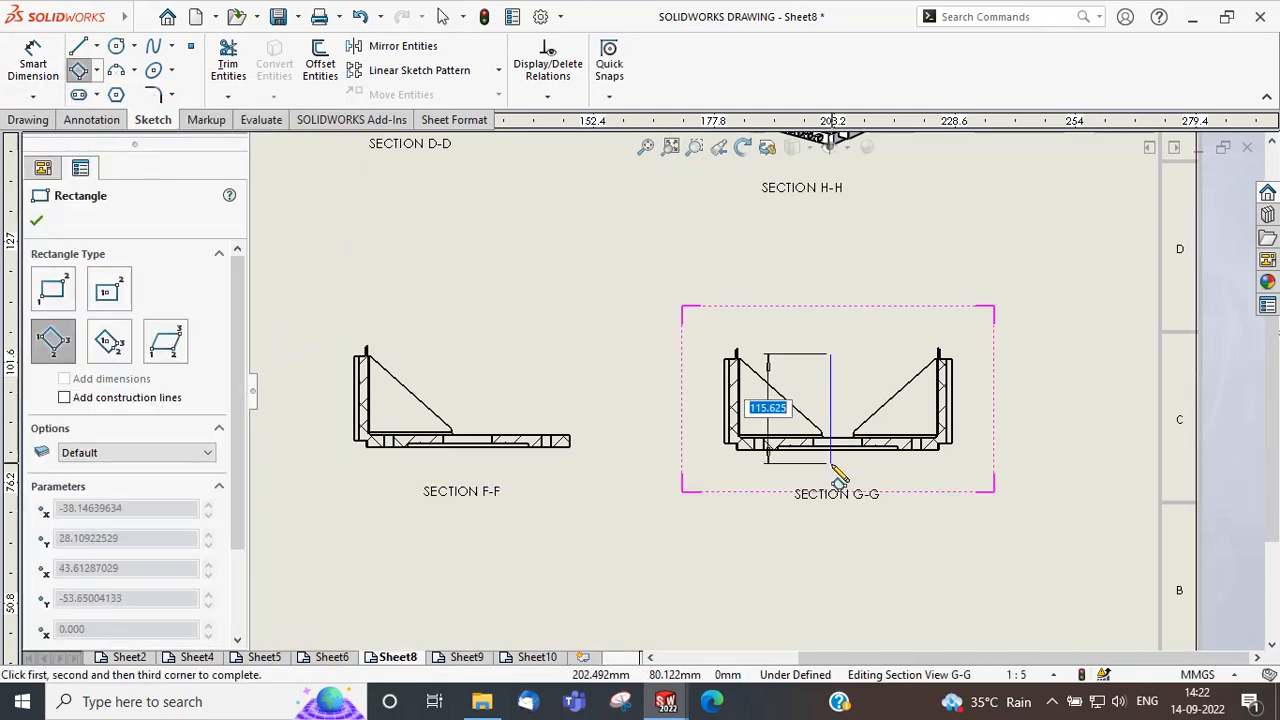
scroll(840, 480, "down", 3)
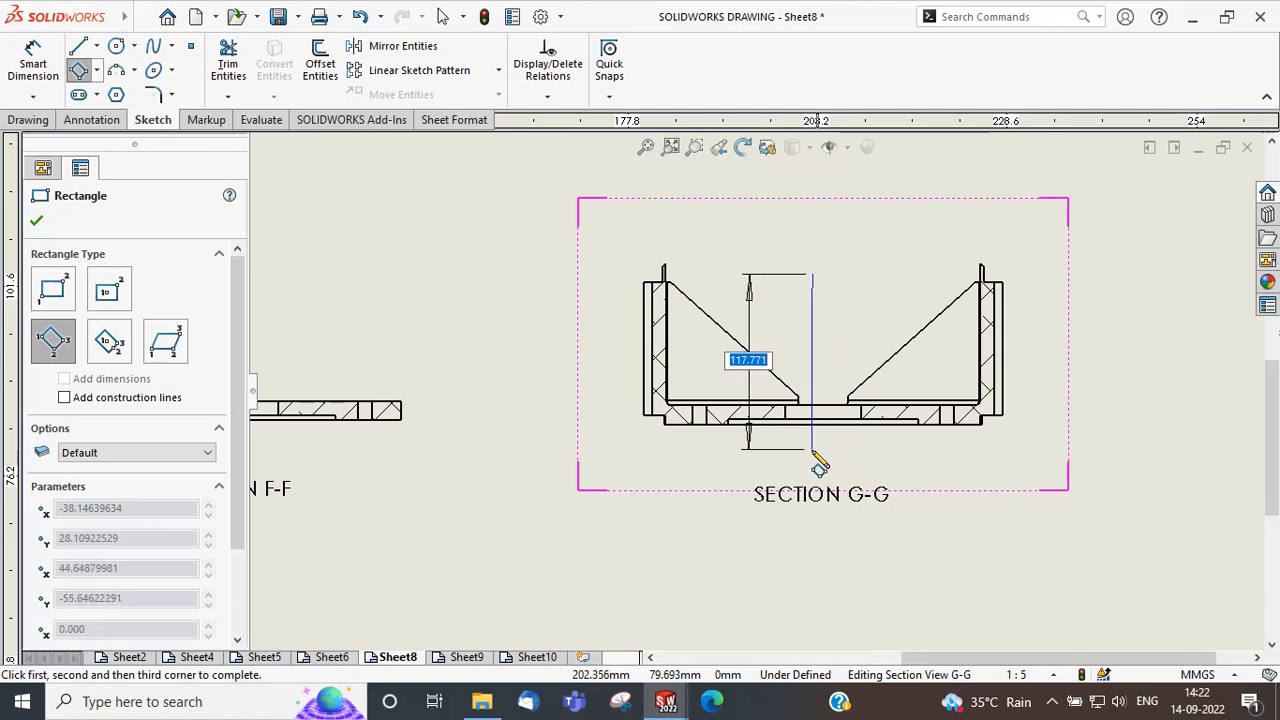
left_click(816, 458)
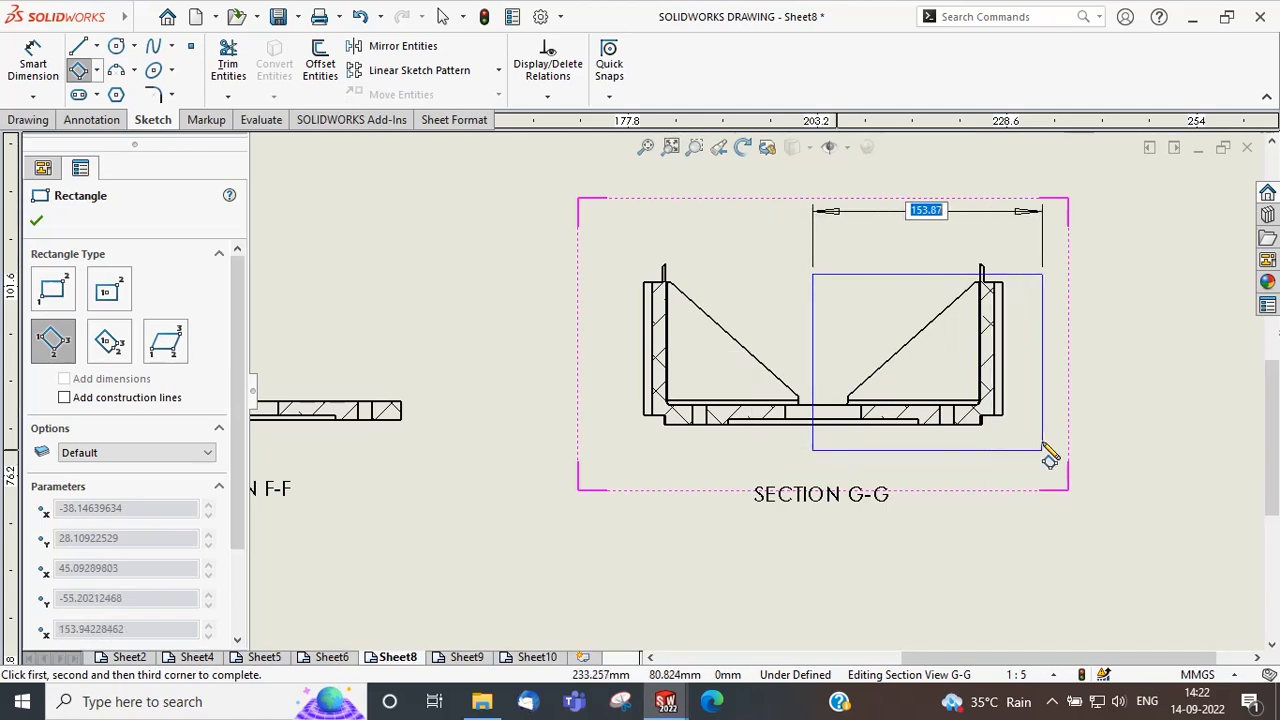
left_click(1045, 451)
key("Escape")
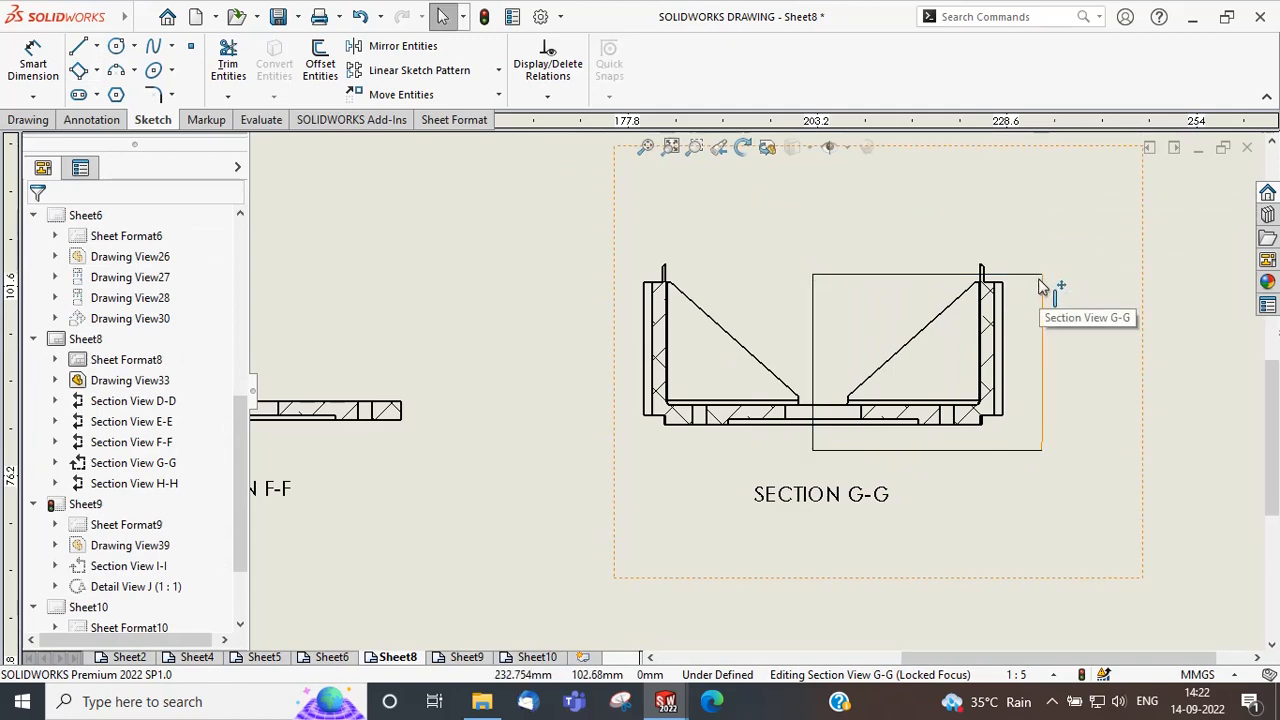
left_click_drag(1034, 275, 1012, 243)
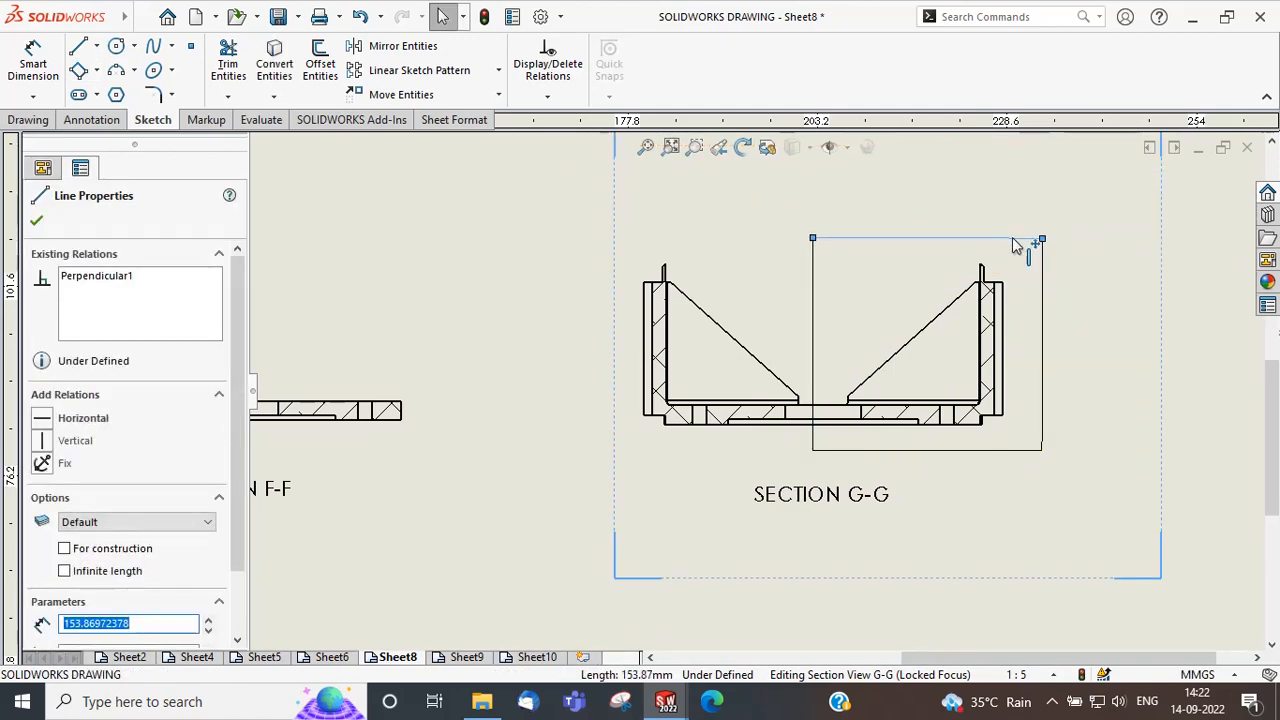
Select the whole rectangle chain and crop section G-G to it.
right_click(1014, 240)
left_click(1043, 251)
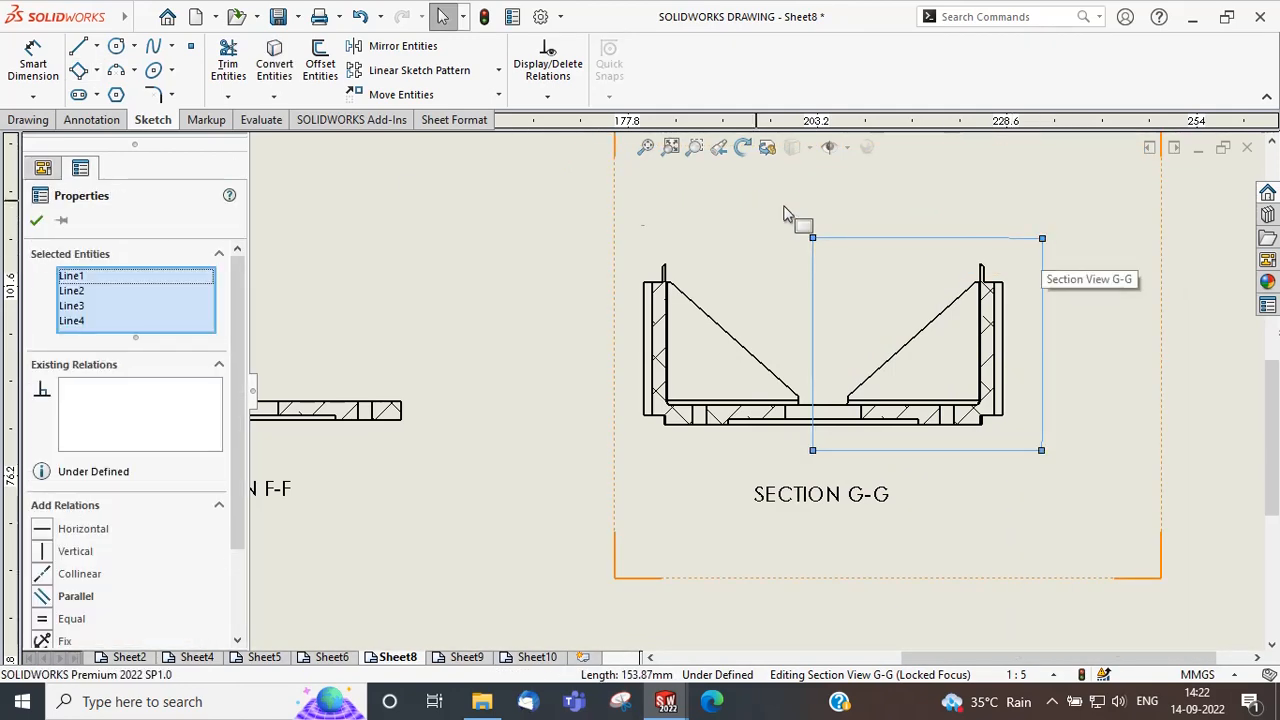
left_click(10, 121)
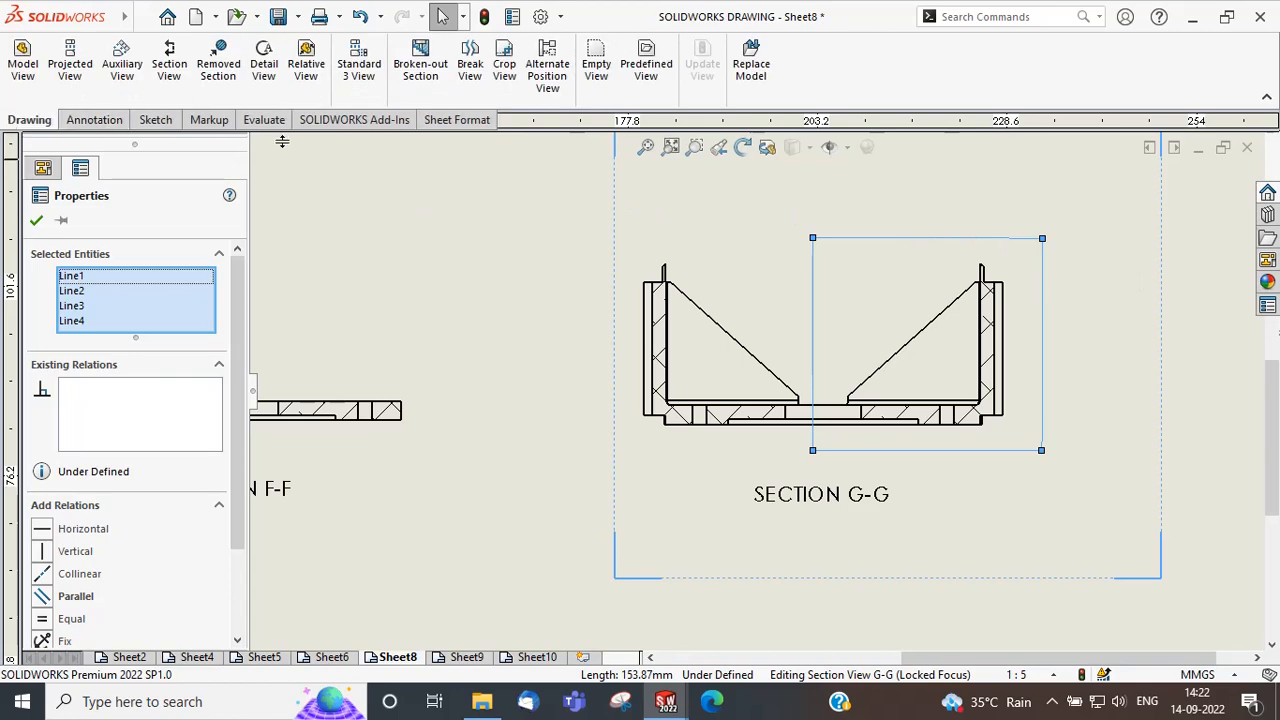
left_click(504, 68)
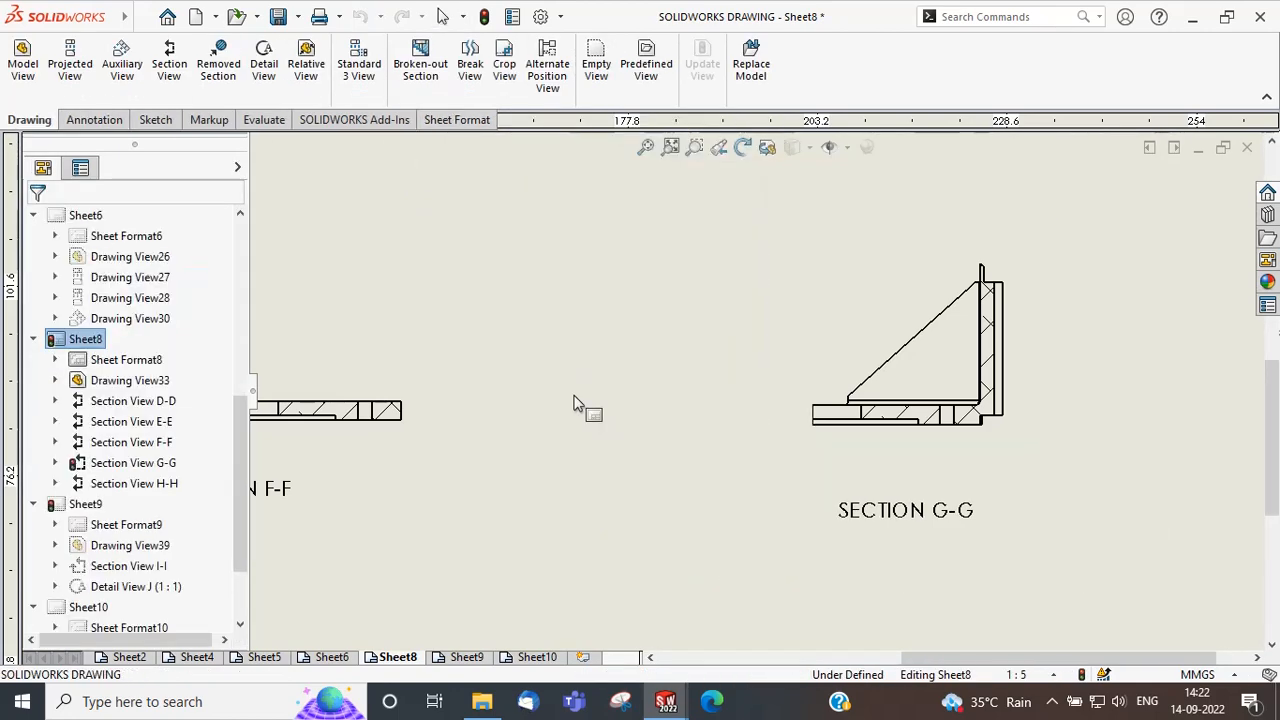
Check the crop options of section G-G and move the cropped view closer to section F-F.
key("f")
right_click(922, 428)
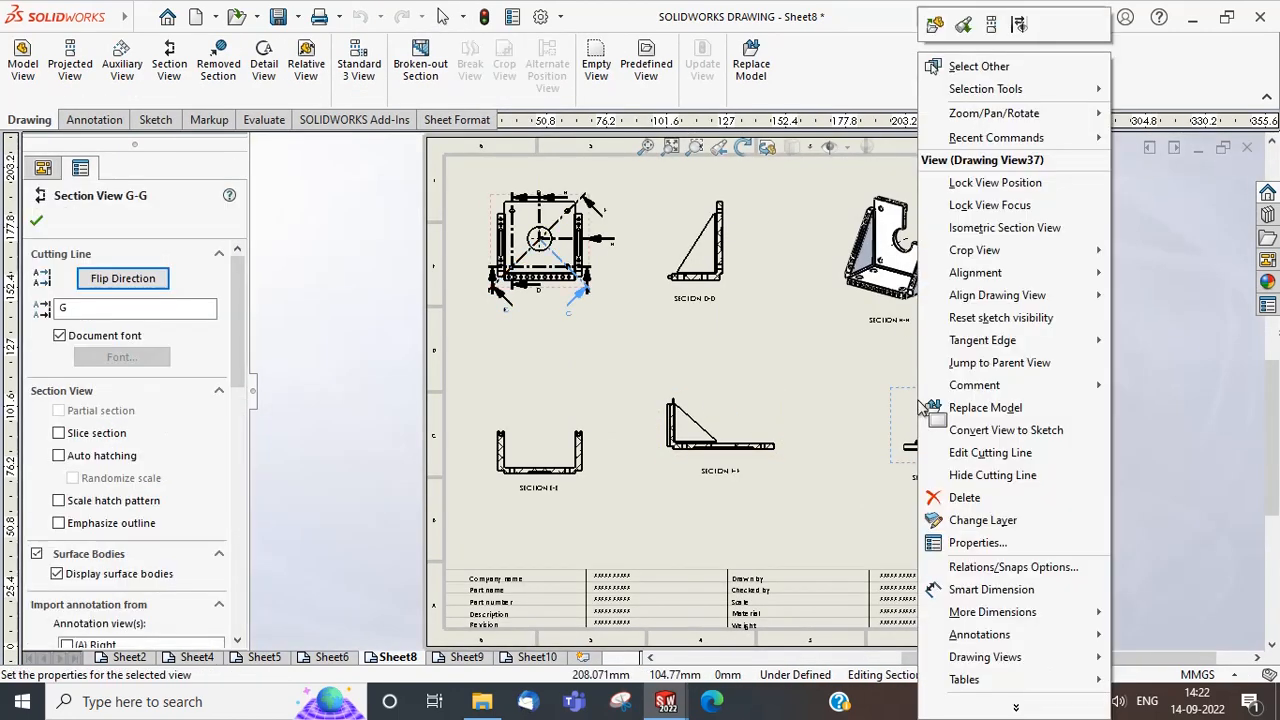
mouse_move(1022, 258)
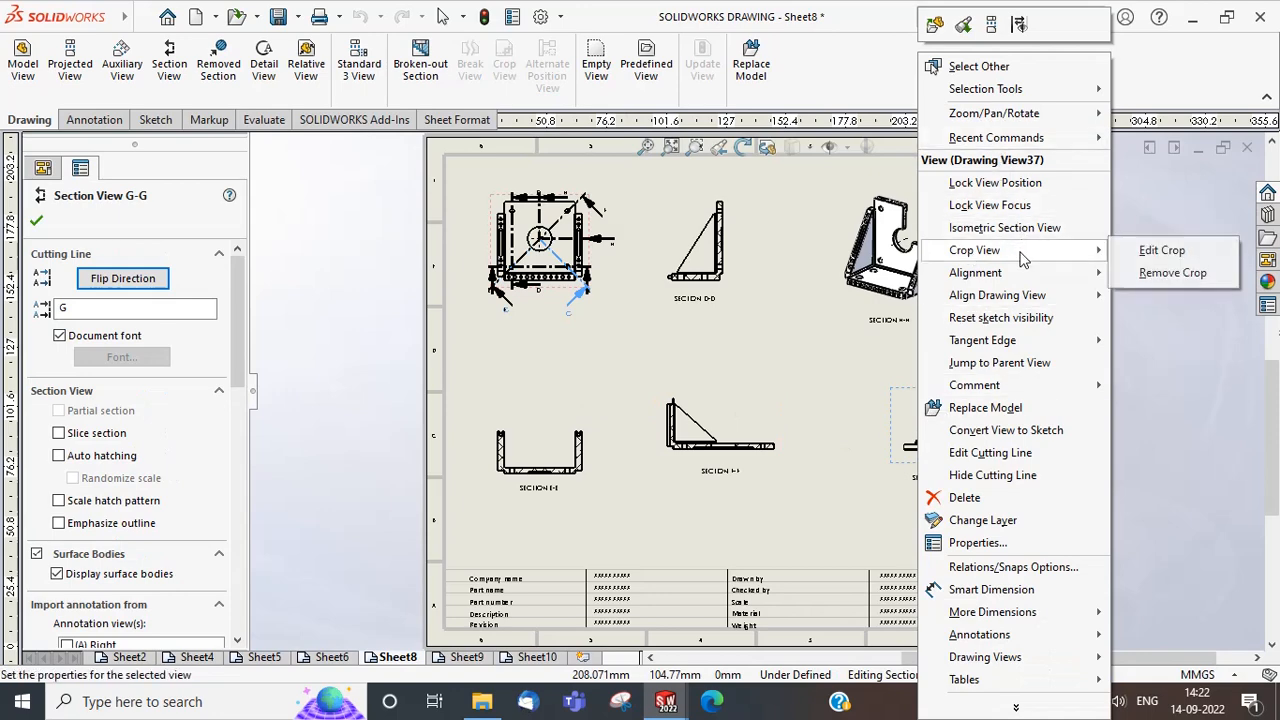
left_click(1150, 272)
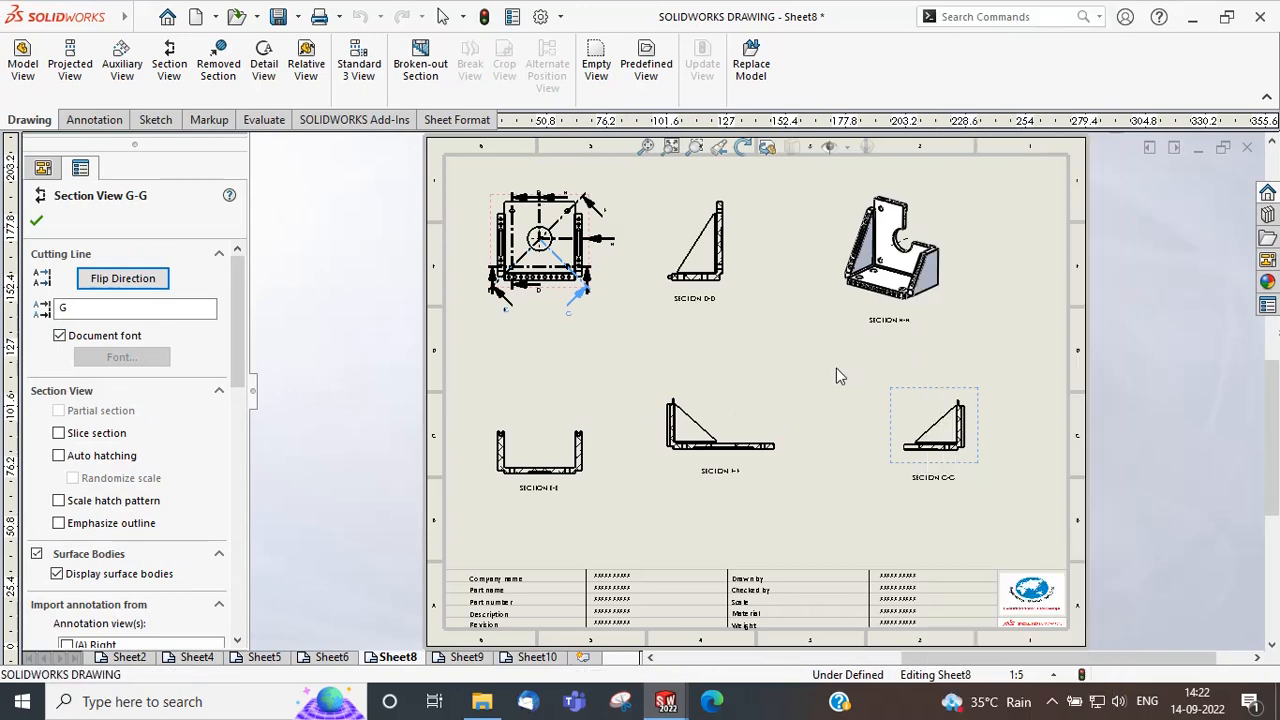
left_click_drag(835, 404, 830, 403)
left_click(988, 439)
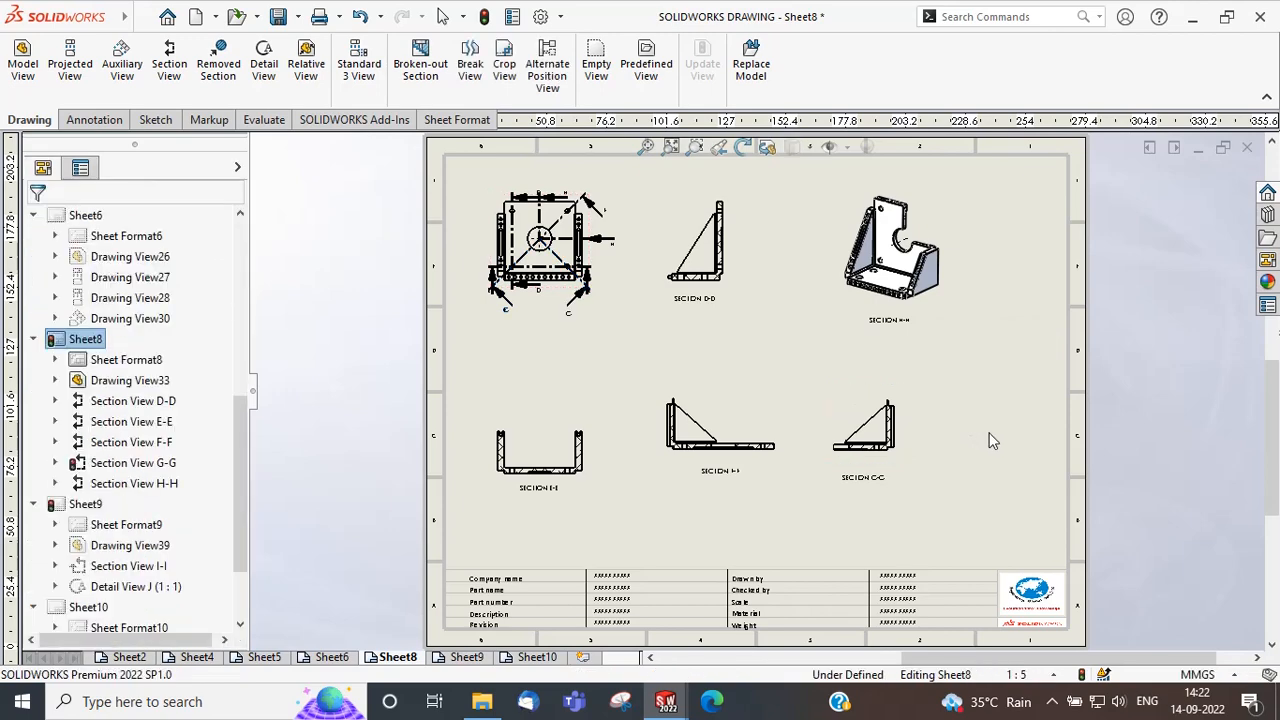
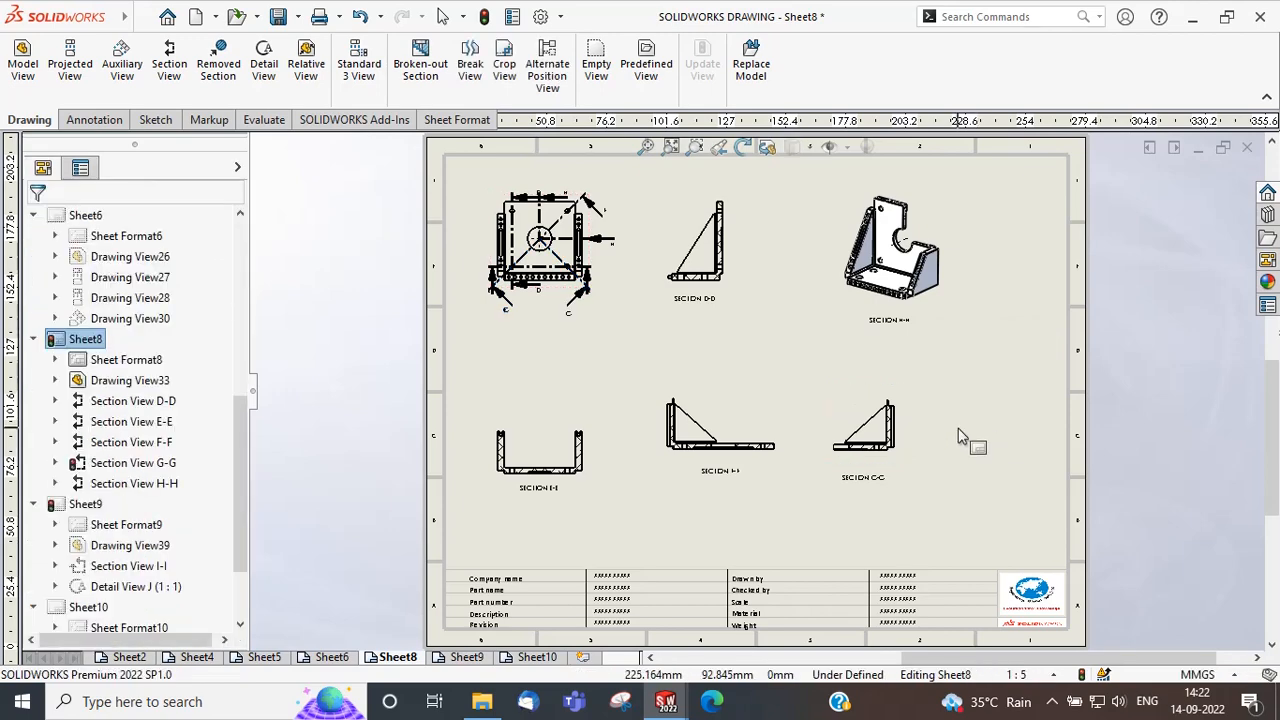
Add a new drawing sheet after the crane hook sheet, Sheet10.
left_click(540, 656)
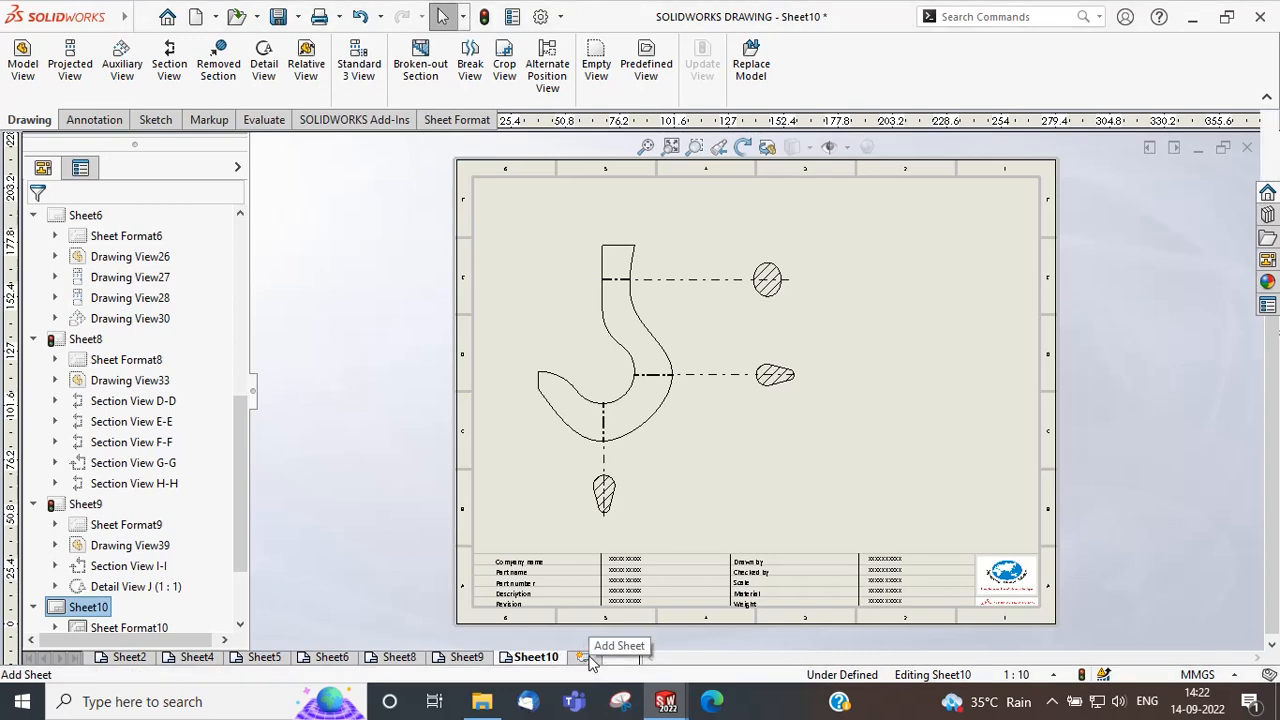
left_click(588, 659)
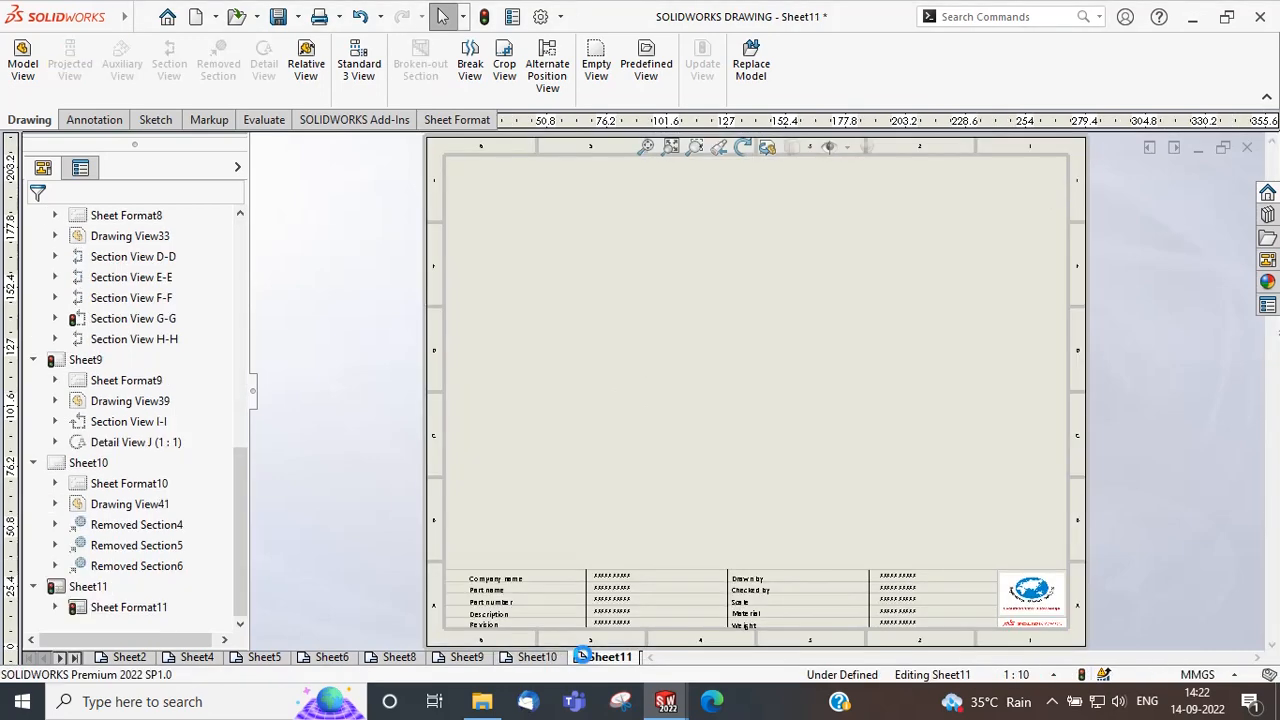
left_click(22, 62)
left_click(100, 358)
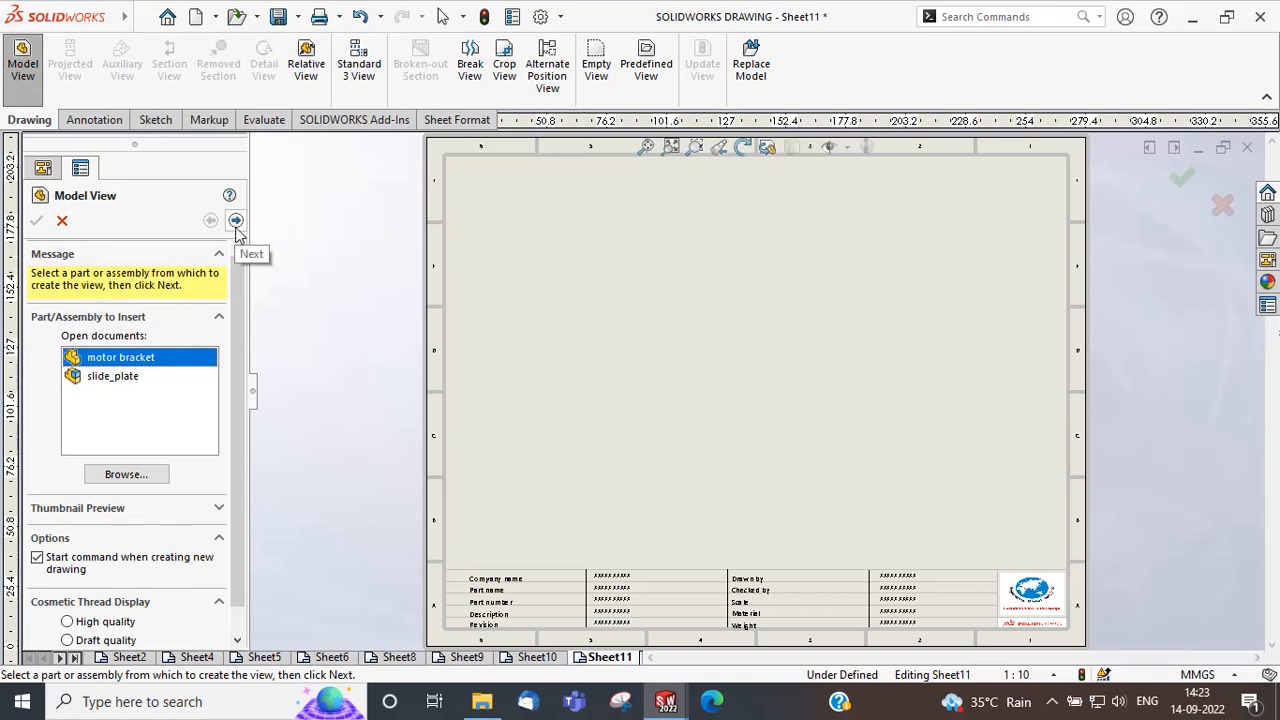
key("Escape")
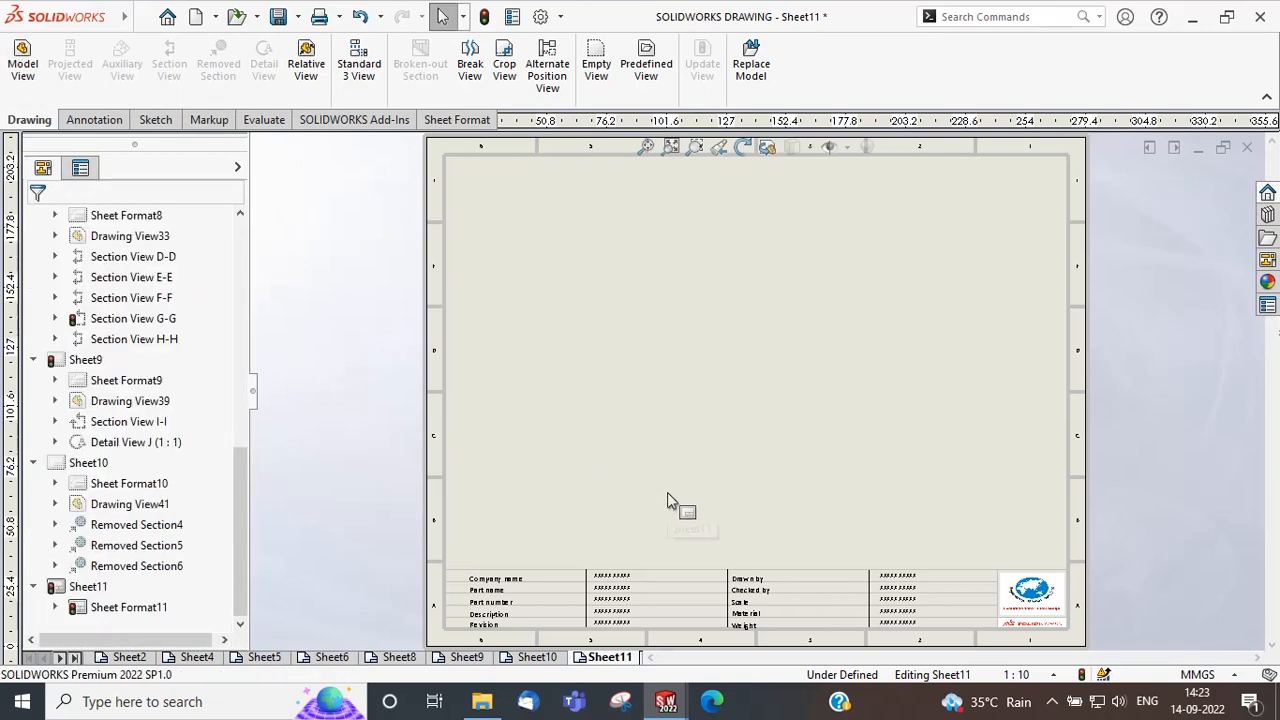
Insert the standard three views of the motor bracket on Sheet11.
left_click(359, 64)
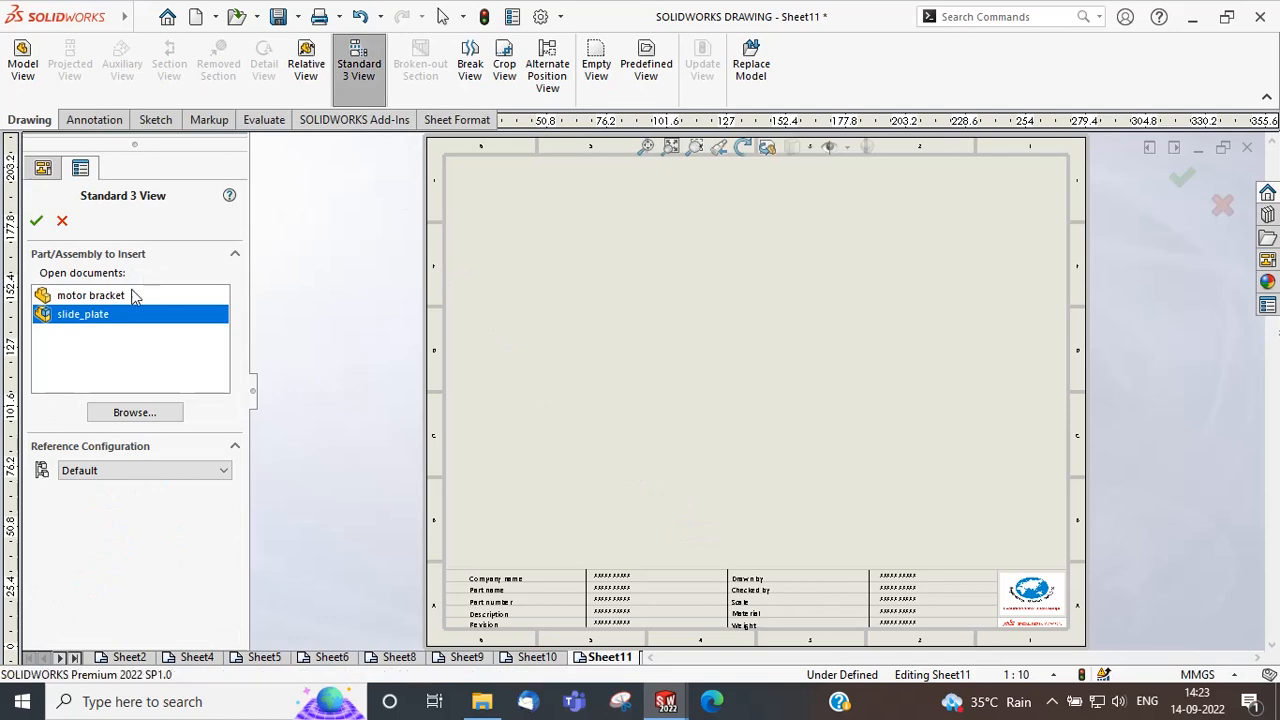
left_click(120, 300)
left_click(36, 221)
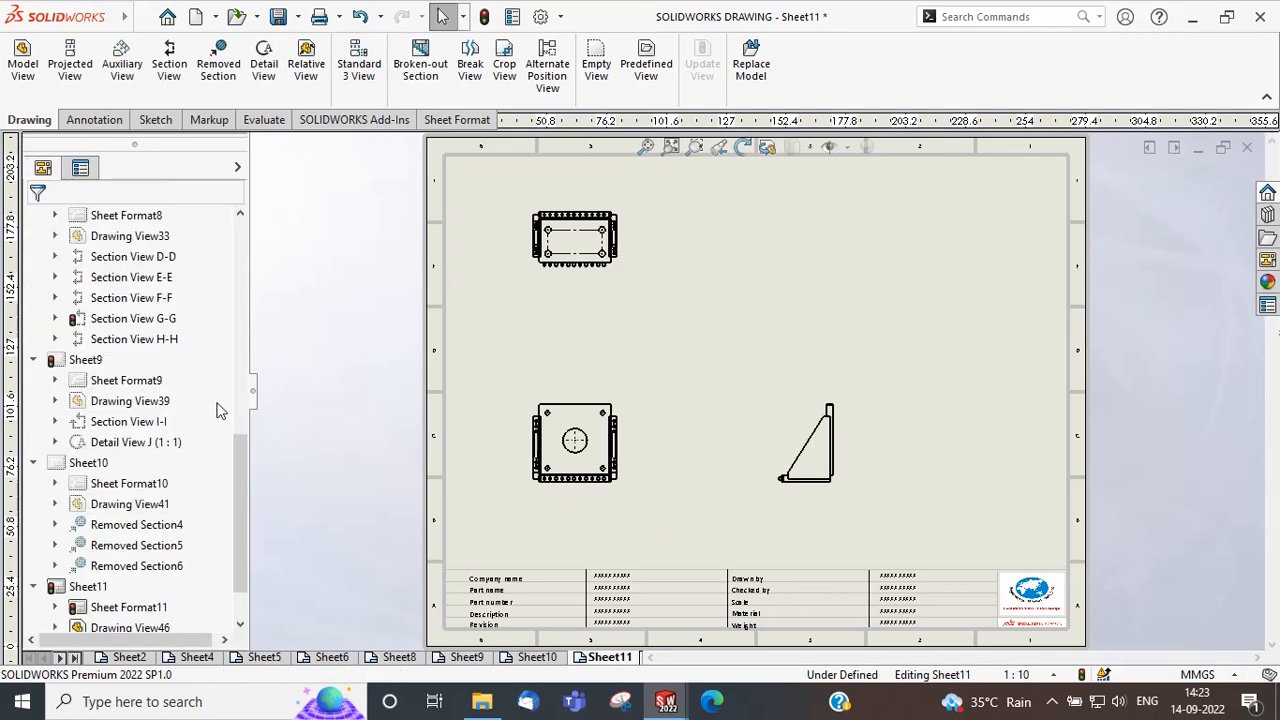
Check the projection type in Sheet11's sheet properties.
right_click(612, 657)
left_click(680, 617)
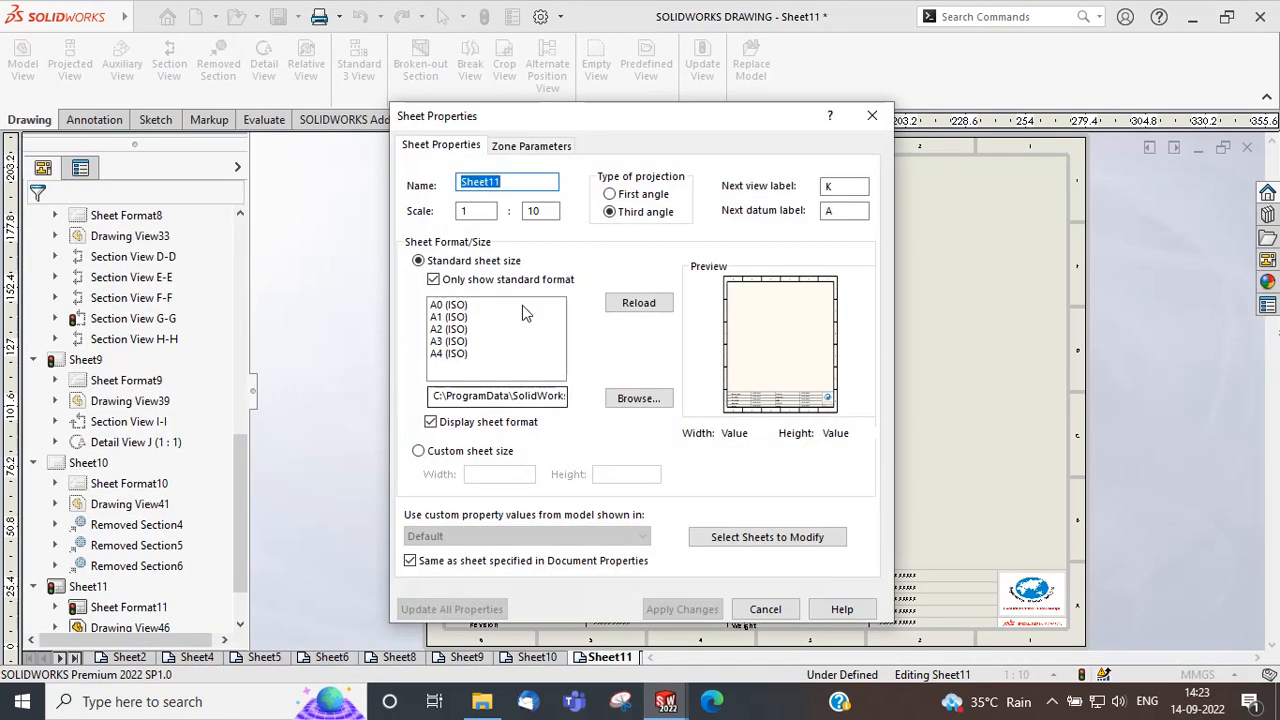
key("Escape")
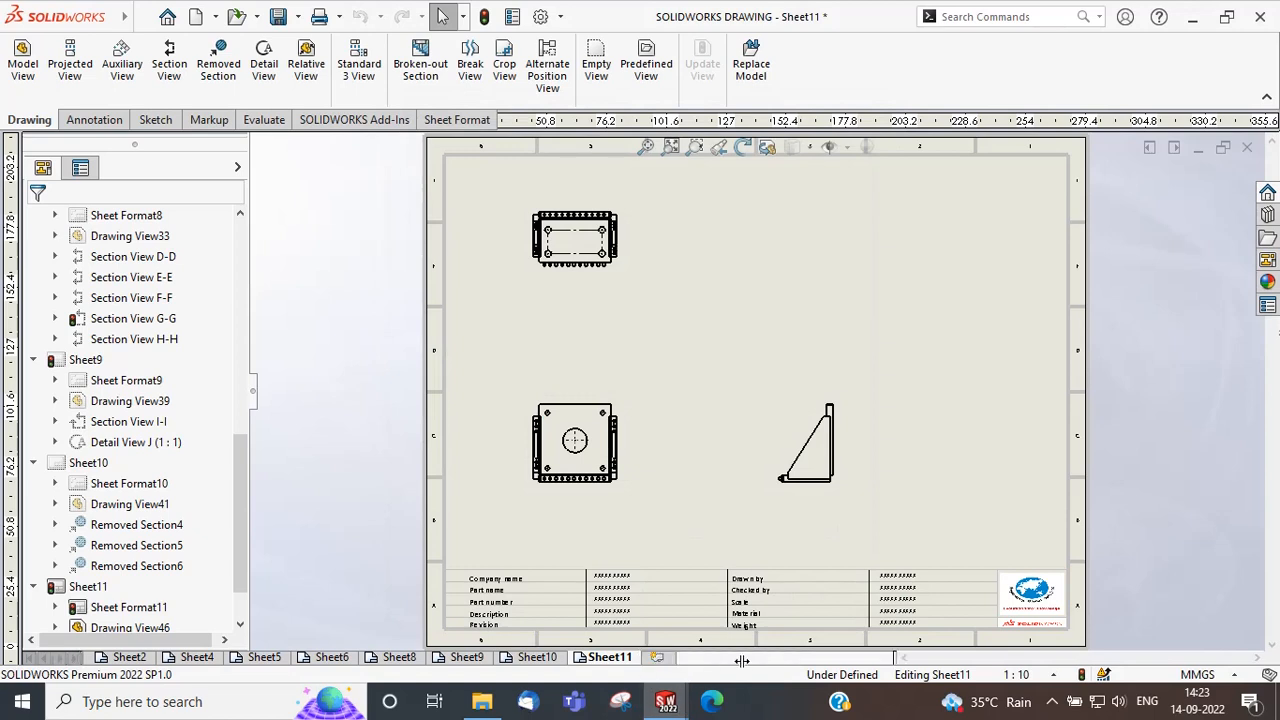
Add two more sheets and set the type of projection of Sheet12 to first angle.
left_click(657, 659)
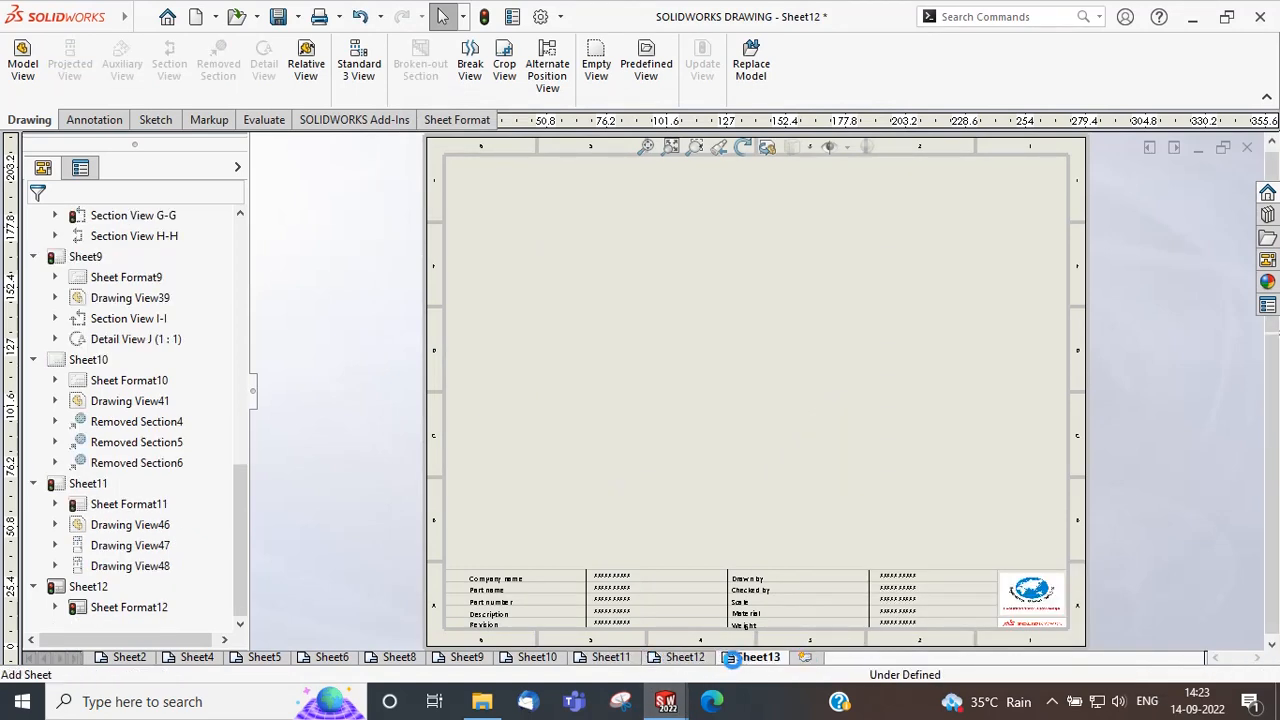
left_click(731, 657)
right_click(684, 657)
left_click(748, 618)
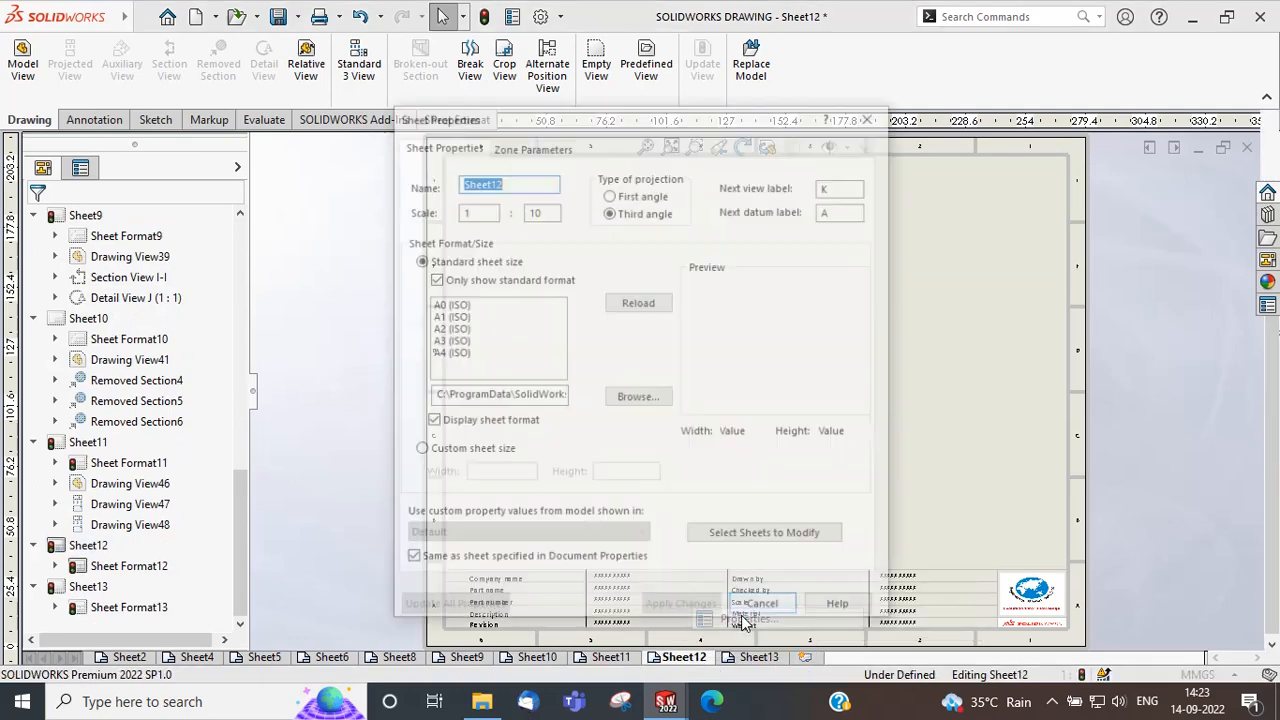
left_click(660, 193)
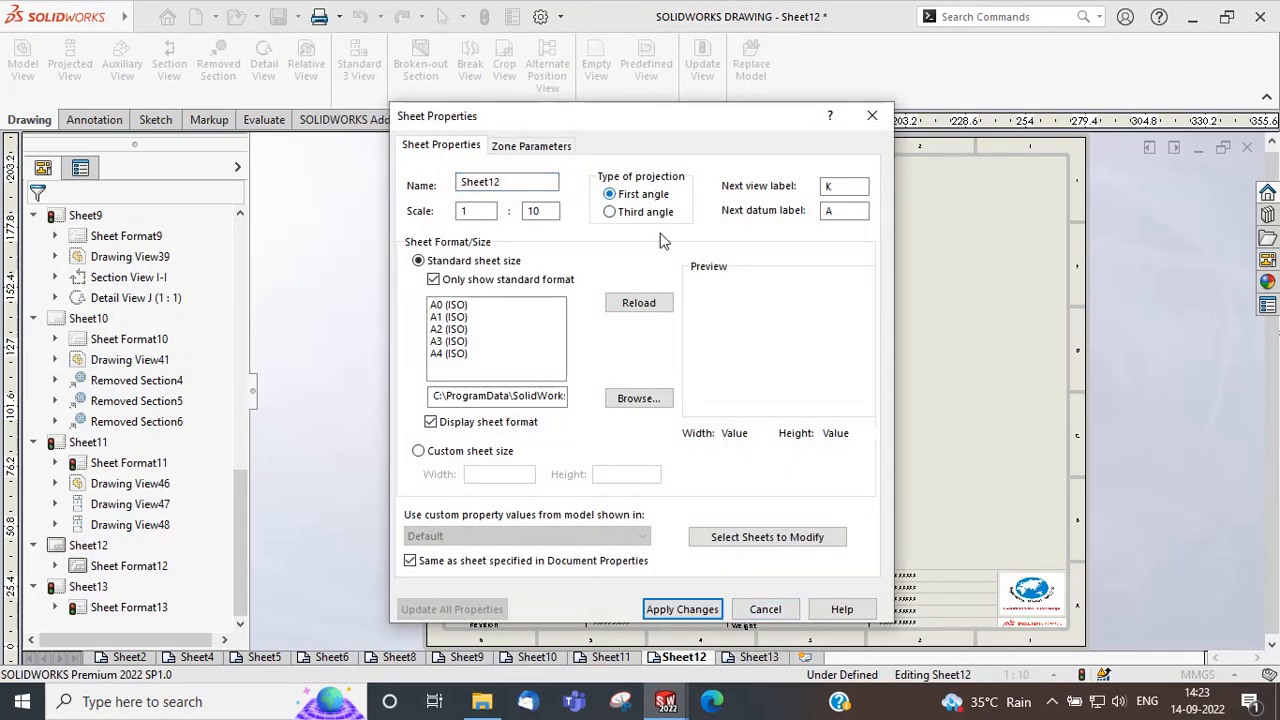
left_click(705, 612)
Insert the standard three views of the motor bracket on Sheet12 and compare the layout with Sheet11.
left_click(359, 66)
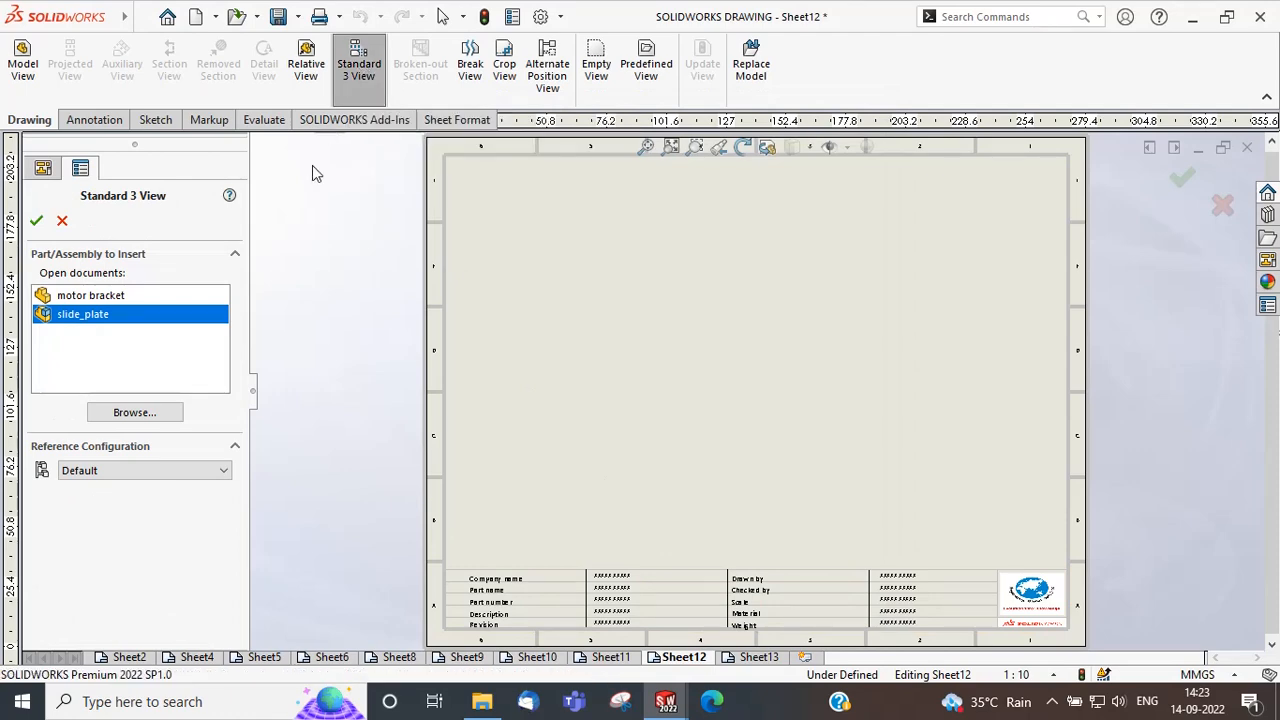
left_click(169, 297)
left_click(35, 221)
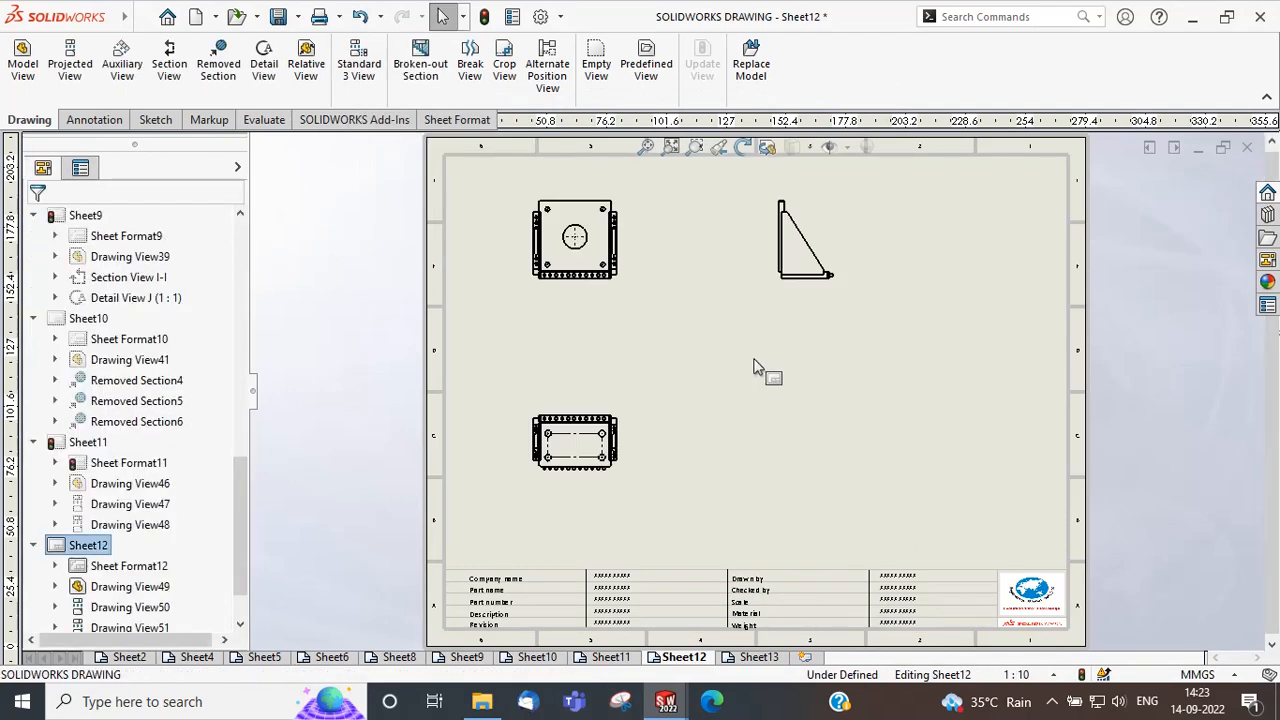
left_click(610, 657)
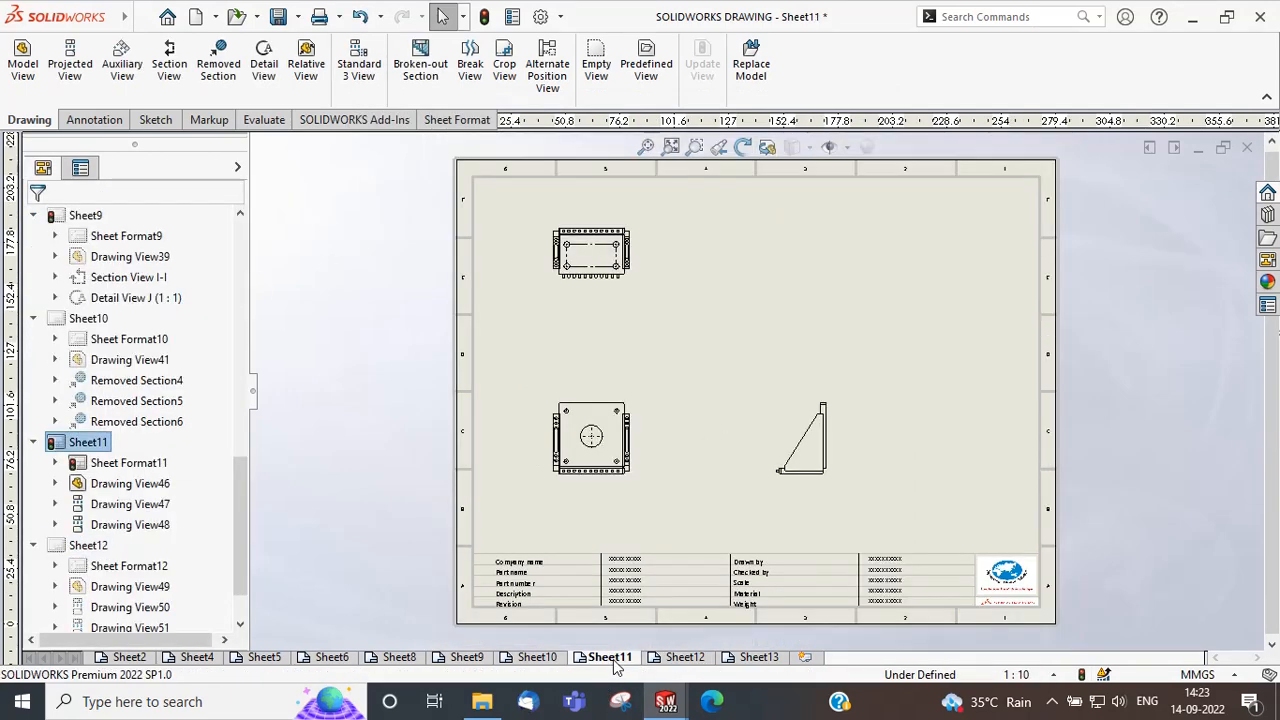
left_click(681, 657)
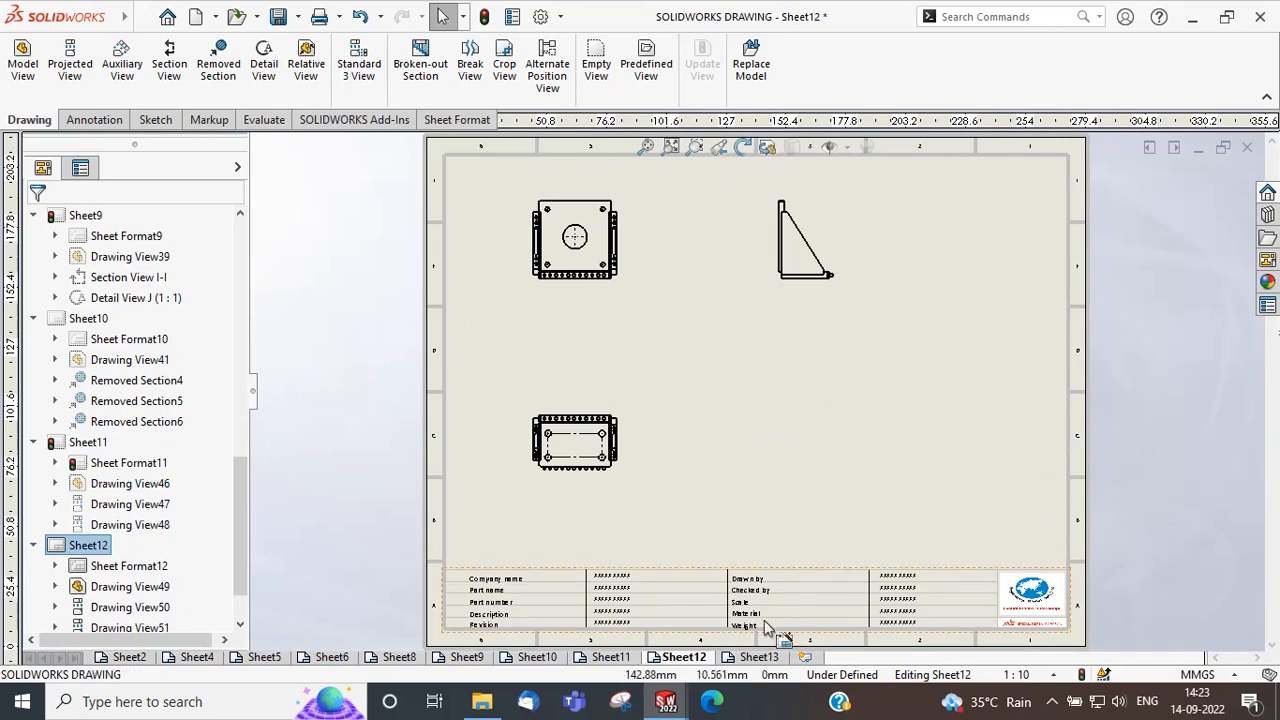
Break the bracket's top view on Sheet5 with two vertical jagged break lines placed between the left and right hole pairs.
left_click(758, 657)
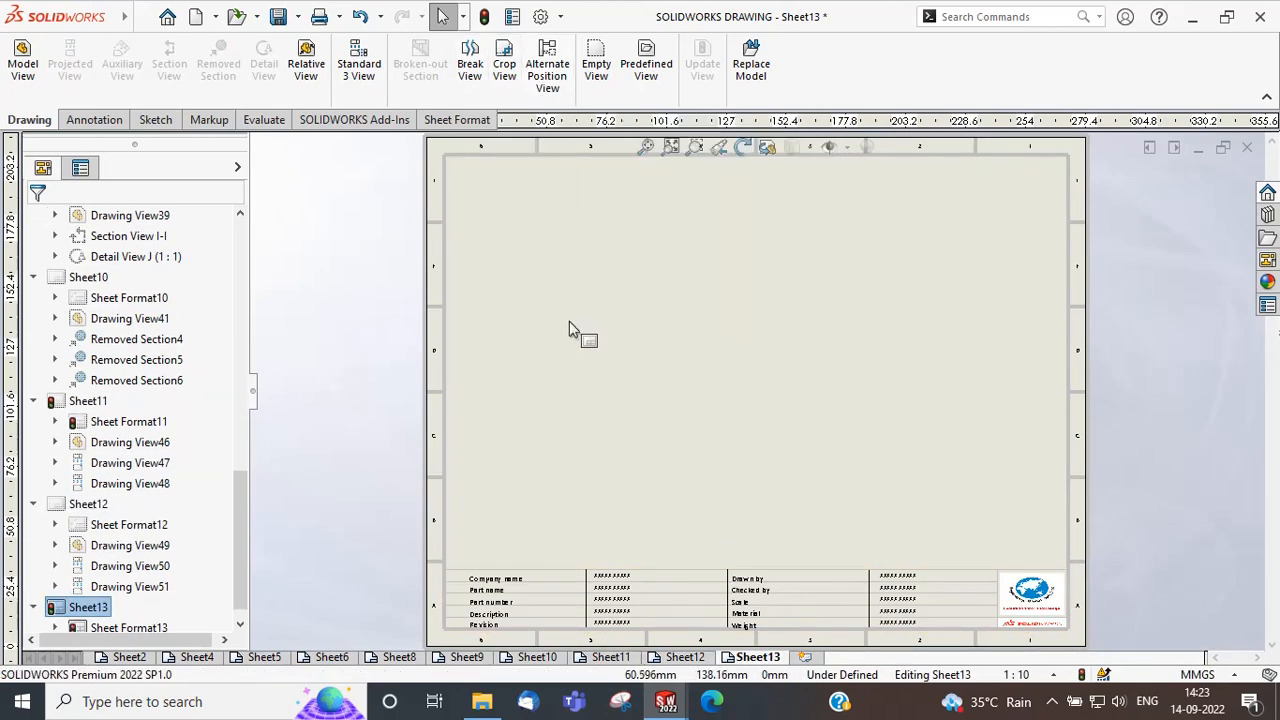
left_click(264, 658)
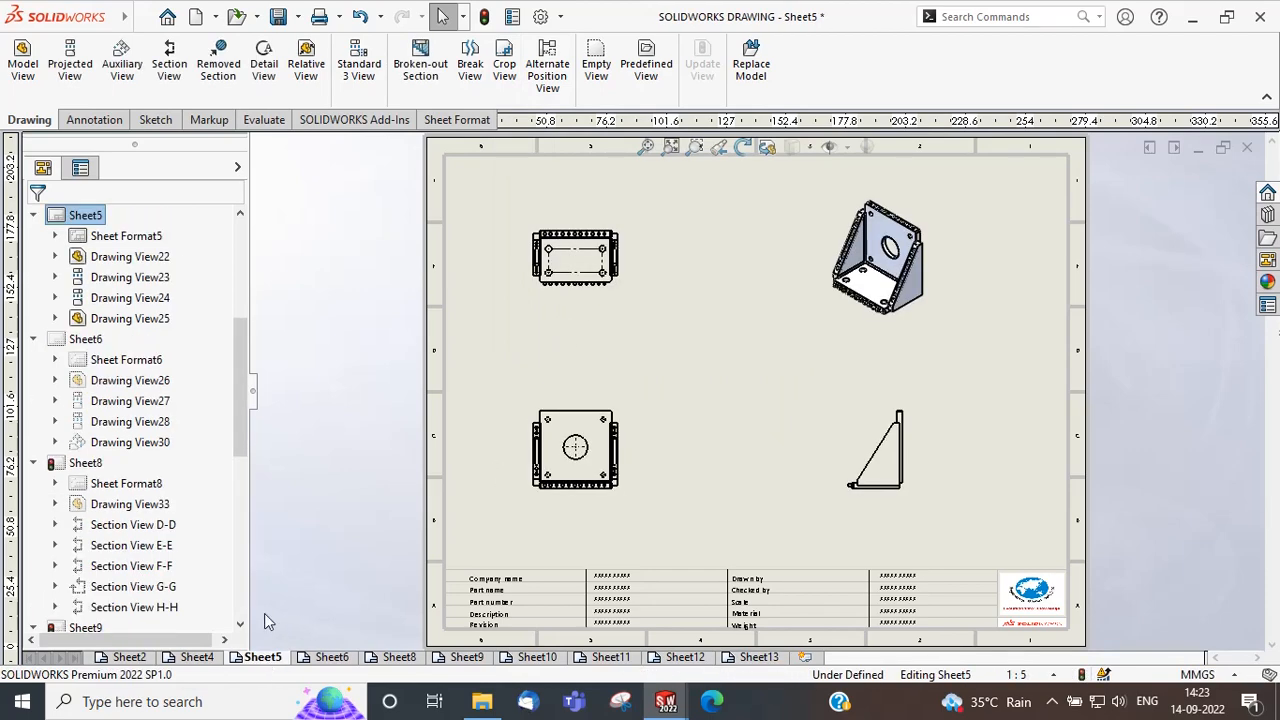
left_click(470, 64)
scroll(590, 440, "down", 3)
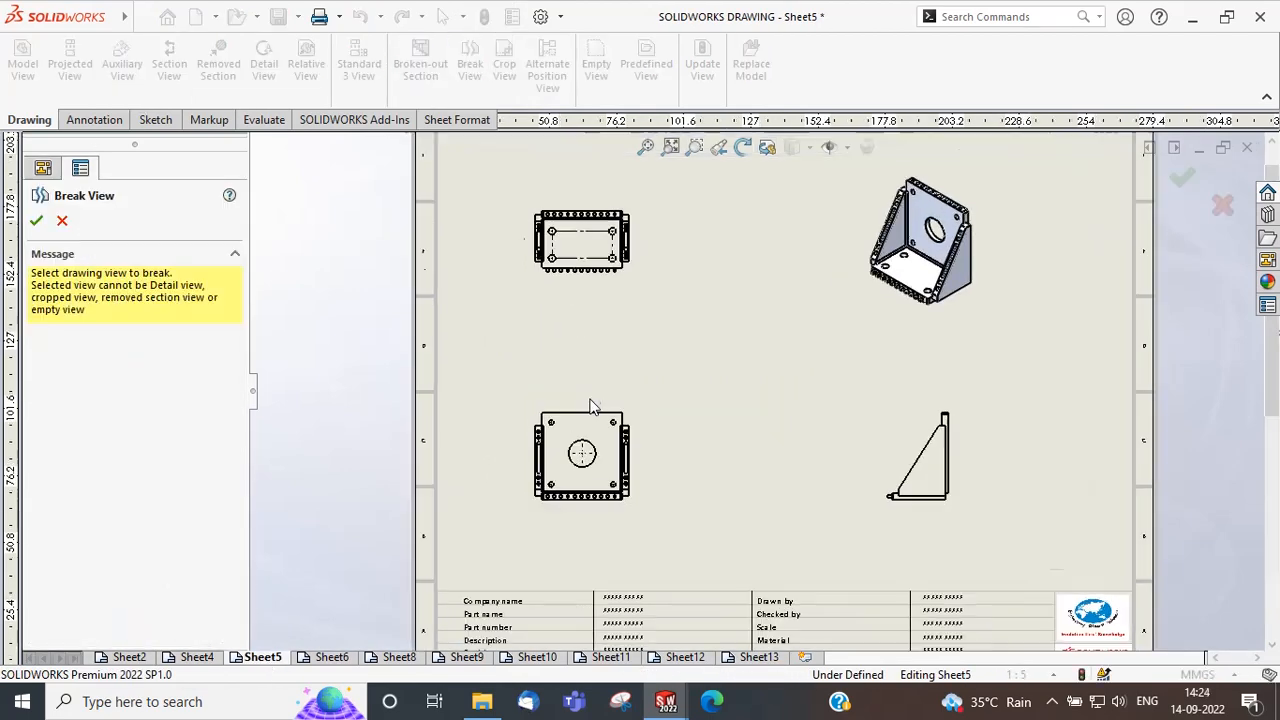
scroll(617, 289, "up", 3)
scroll(700, 280, "down", 5)
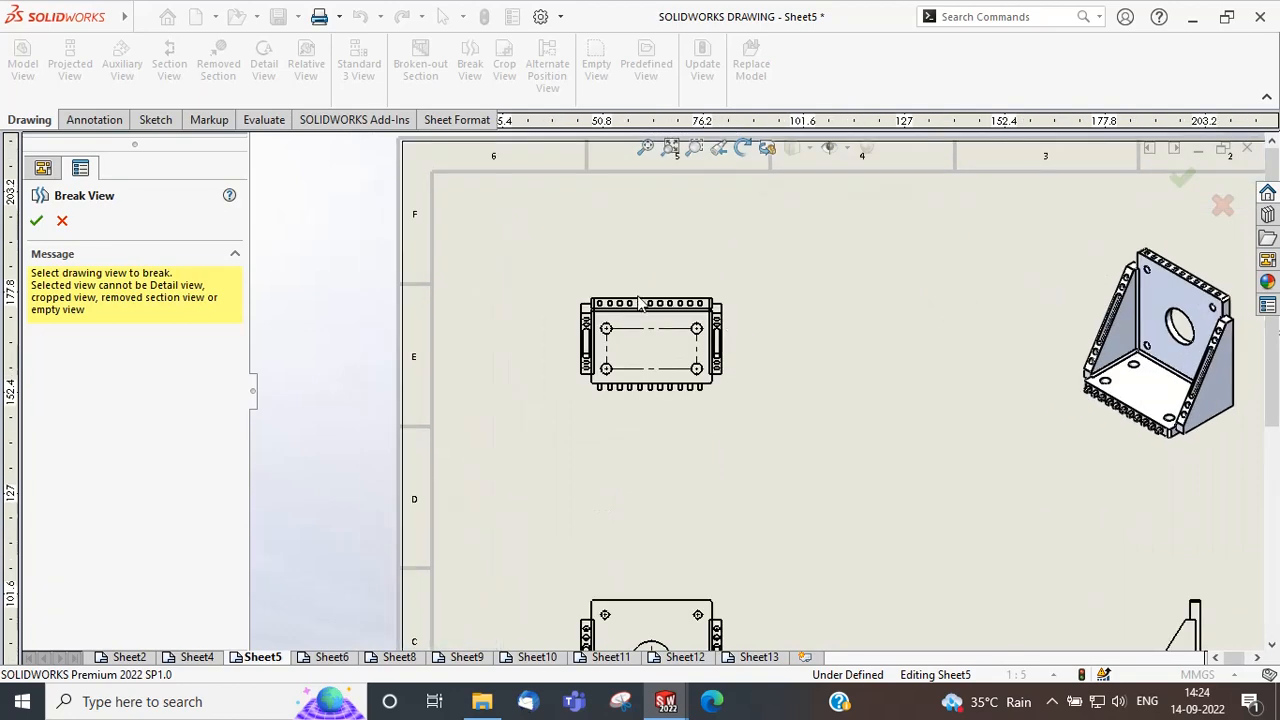
left_click(655, 314)
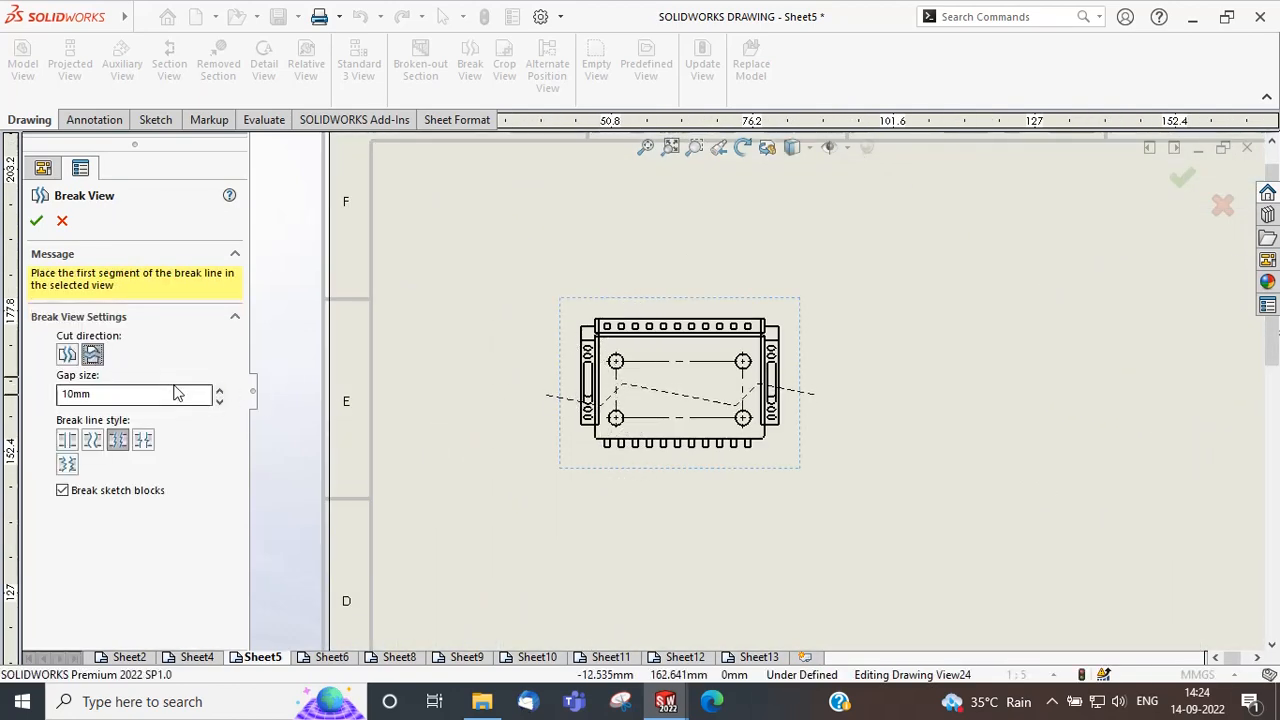
left_click(66, 355)
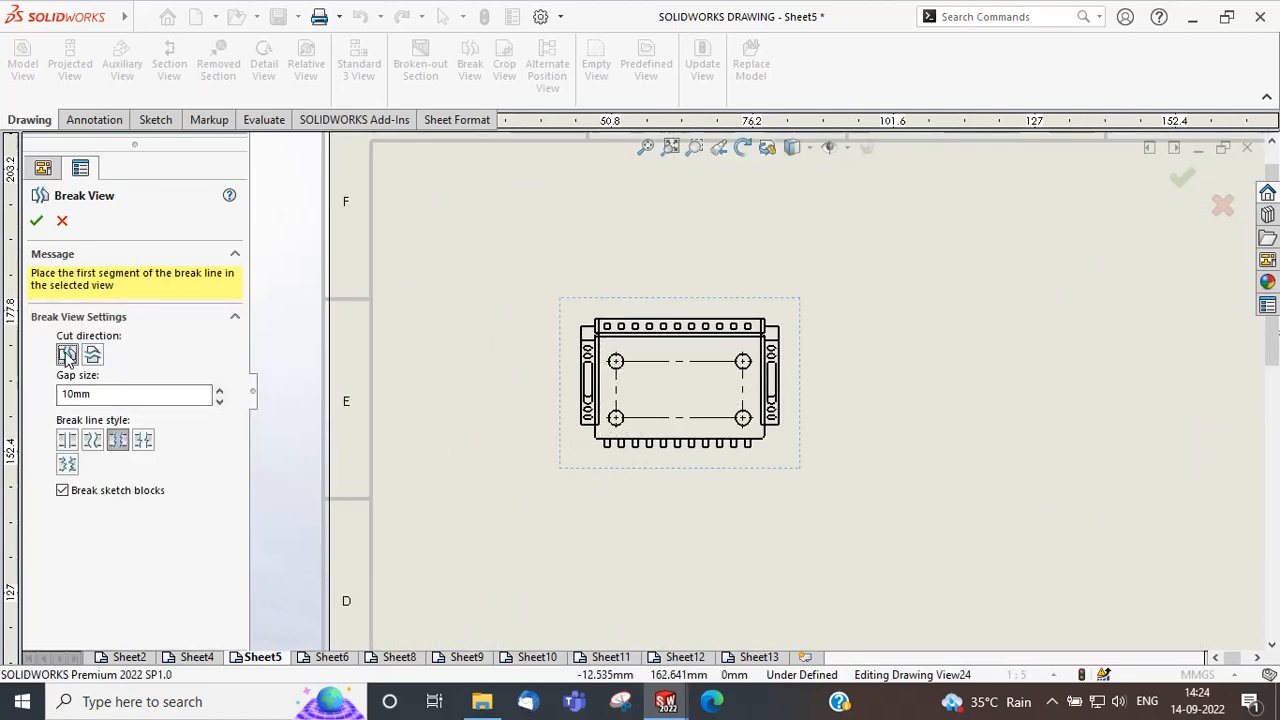
left_click(67, 440)
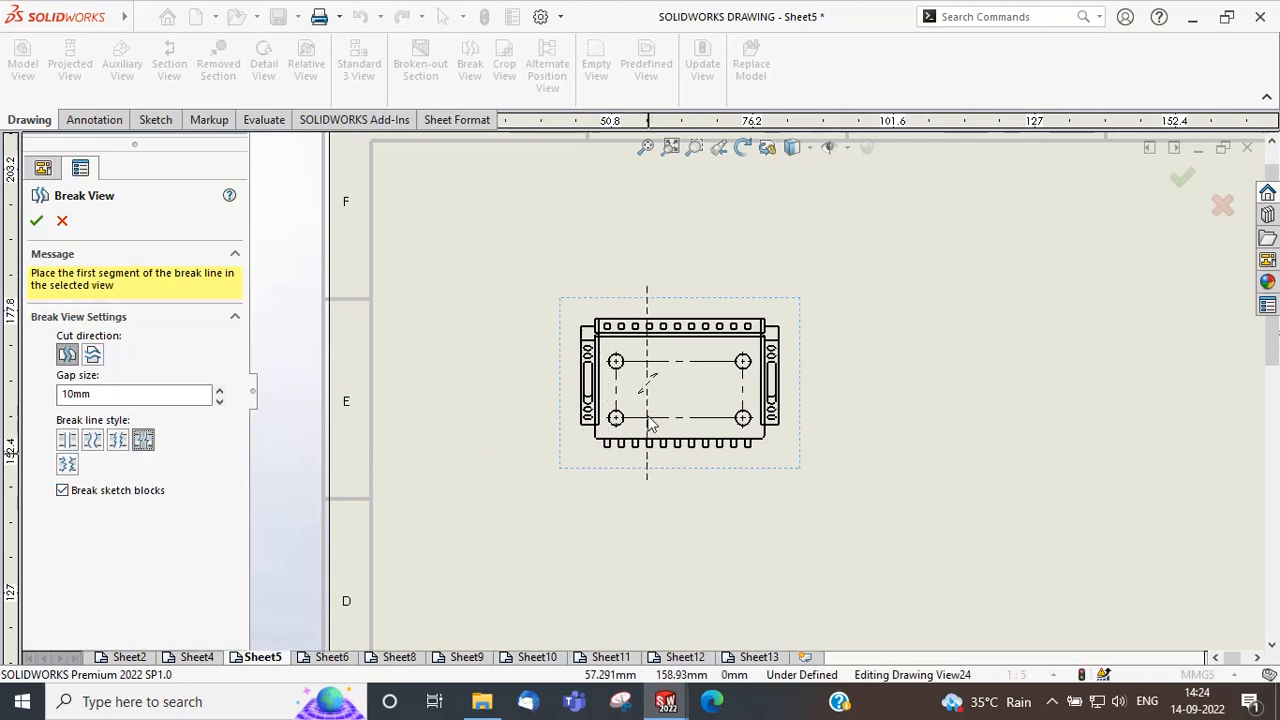
left_click(67, 464)
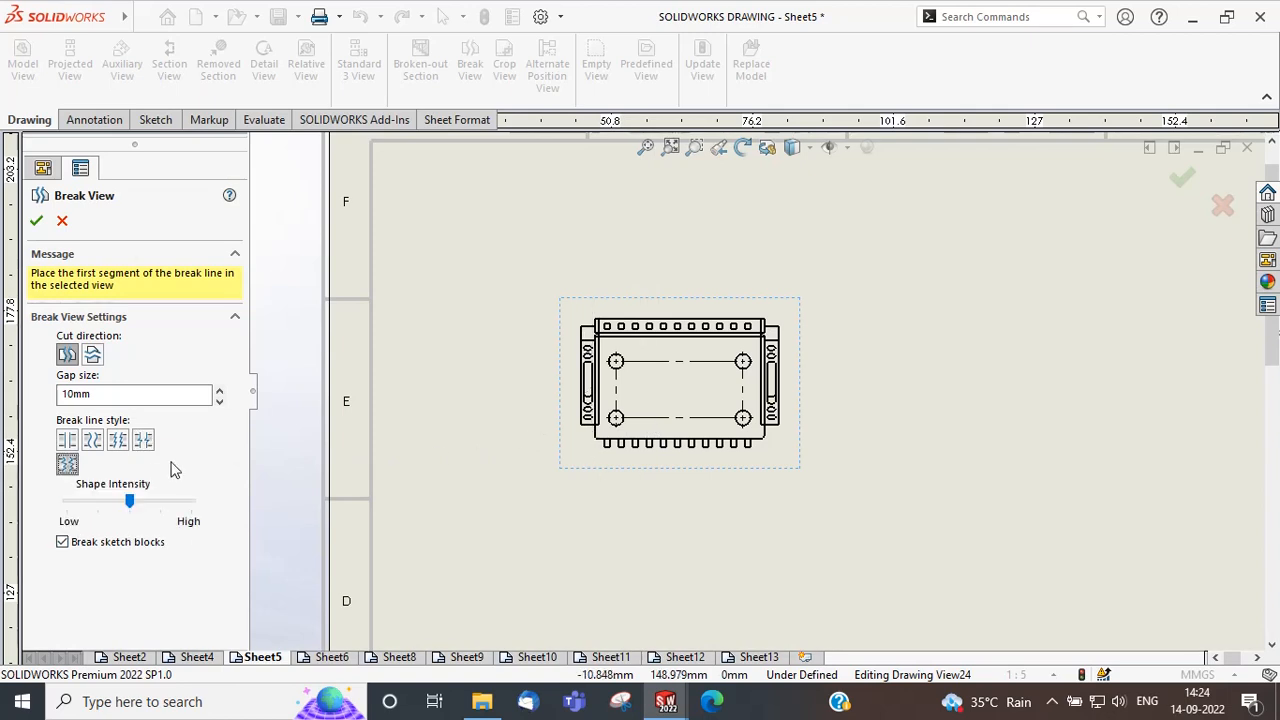
left_click(629, 408)
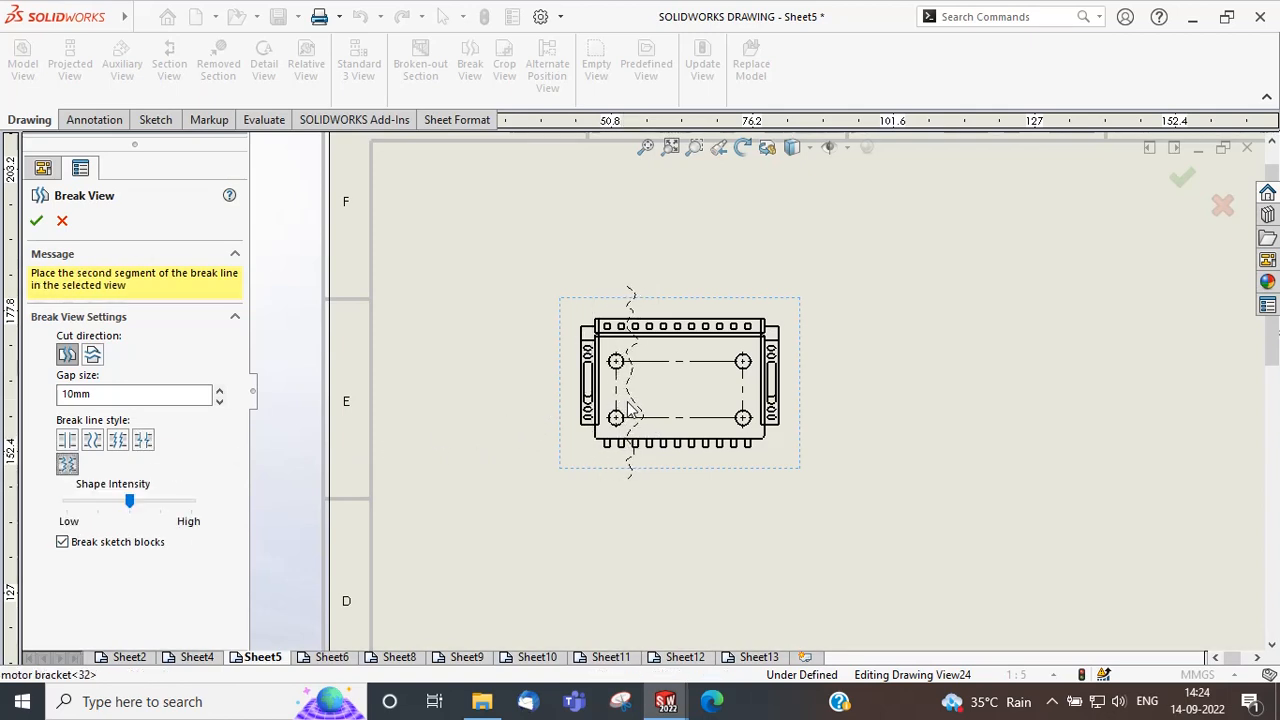
left_click(716, 414)
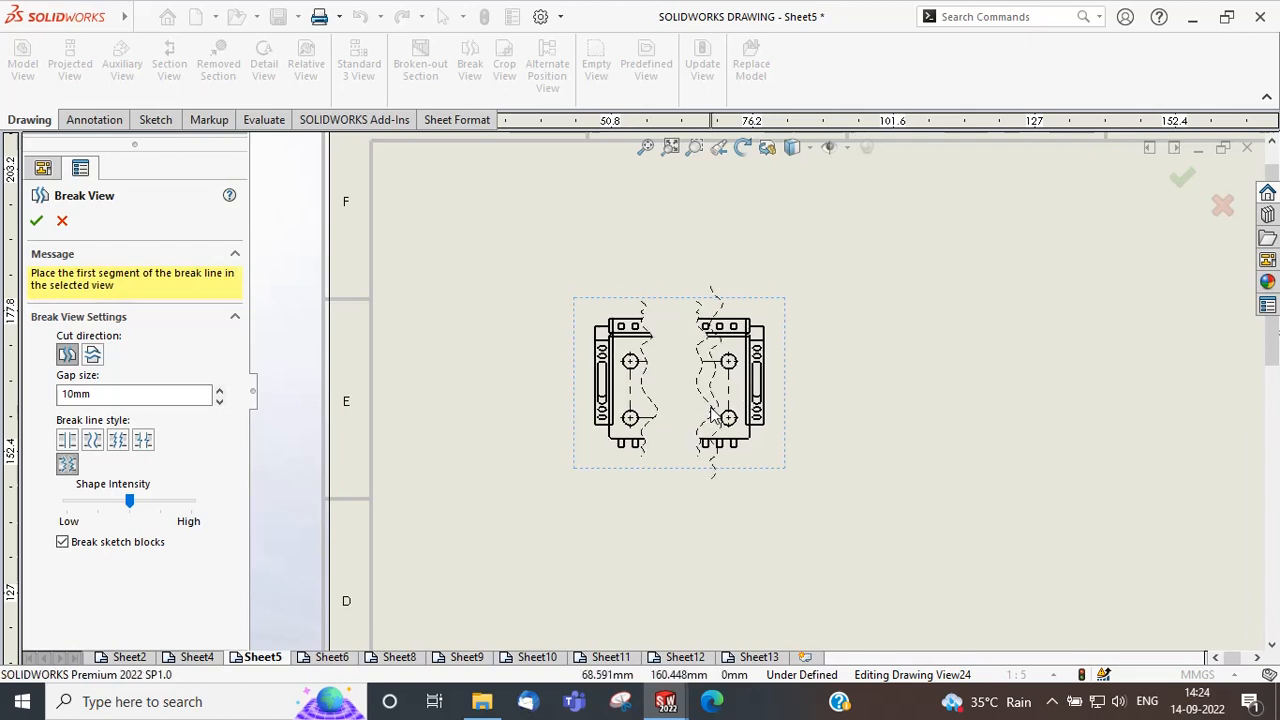
Set the gap size of the broken top view to 1 mm and accept the break.
double_click(126, 395)
type("1")
key("Return")
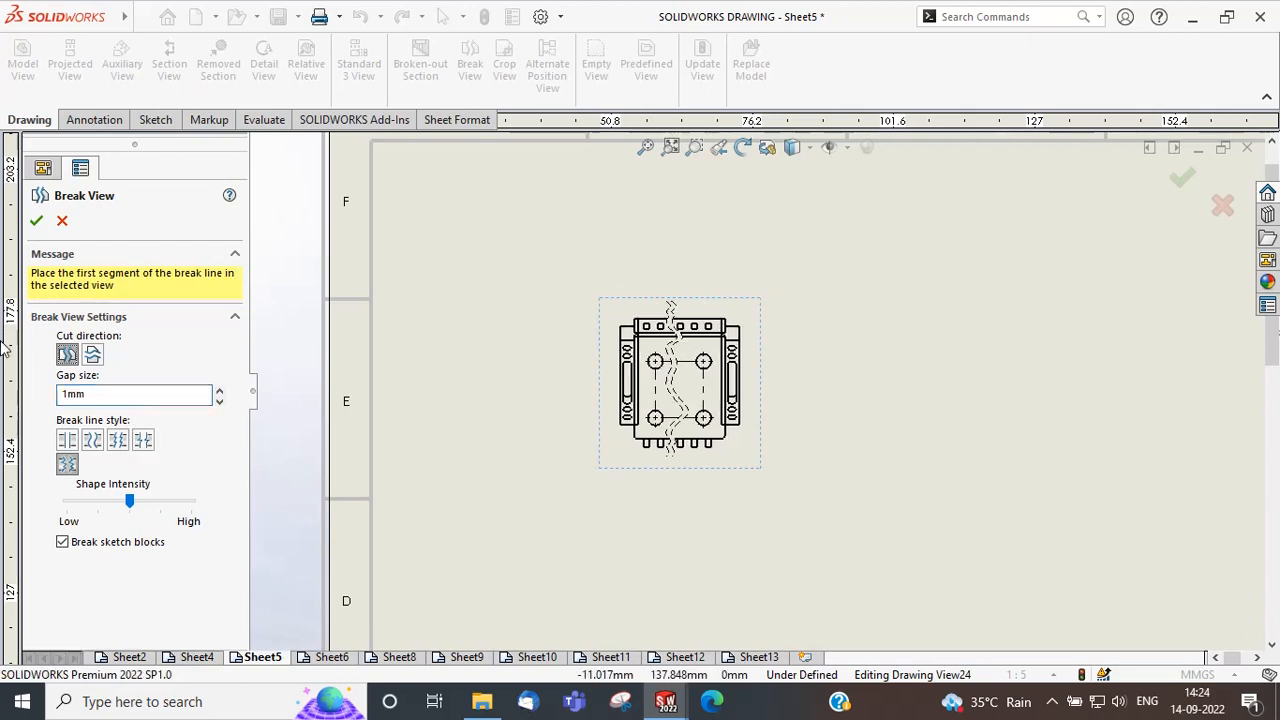
left_click(35, 220)
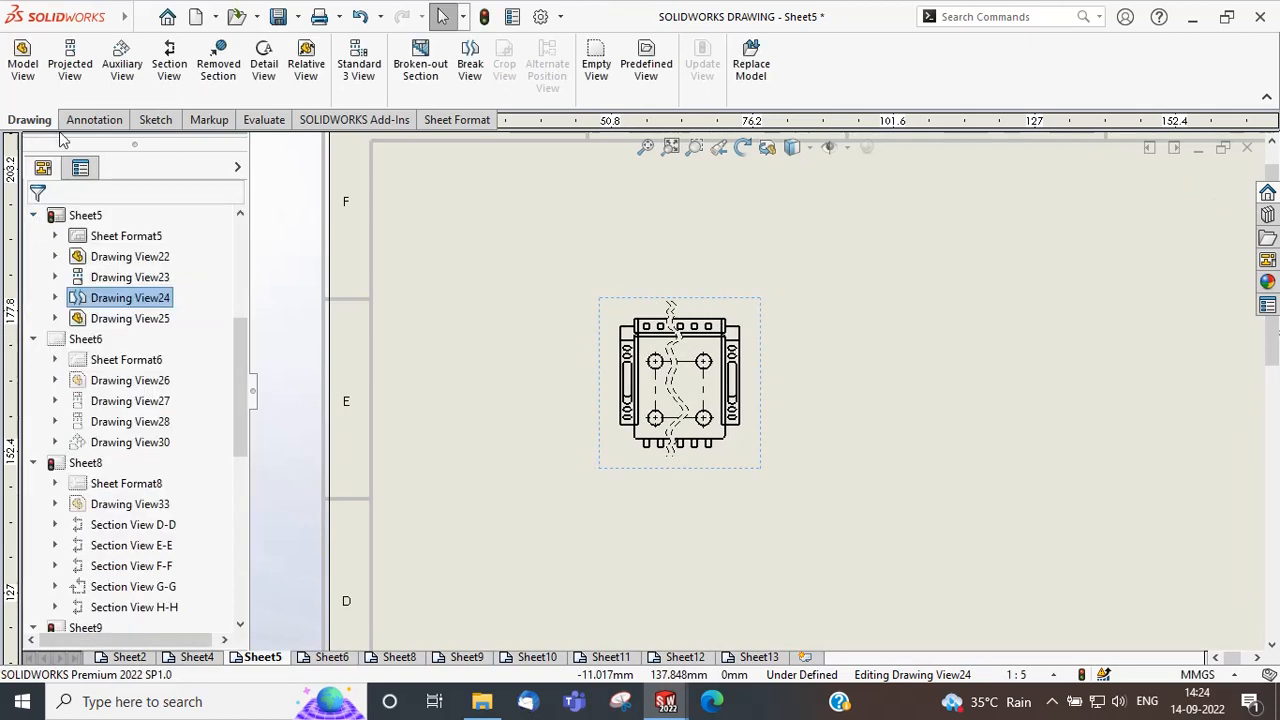
Dimension the plate's width across the break in the top view, placing the dimension below the view.
left_click(105, 121)
left_click(33, 63)
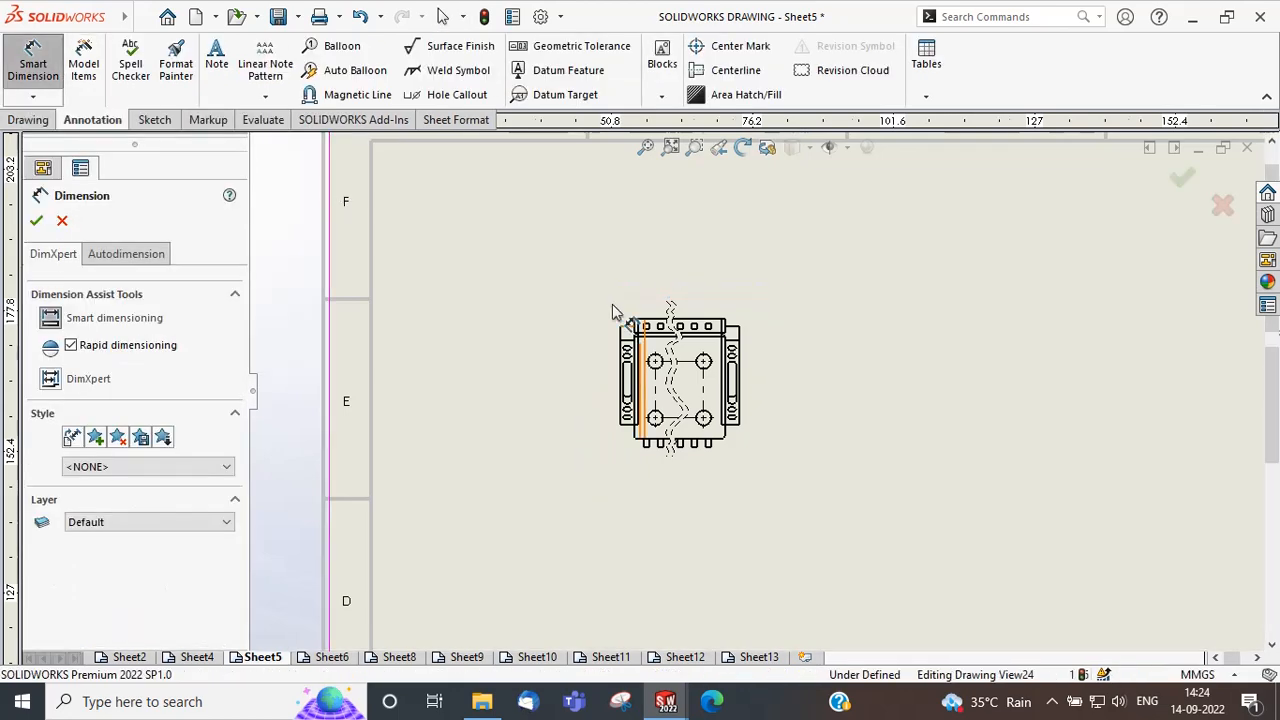
scroll(611, 309, "down", 3)
left_click(655, 428)
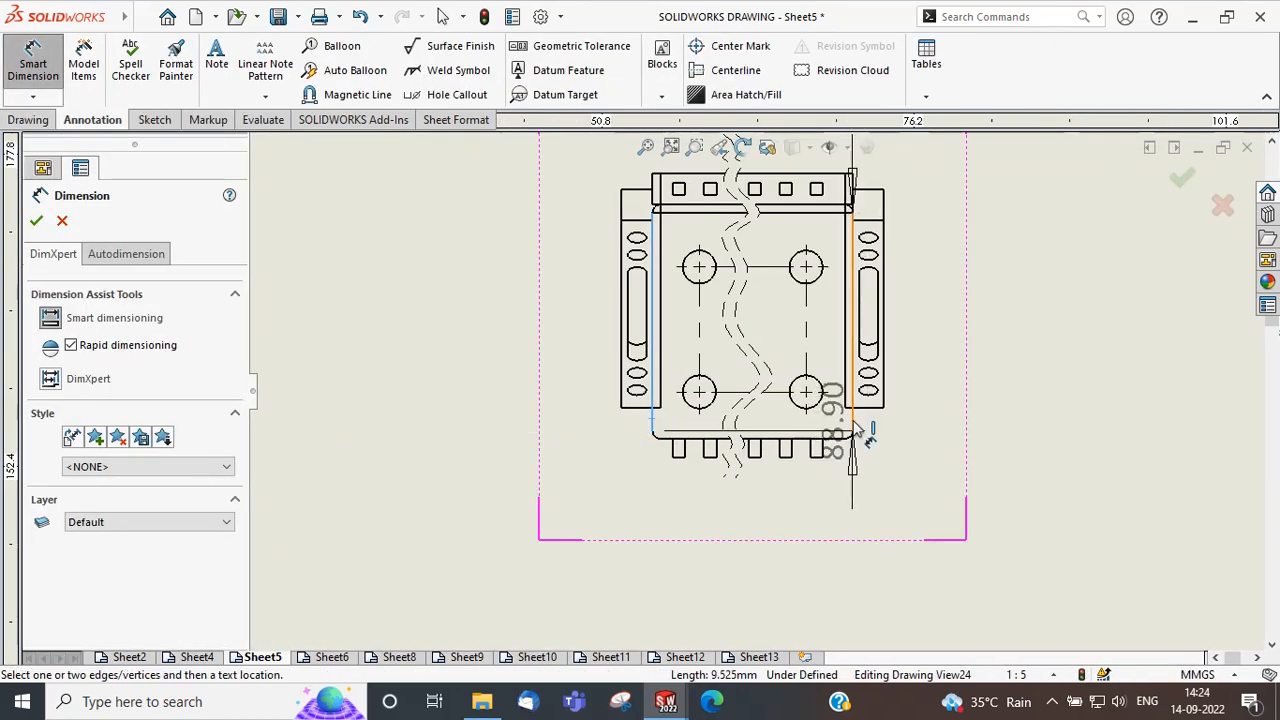
left_click(851, 432)
scroll(760, 480, "up", 3)
left_click(765, 490)
Dimension the plate's width in the unbroken front view, placing the dimension above the plate.
scroll(765, 490, "up", 4)
scroll(765, 503, "down", 2)
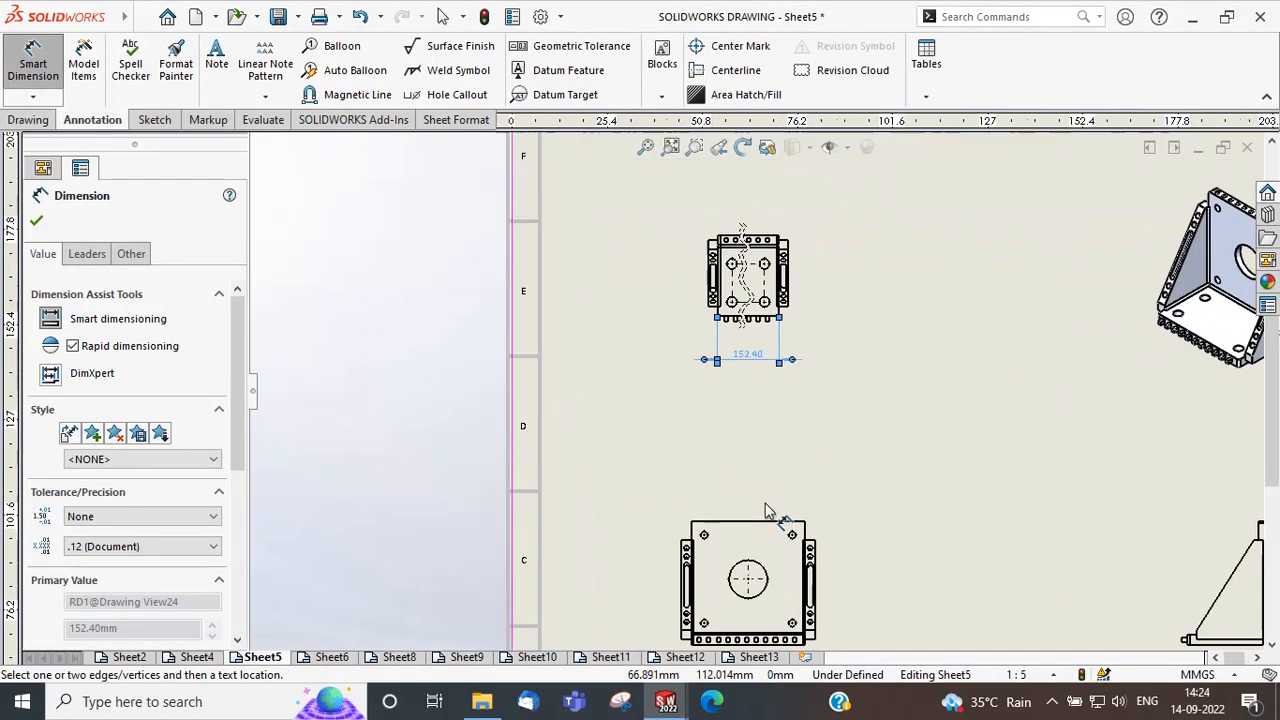
scroll(767, 540, "down", 4)
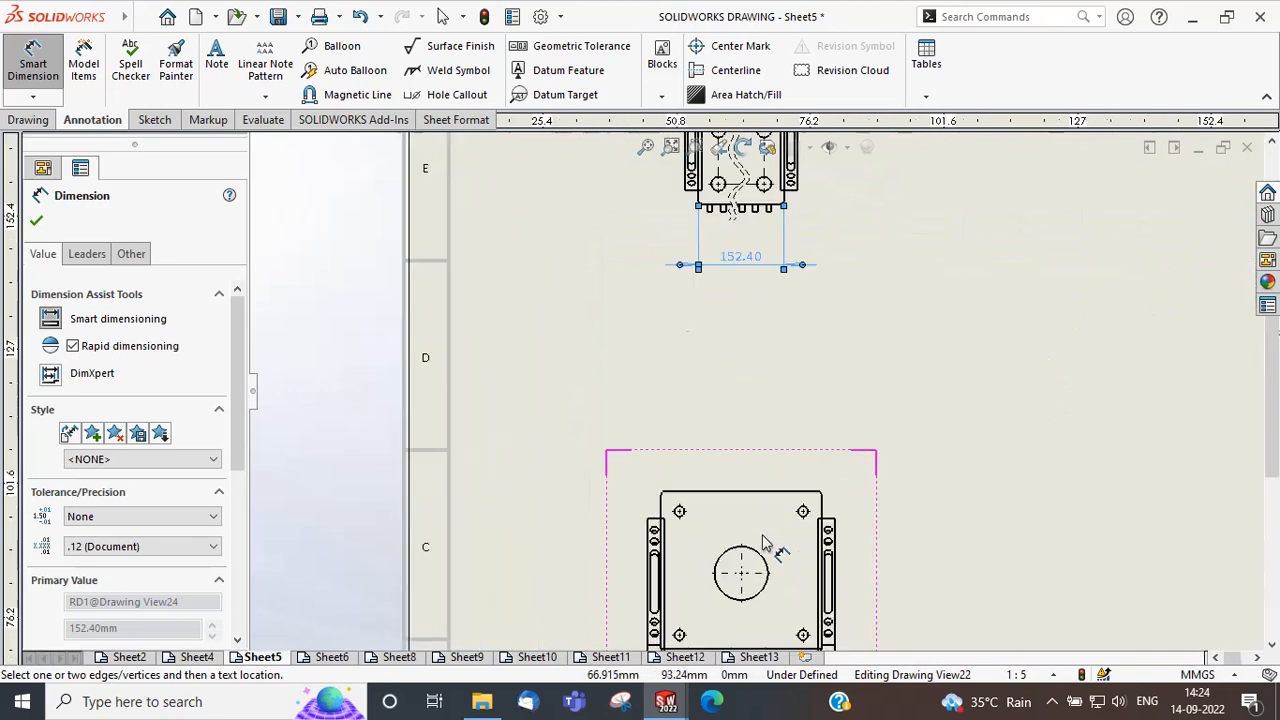
left_click(645, 485)
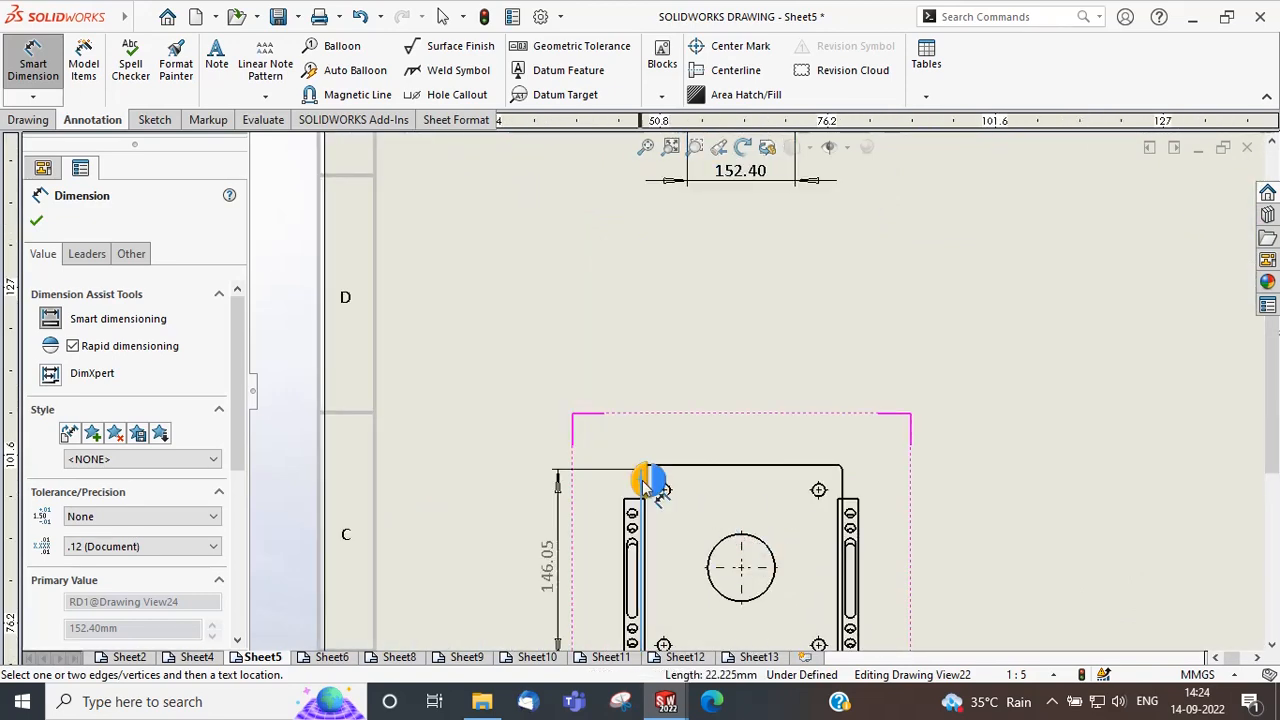
left_click(844, 486)
left_click(844, 483)
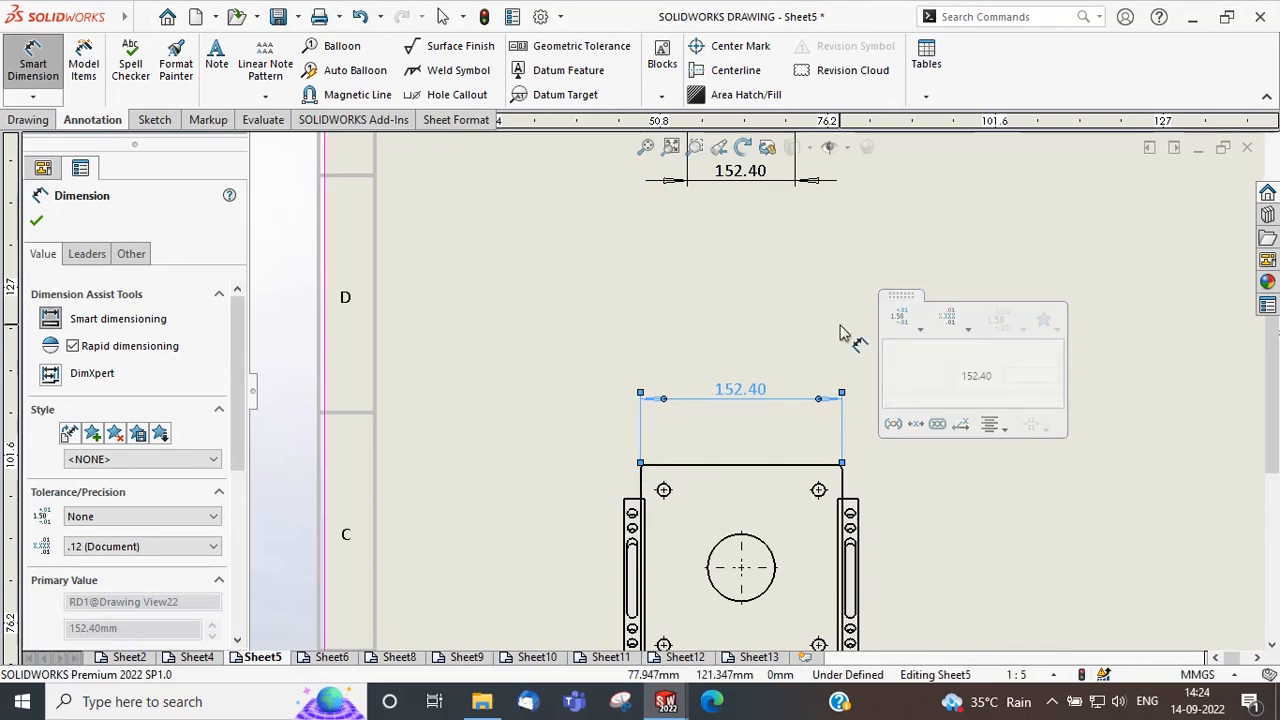
right_click(612, 308)
left_click(650, 386)
key("f")
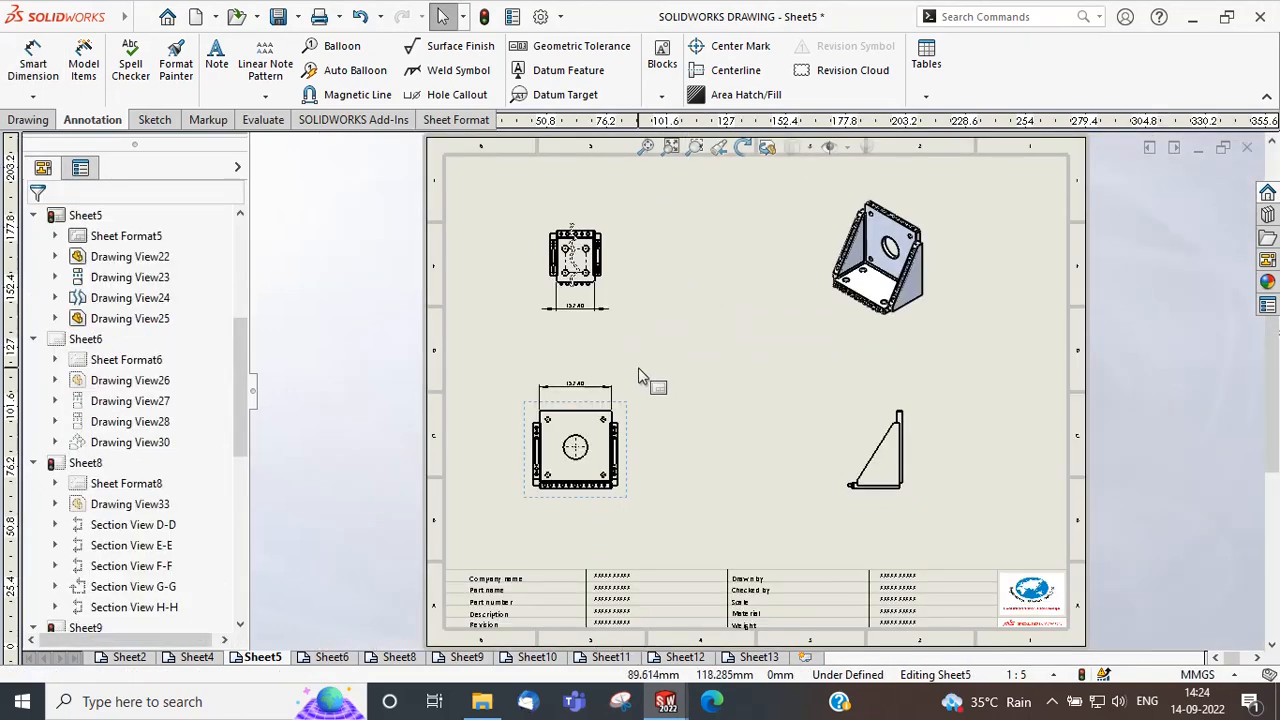
Outline a broken-out section on Sheet5's side view with a closed spline around the bracket, and enable its preview.
left_click(28, 119)
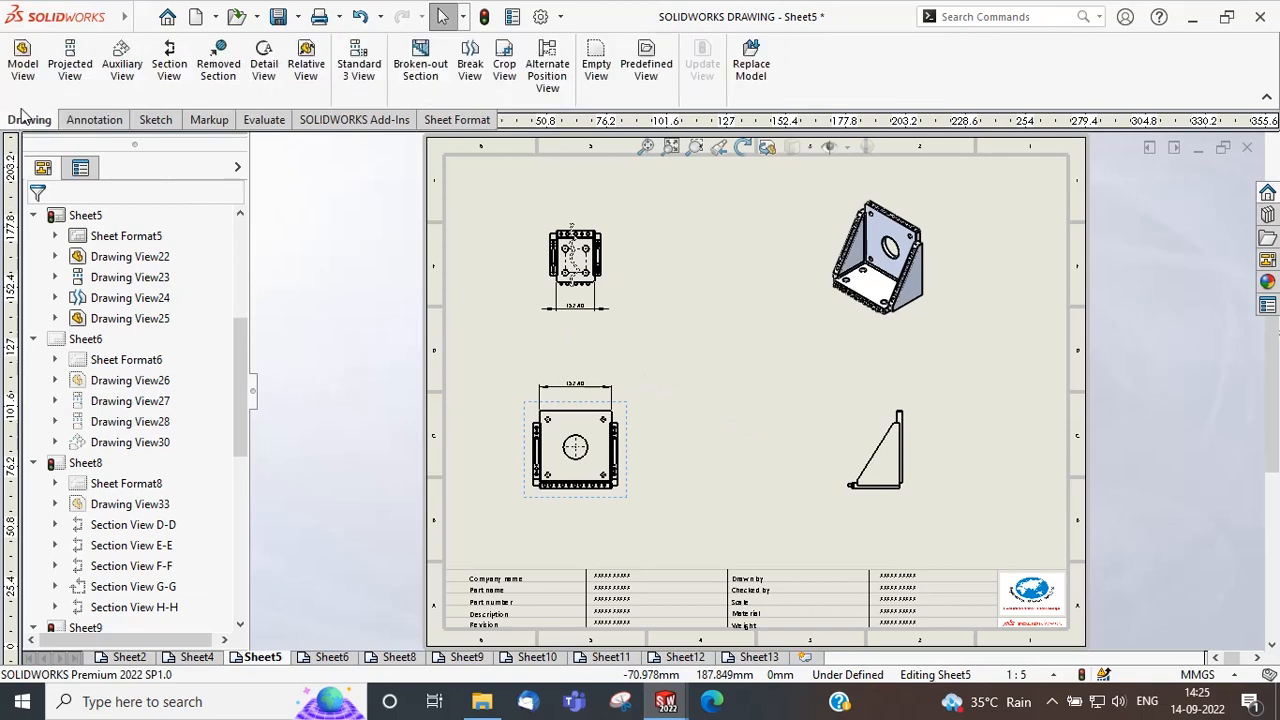
left_click(420, 63)
scroll(905, 475, "down", 5)
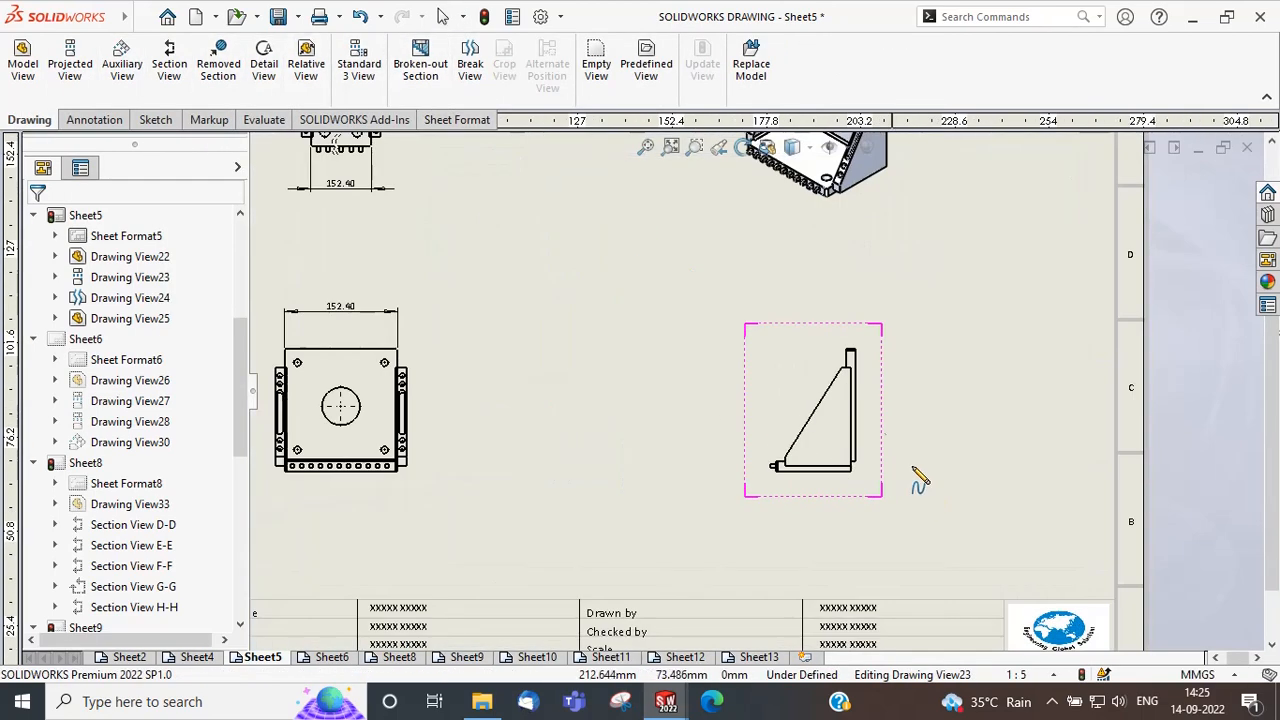
left_click(678, 413)
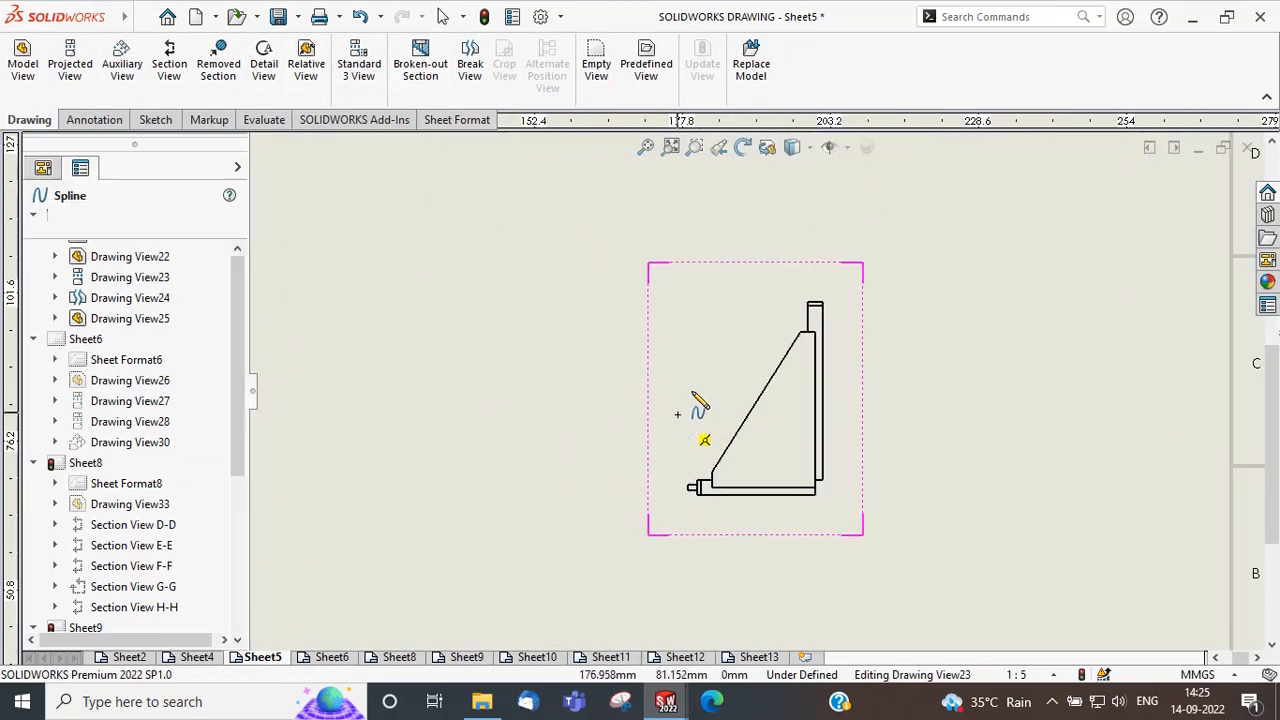
left_click(789, 325)
left_click(862, 440)
left_click(748, 572)
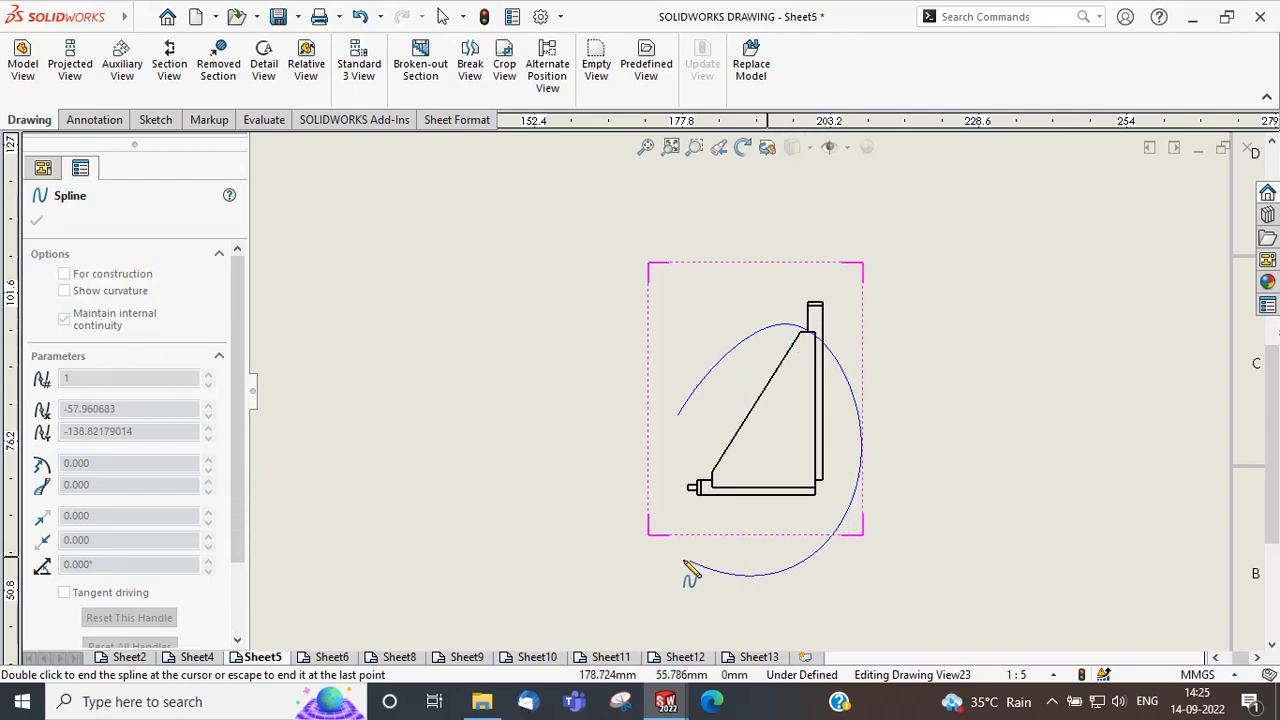
left_click(645, 504)
left_click(678, 414)
scroll(757, 432, "up", 5)
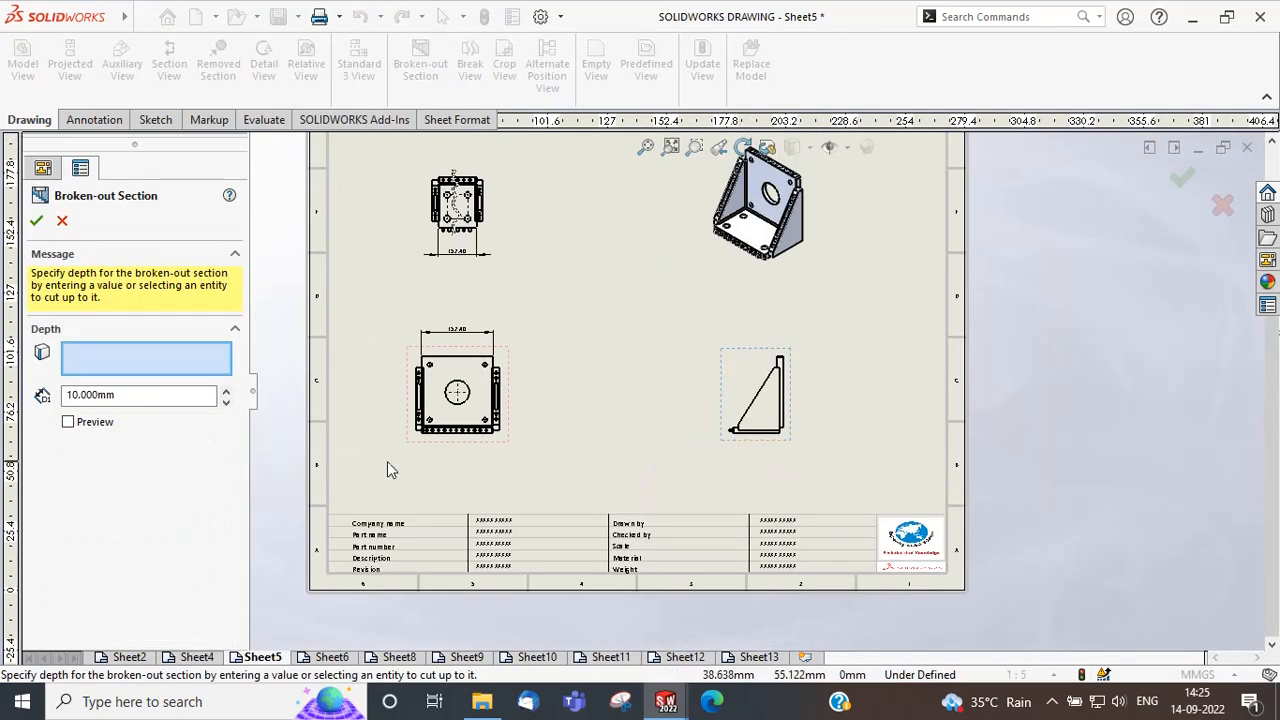
left_click(68, 423)
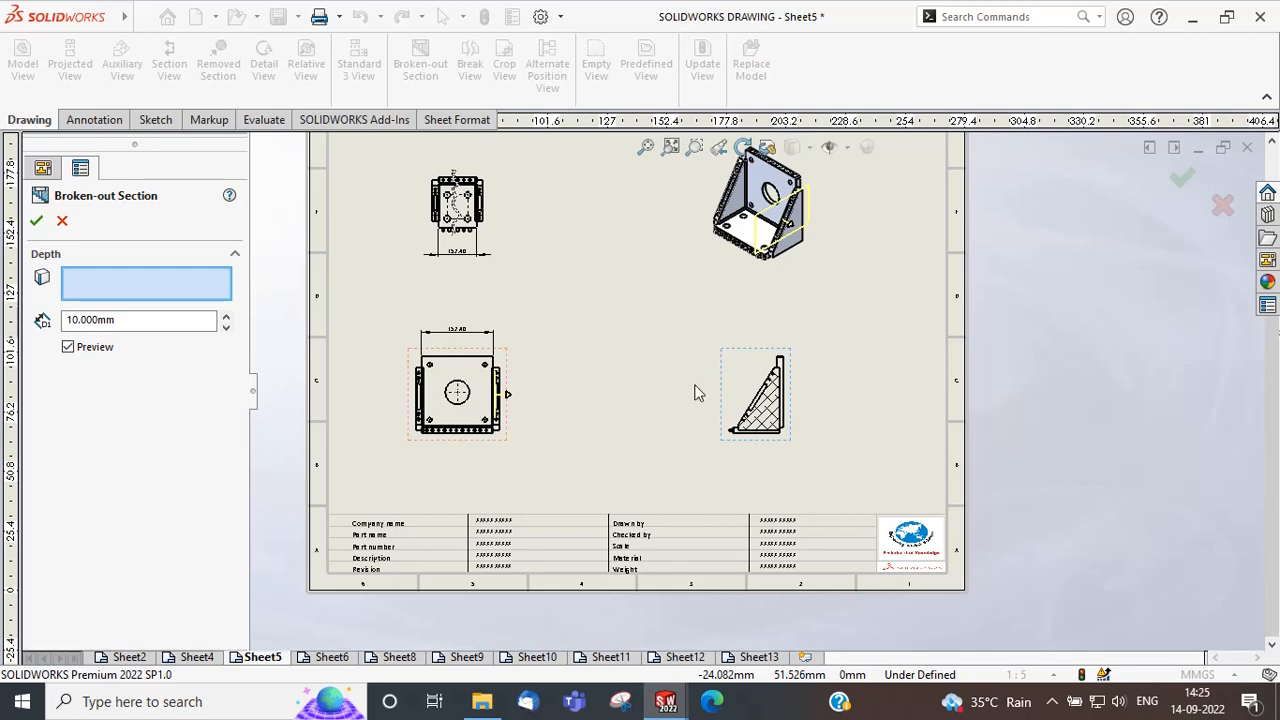
Set the broken-out section's depth to 60 mm.
scroll(698, 393, "down", 3)
scroll(831, 491, "up", 5)
scroll(635, 340, "down", 3)
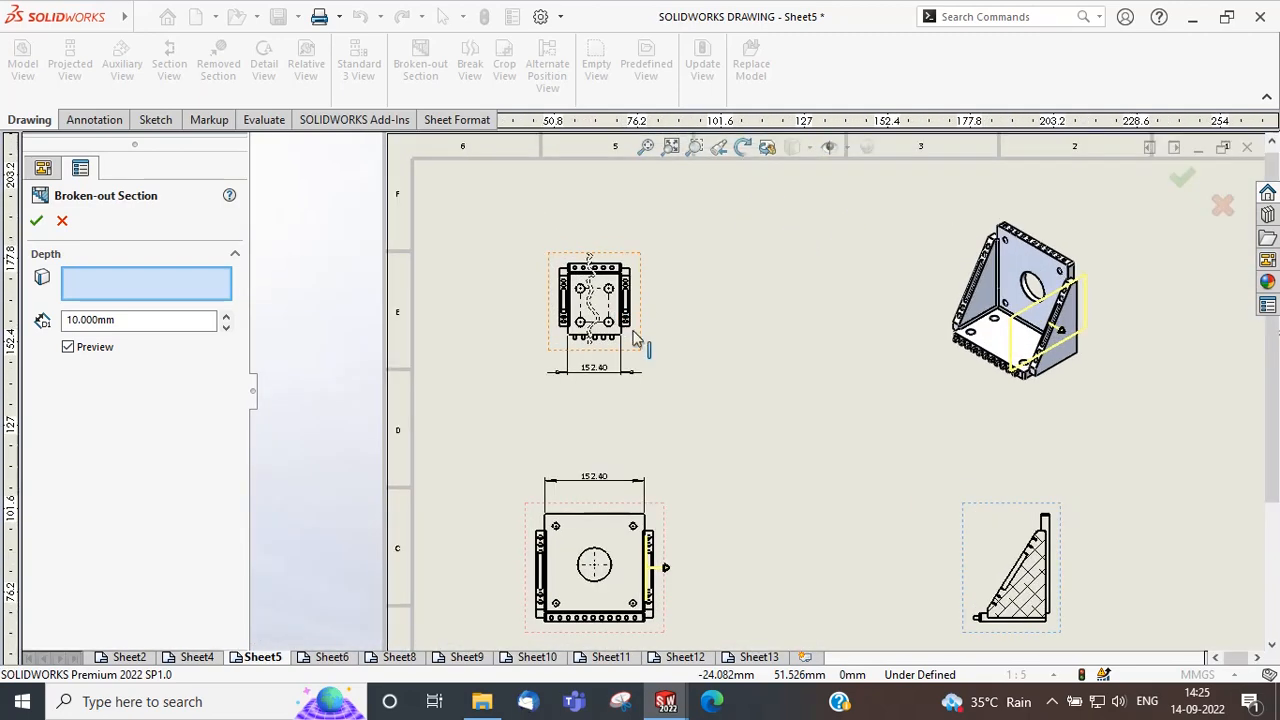
left_click(227, 317)
left_click(227, 317)
left_click(227, 317)
left_click(227, 317)
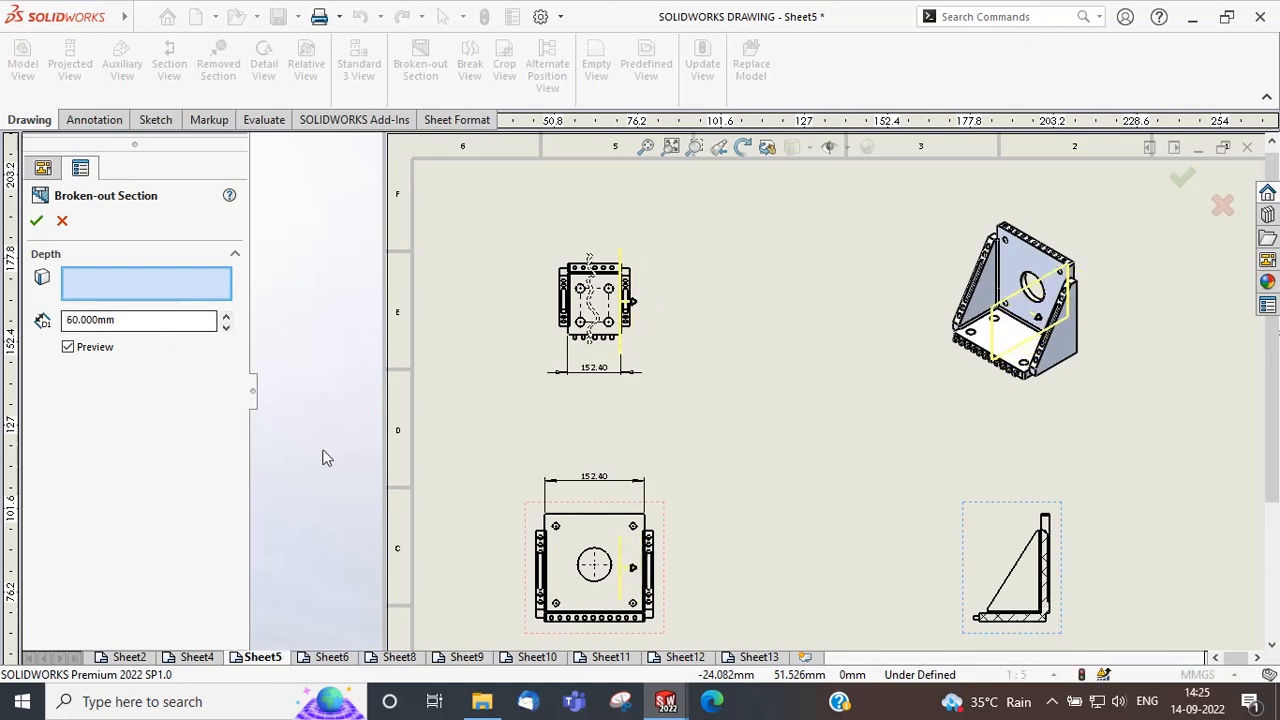
Define the broken-out section's depth by the uppermost hole edge on the front view's right flange and accept it.
scroll(686, 586, "down", 5)
left_click(690, 380)
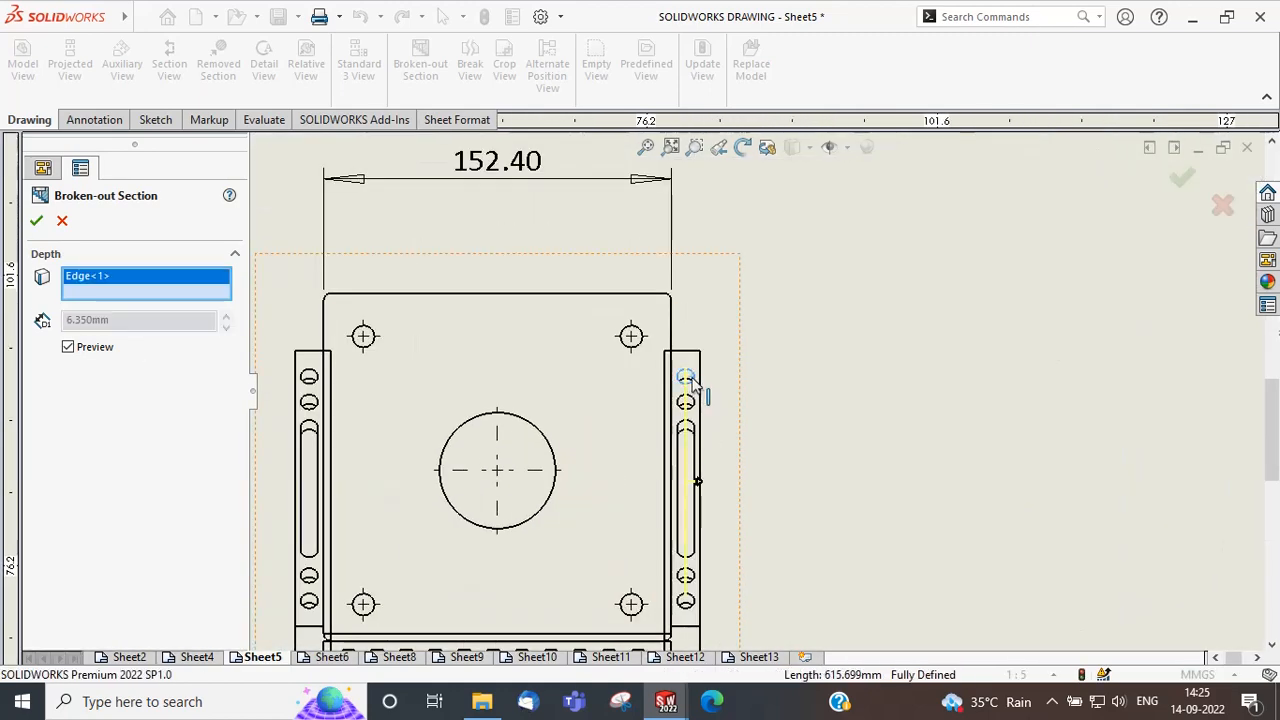
scroll(695, 385, "up", 5)
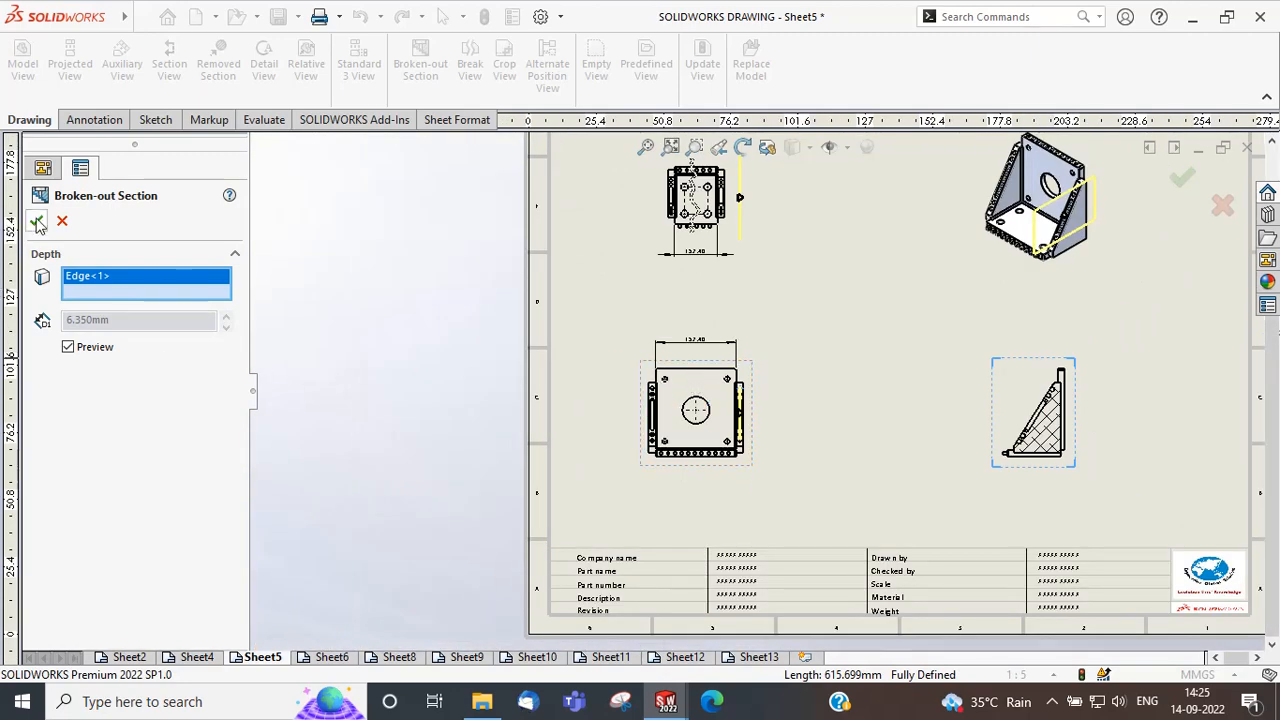
left_click(36, 221)
Turn off the material crosshatch on the side view's broken-out section, trying a hatch scale of .25 before accepting 1.25.
scroll(1120, 406, "down", 5)
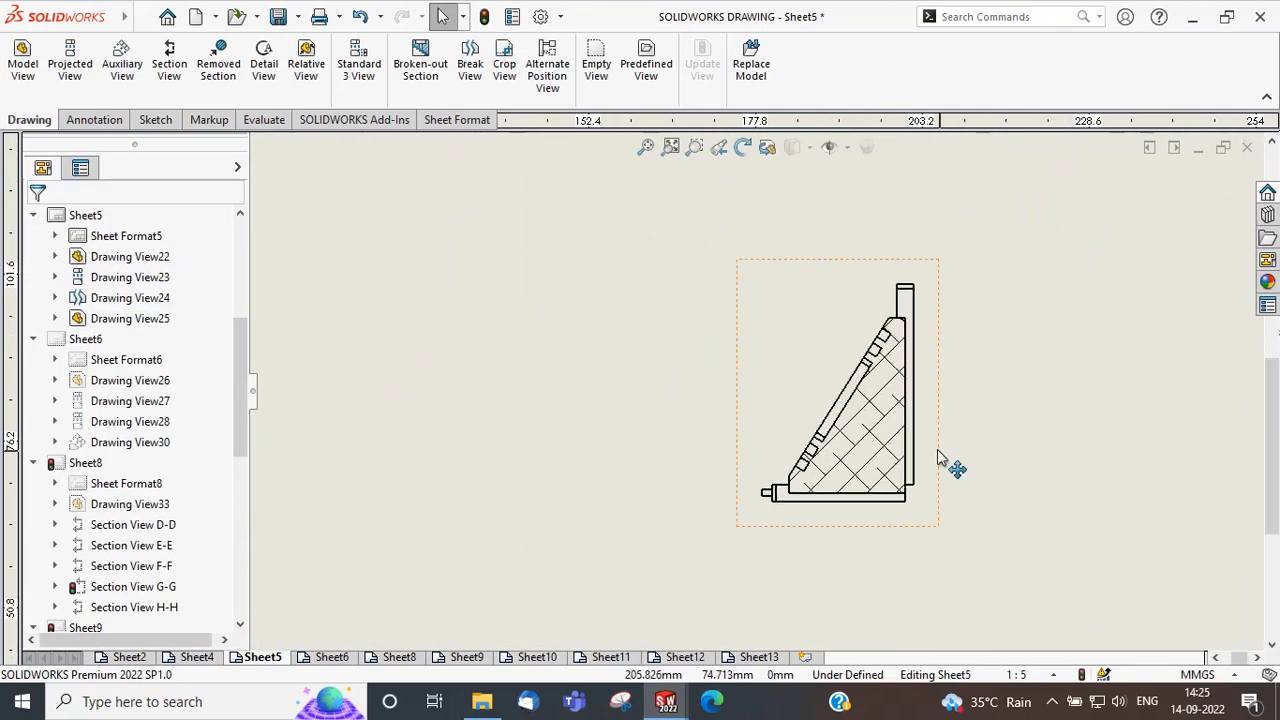
left_click(891, 436)
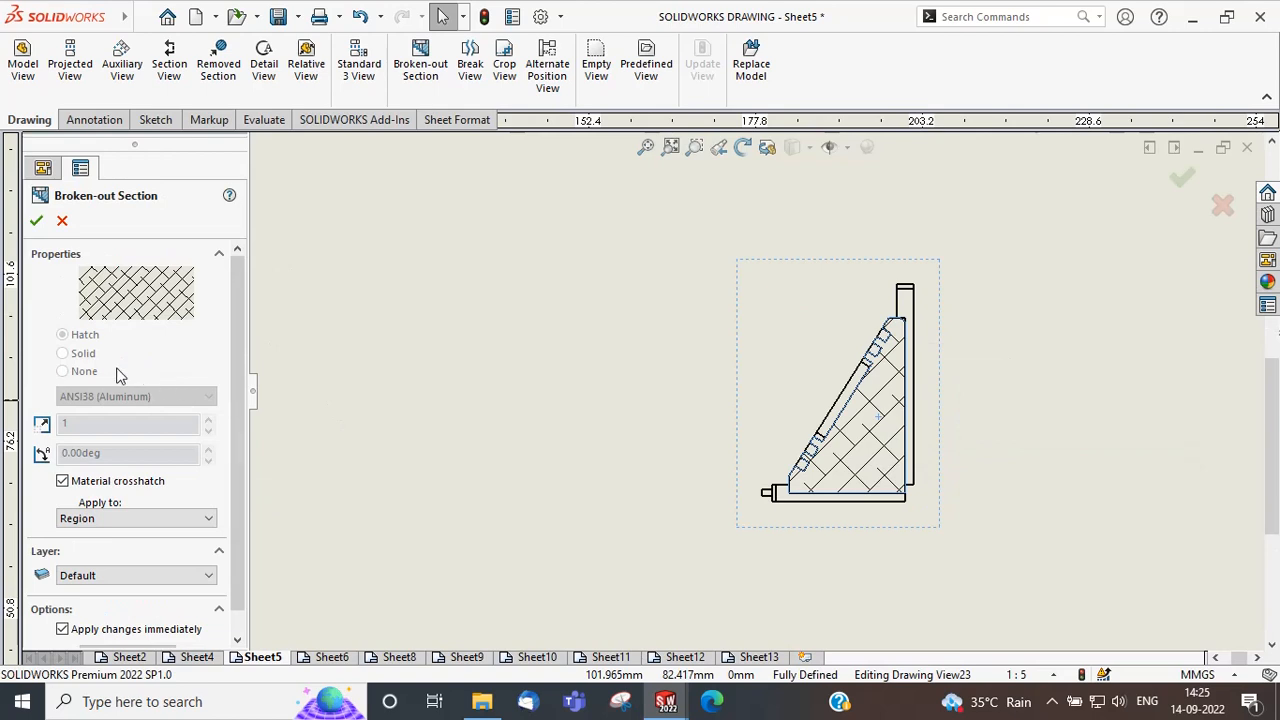
left_click(62, 481)
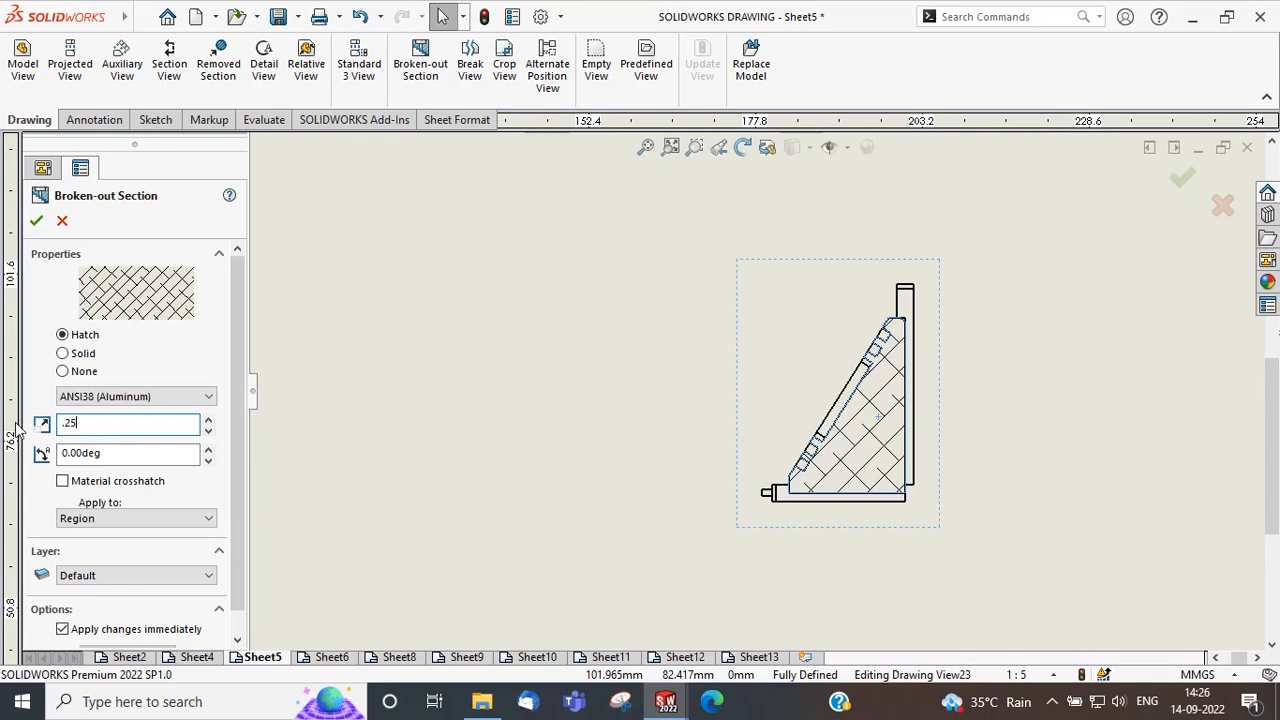
type(".25")
key("Return")
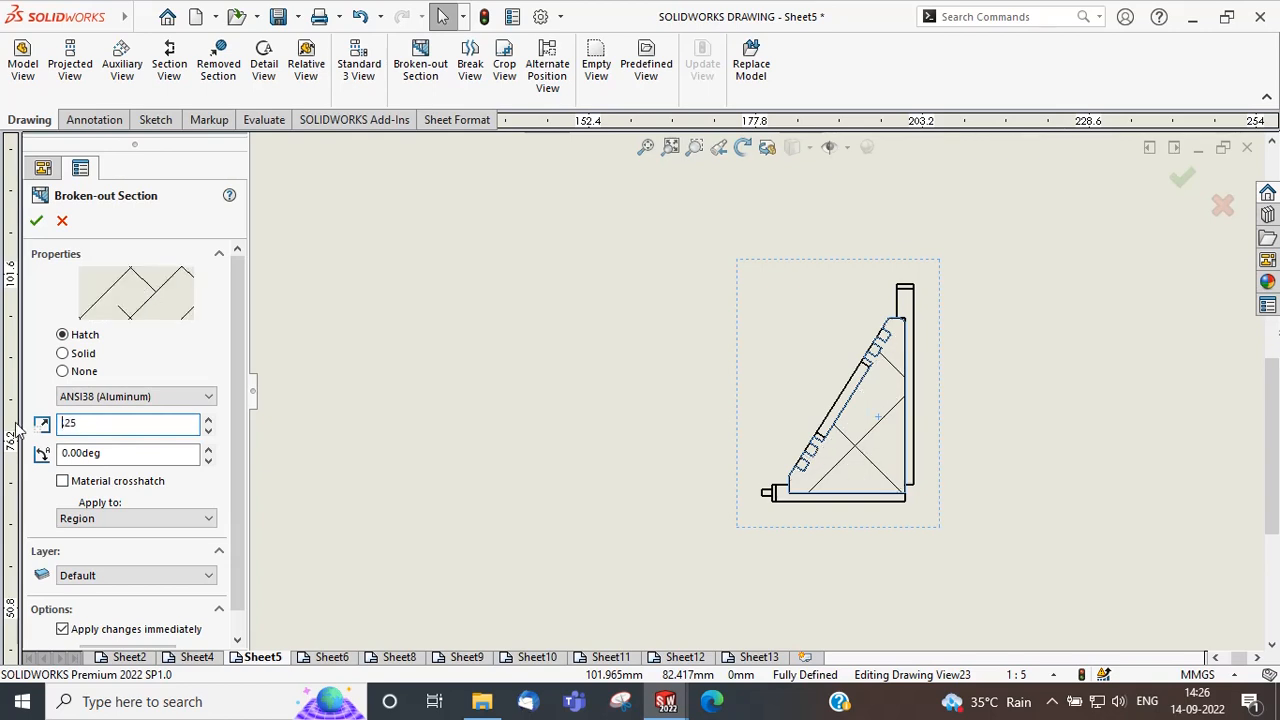
type("1.")
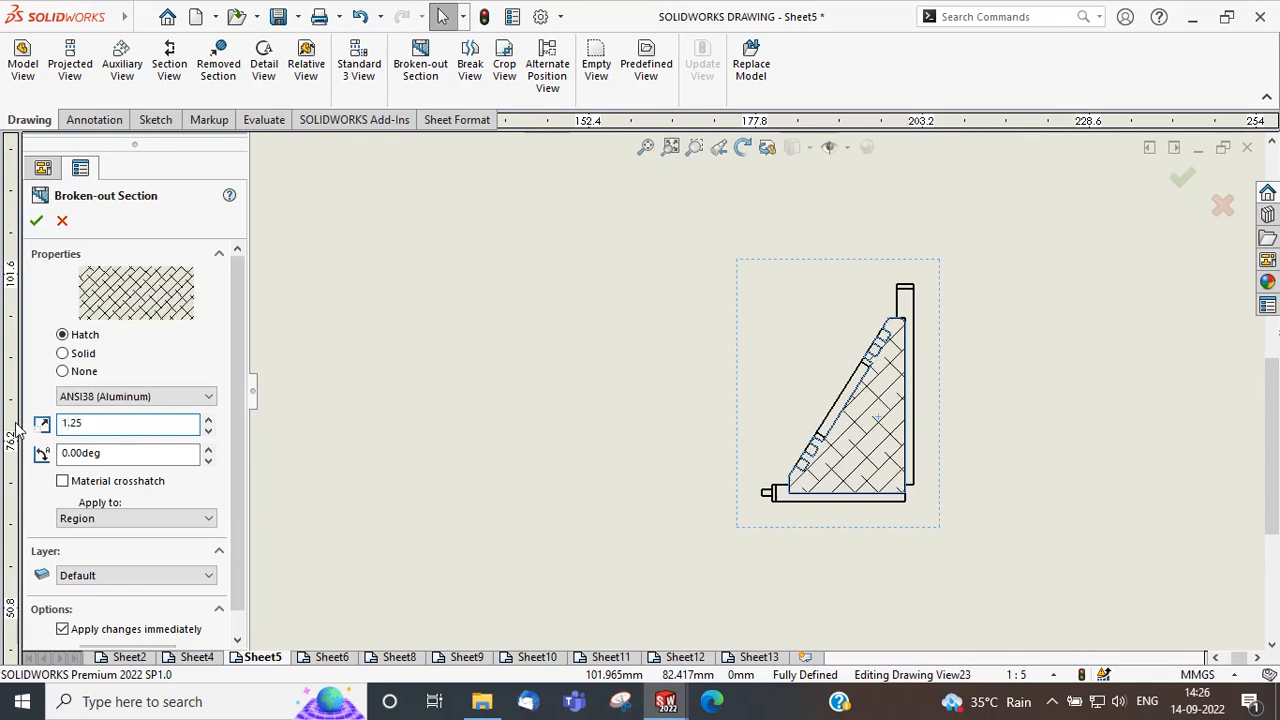
left_click(37, 221)
Set the hatch pattern scale of the side view's broken-out section to 1.75.
left_click(843, 482)
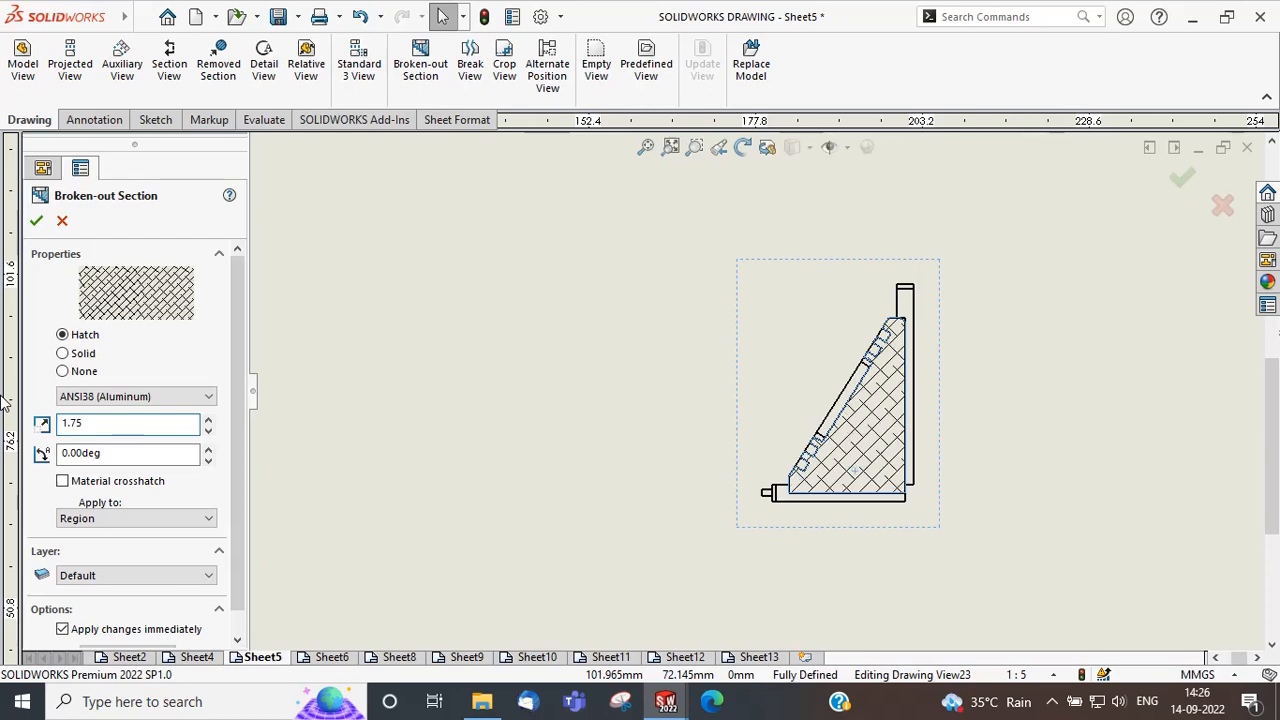
left_click(60, 222)
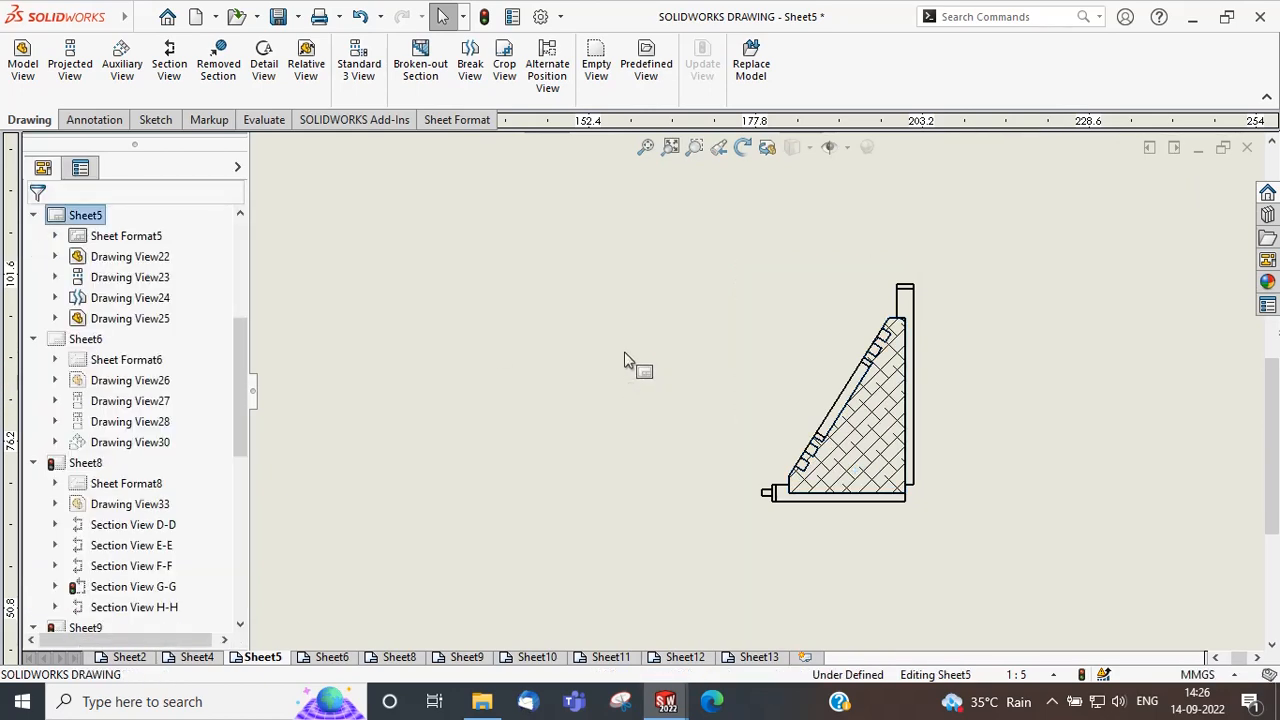
key("f")
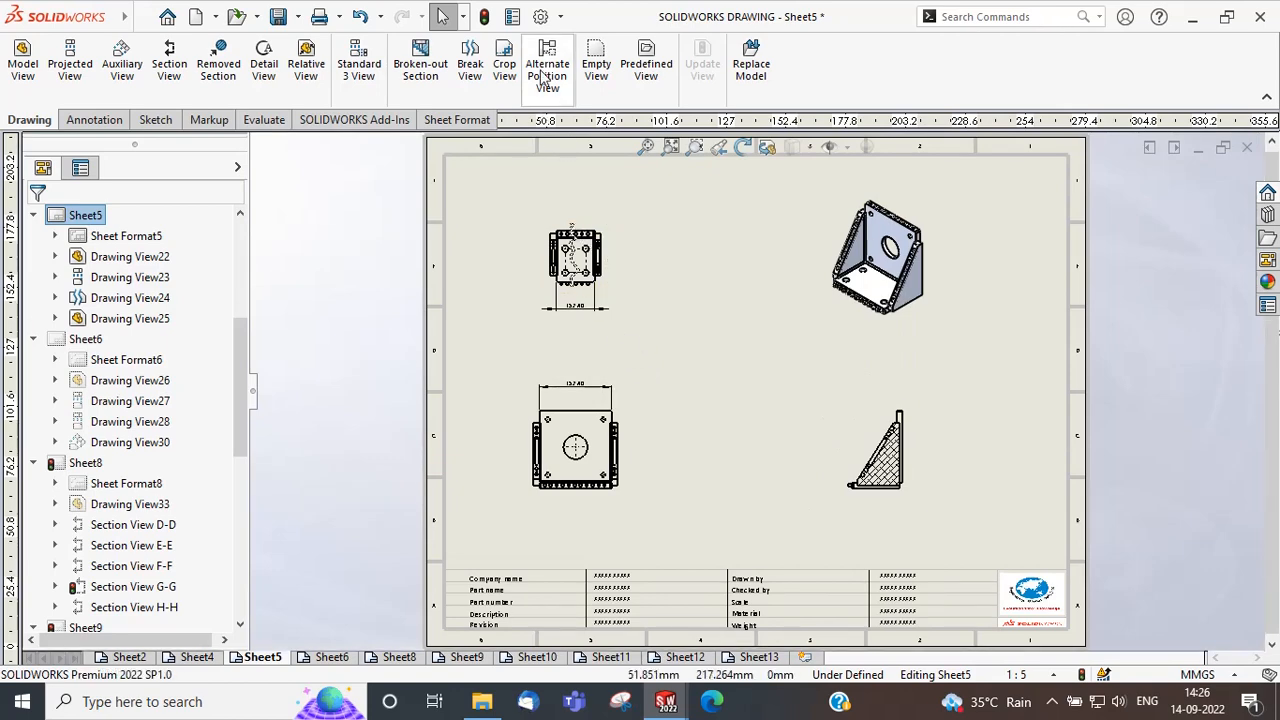
Activate the empty Sheet13 and open the assembly Large.SLDASM from the Large_Assembly folder.
left_click(752, 660)
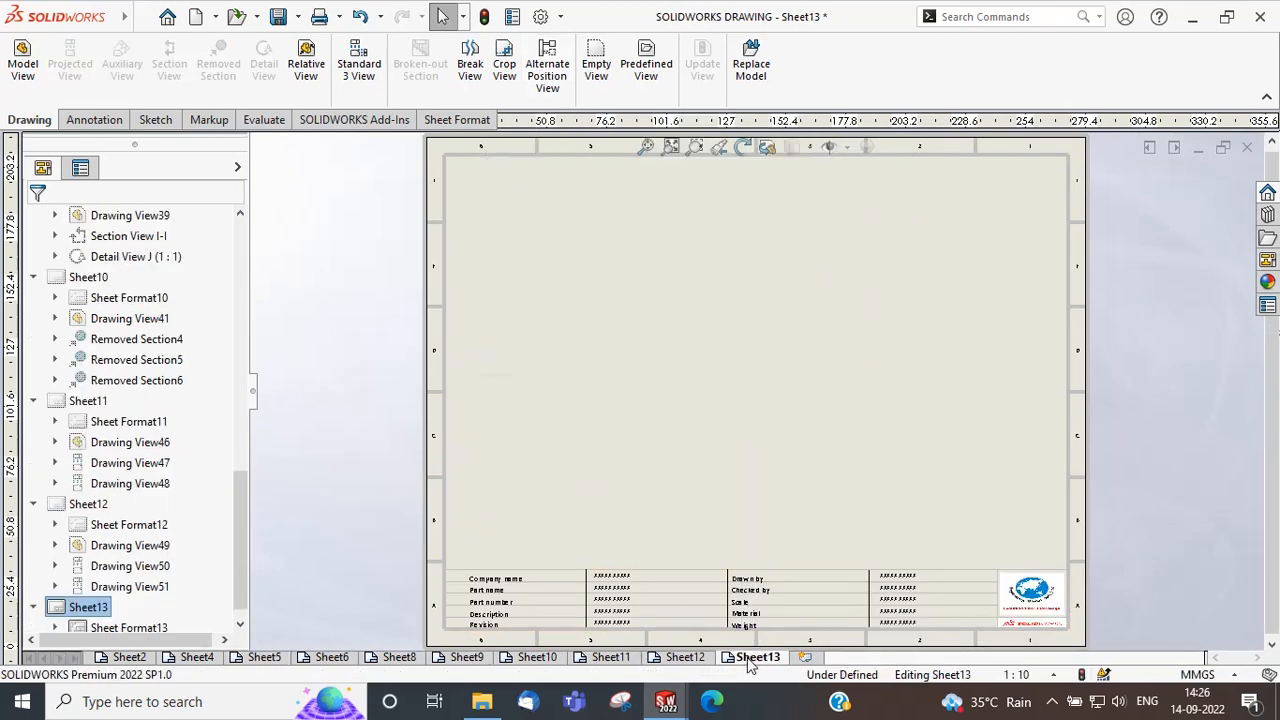
left_click(688, 658)
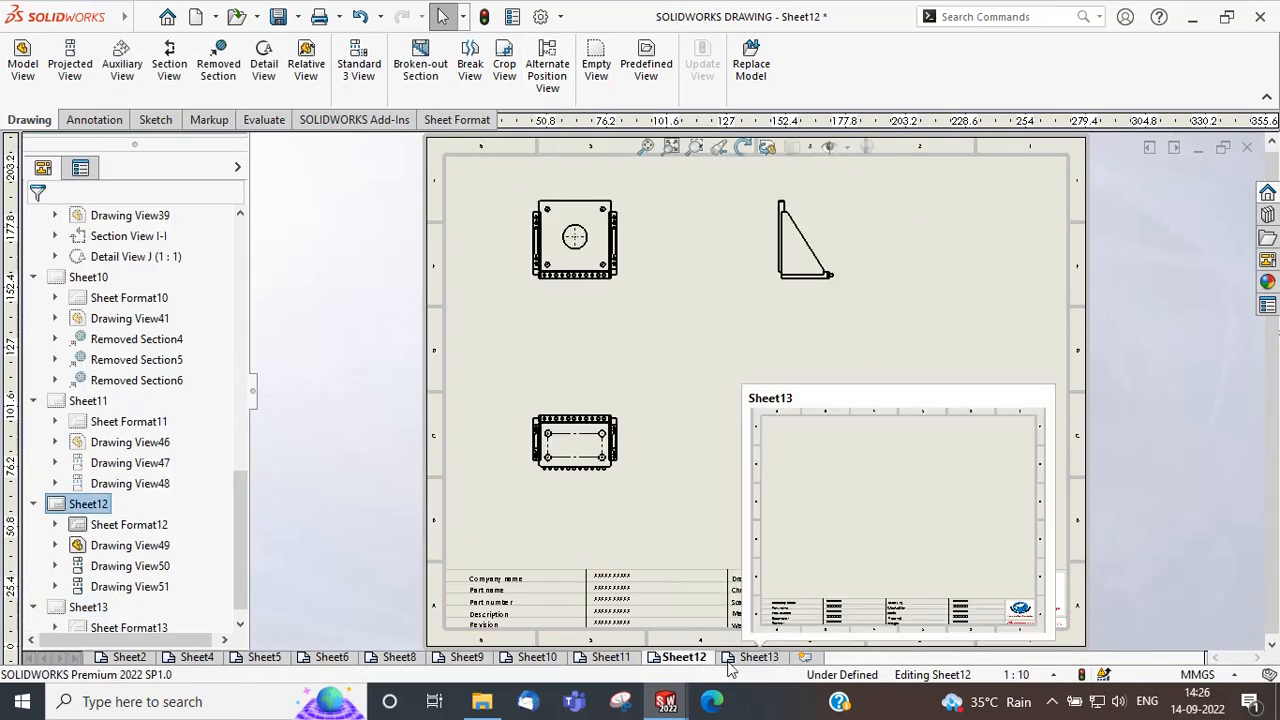
left_click(732, 664)
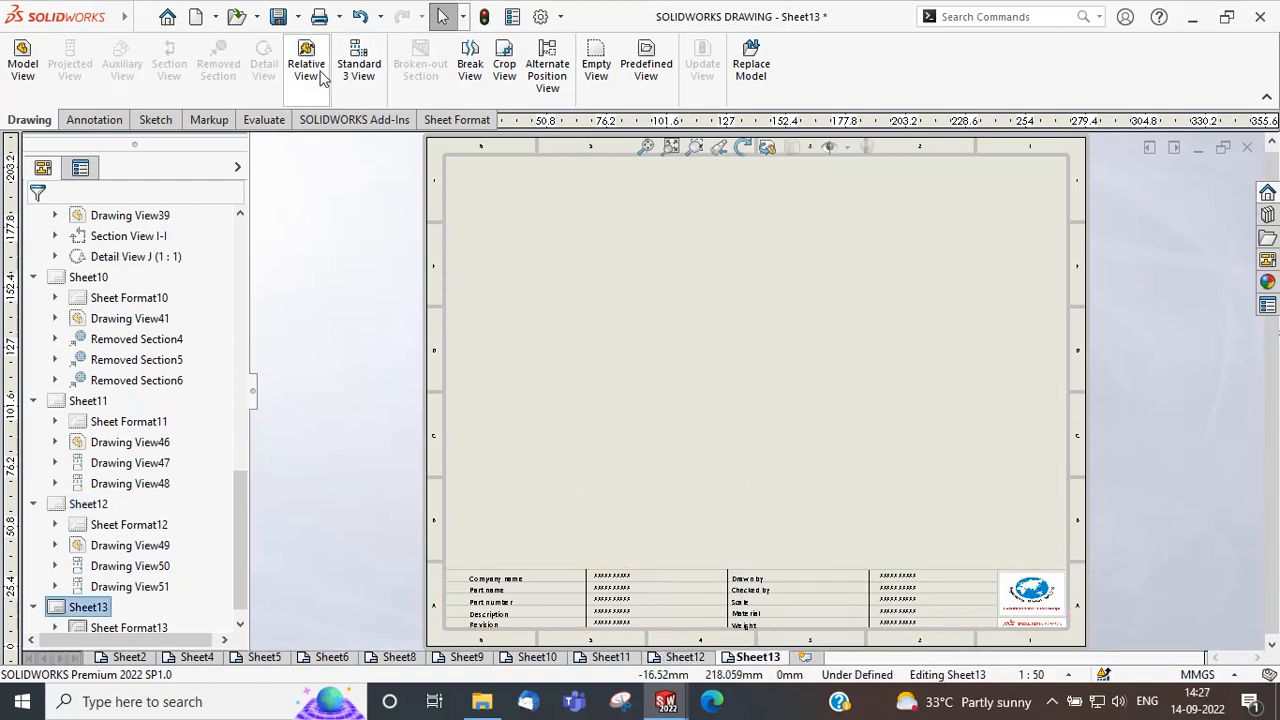
left_click(236, 16)
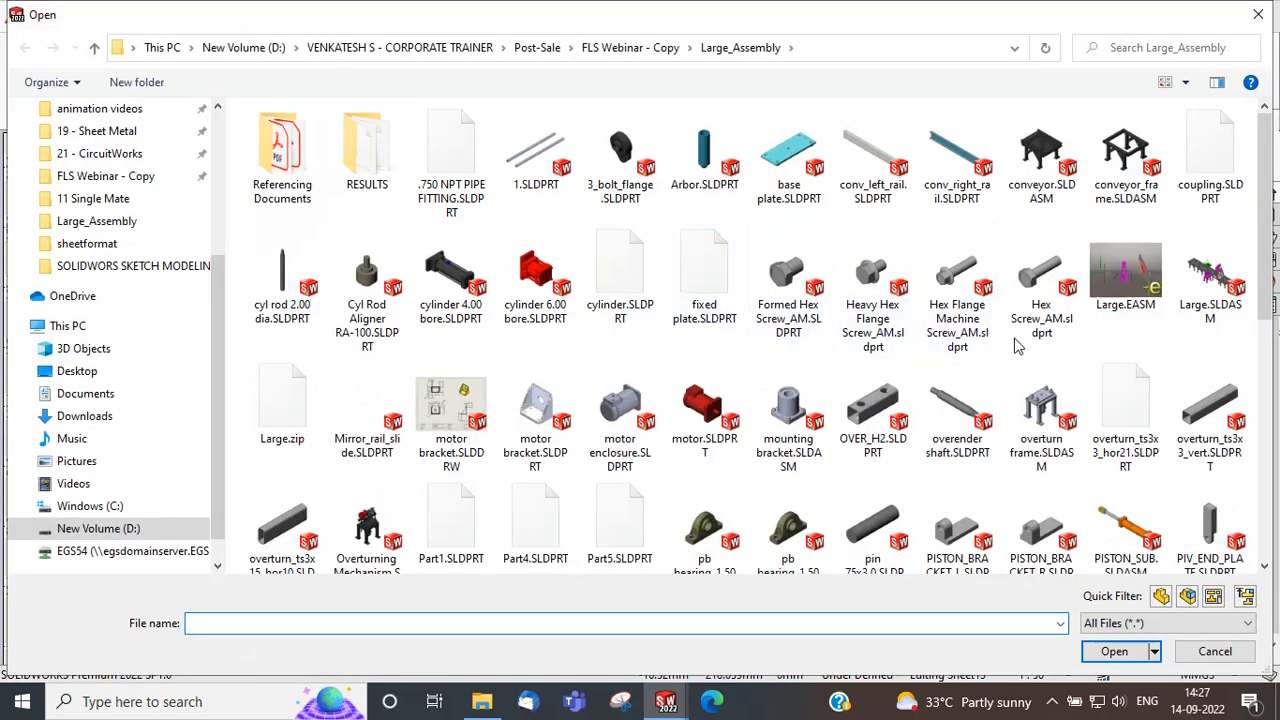
double_click(1200, 285)
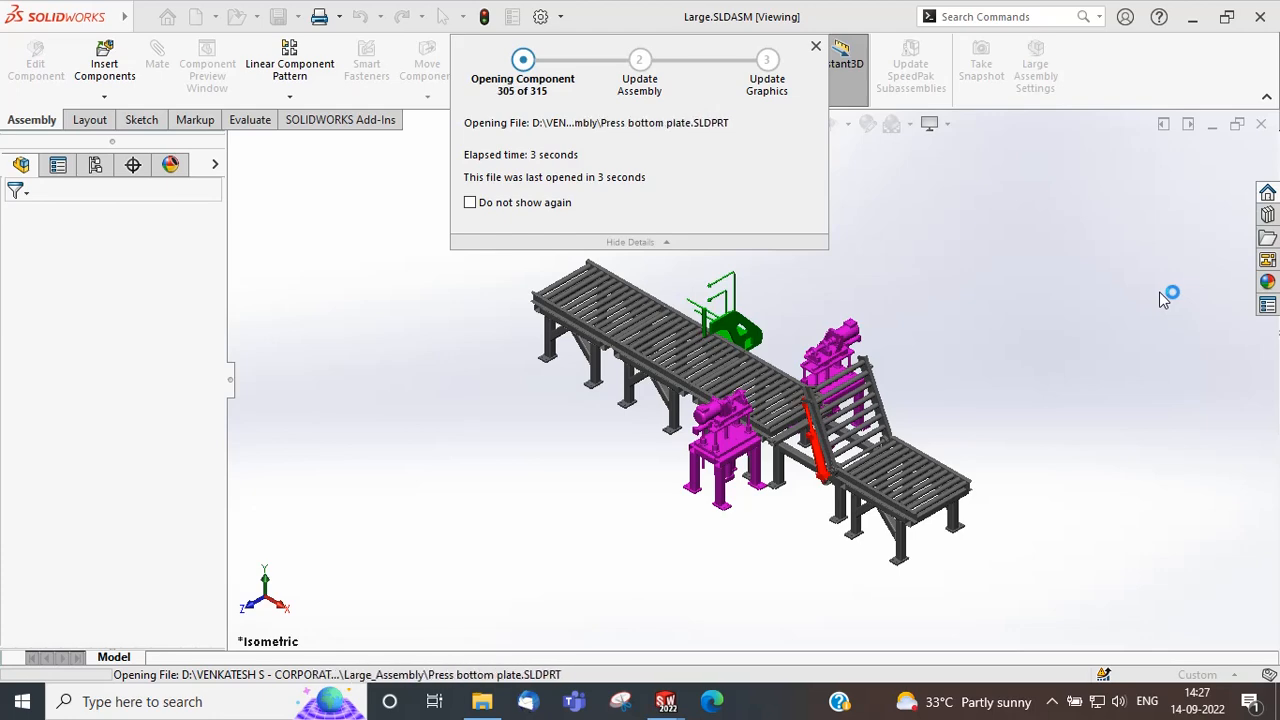
Return to the drawing and place a front model view of the Large assembly near the middle of Sheet13, without projected views.
key("ctrl+Tab")
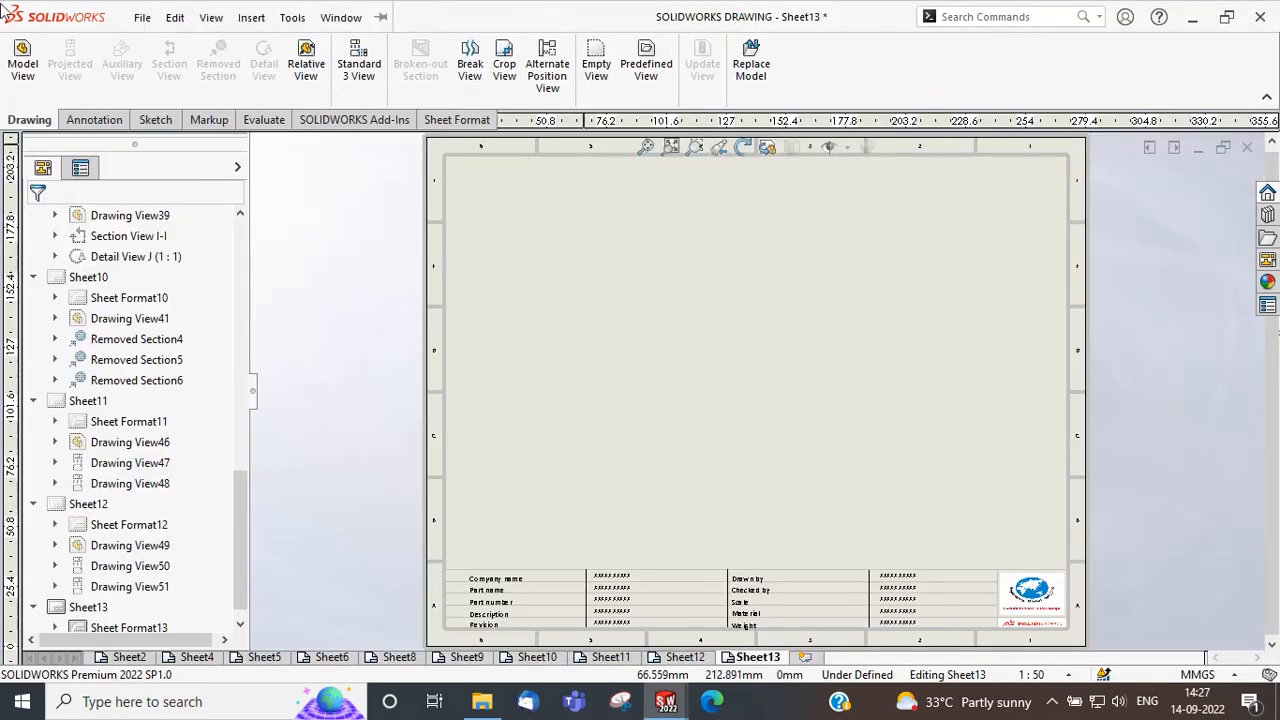
left_click(22, 58)
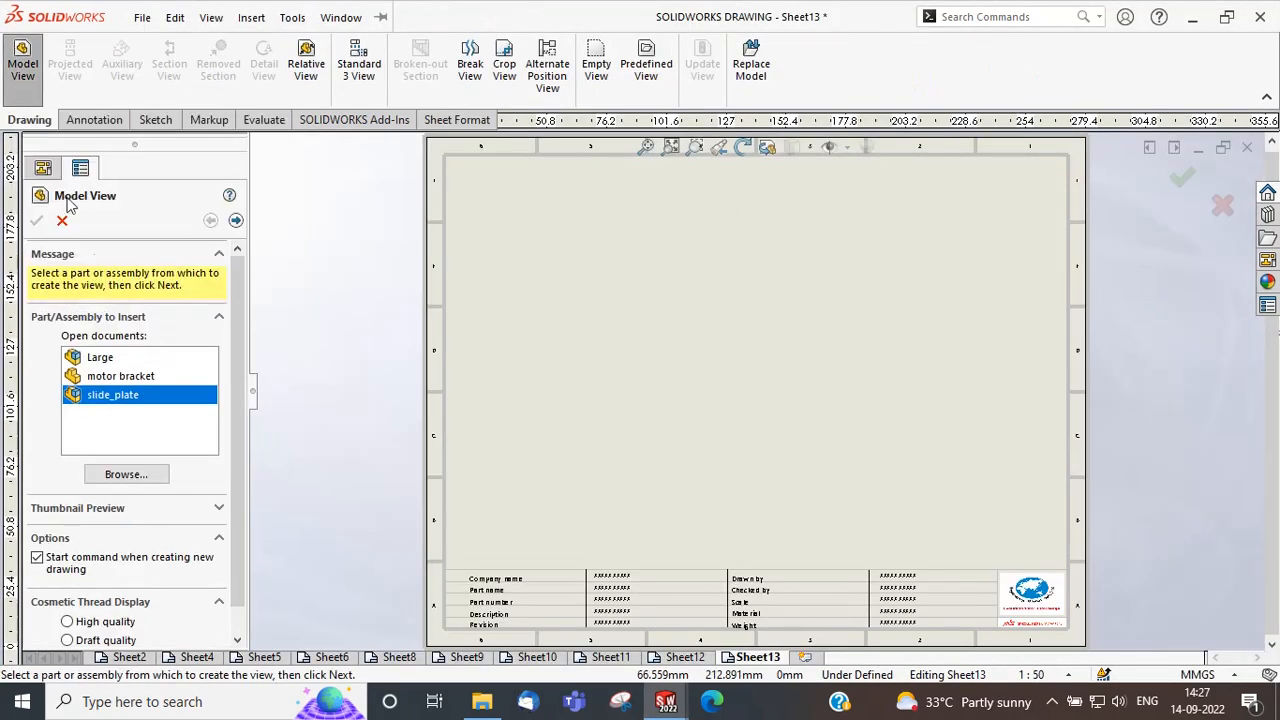
left_click(218, 509)
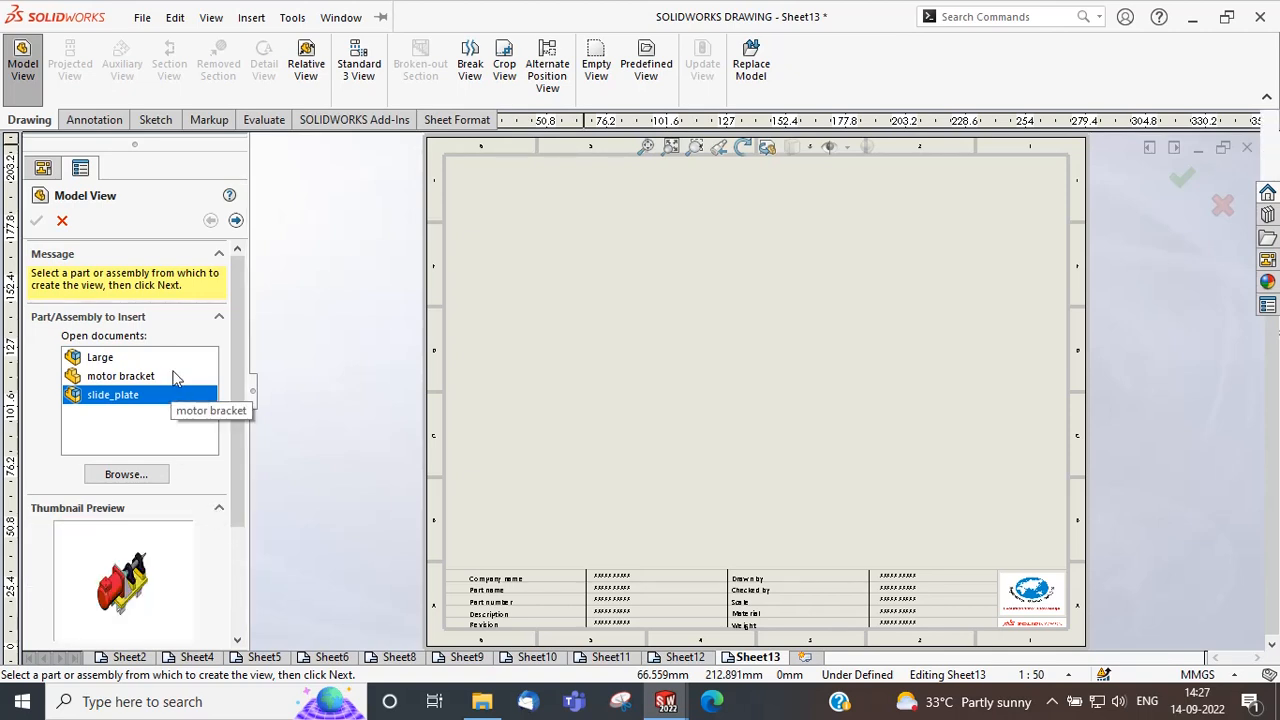
left_click(170, 359)
left_click(235, 221)
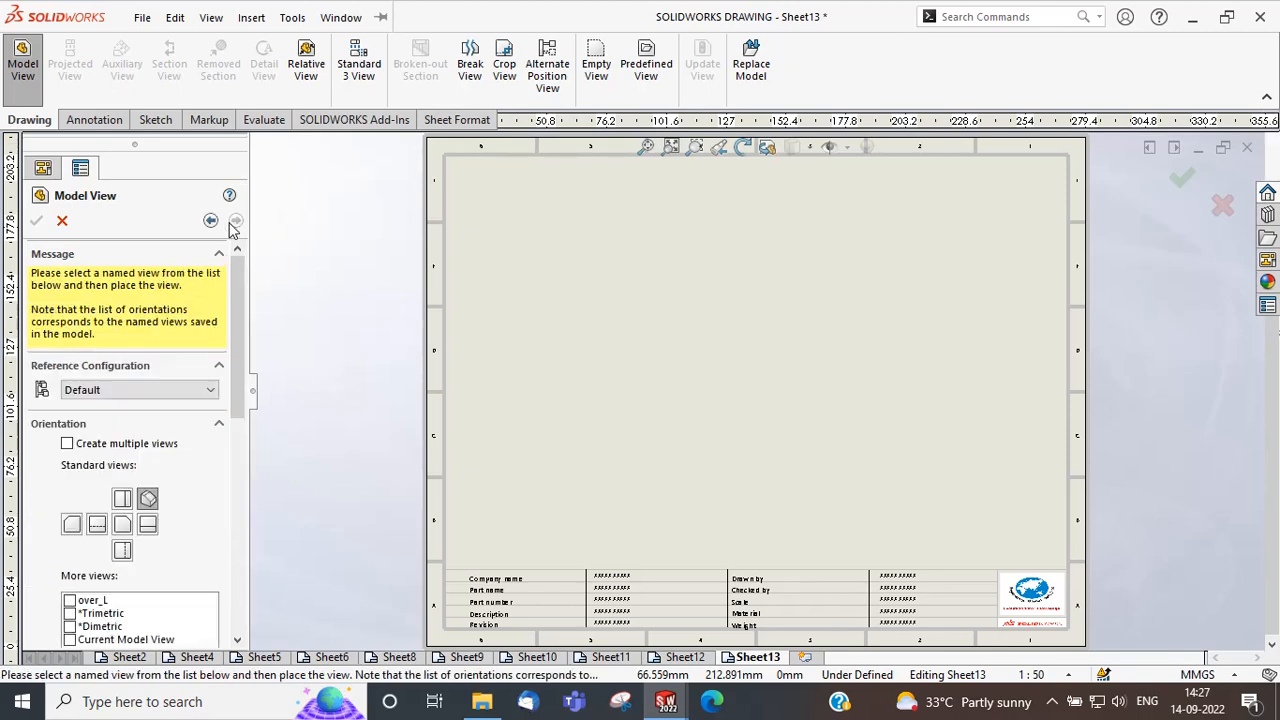
left_click(128, 532)
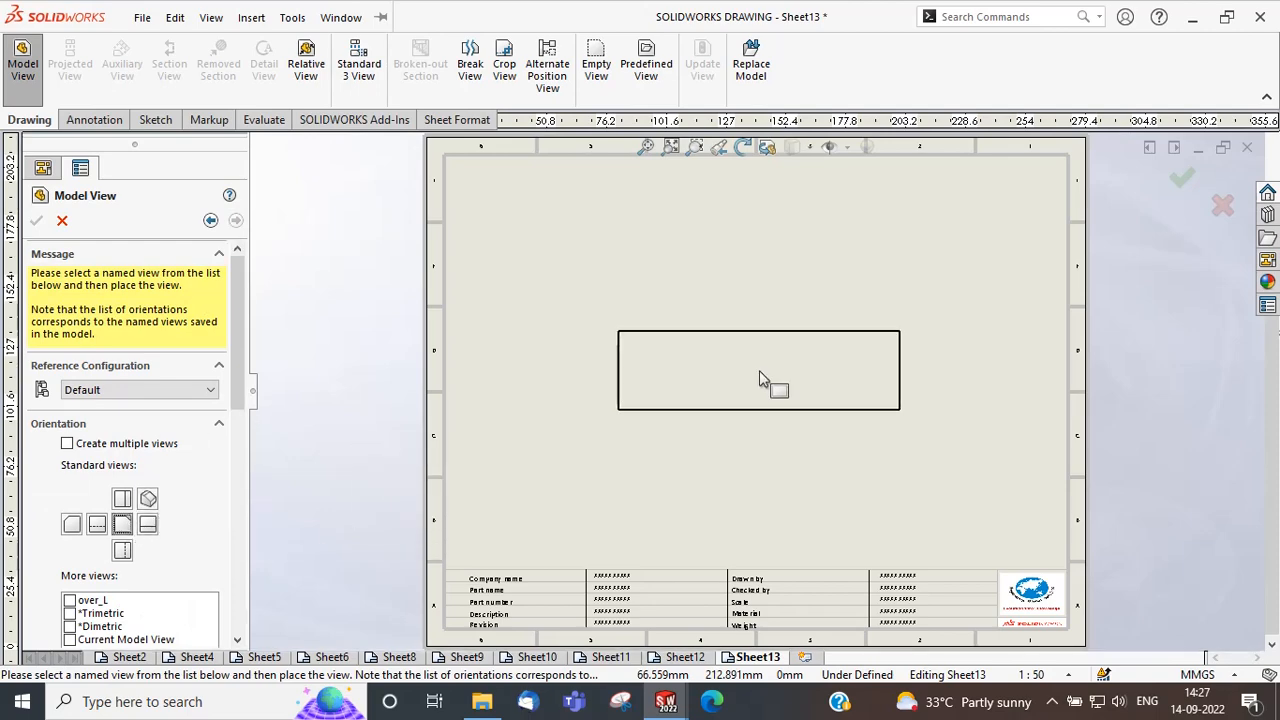
left_click(760, 375)
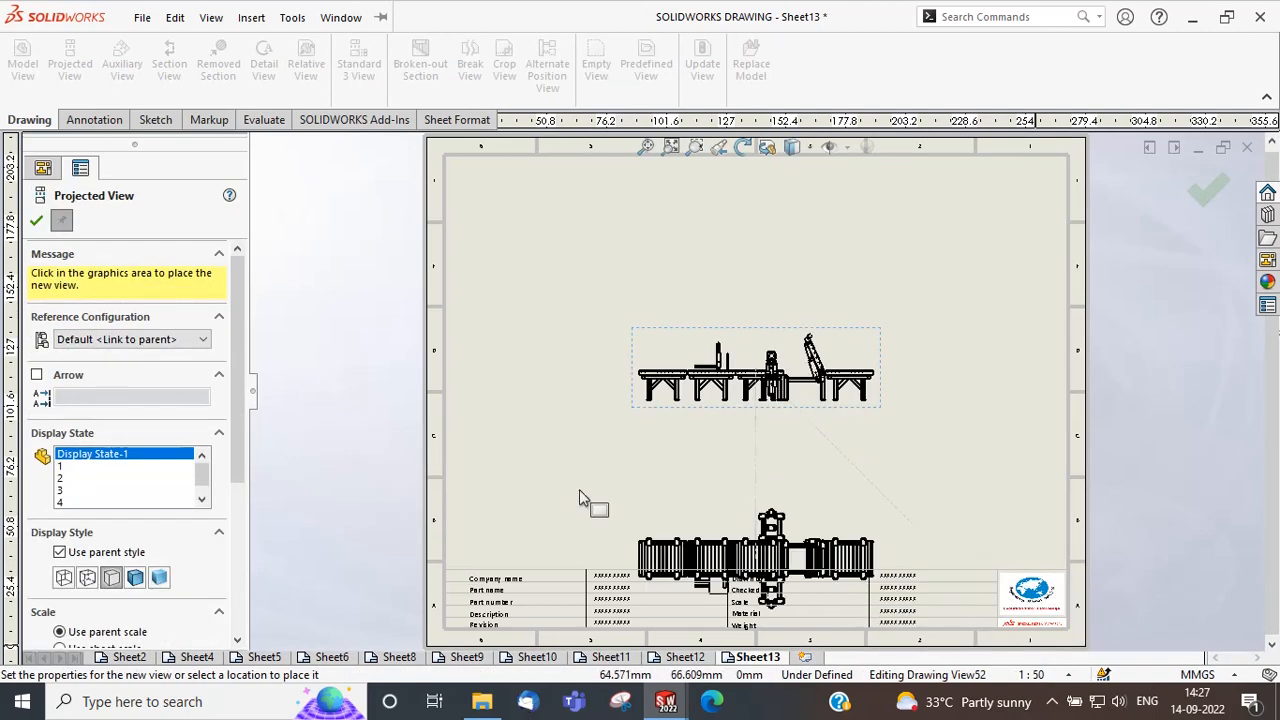
left_click(36, 220)
Set Sheet13's scale to 1:20 and display the assembly's front view shaded with edges.
left_click(1064, 676)
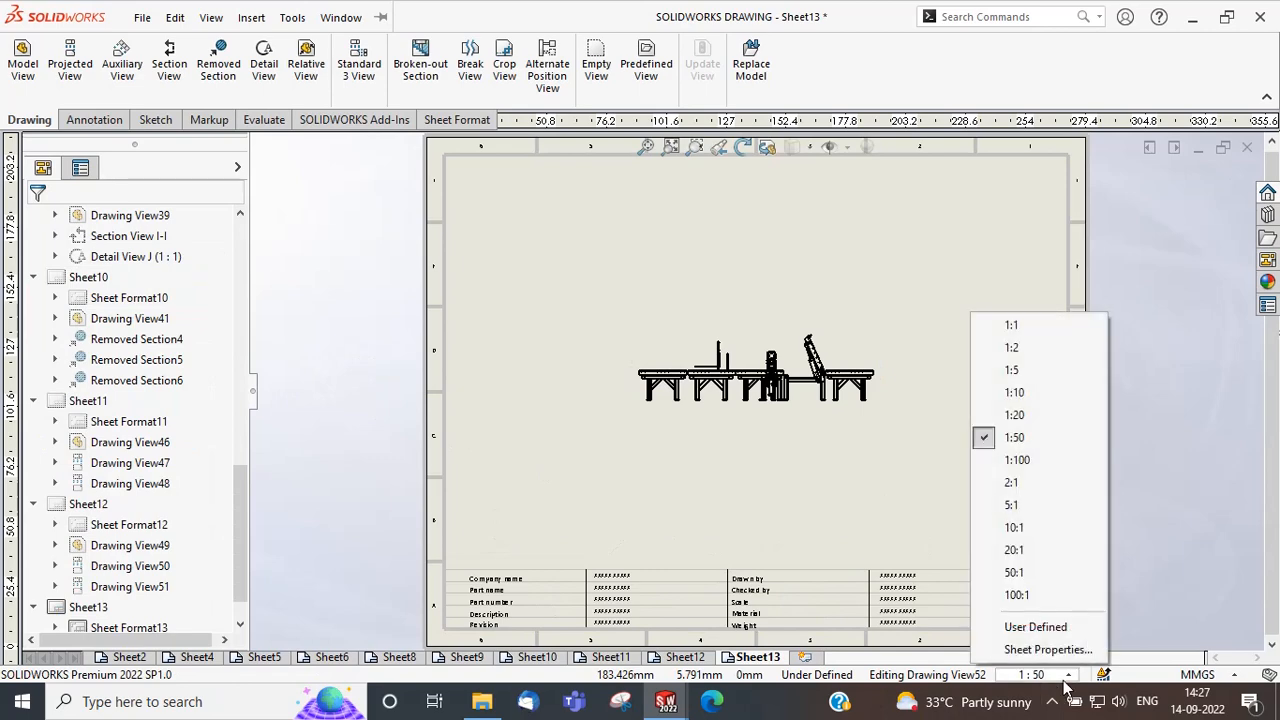
left_click(1043, 416)
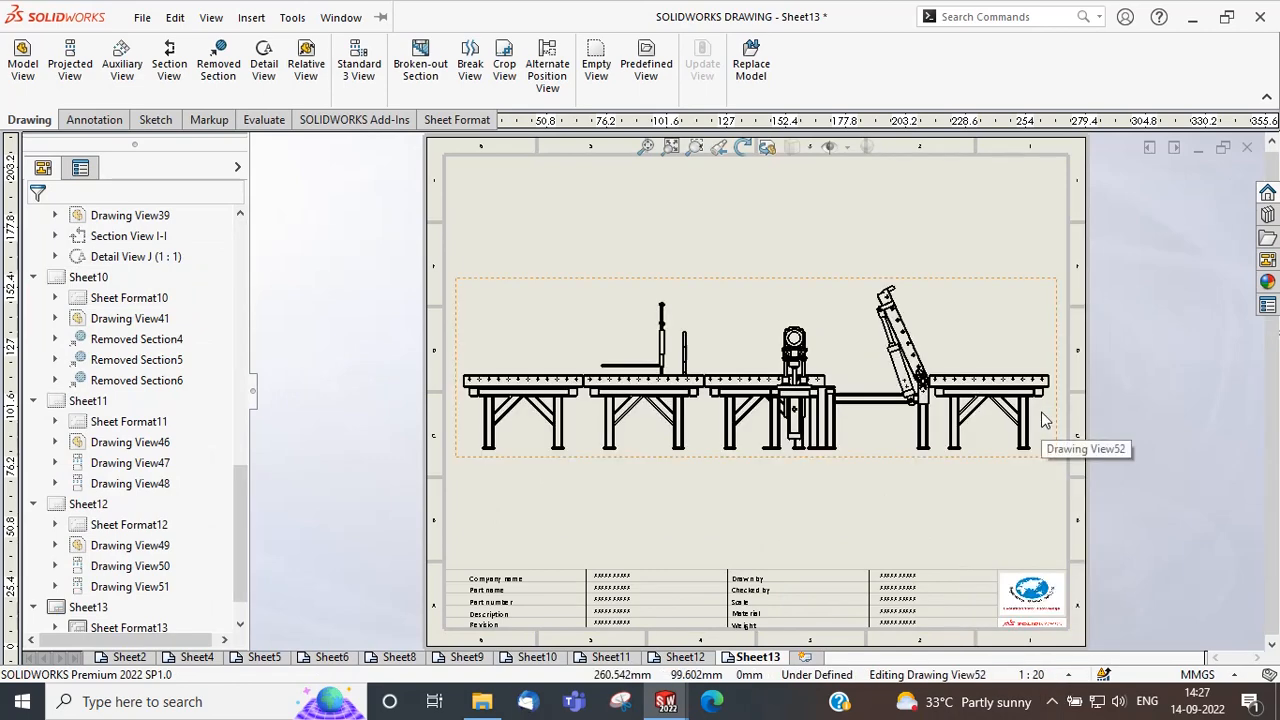
left_click(1015, 330)
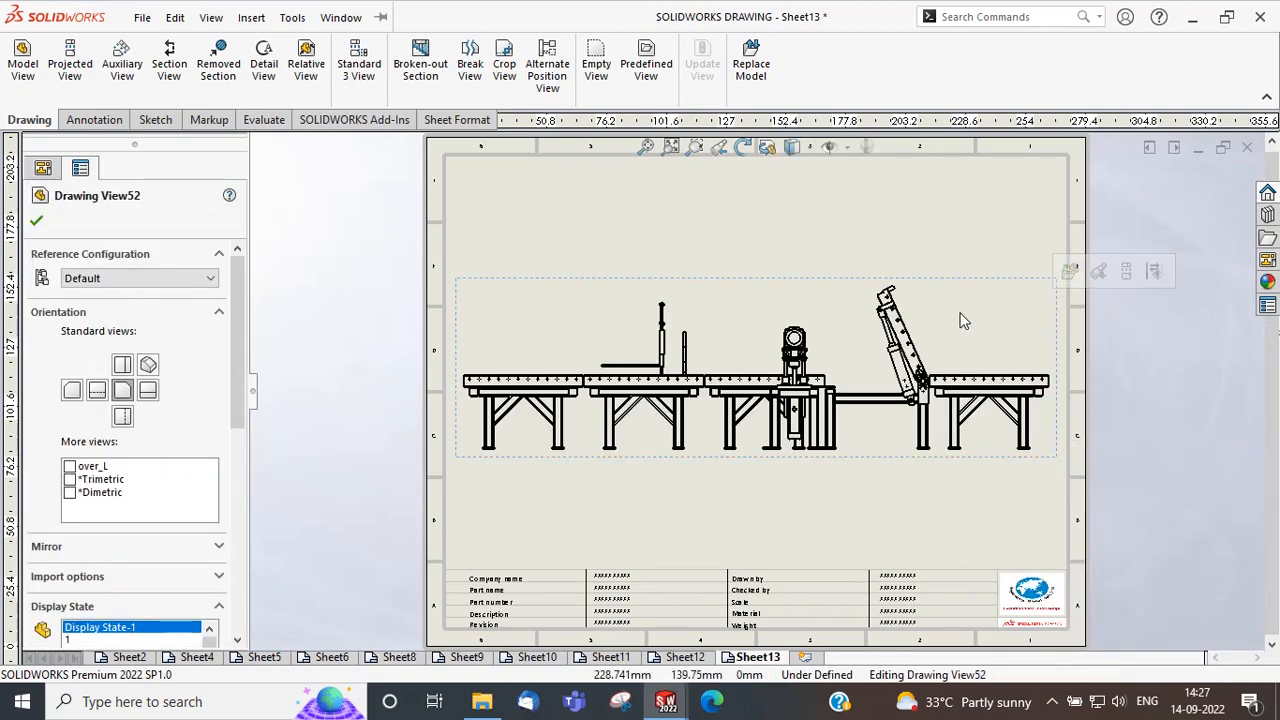
mouse_move(792, 148)
left_click(795, 174)
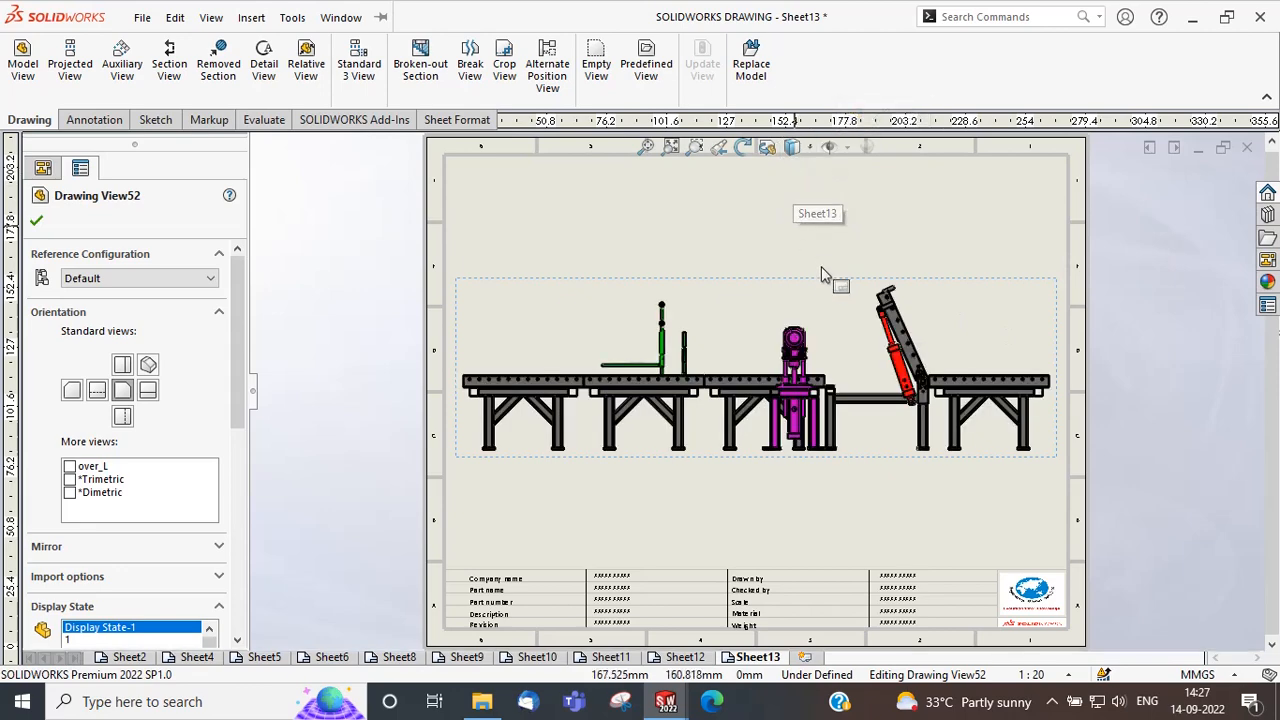
Switch to Large.SLDASM and set the PISTON_SUB subassembly to solve as flexible in its component properties.
left_click(296, 14)
mouse_move(341, 17)
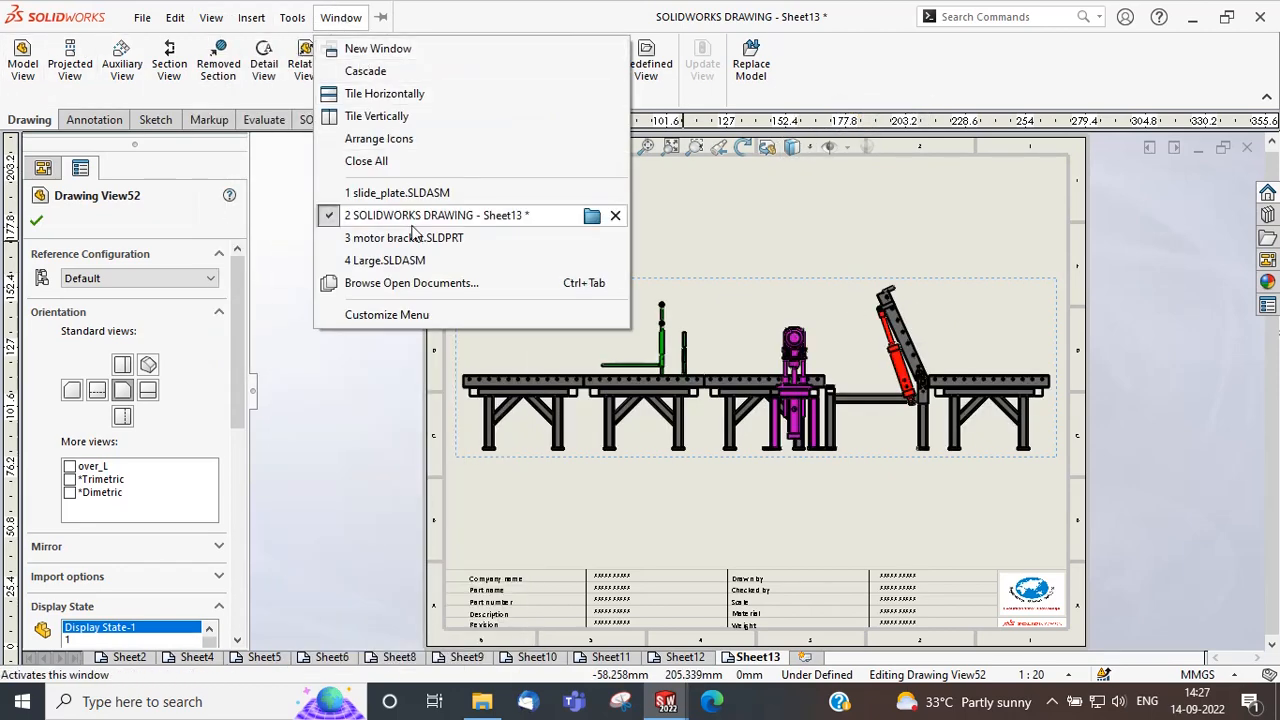
left_click(418, 261)
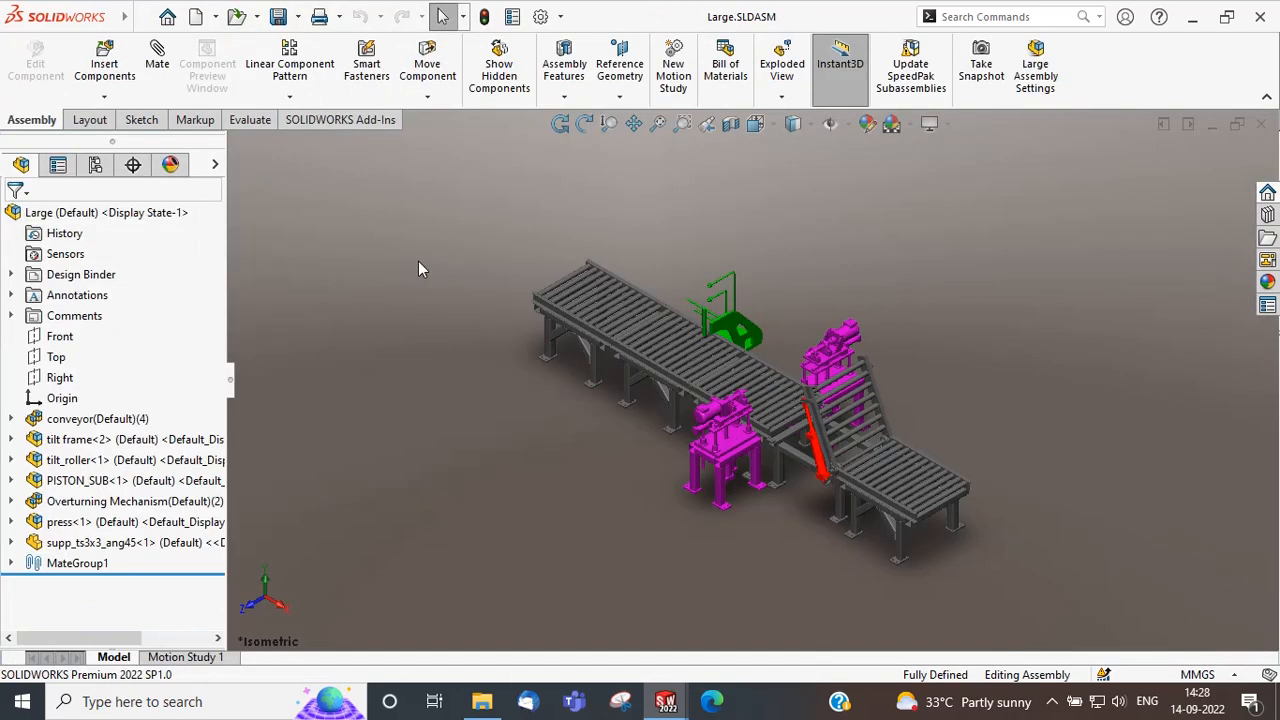
left_click(113, 482)
right_click(115, 484)
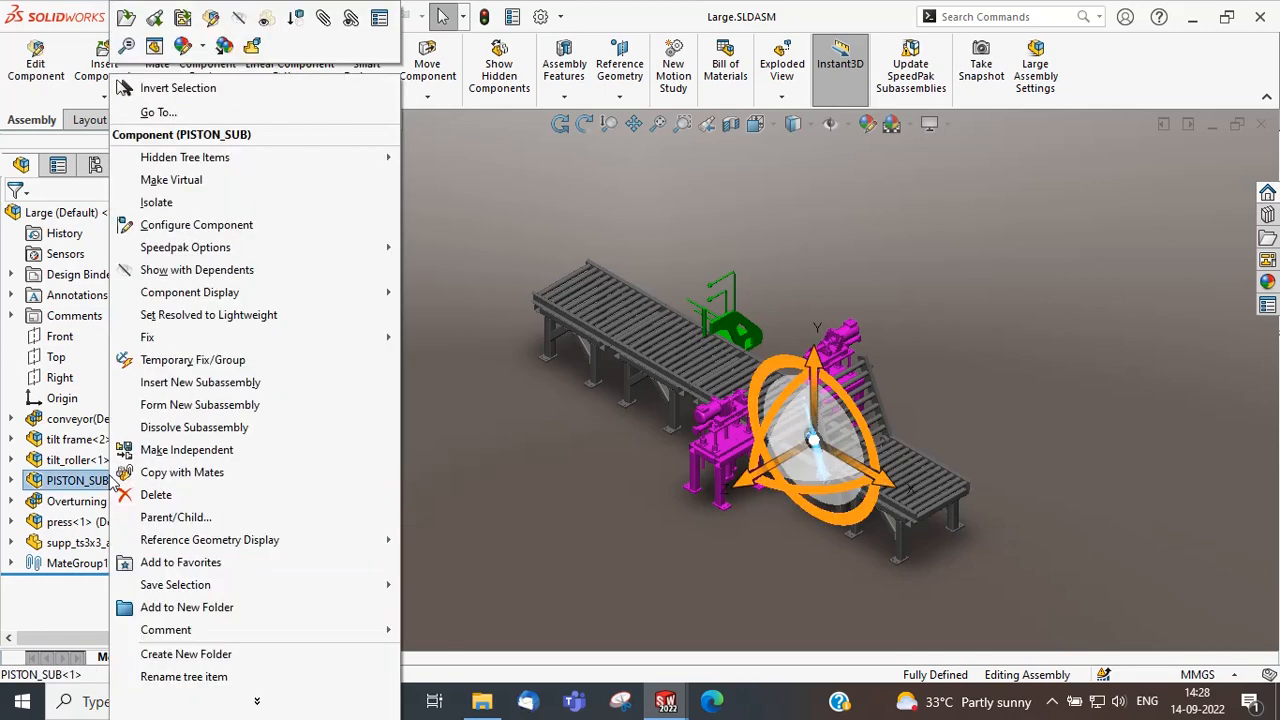
left_click(379, 17)
left_click(758, 490)
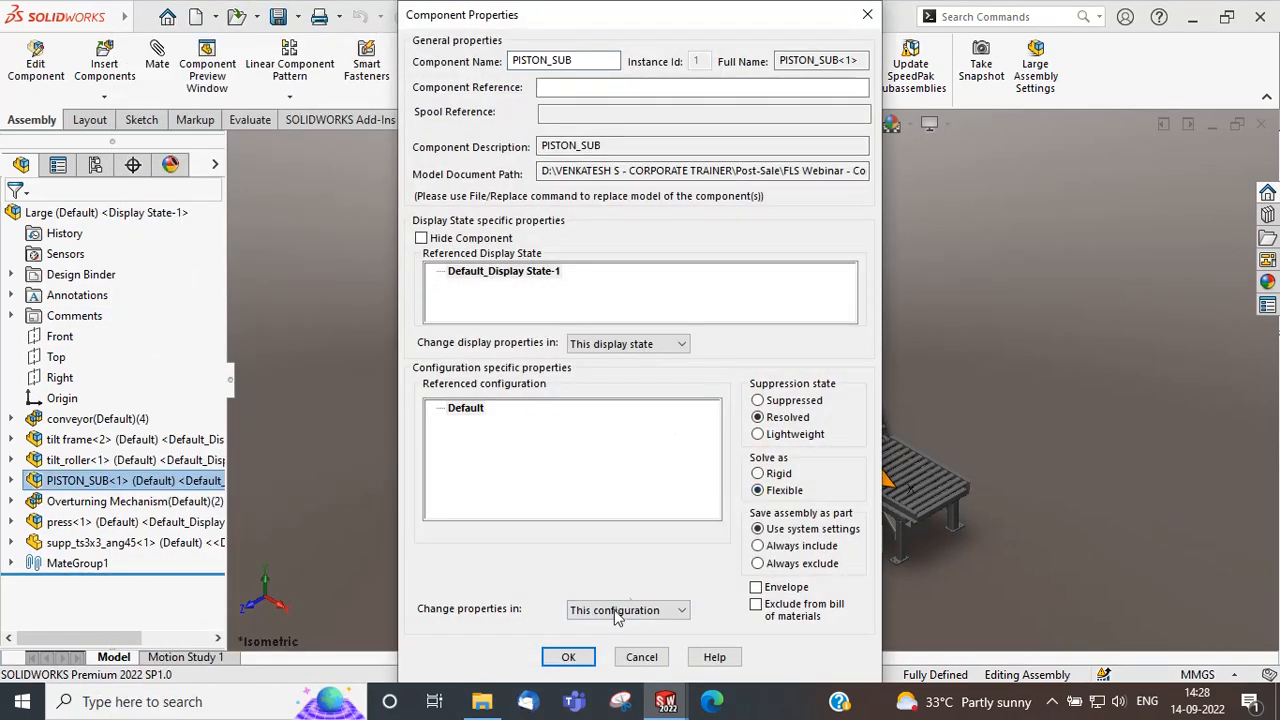
left_click(568, 657)
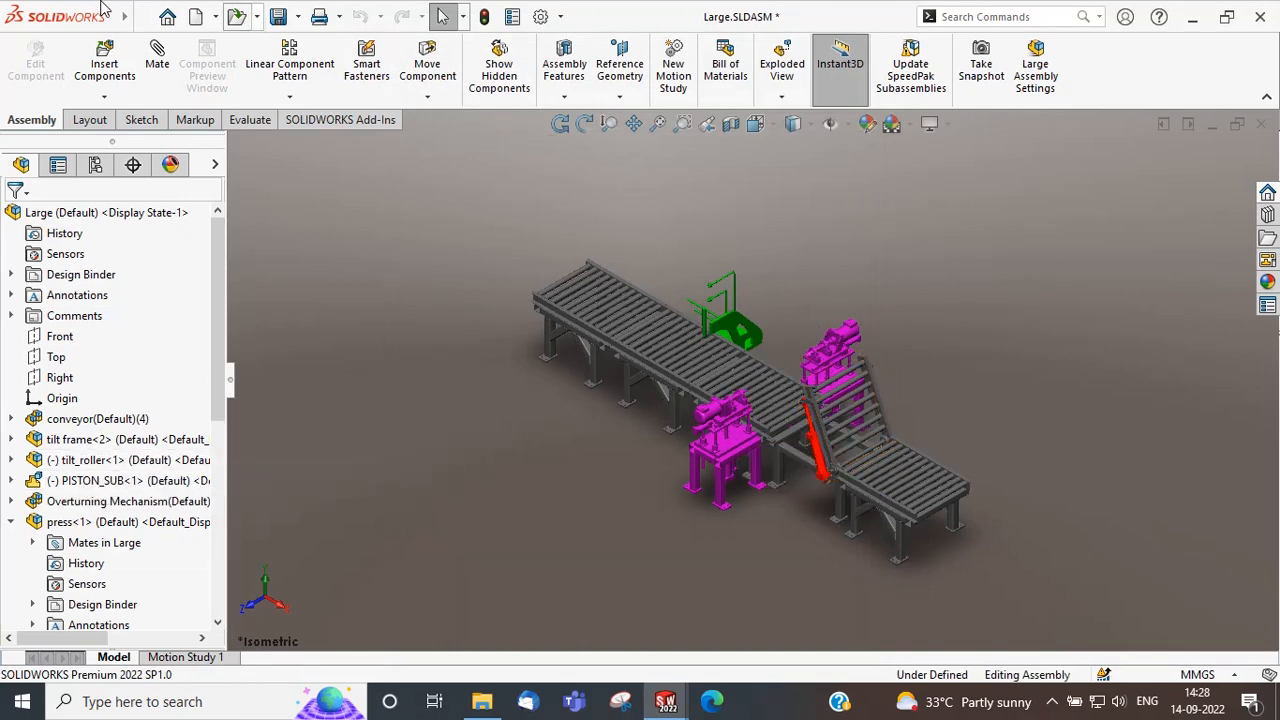
Switch from the Large assembly back to the open drawing at Sheet13.
mouse_move(107, 10)
left_click(143, 18)
mouse_move(340, 20)
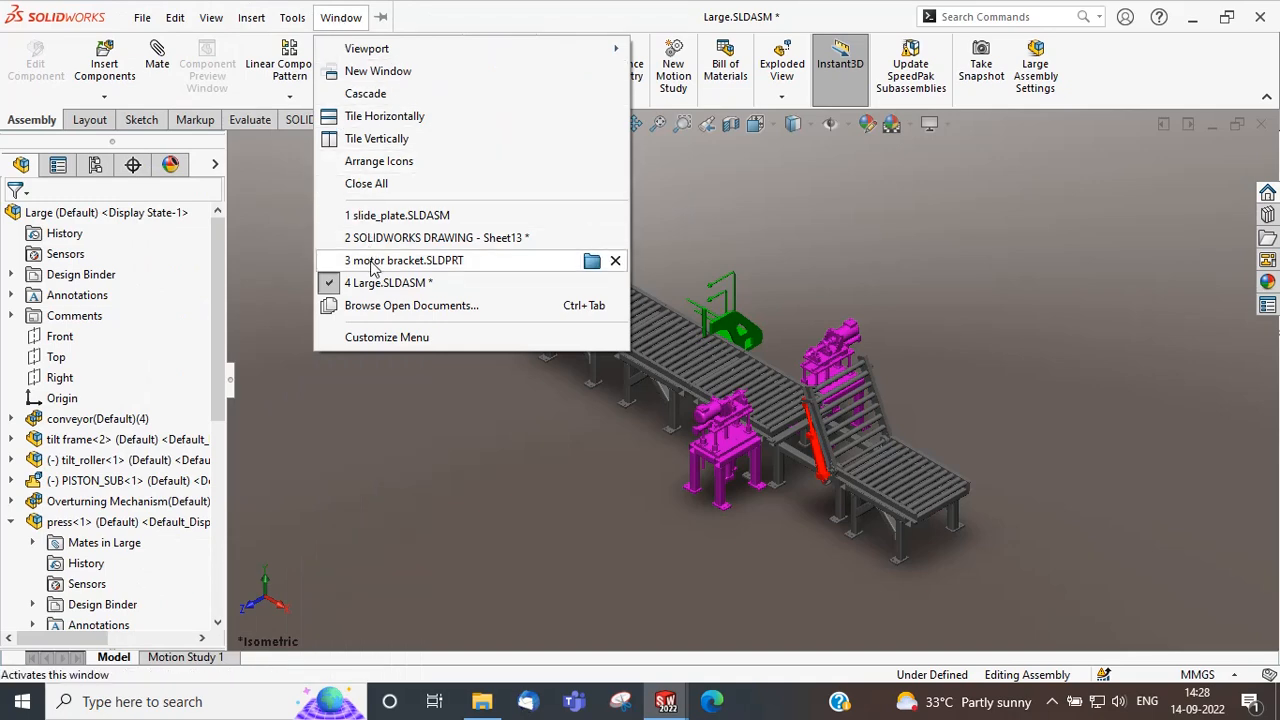
mouse_move(375, 266)
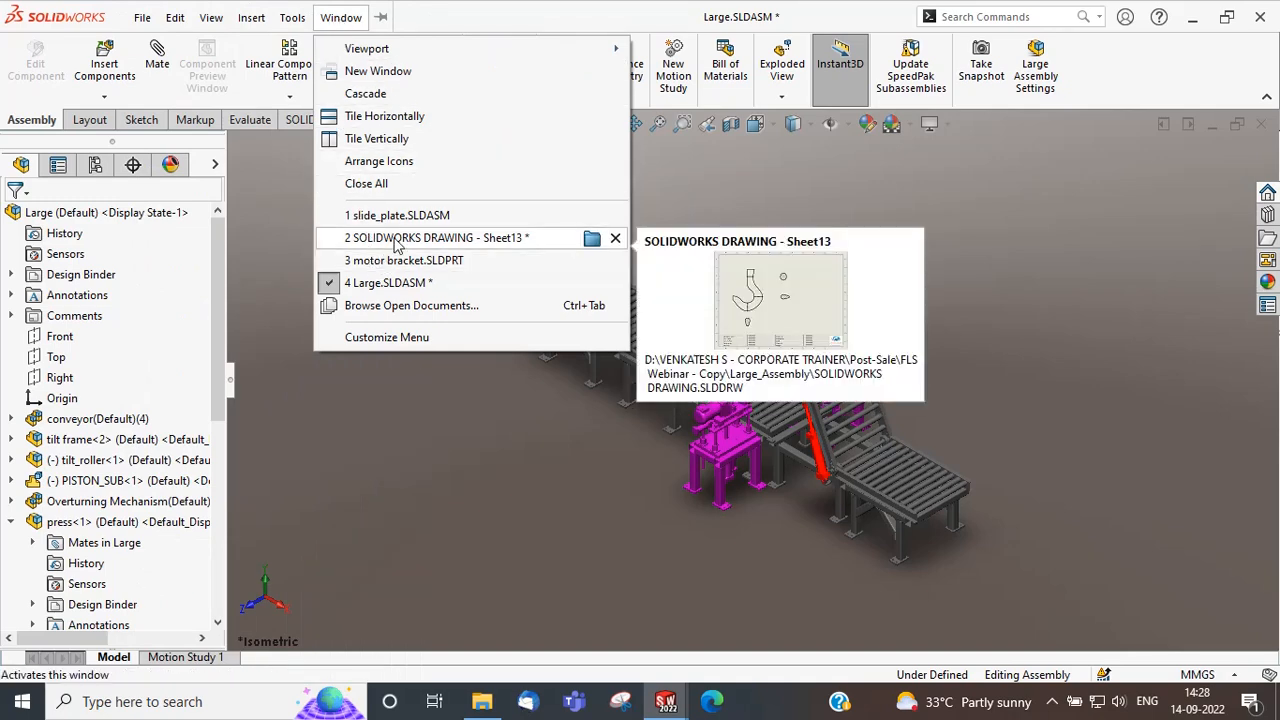
left_click(394, 239)
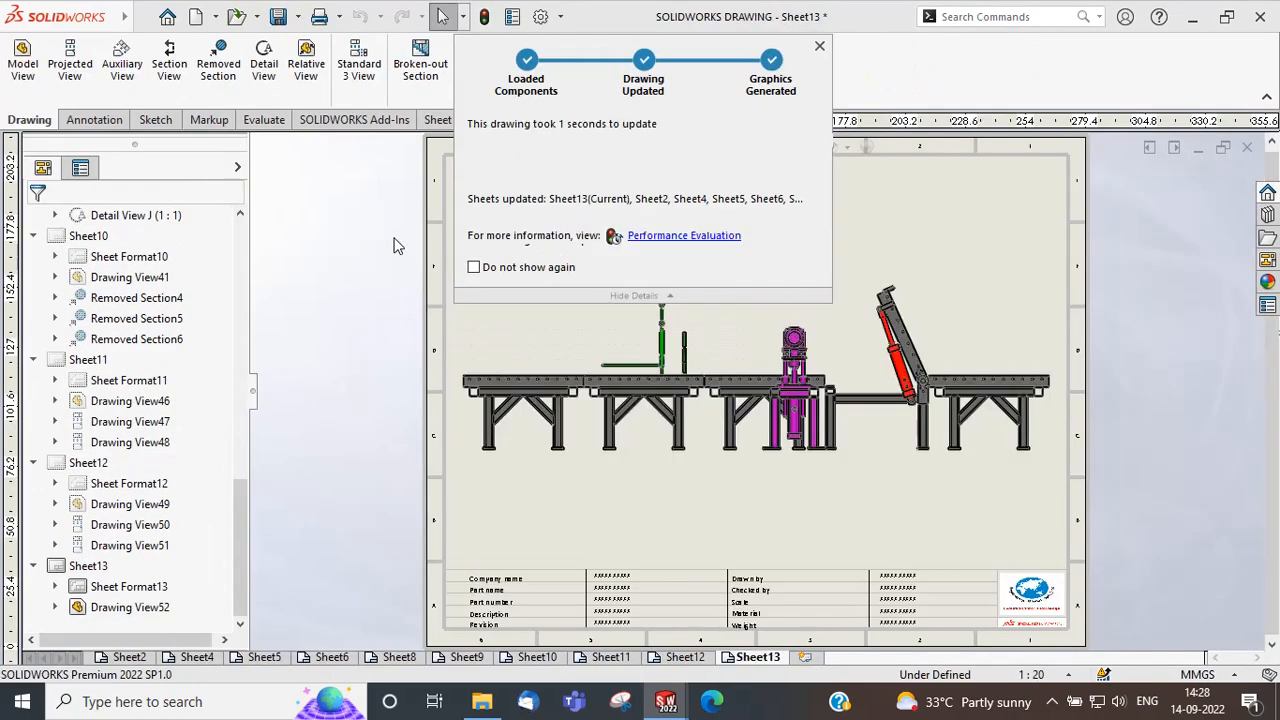
Add an alternate position to the assembly's front view from a new configuration, with the raised tilt frame lowered to horizontal.
left_click(490, 290)
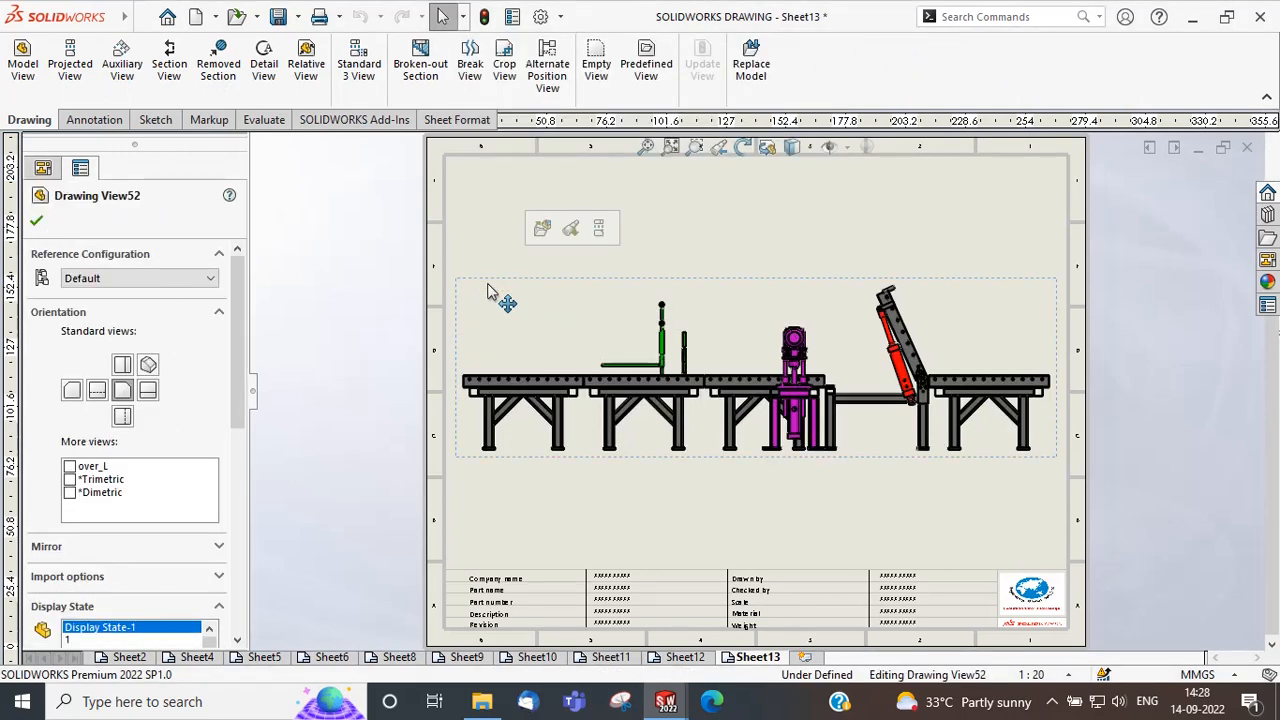
left_click(547, 65)
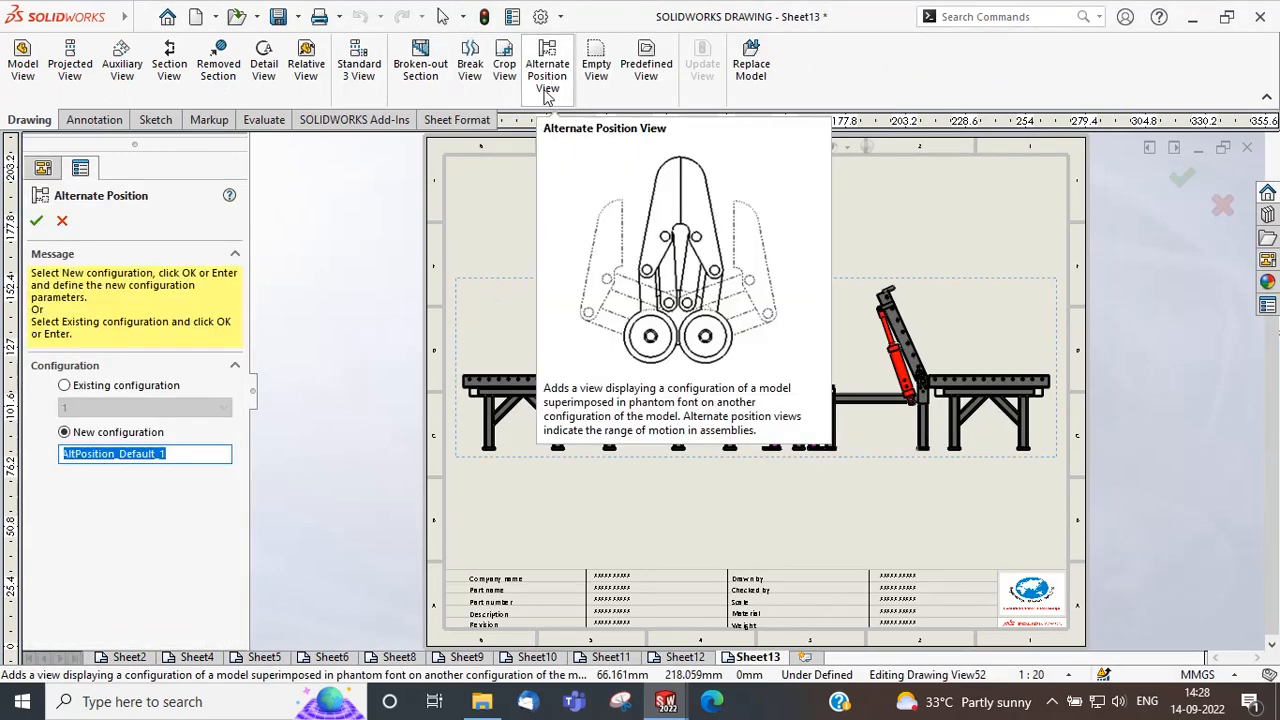
left_click(42, 220)
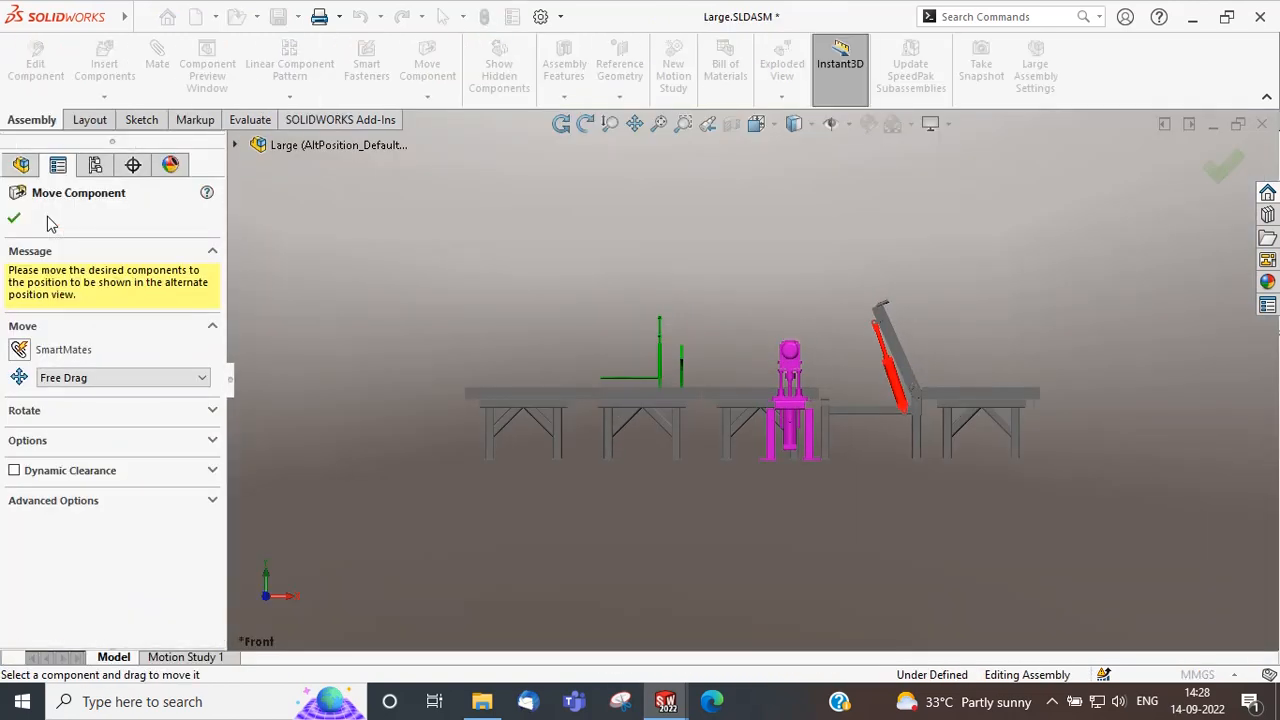
scroll(862, 372, "down", 6)
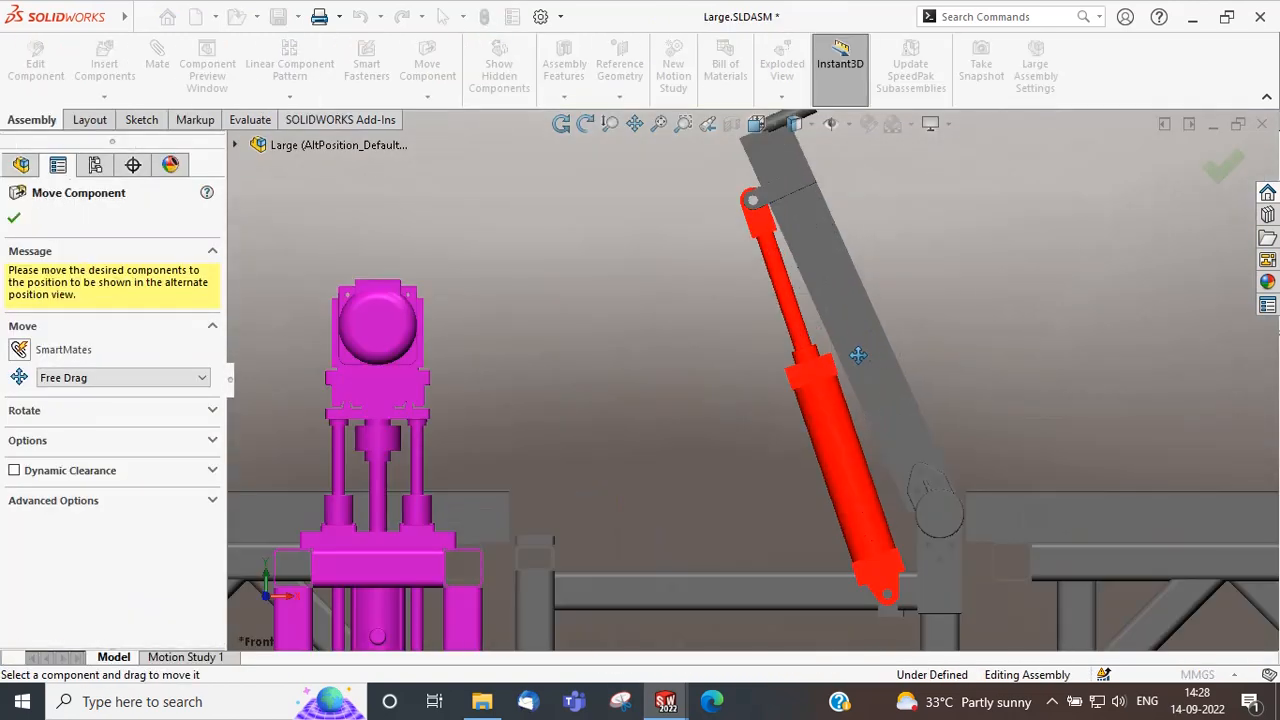
left_click_drag(769, 156, 591, 512)
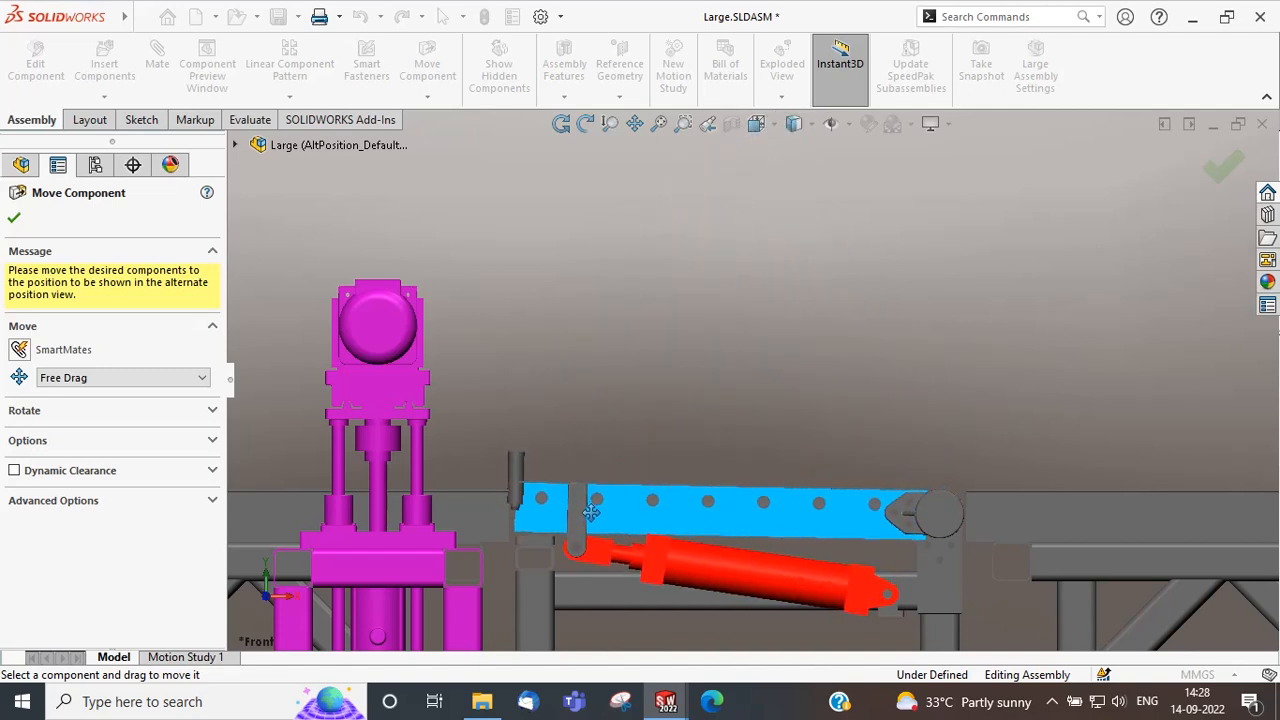
left_click(1222, 167)
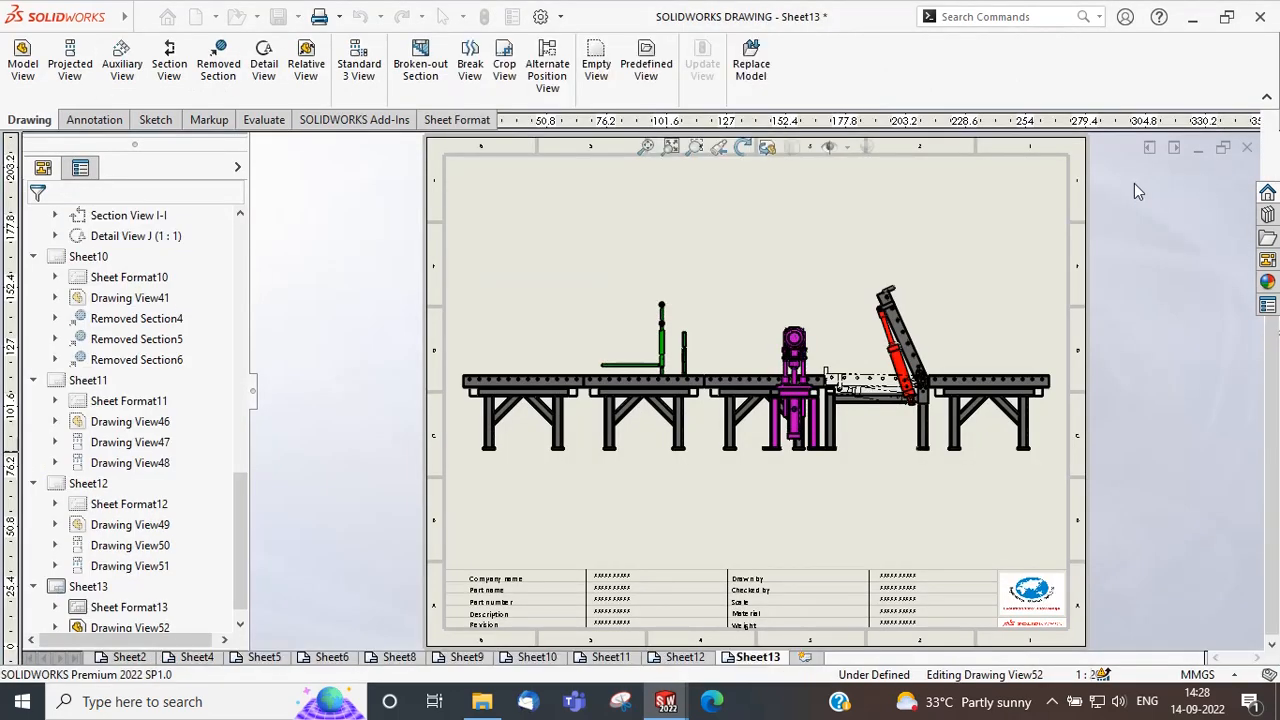
Add a second alternate position to the front view from a new configuration, with the tilt frame lowered only partway.
left_click(547, 76)
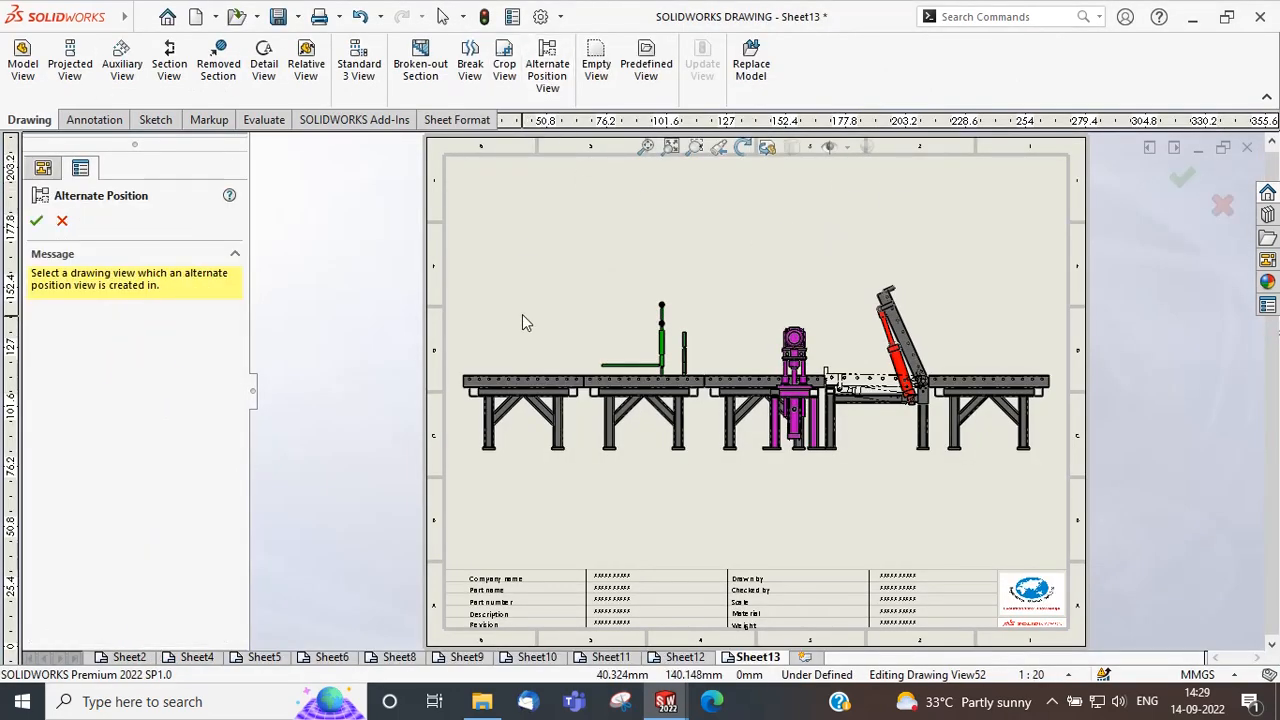
left_click(521, 323)
left_click(36, 222)
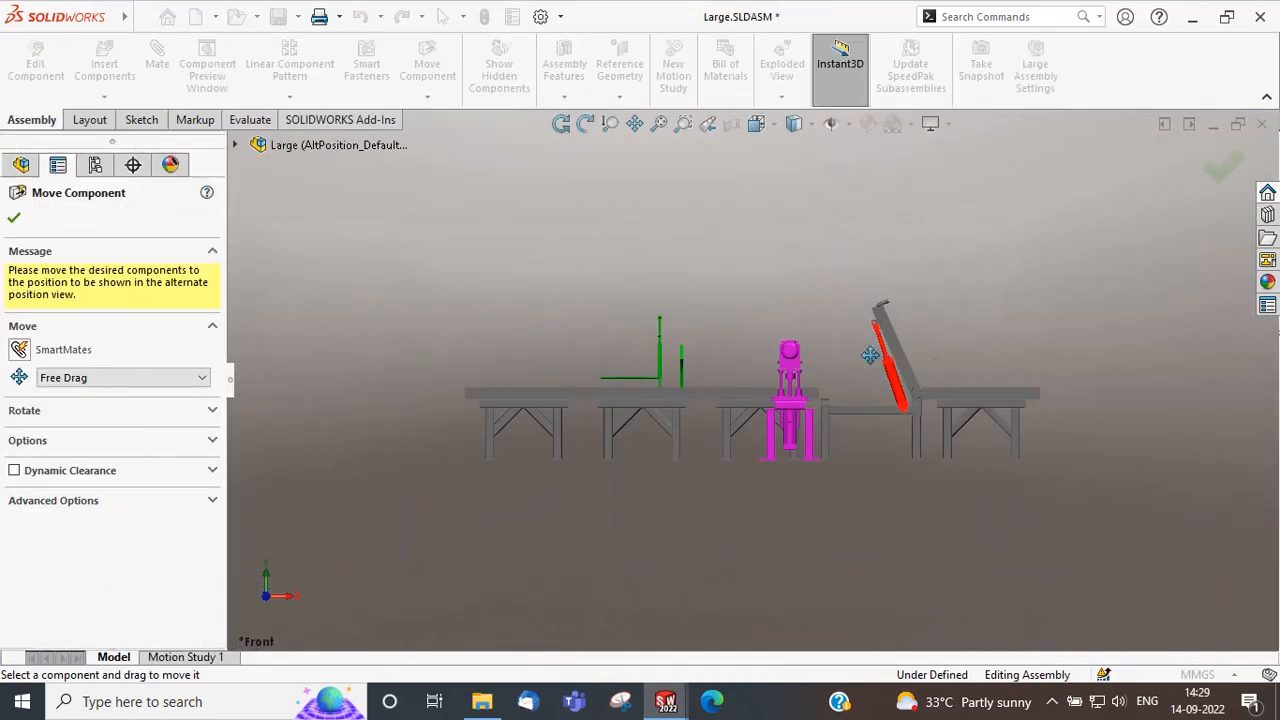
scroll(862, 358, "up", 2)
scroll(790, 378, "down", 10)
left_click_drag(775, 297, 669, 416)
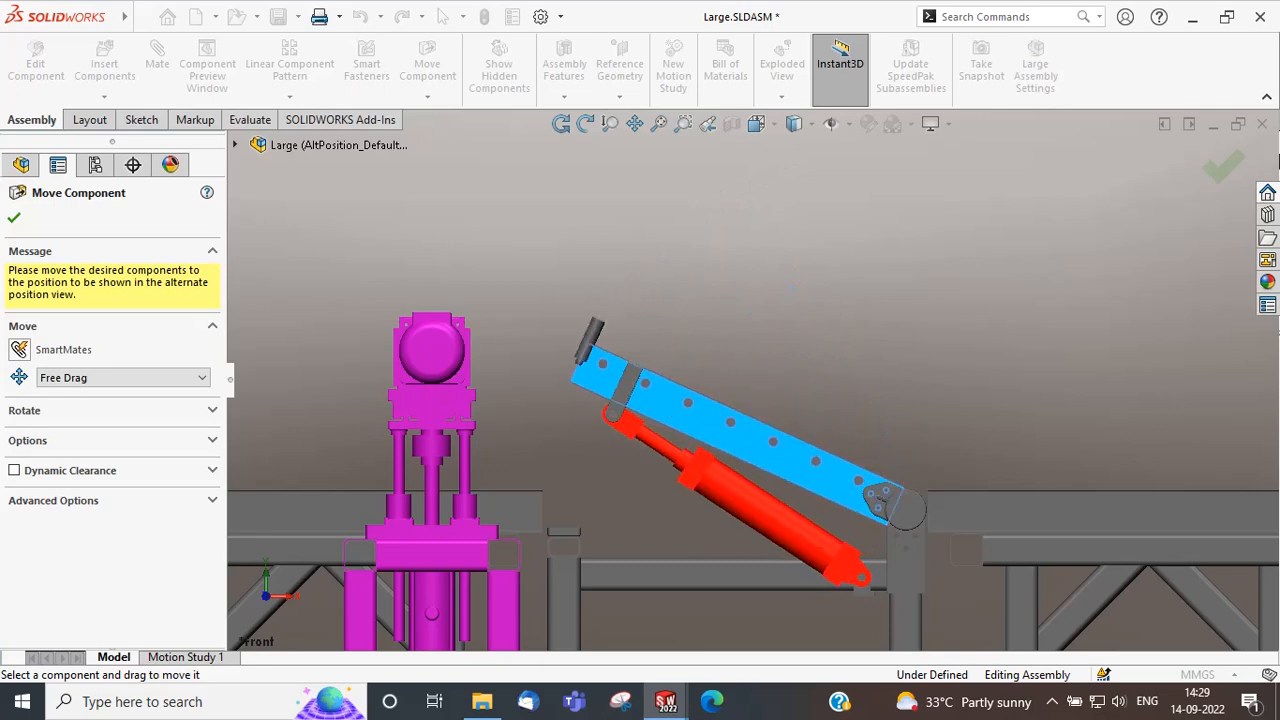
left_click(1223, 168)
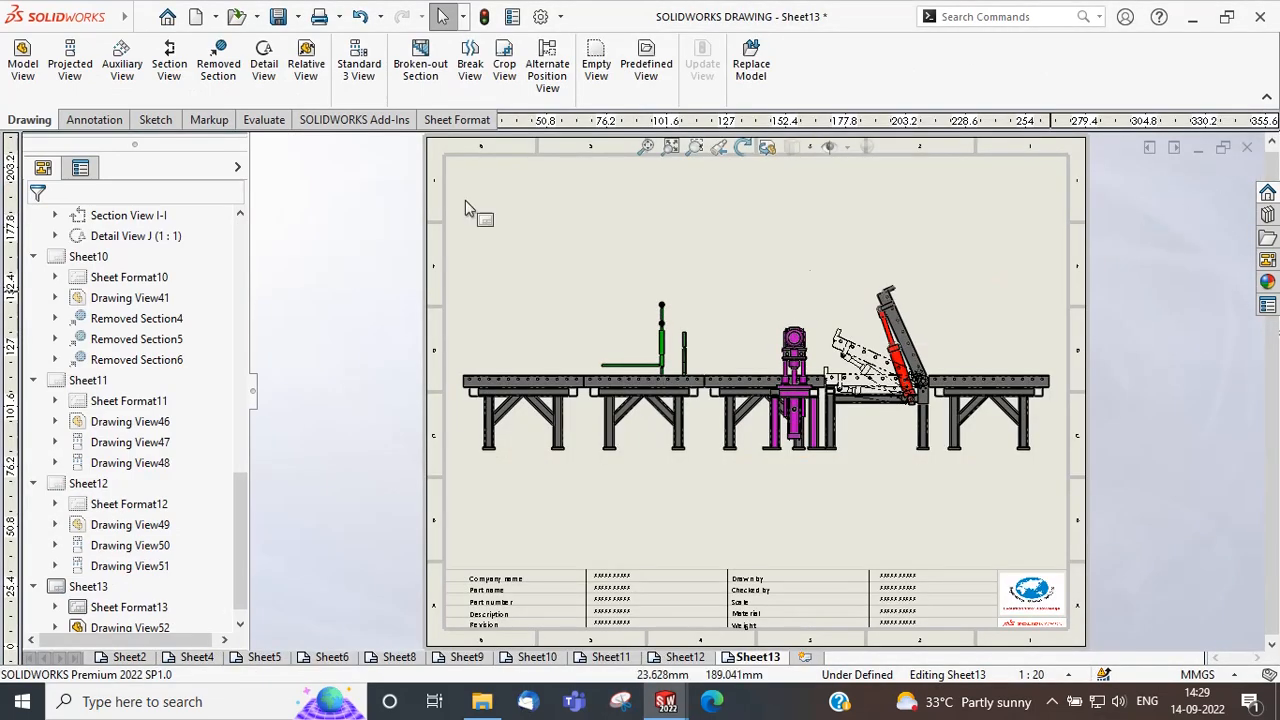
Dimension the angle between the raised red piston and its partly lowered alternate position, placing the value above the press.
left_click(68, 120)
left_click(33, 62)
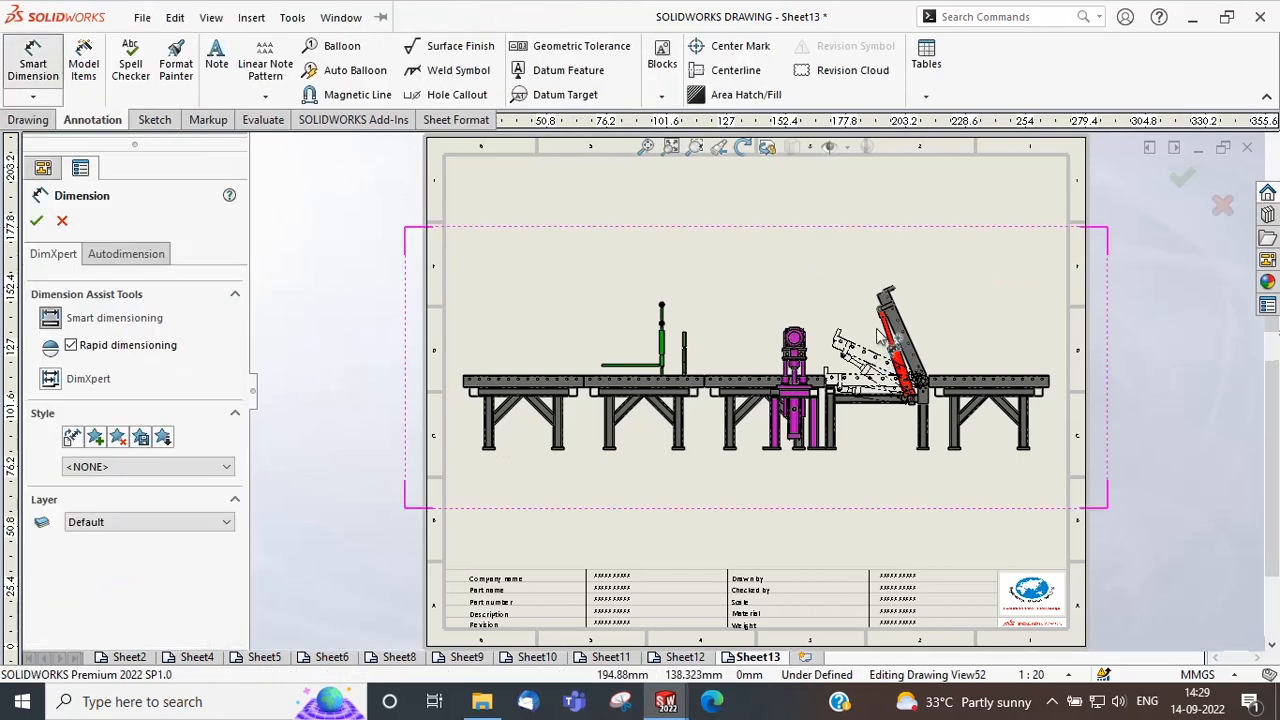
scroll(823, 340, "down", 8)
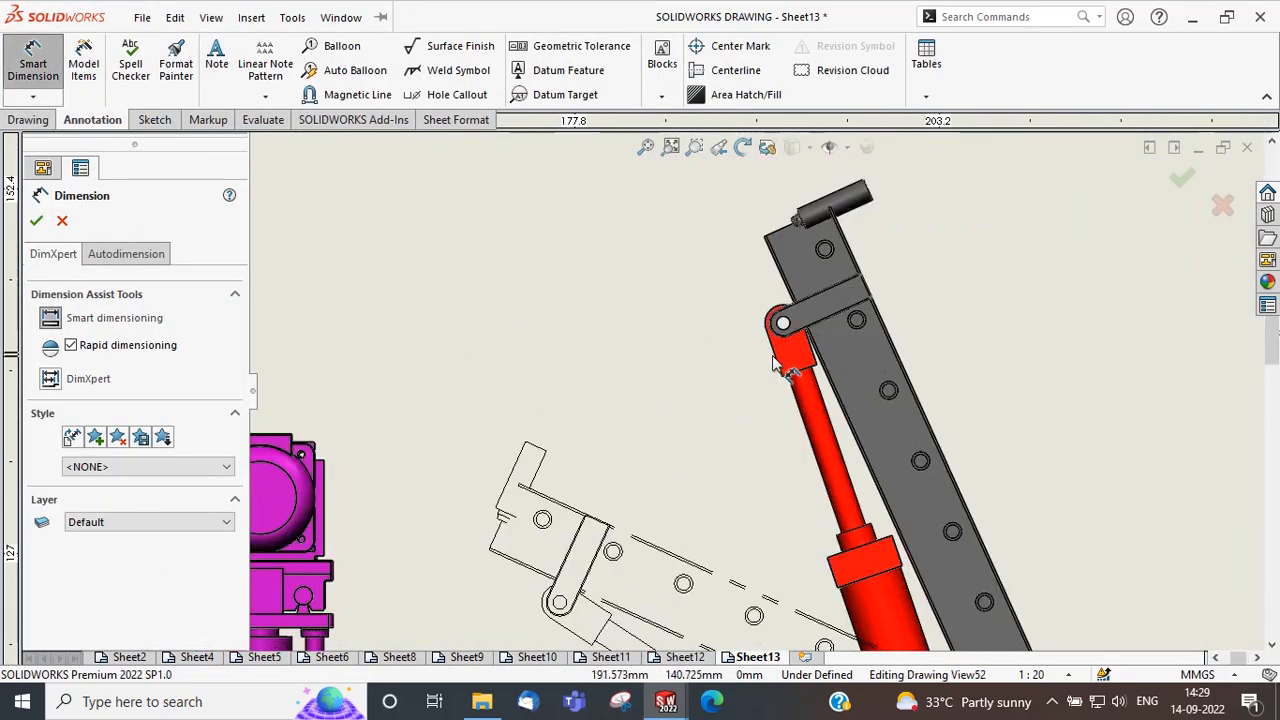
left_click(778, 366)
scroll(712, 450, "down", 3)
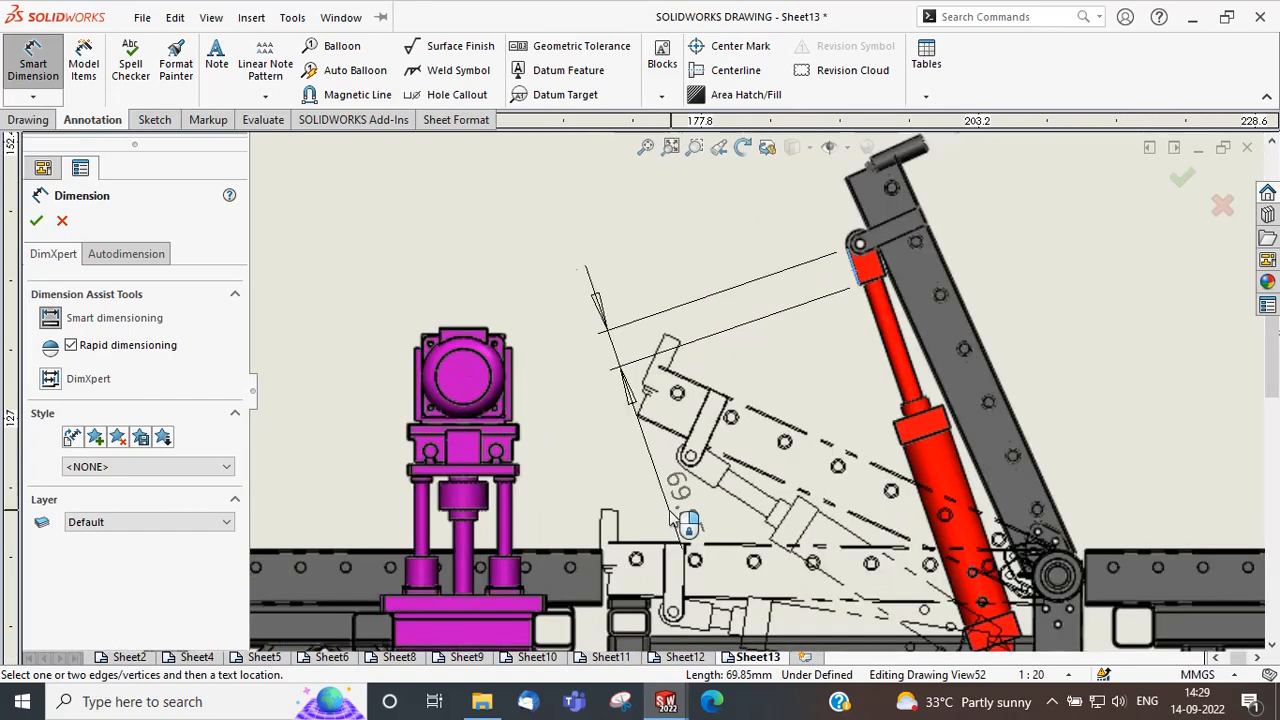
scroll(705, 447, "up", 5)
left_click(717, 443)
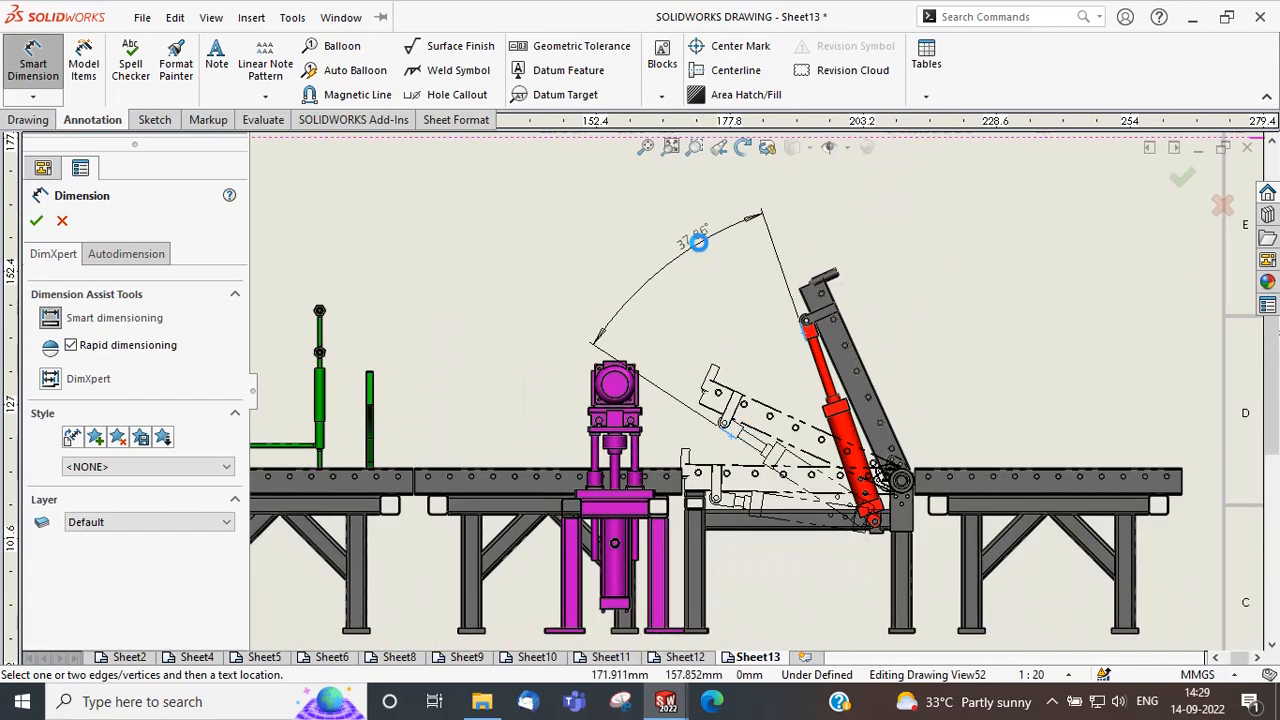
left_click(700, 244)
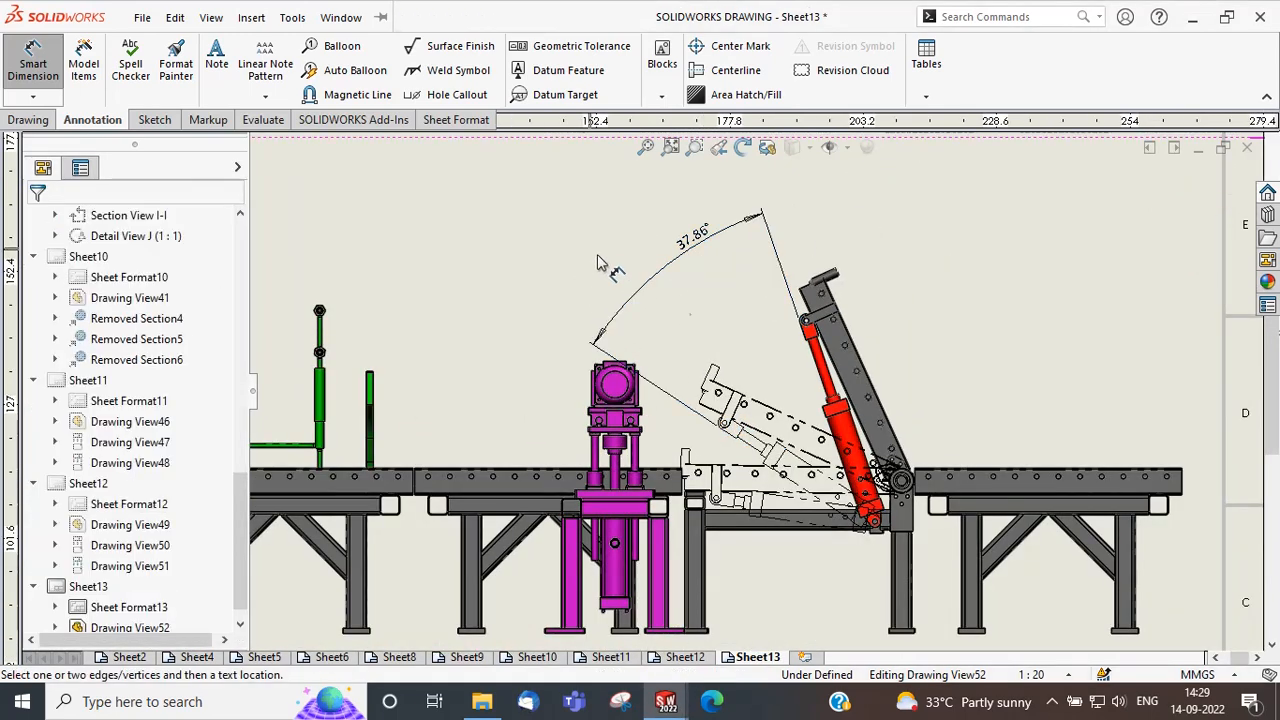
Dimension the angle between the raised red piston and its fully lowered alternate position, placing the value outside the first angle.
scroll(790, 338, "down", 2)
scroll(803, 345, "up", 1)
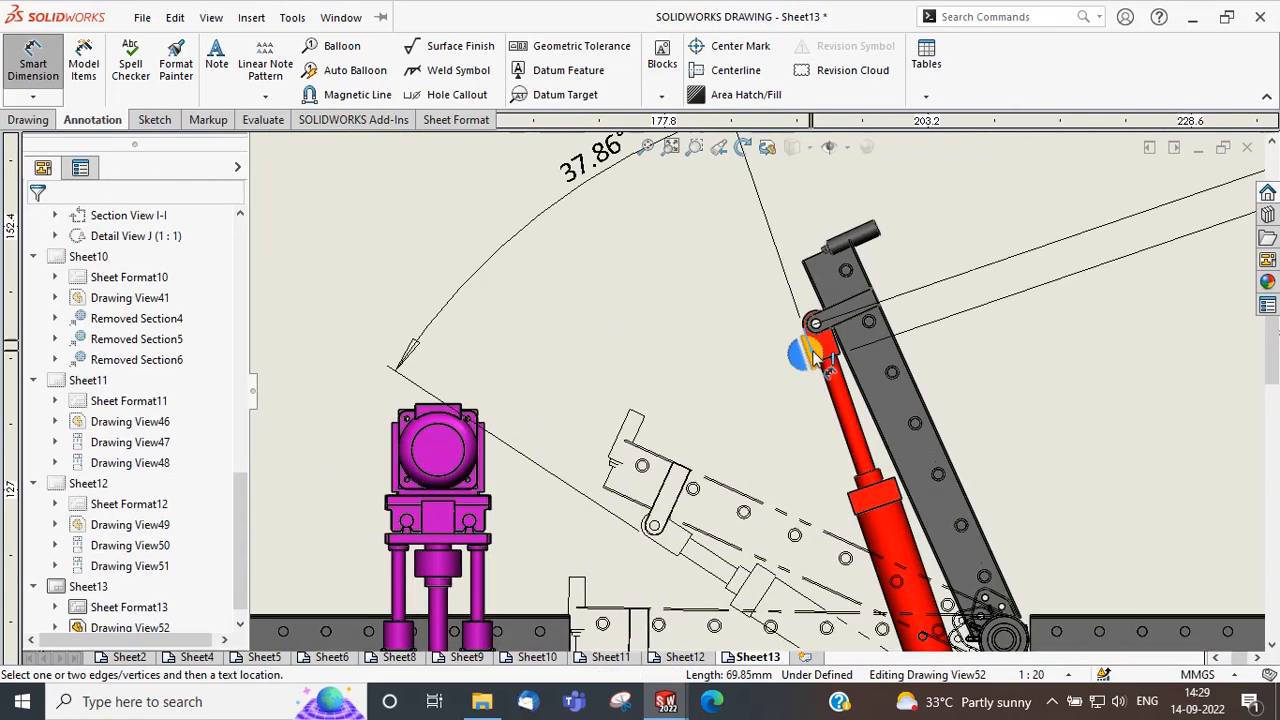
scroll(810, 345, "up", 4)
scroll(735, 465, "down", 5)
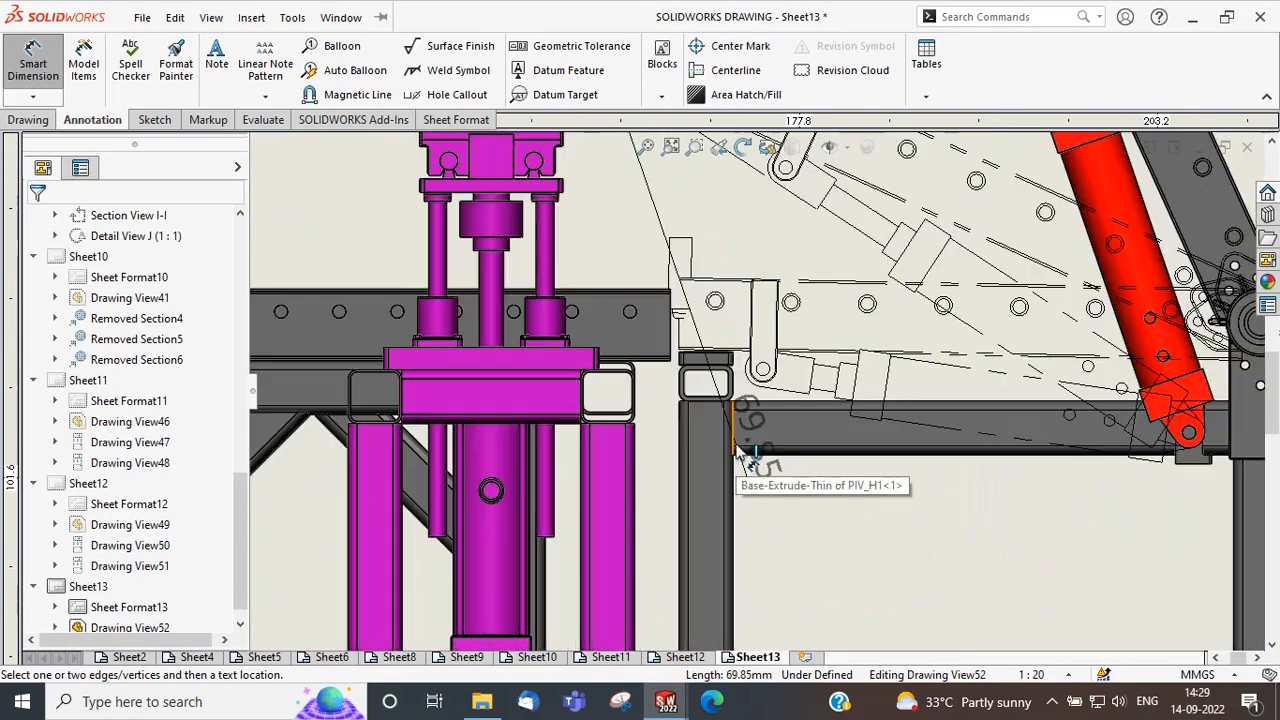
scroll(805, 420, "up", 5)
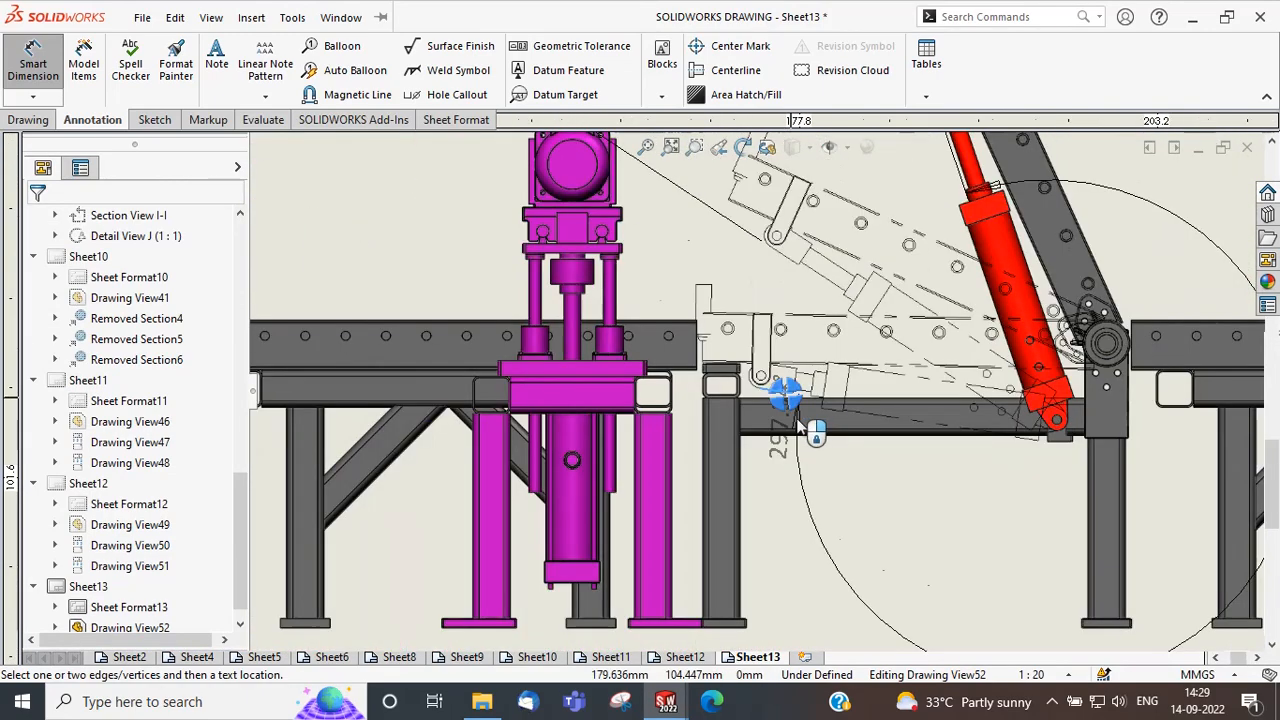
left_click(658, 192)
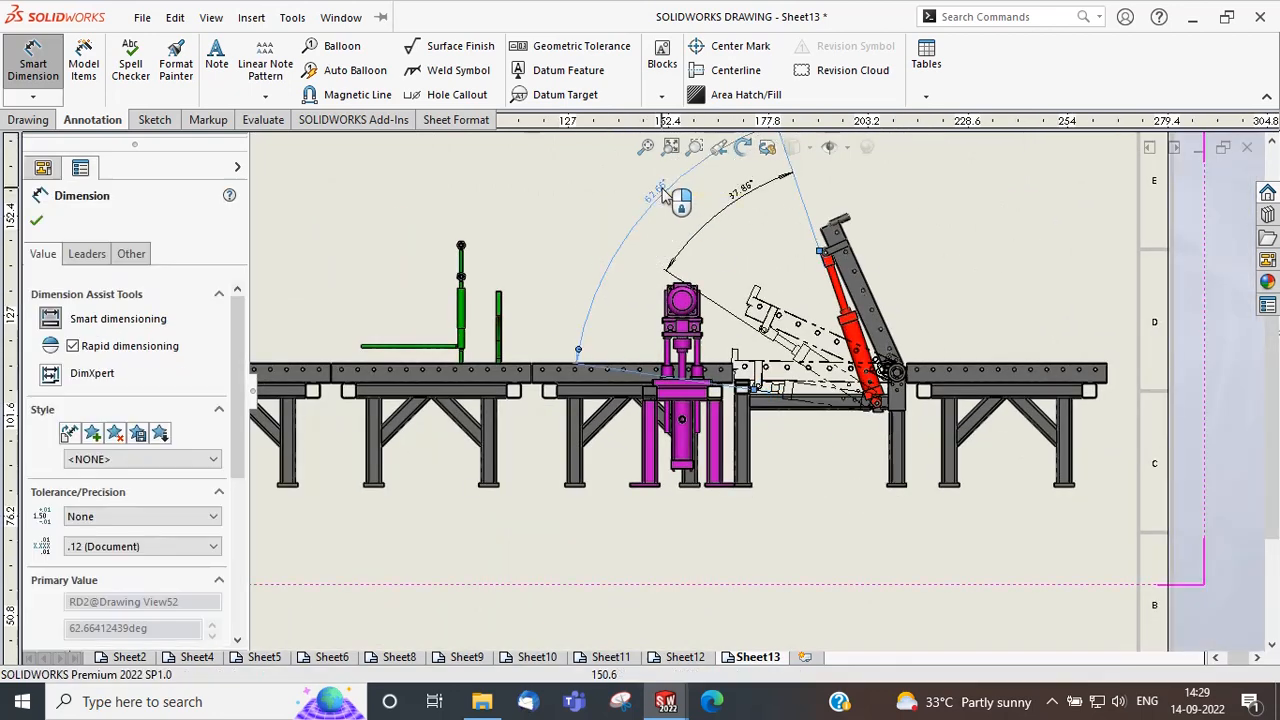
key("Escape")
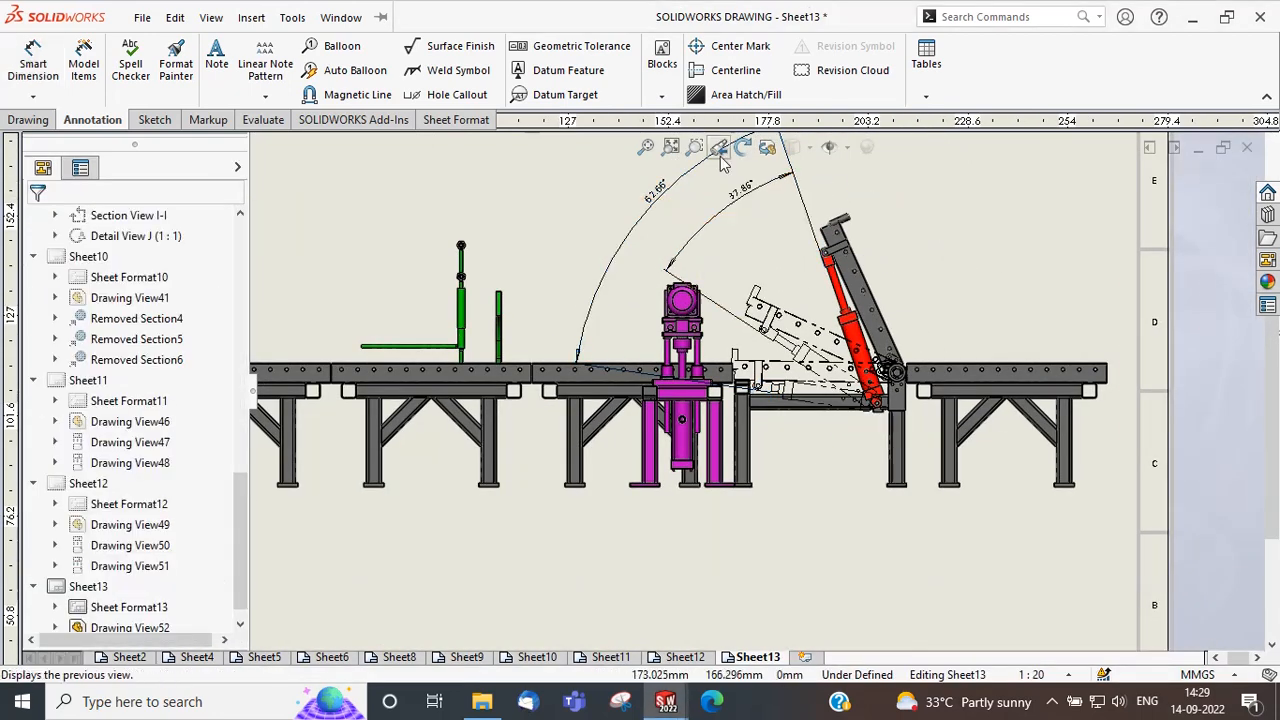
Save the drawing together with the modified PISTON_SUB.SLDASM and Large.SLDASM models.
left_click(671, 148)
left_click(142, 17)
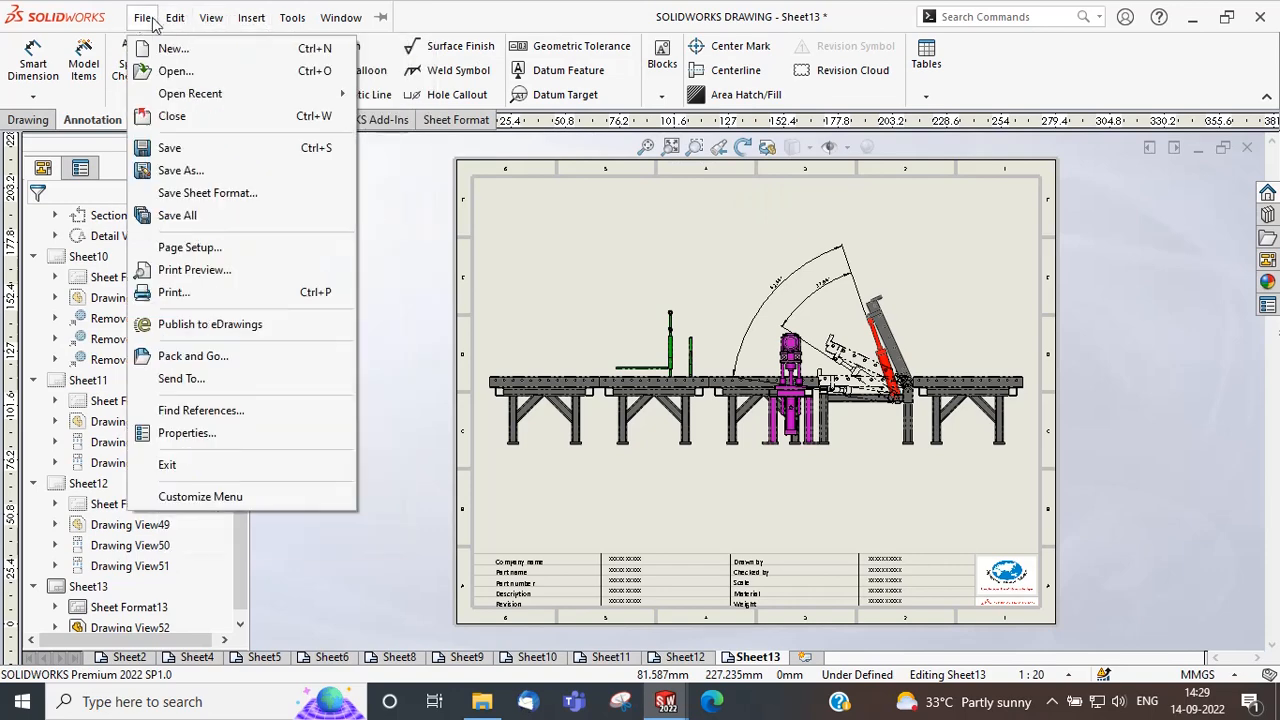
left_click(168, 150)
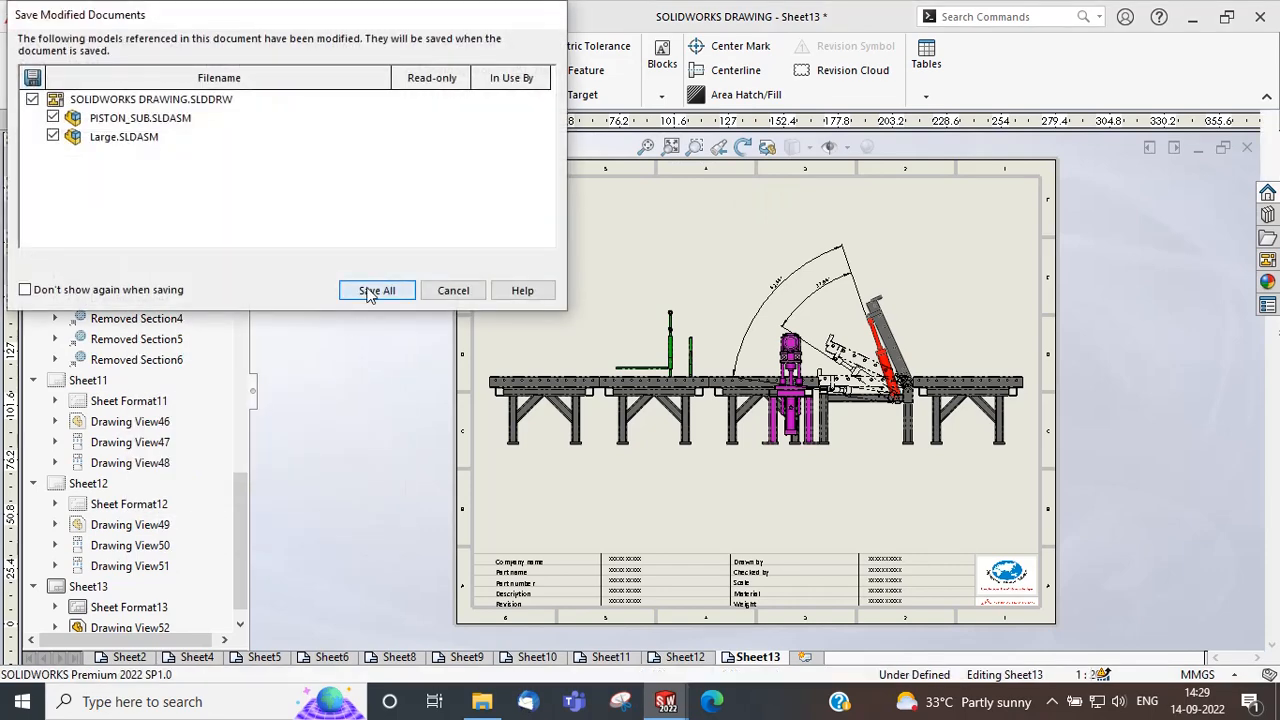
left_click(370, 291)
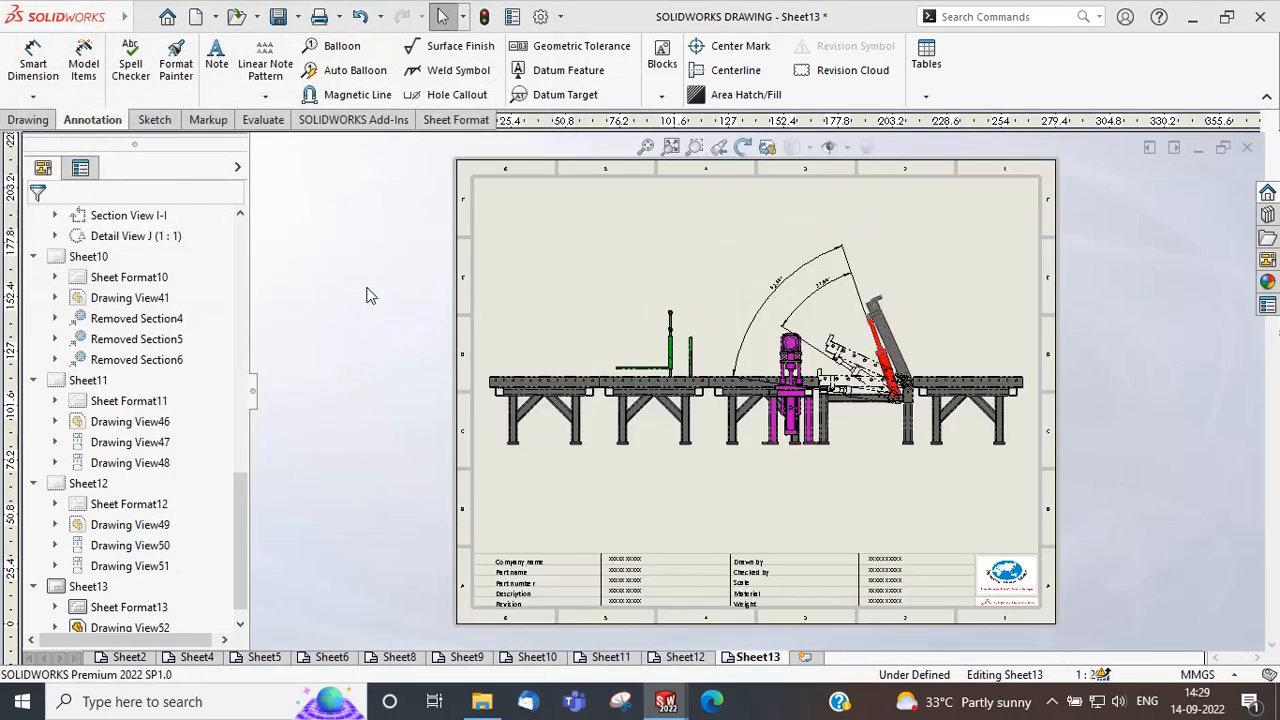
Rotate the front view into a pictorial orientation as a 3D drawing view, accepting deletion of its existing dimensions.
left_click(521, 318)
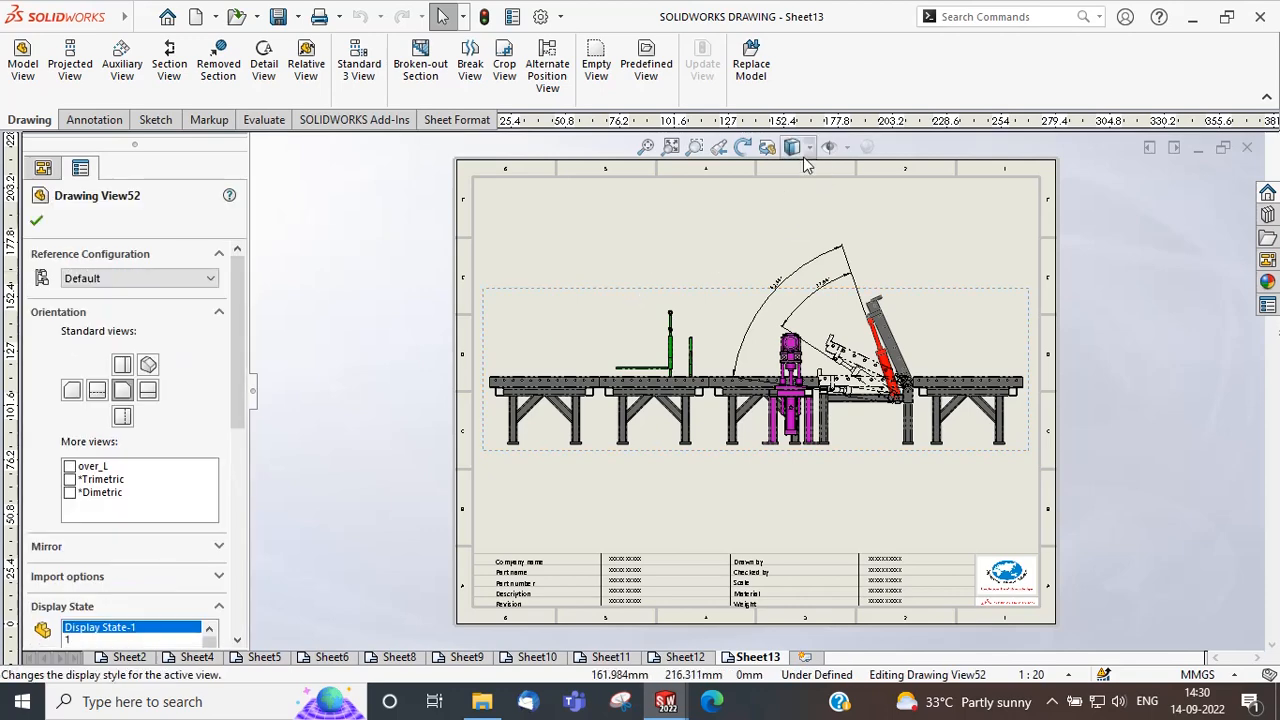
left_click(767, 147)
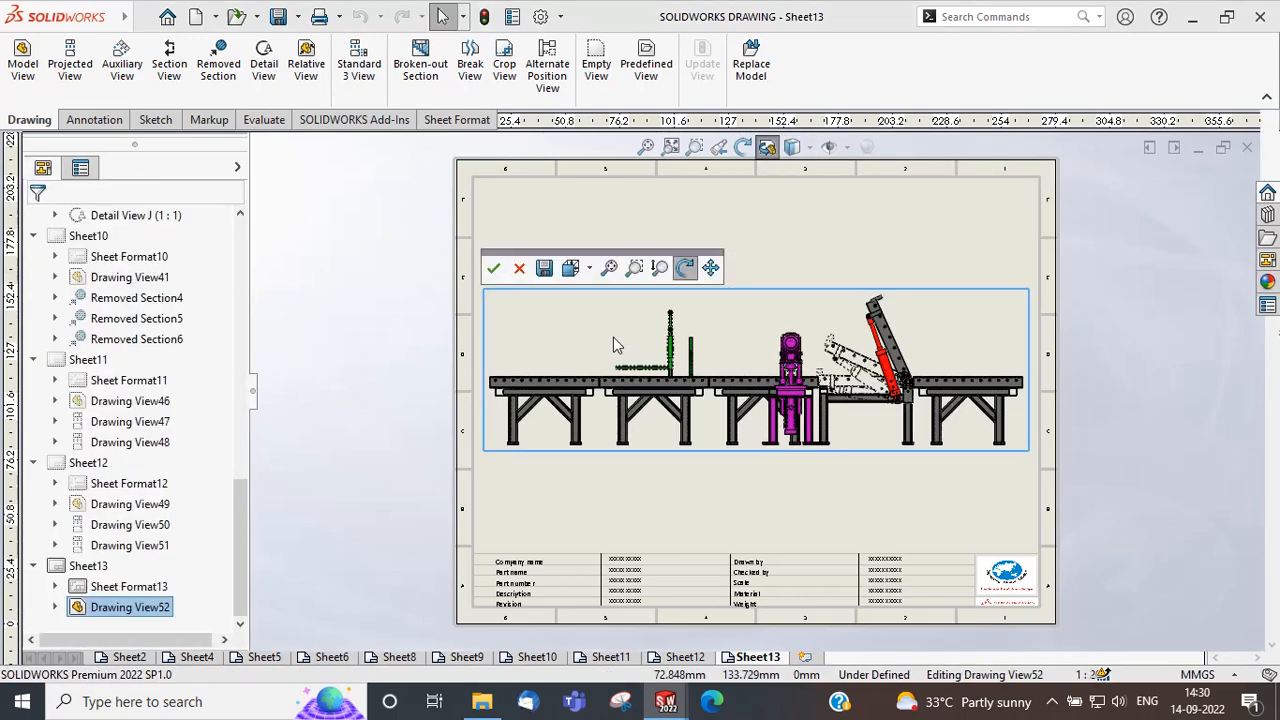
left_click_drag(613, 337, 671, 420)
left_click(493, 268)
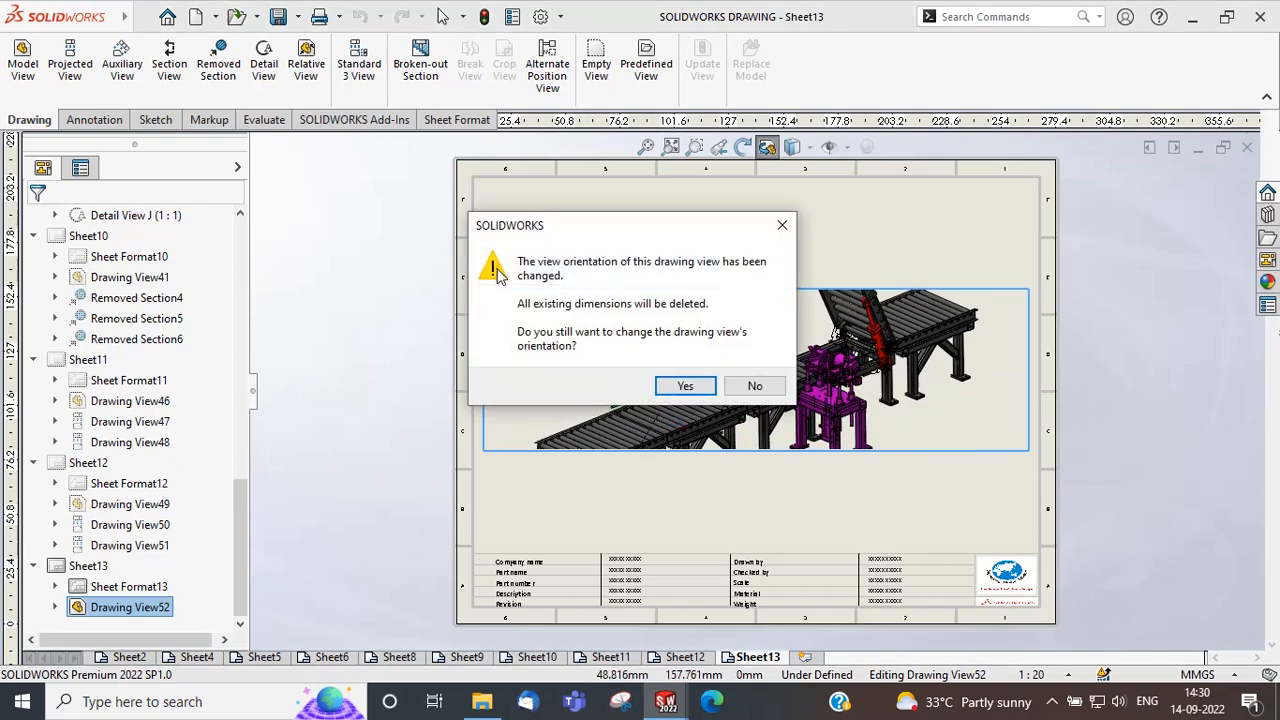
left_click(686, 386)
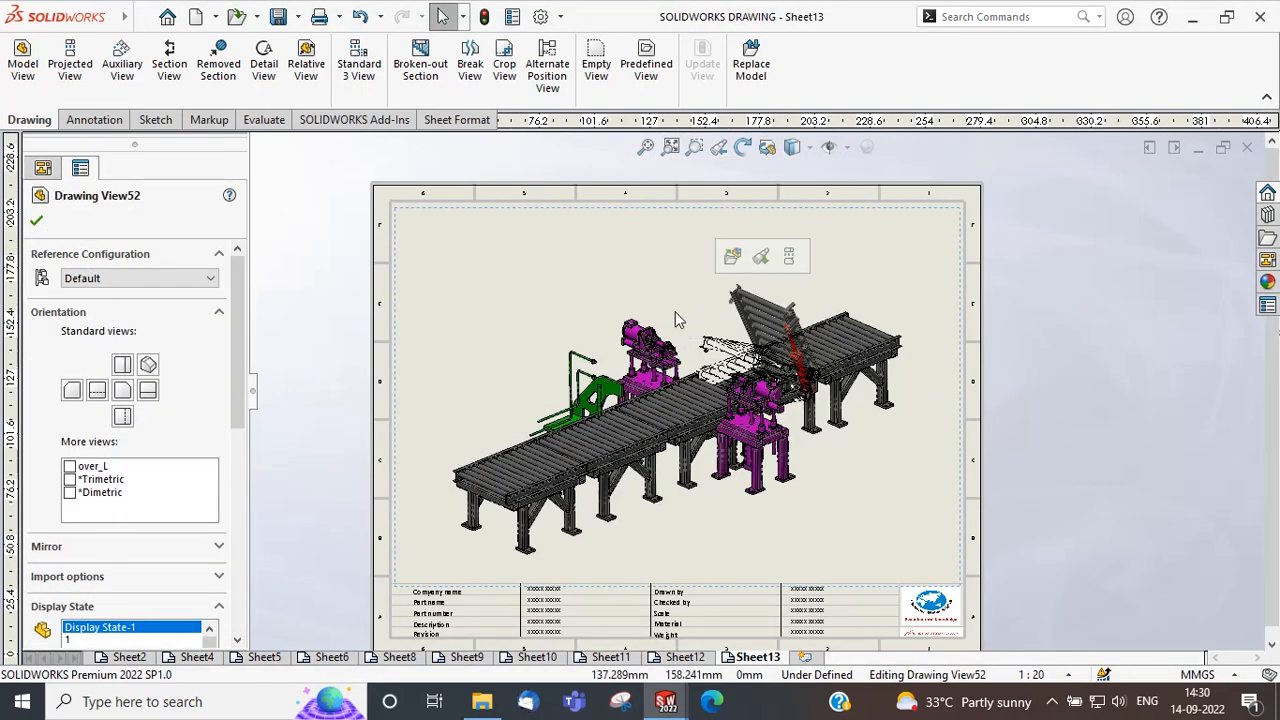
Rotate the 3D drawing view again to show the assembly from the opposite side, with the raised frame toward the sheet's left.
left_click(767, 147)
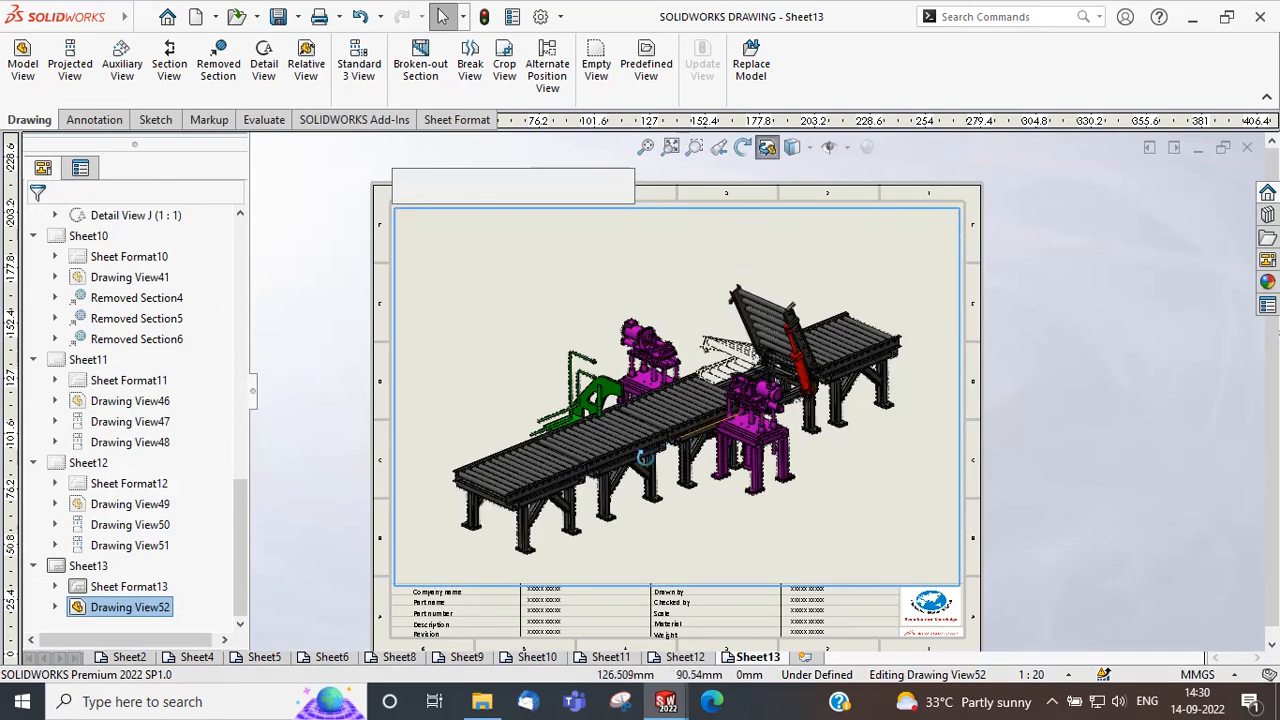
mouse_move(680, 424)
left_mouse_down()
mouse_move(690, 475)
mouse_move(728, 497)
mouse_move(741, 543)
left_mouse_up()
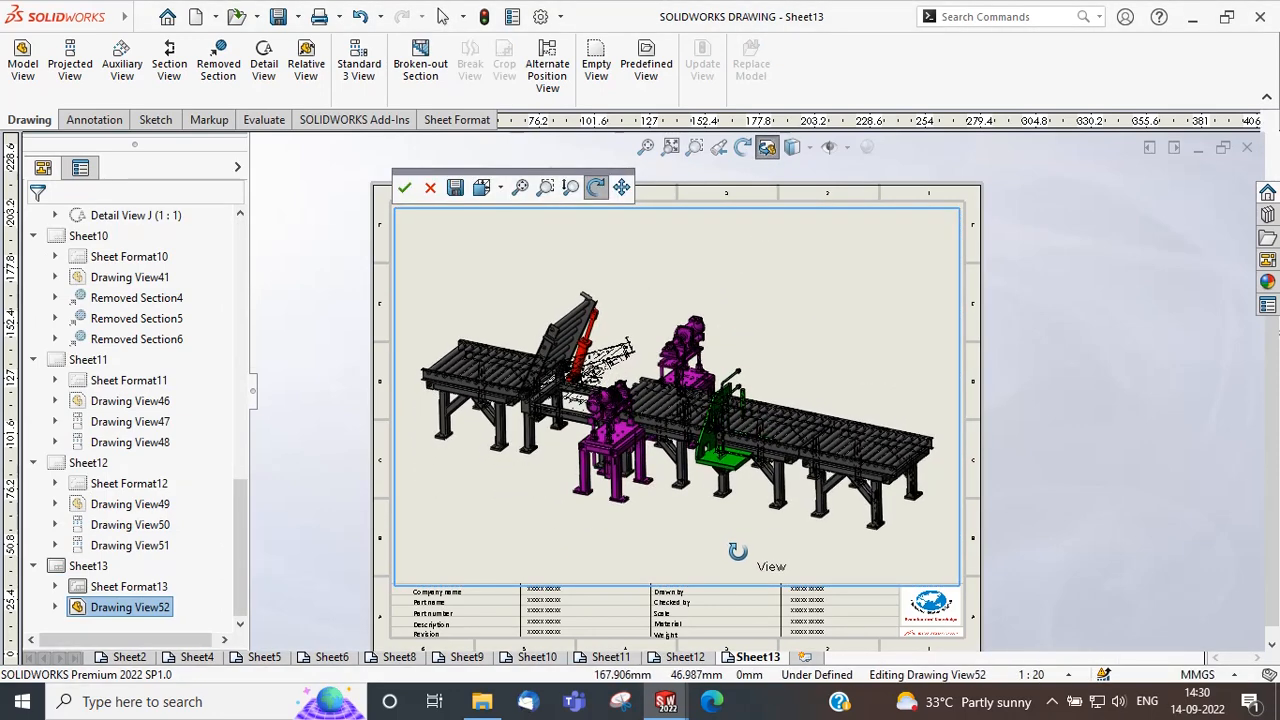
left_click(404, 188)
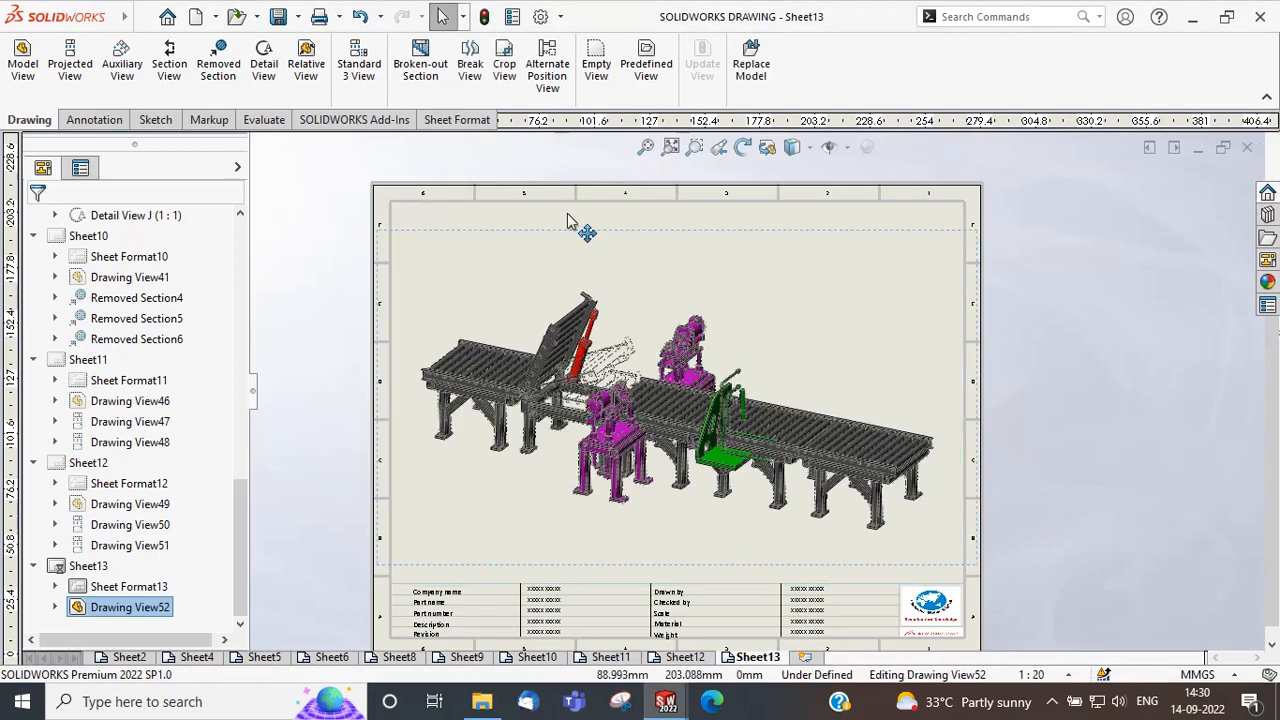
scroll(598, 424, "down", 3)
scroll(598, 424, "down", 3)
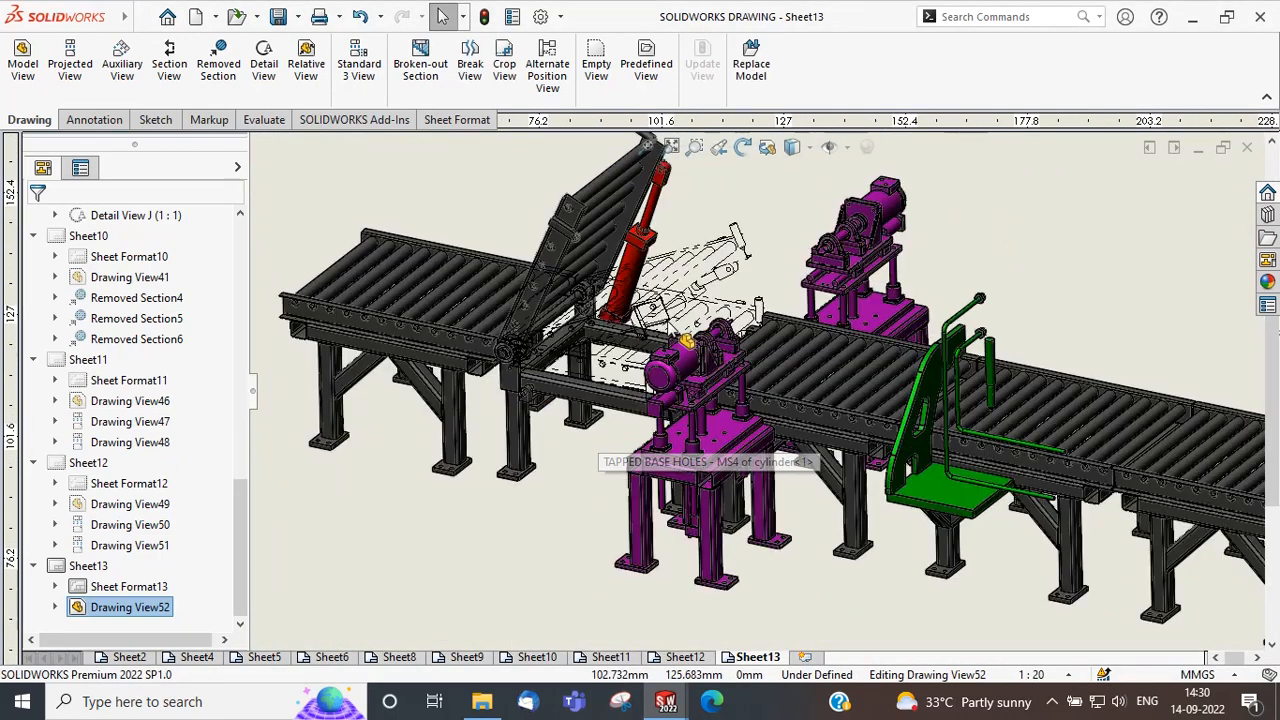
scroll(668, 327, "down", 2)
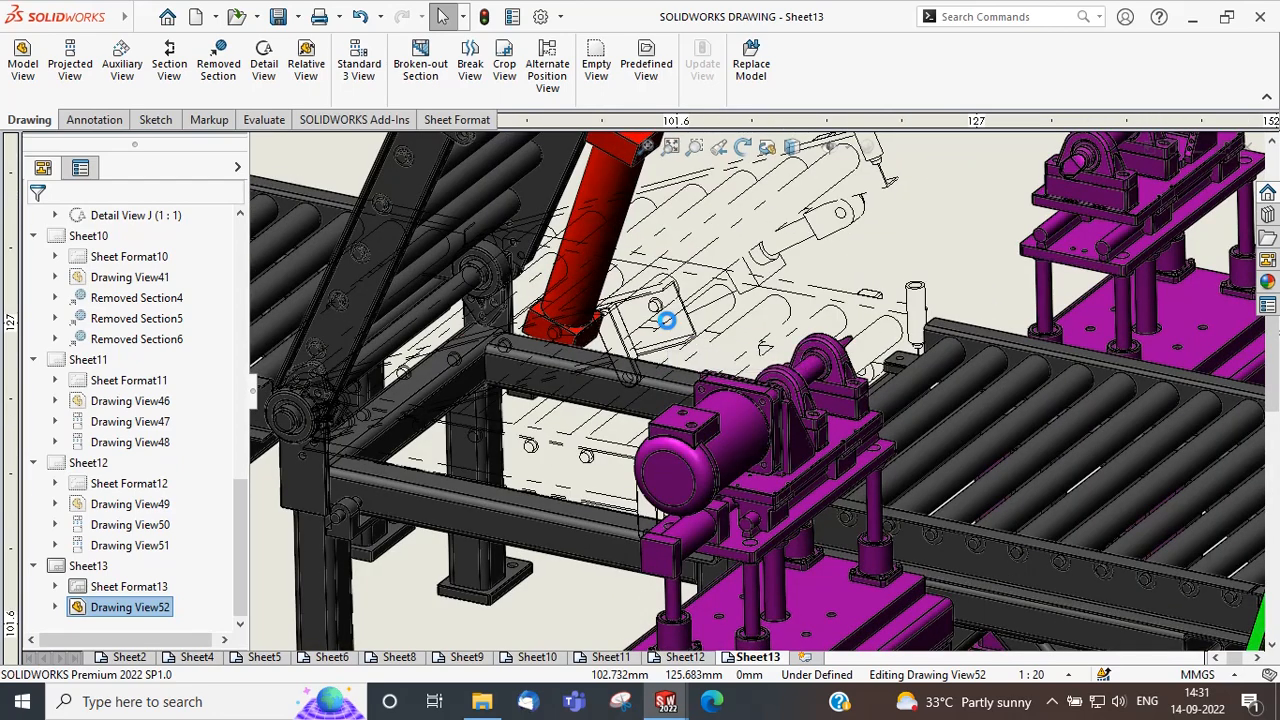
Show the whole of Sheet13 and save the drawing with the rotated 3D view.
scroll(667, 320, "up", 3)
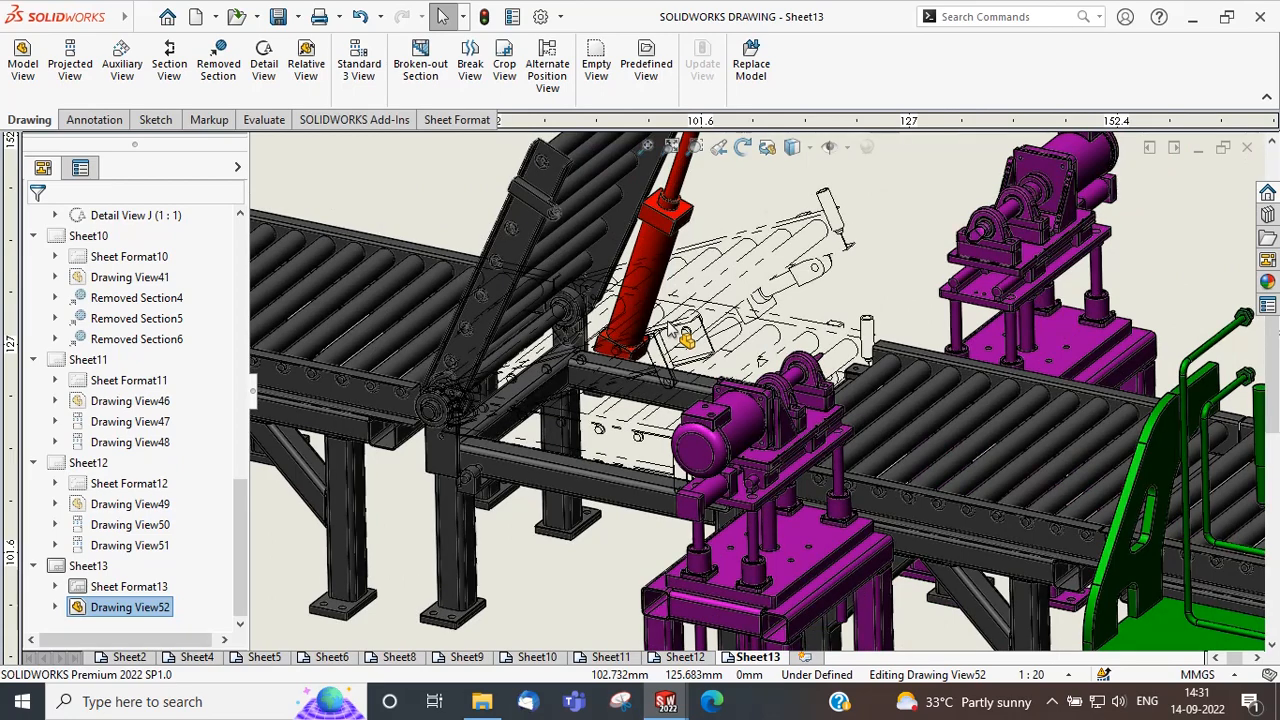
scroll(670, 327, "up", 5)
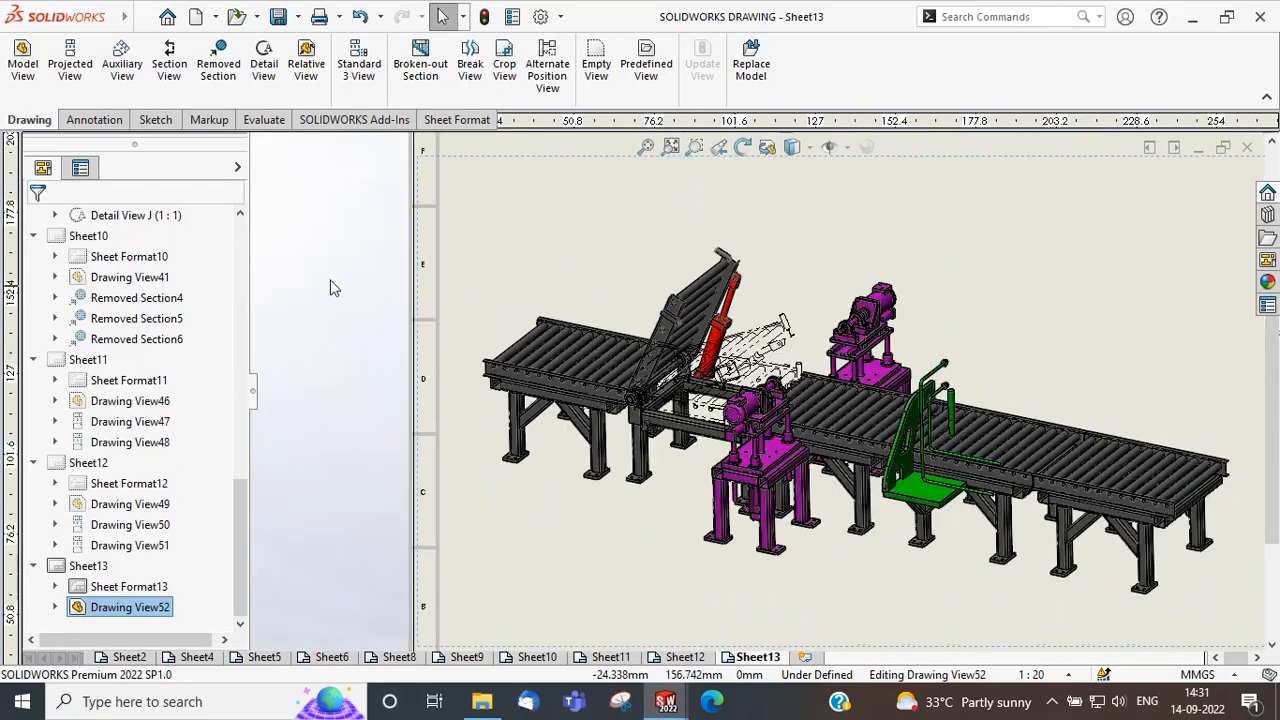
key("f")
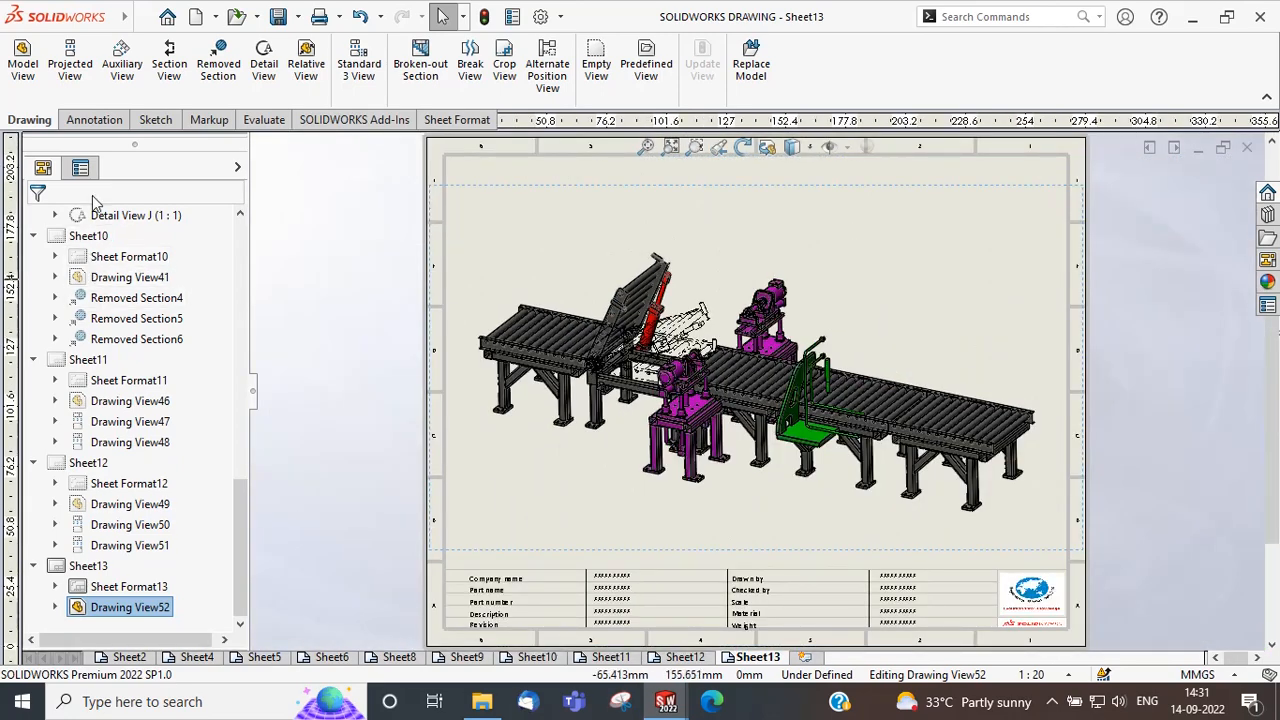
left_click(279, 16)
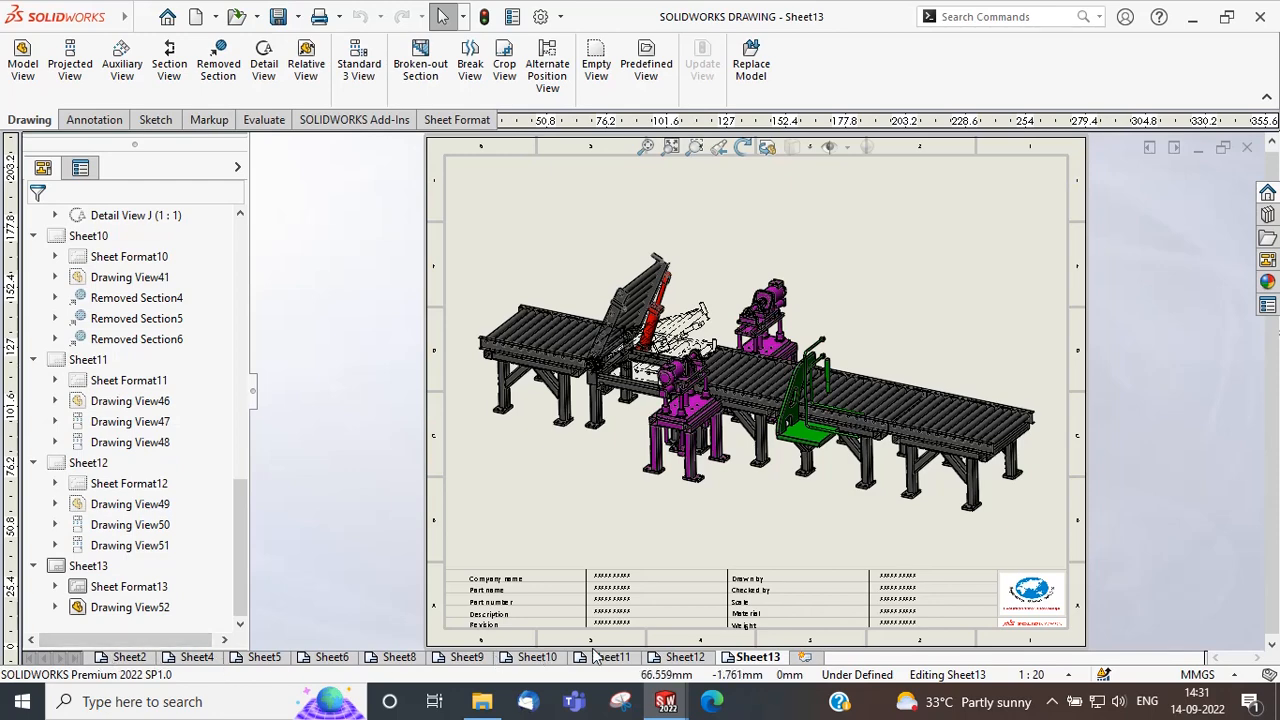
On Sheet4, shift the bill of materials table sideways toward the sheet's right border.
left_click(146, 658)
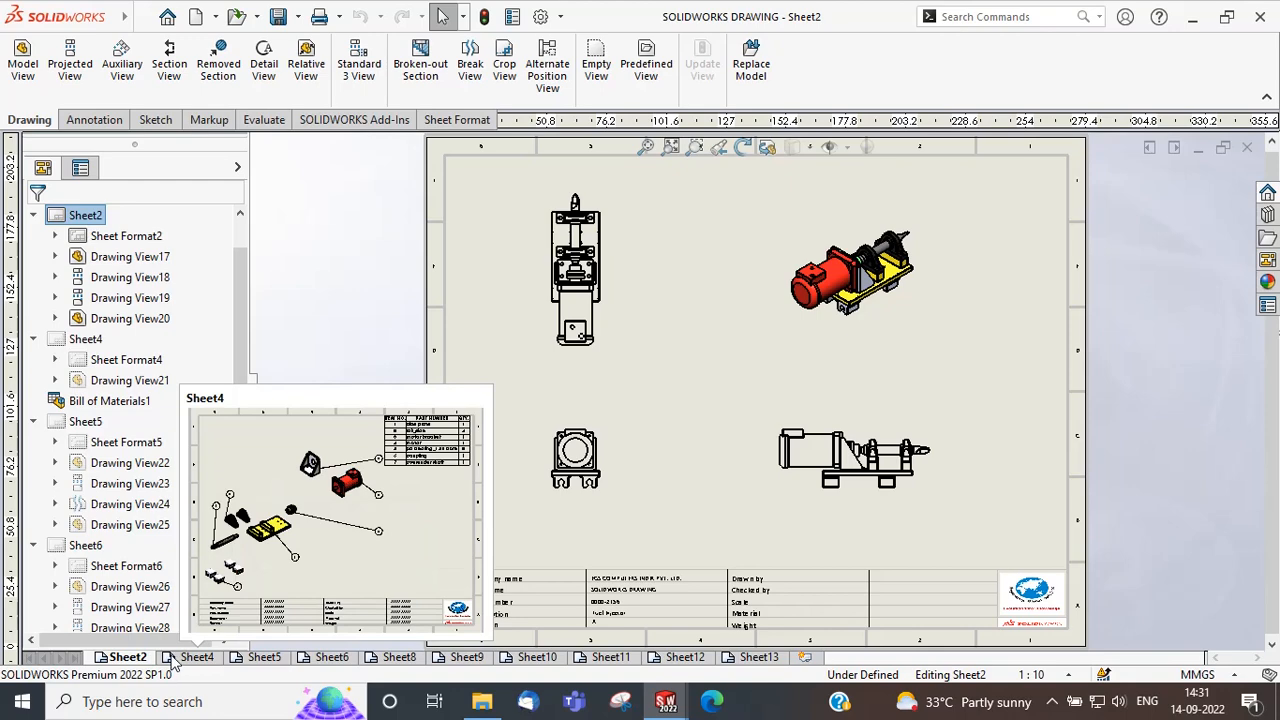
left_click(172, 662)
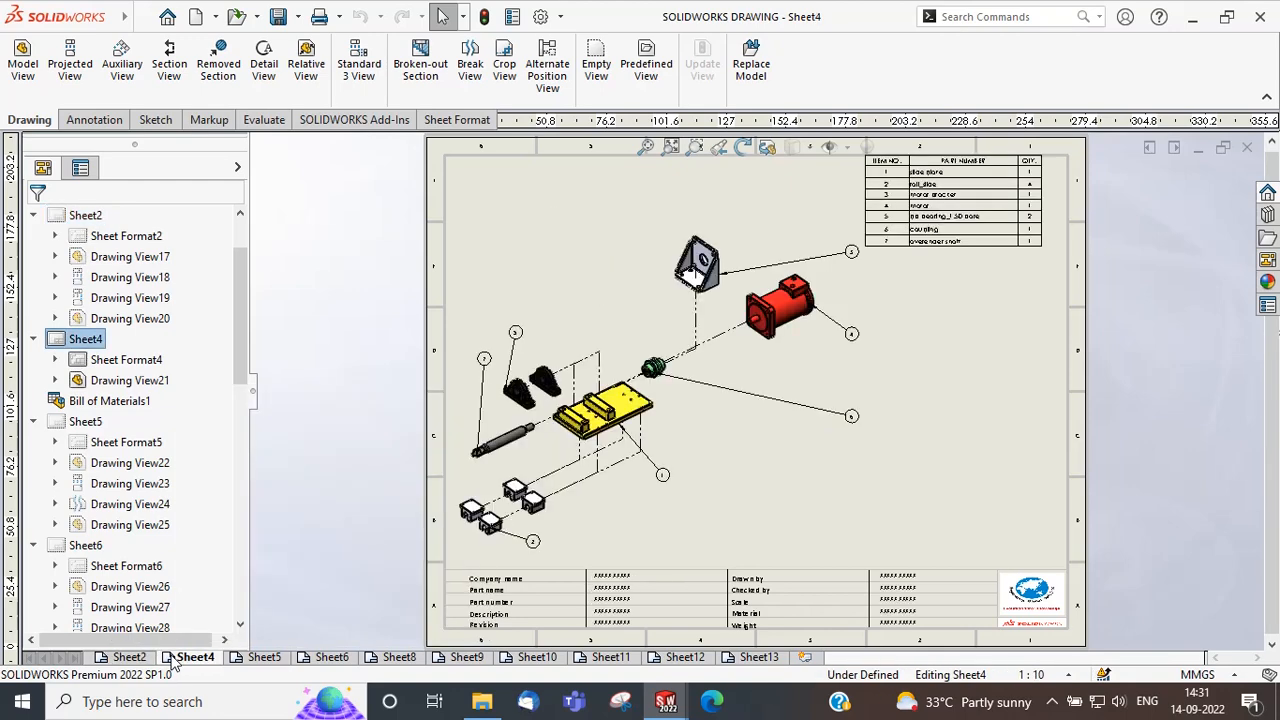
scroll(868, 170, "down", 3)
left_click(828, 223)
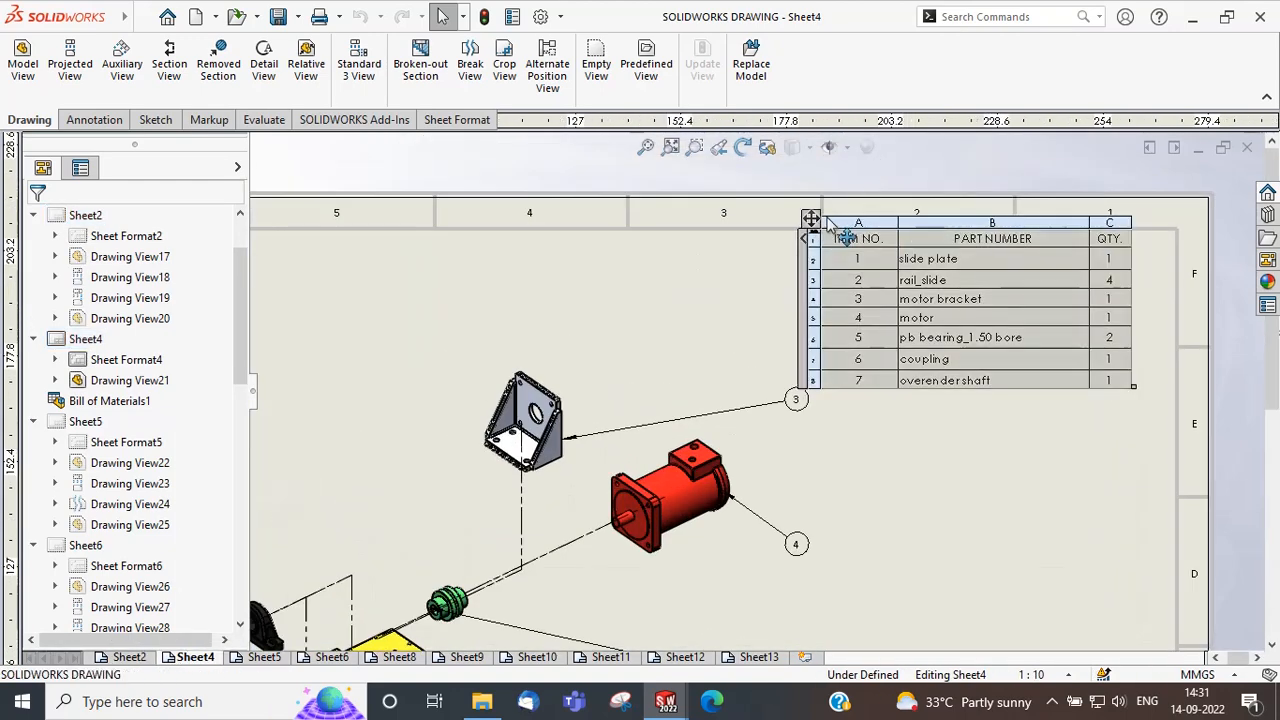
left_click_drag(827, 220, 873, 222)
left_click(894, 468)
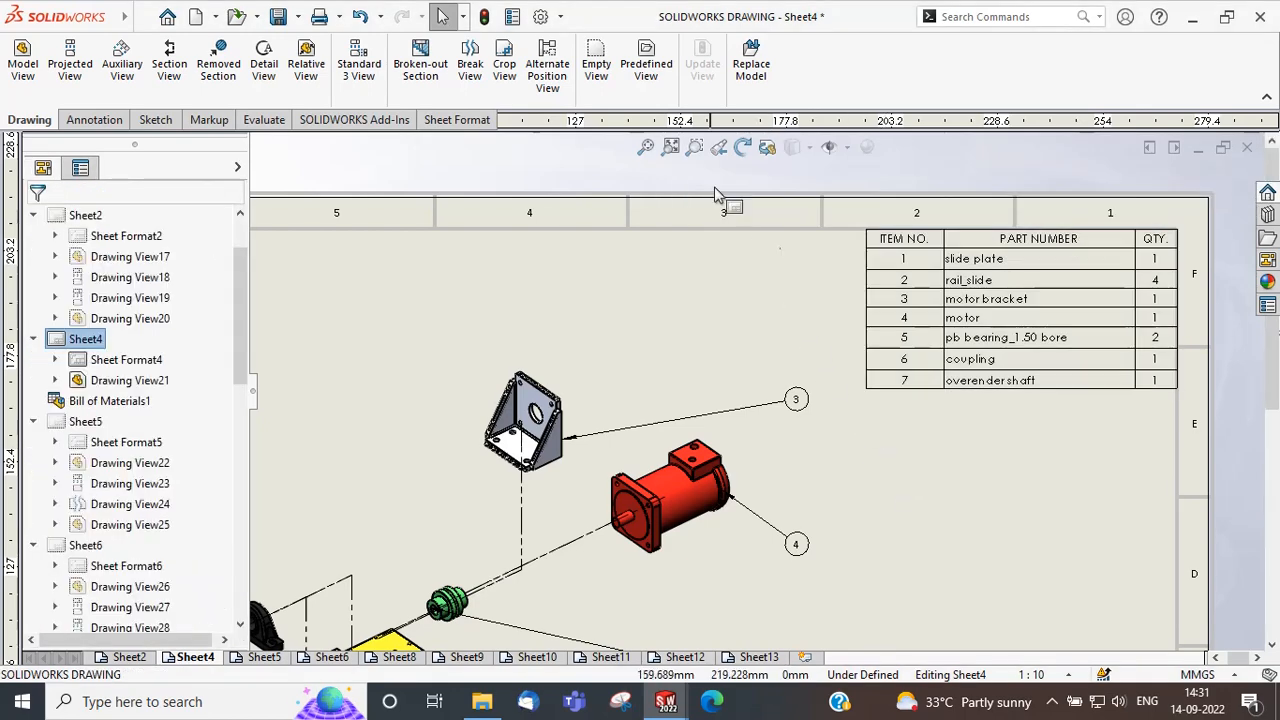
left_click(670, 147)
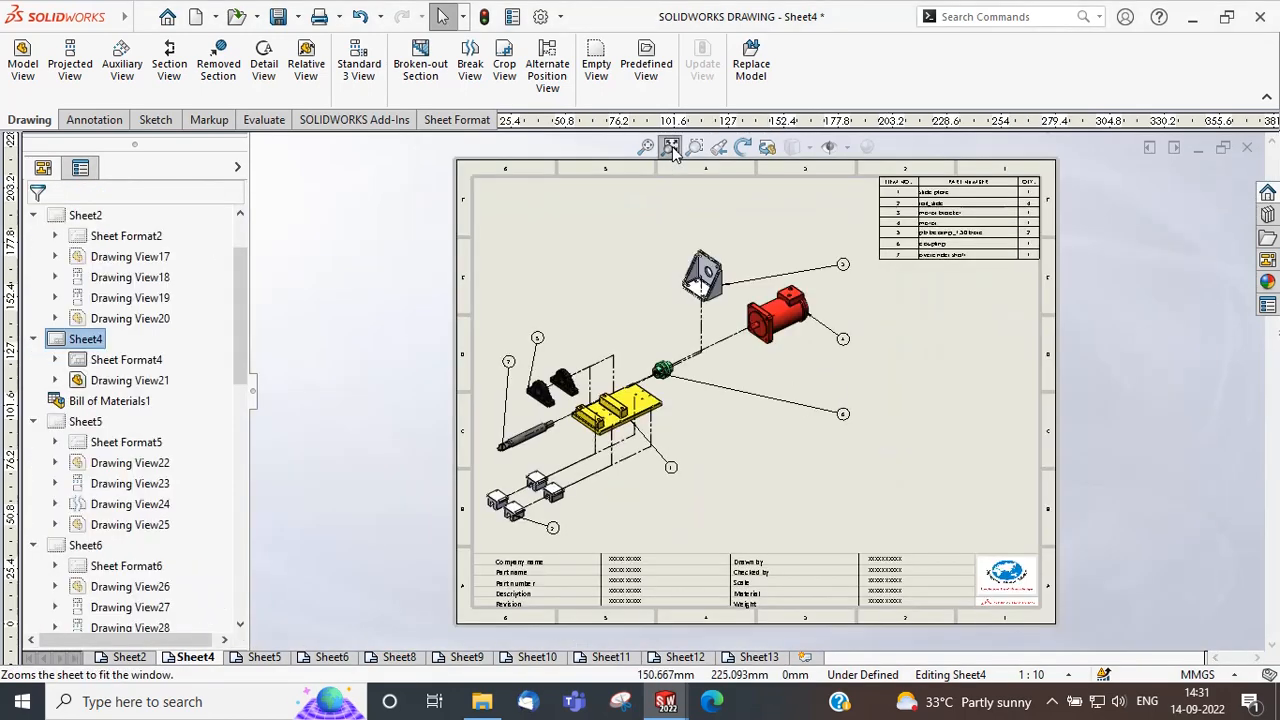
Review the drawing views on each sheet from Sheet5 through Sheet13.
left_click(262, 657)
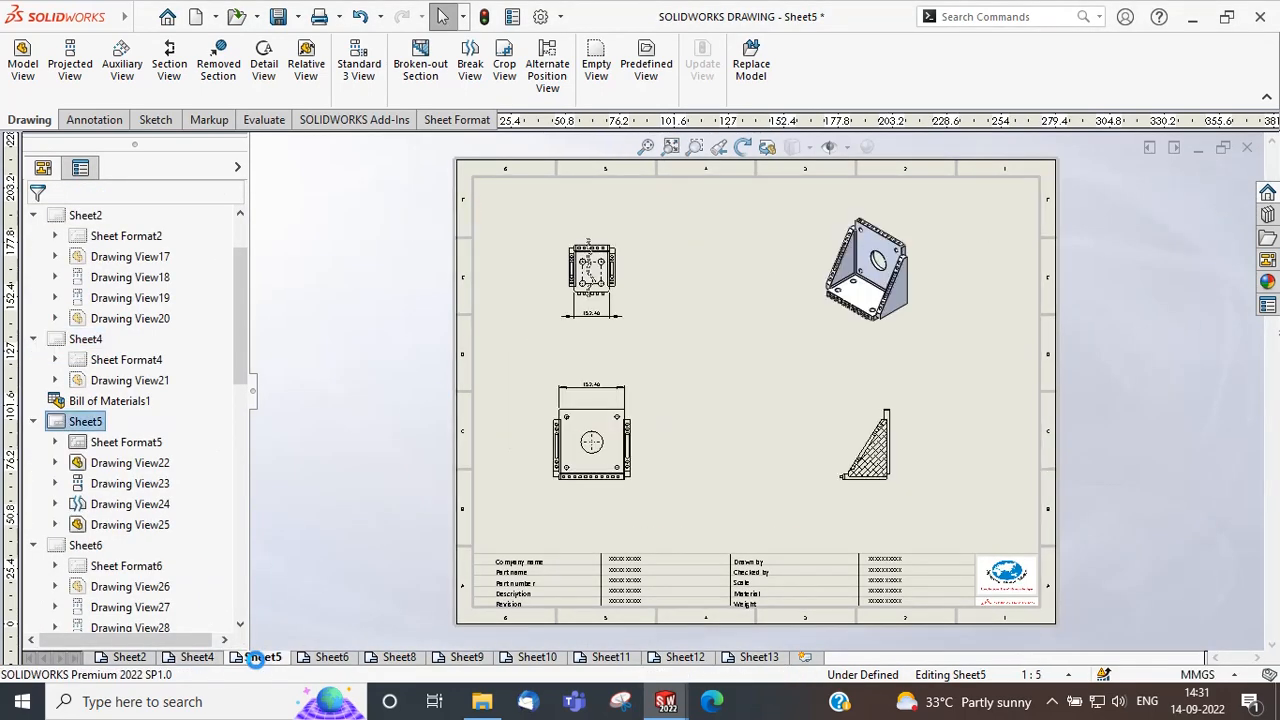
left_click(305, 657)
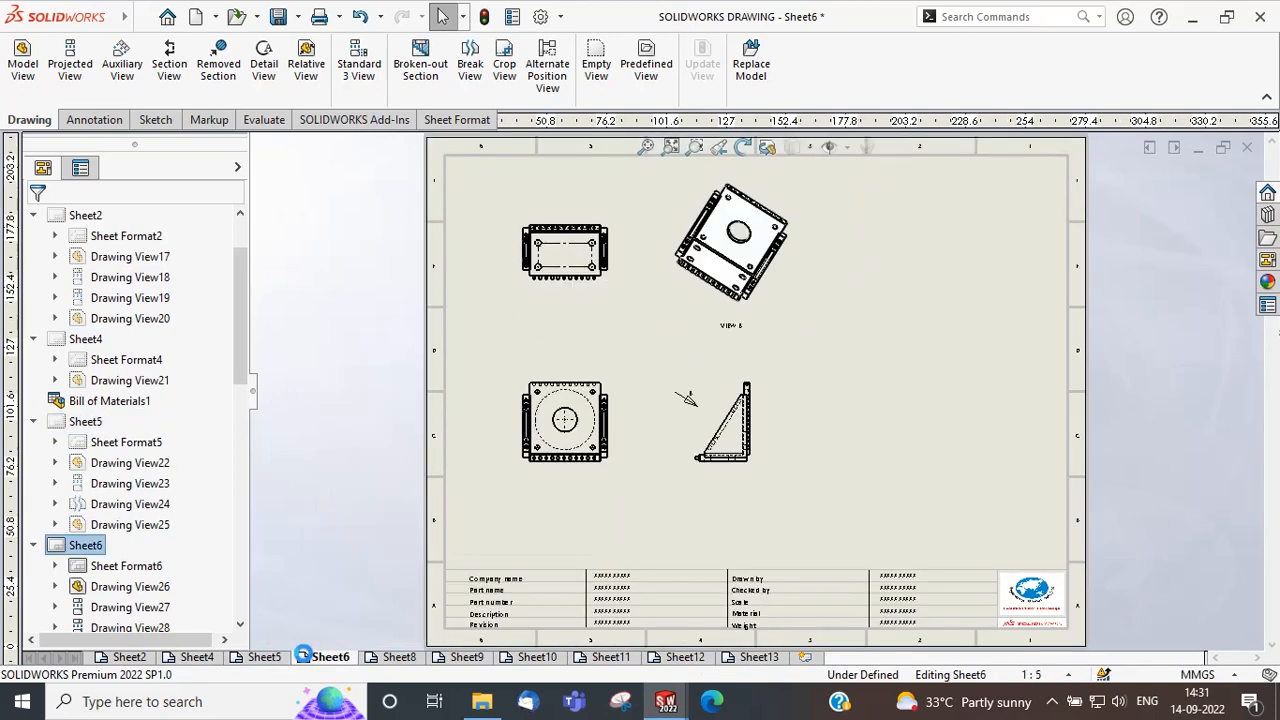
left_click(377, 660)
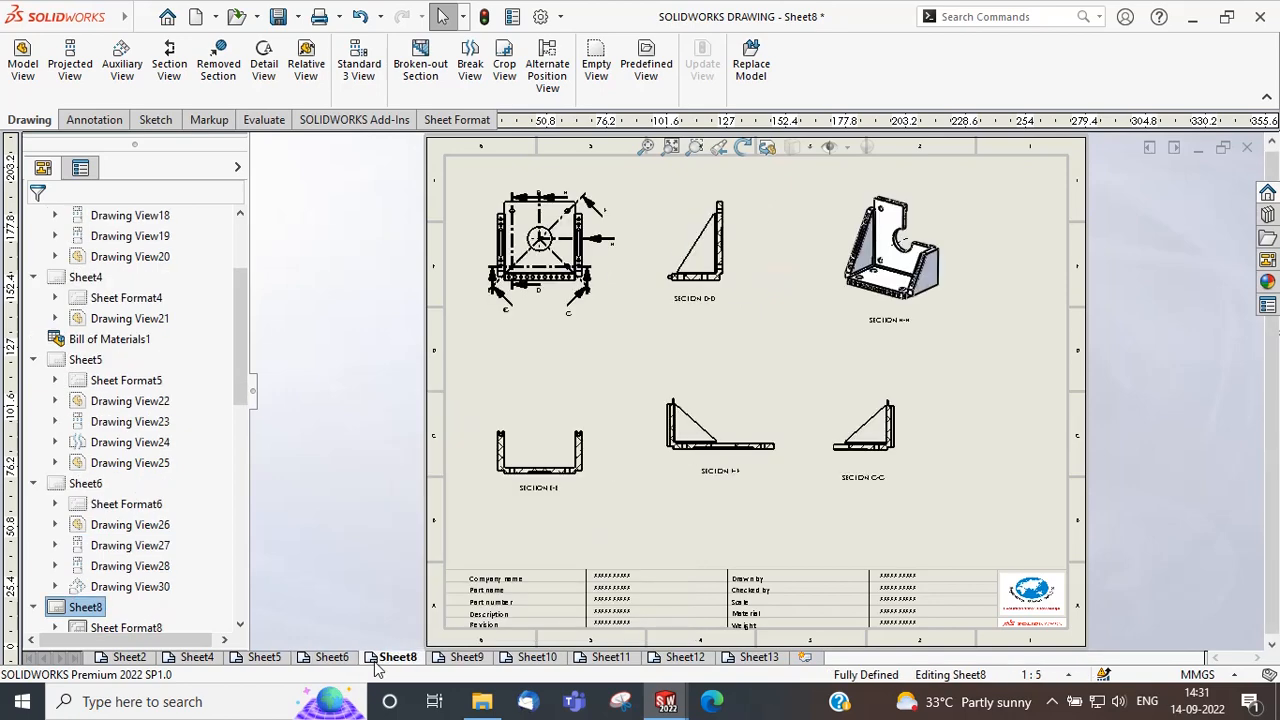
left_click(446, 664)
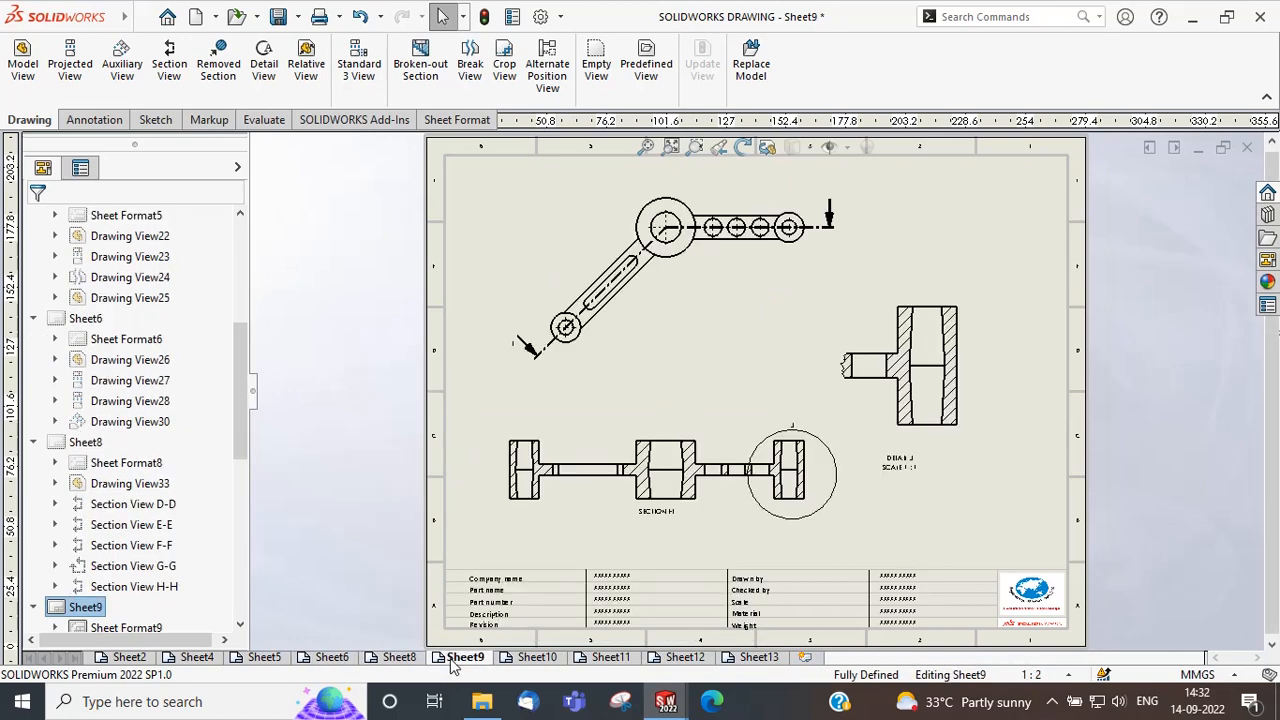
left_click(511, 661)
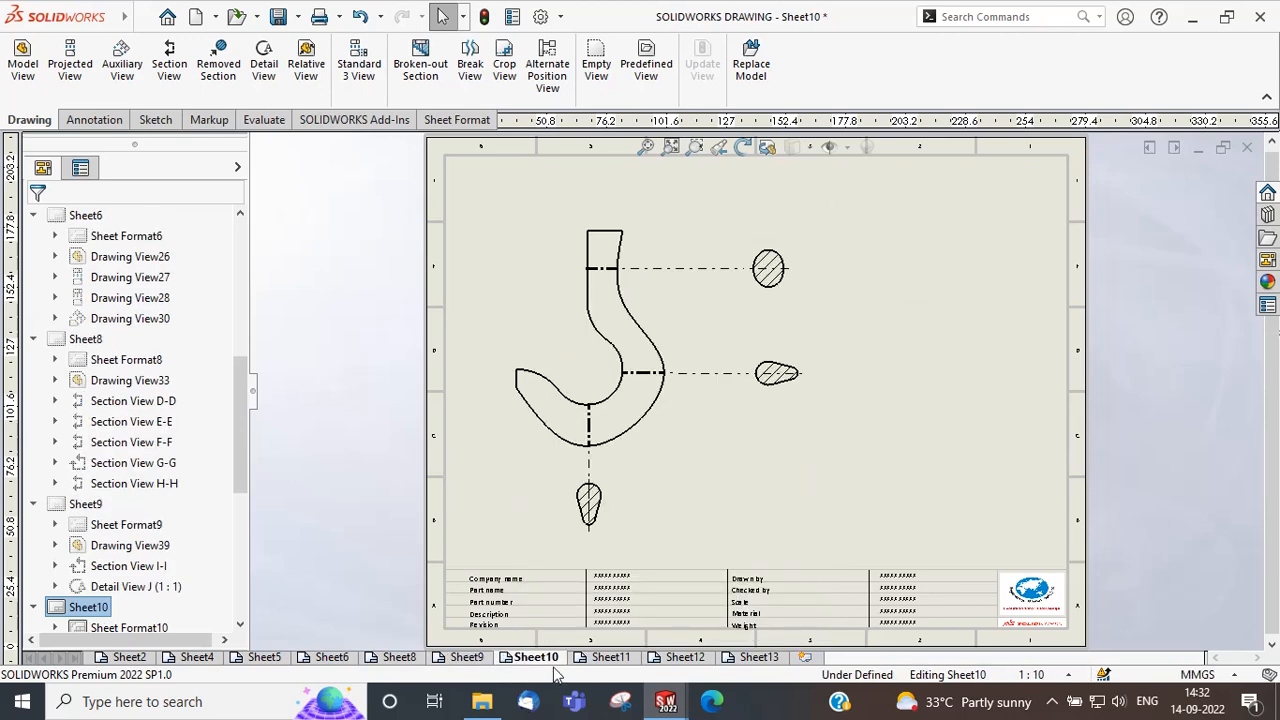
left_click(630, 664)
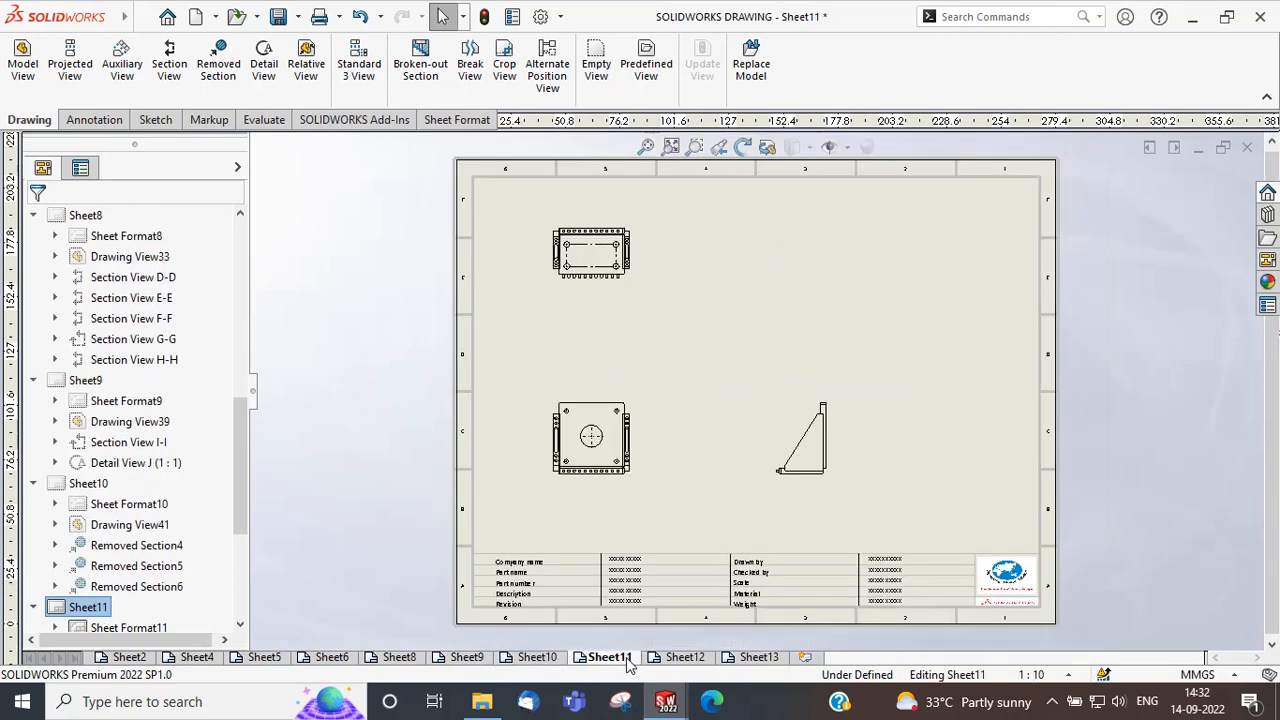
left_click(697, 660)
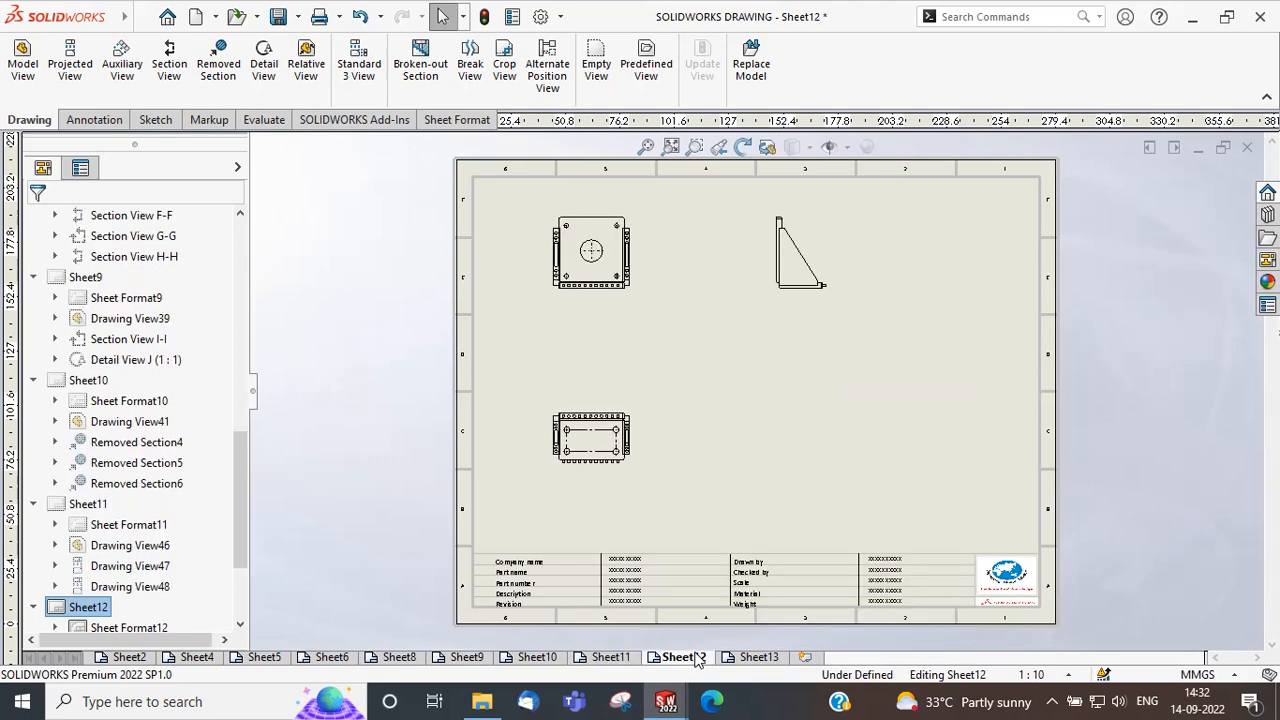
left_click(742, 660)
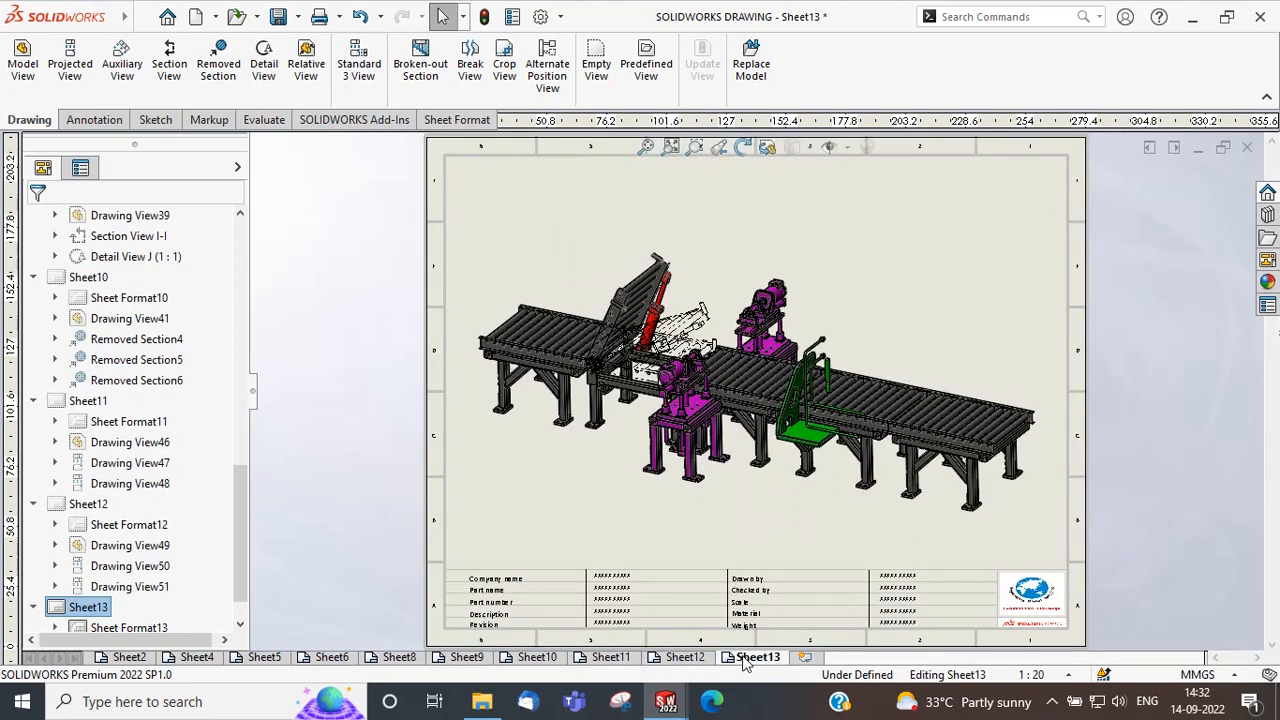
Save the drawing and close it together with the open Large, slide_plate and motor bracket models.
mouse_move(85, 8)
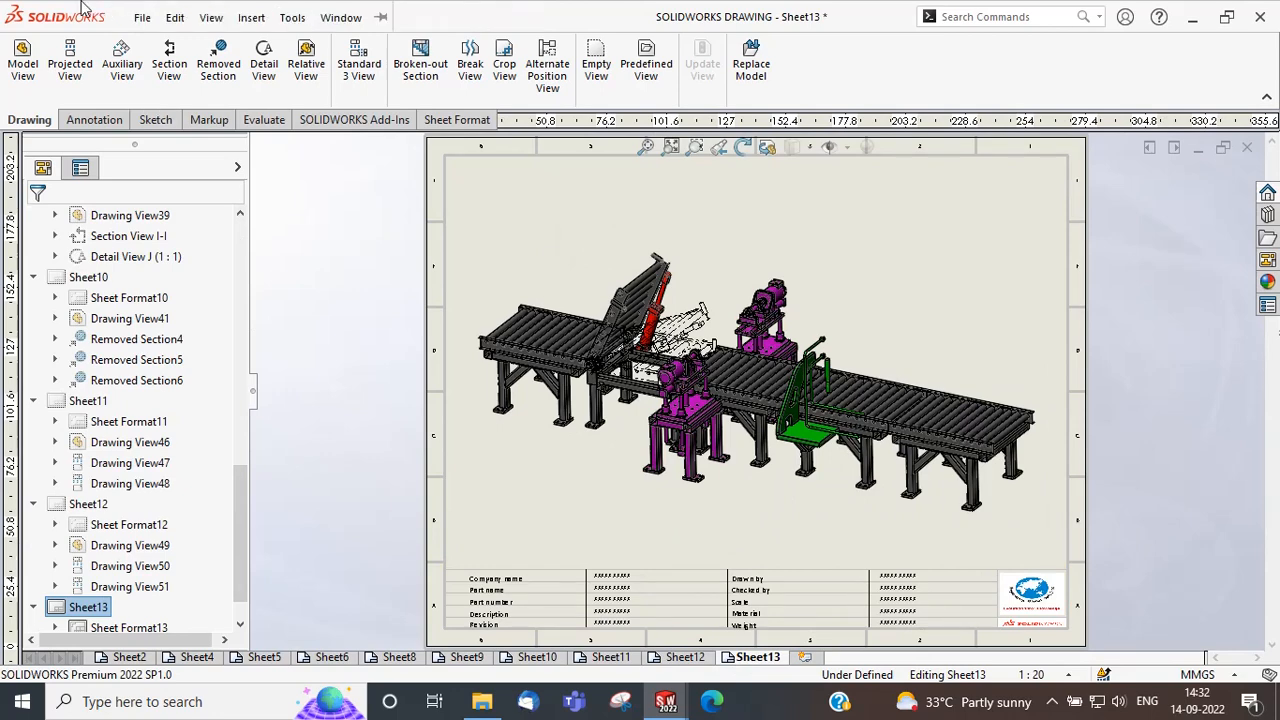
left_click(141, 17)
left_click(203, 149)
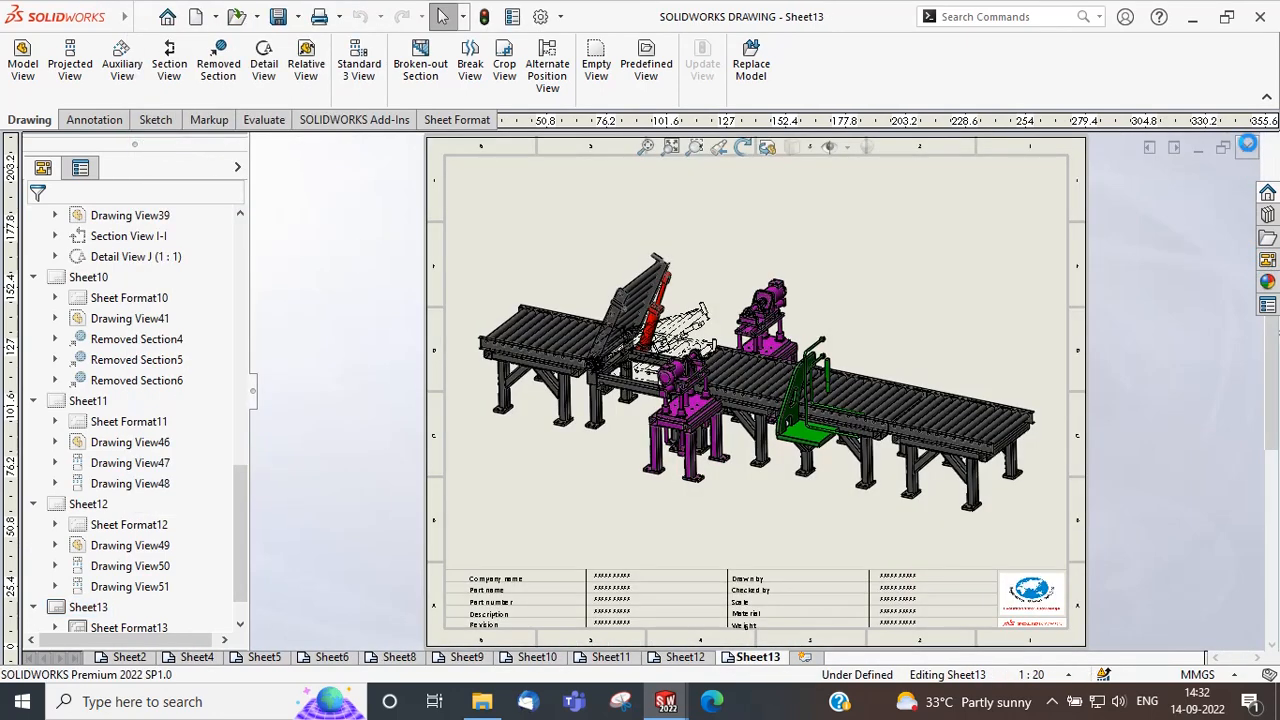
left_click(1249, 146)
left_click(1265, 129)
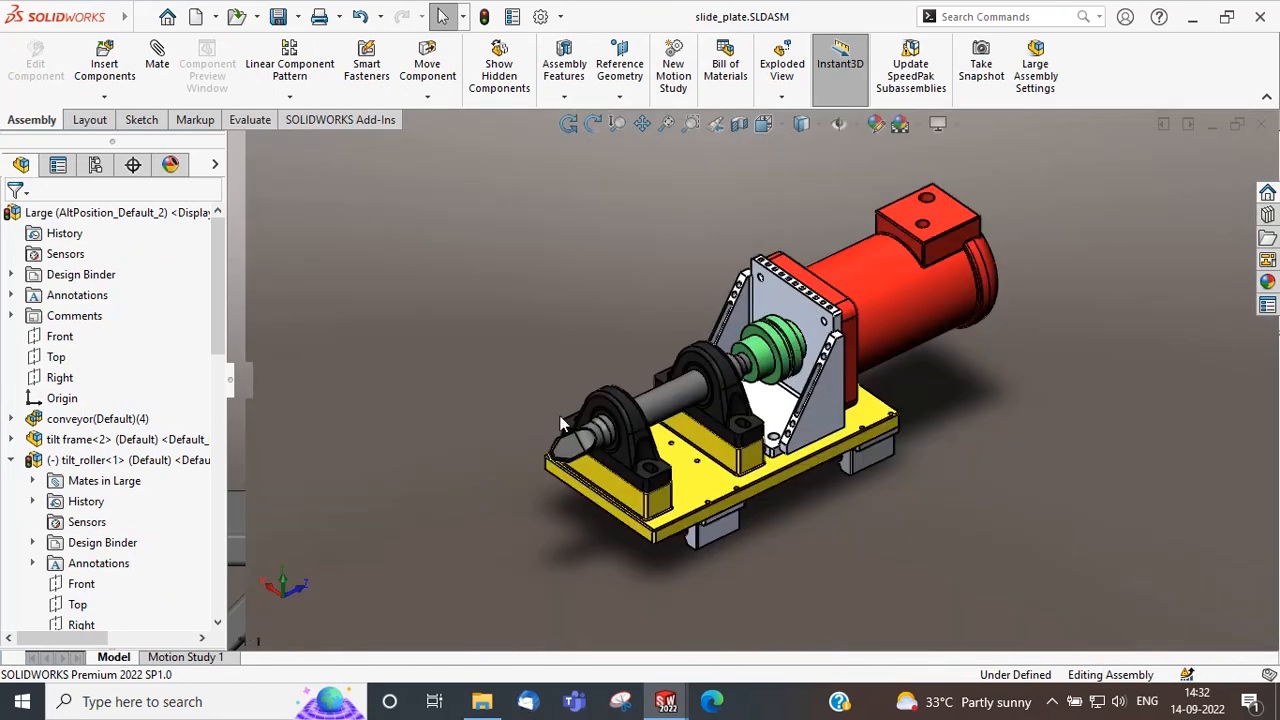
left_click(1264, 133)
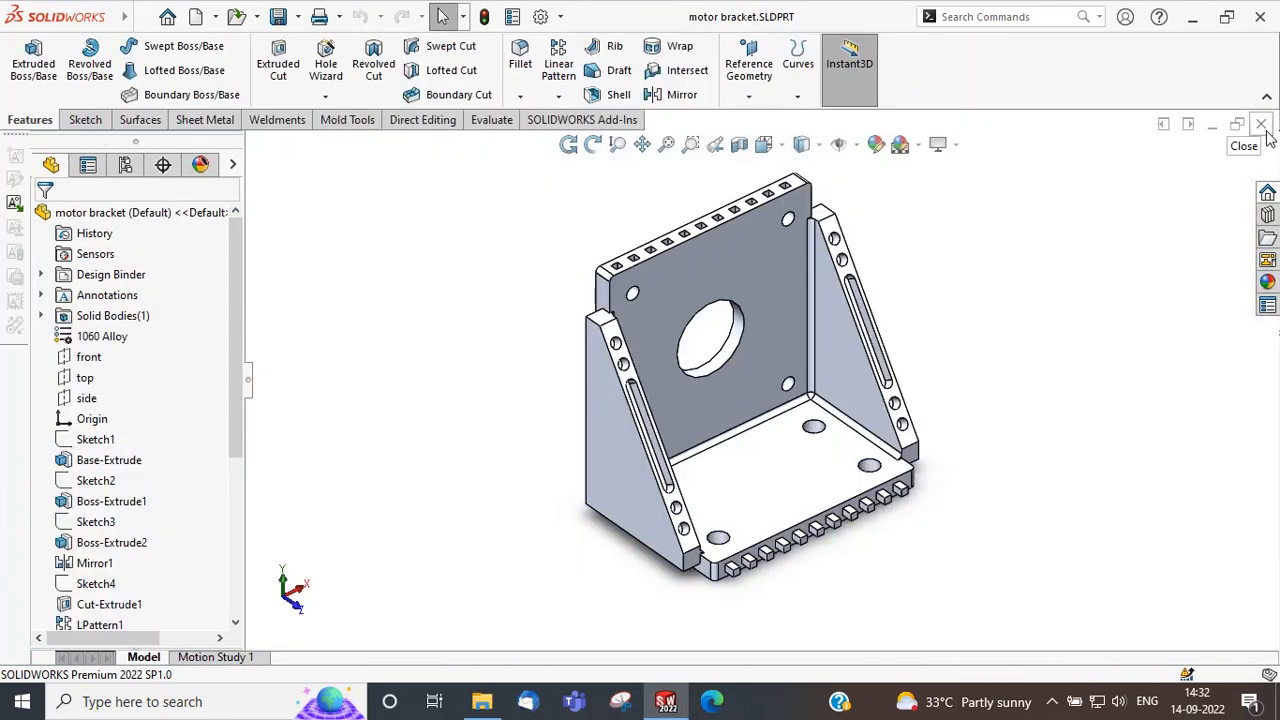
left_click(1262, 135)
Reopen the slide_plate assembly, open its motor bracket part in a separate window, and return to the assembly.
left_click(685, 335)
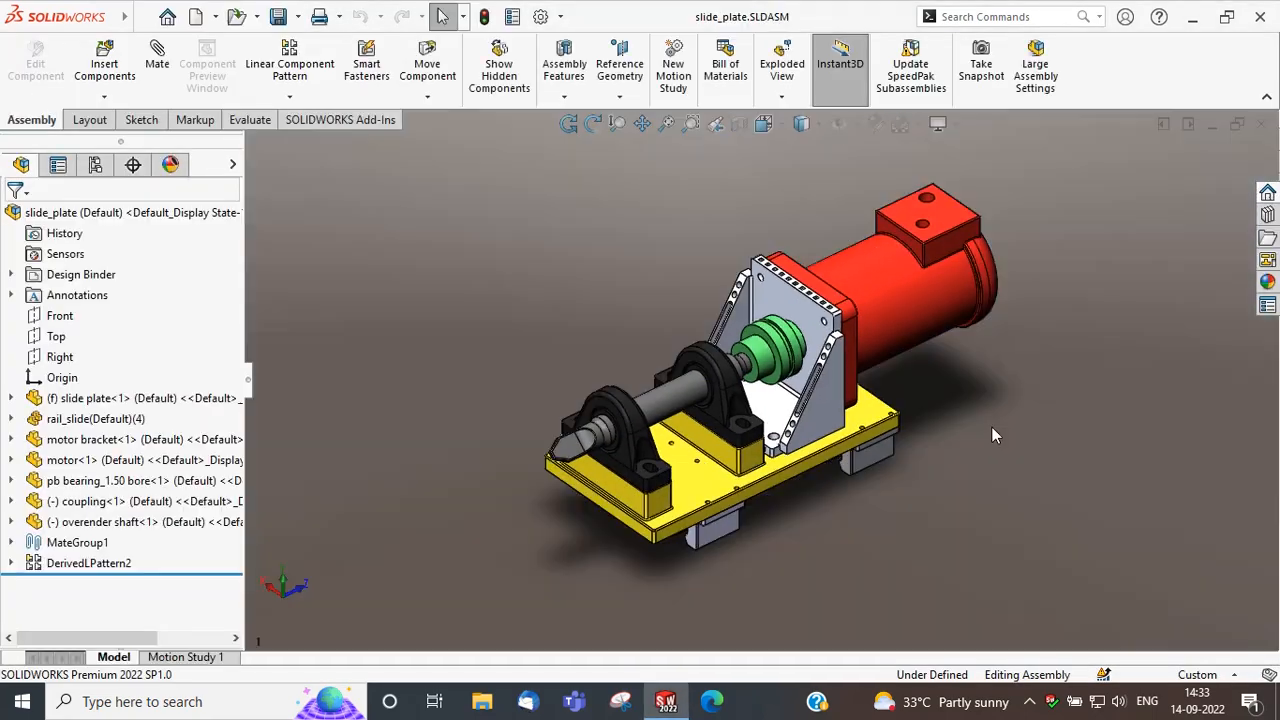
left_click(838, 420)
left_click(891, 313)
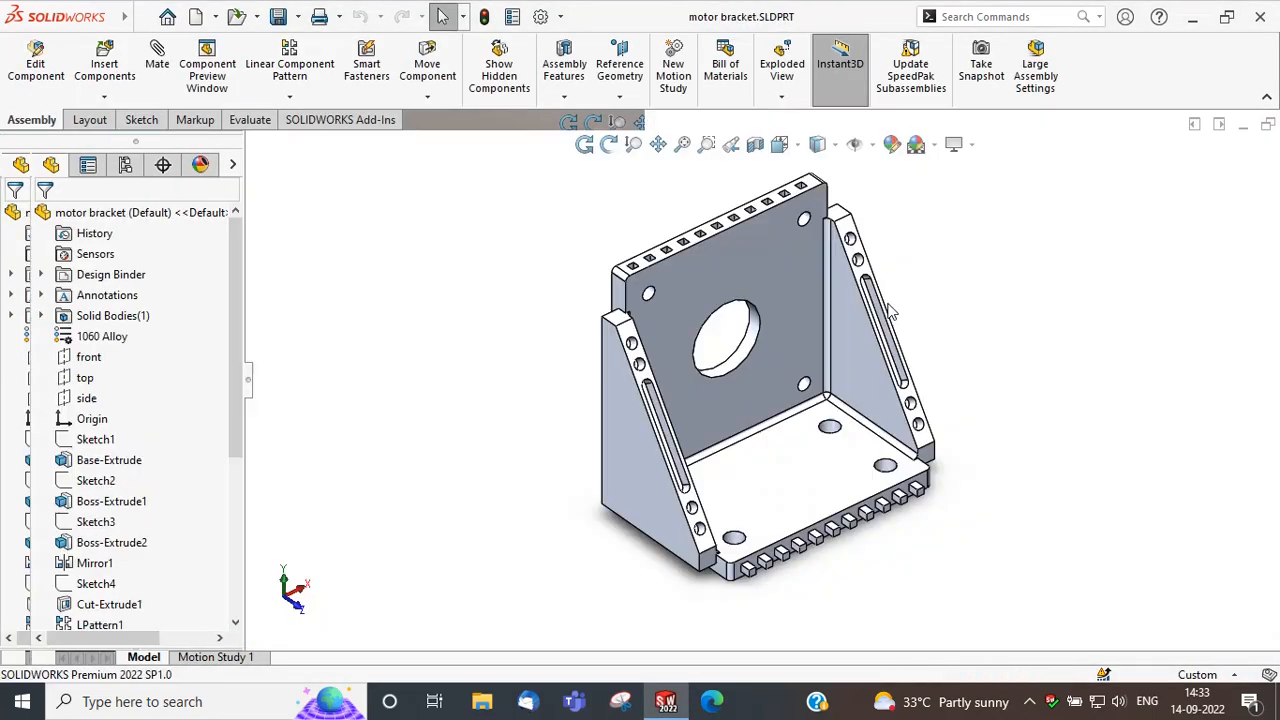
key("ctrl+Tab")
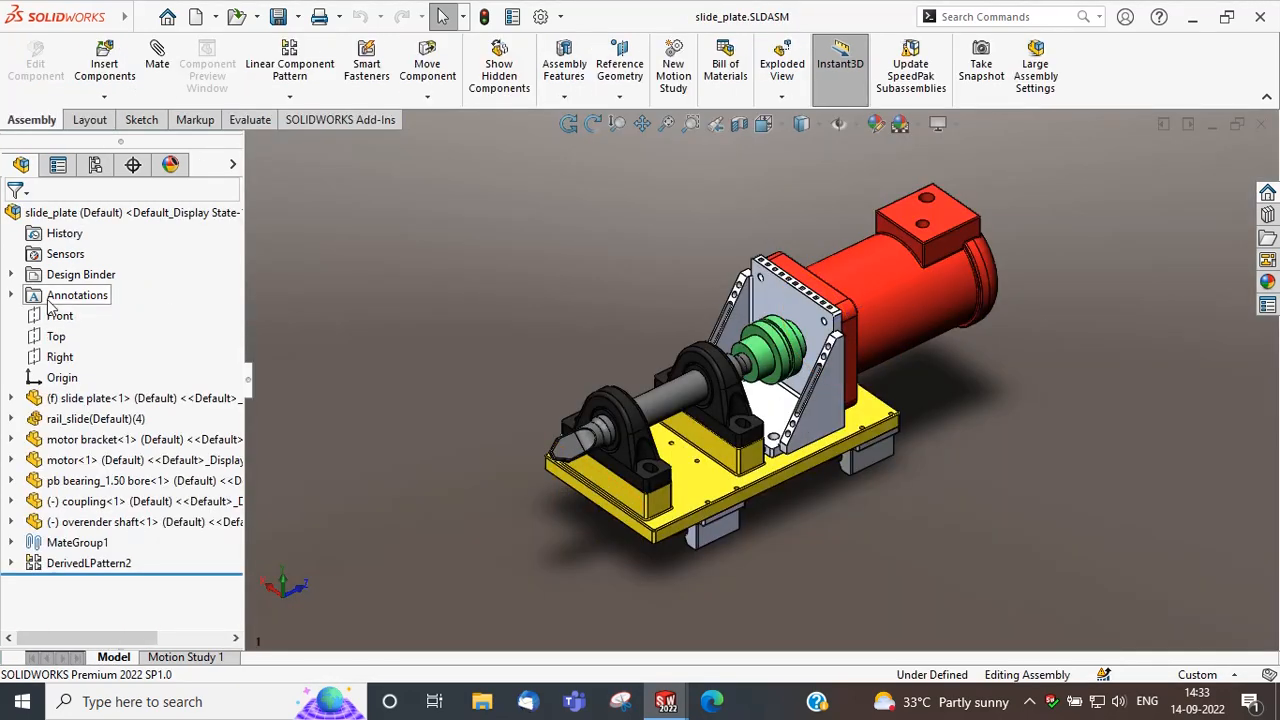
Reopen the multi-sheet drawing from the recent documents and make the tabs of all its sheets visible.
left_click(248, 17)
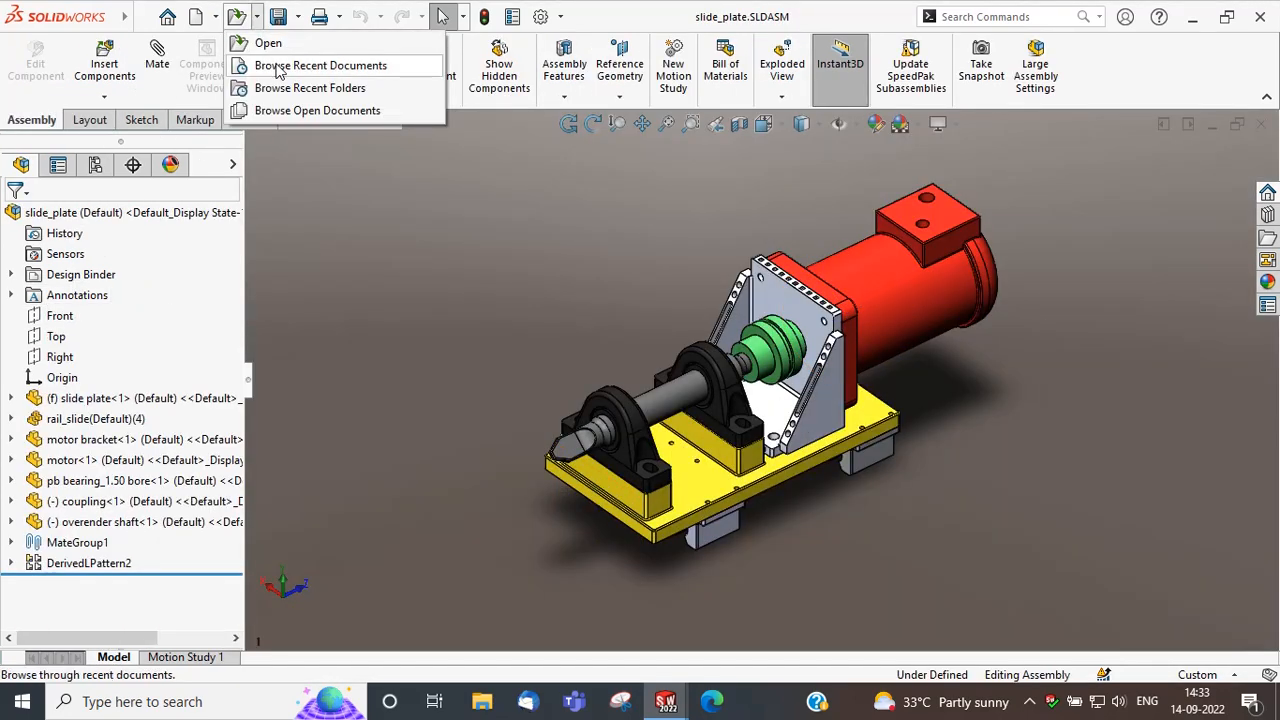
left_click(290, 63)
left_click(498, 238)
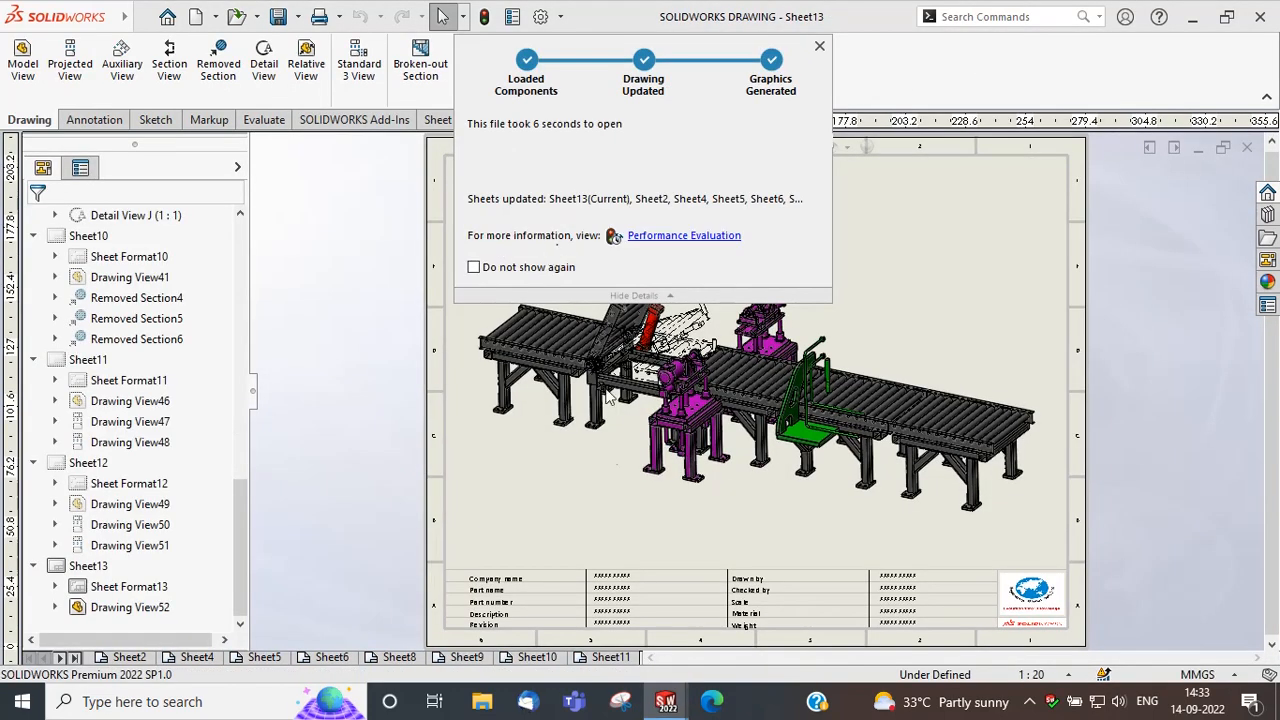
left_click_drag(717, 652, 1110, 657)
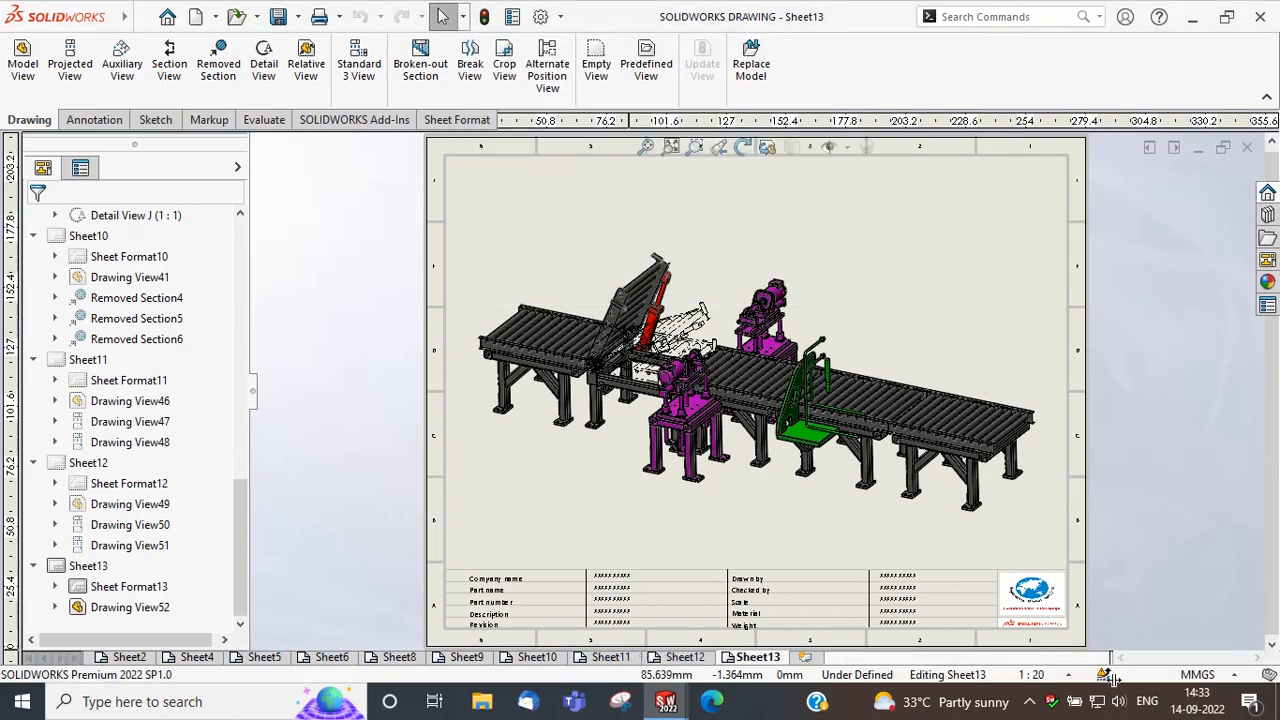
Add a new sheet with front, top, right and isometric views of the motor bracket, created together as multiple views.
left_click(806, 657)
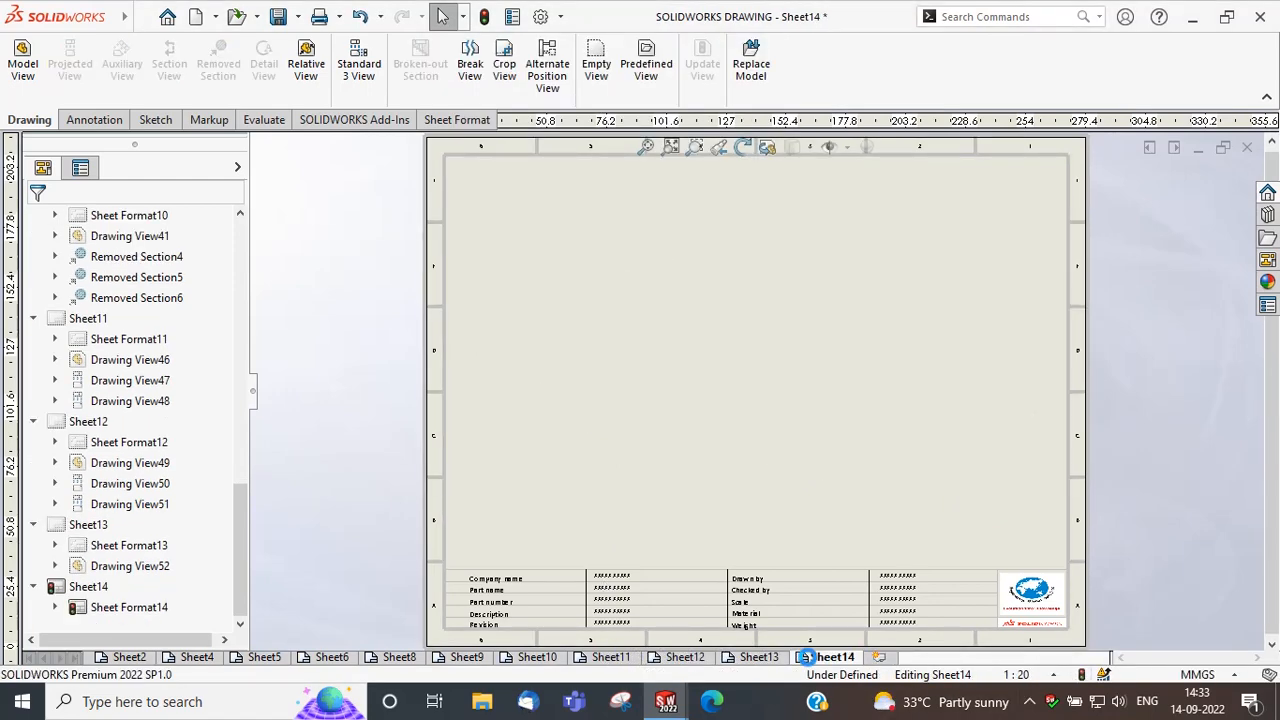
left_click(22, 62)
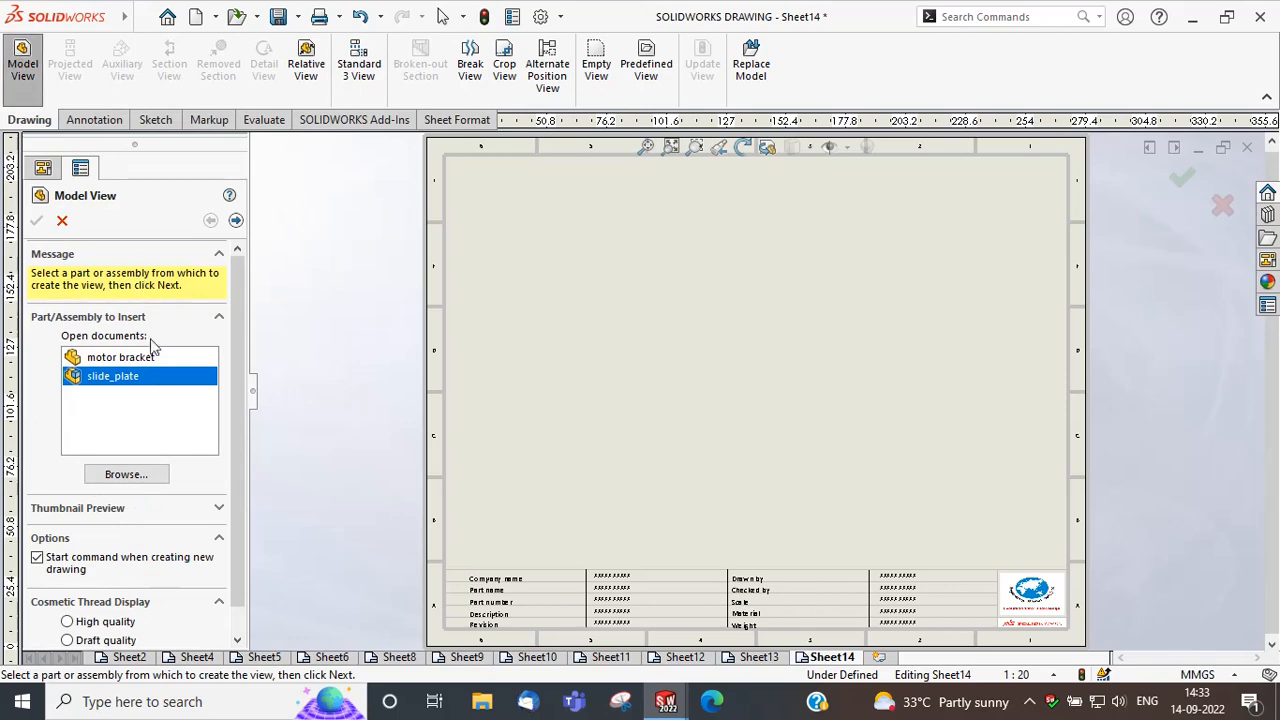
left_click(160, 360)
left_click(237, 221)
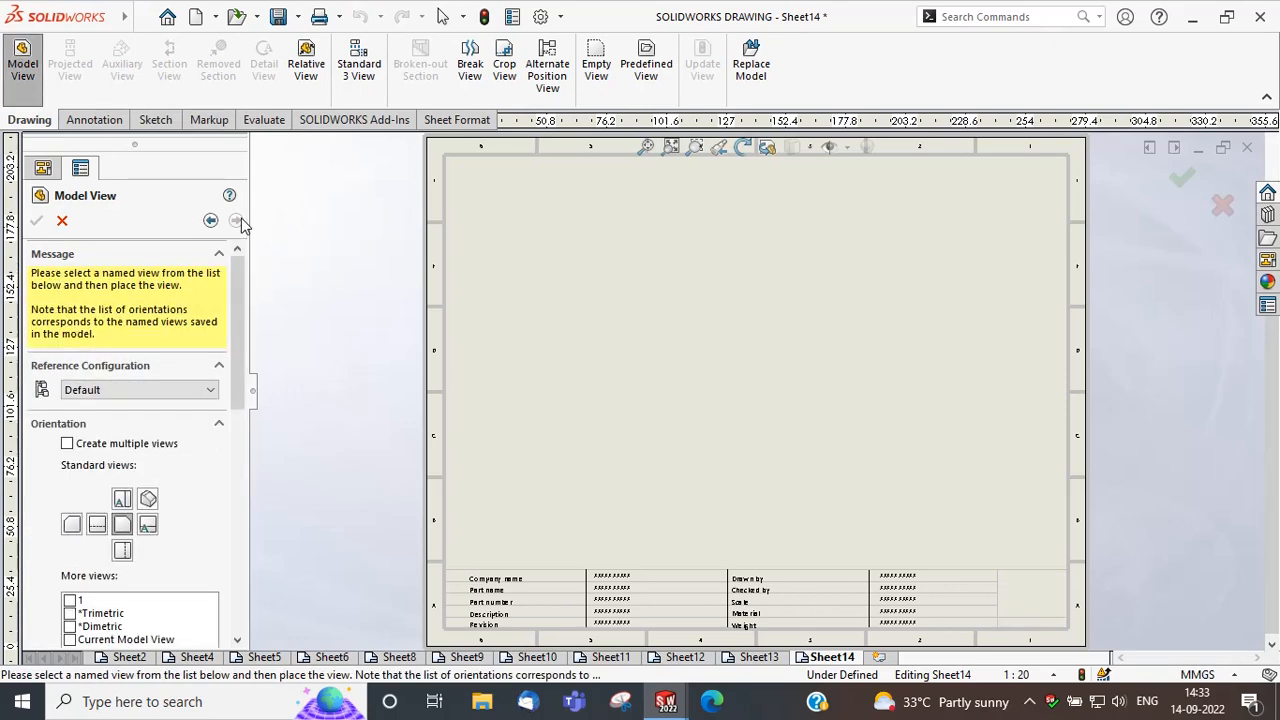
left_click(125, 444)
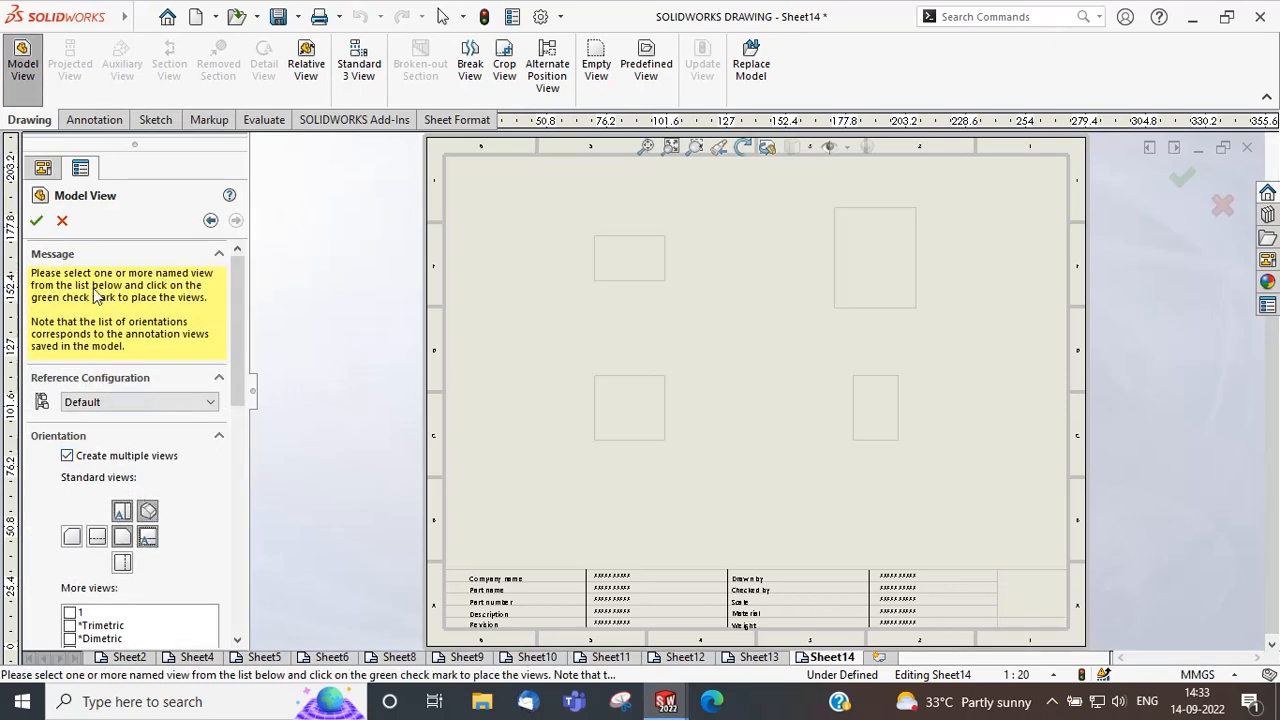
left_click(37, 222)
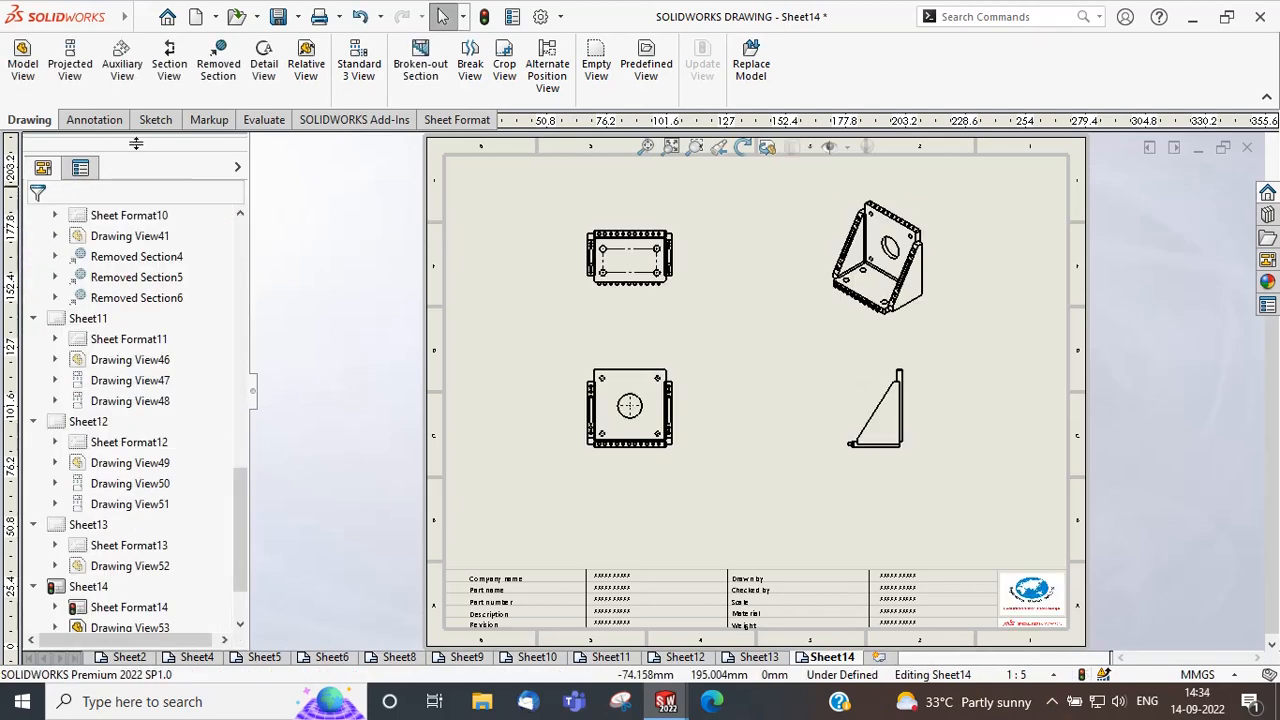
Import Model Items from the entire model into all views, including the additional dimension types and all annotation types.
left_click(96, 119)
left_click(86, 68)
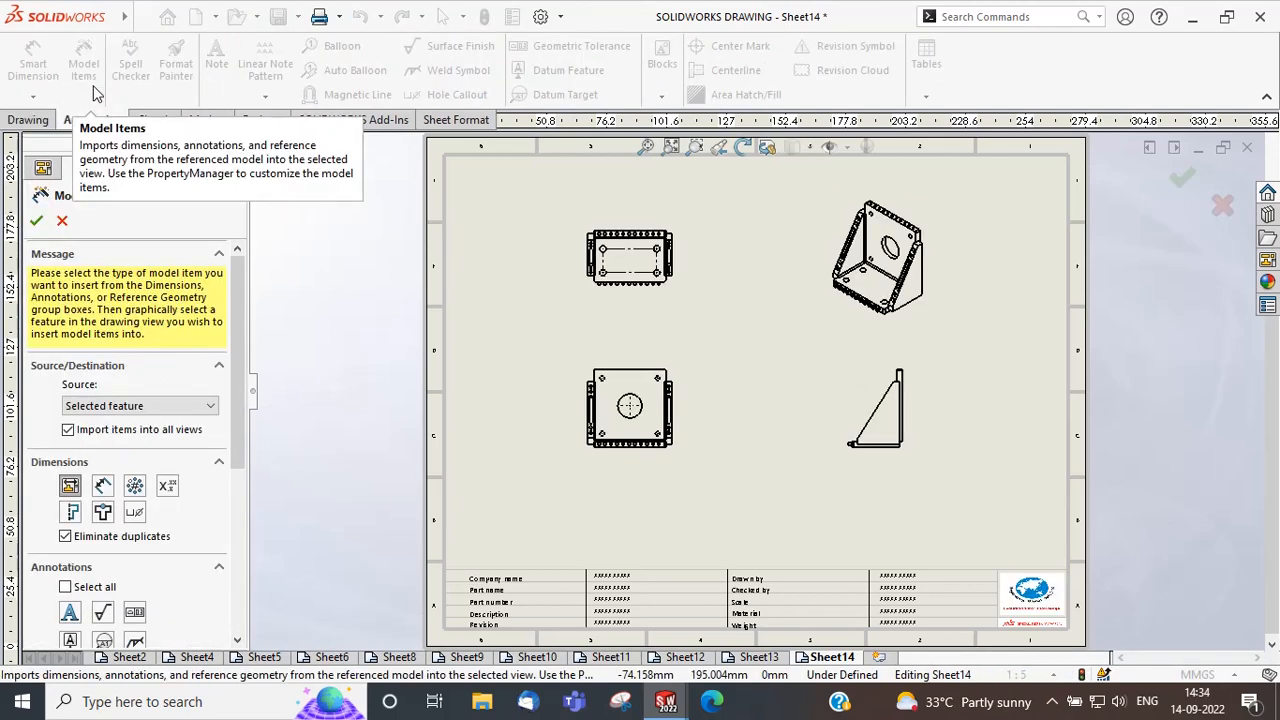
left_click(140, 405)
left_click(140, 420)
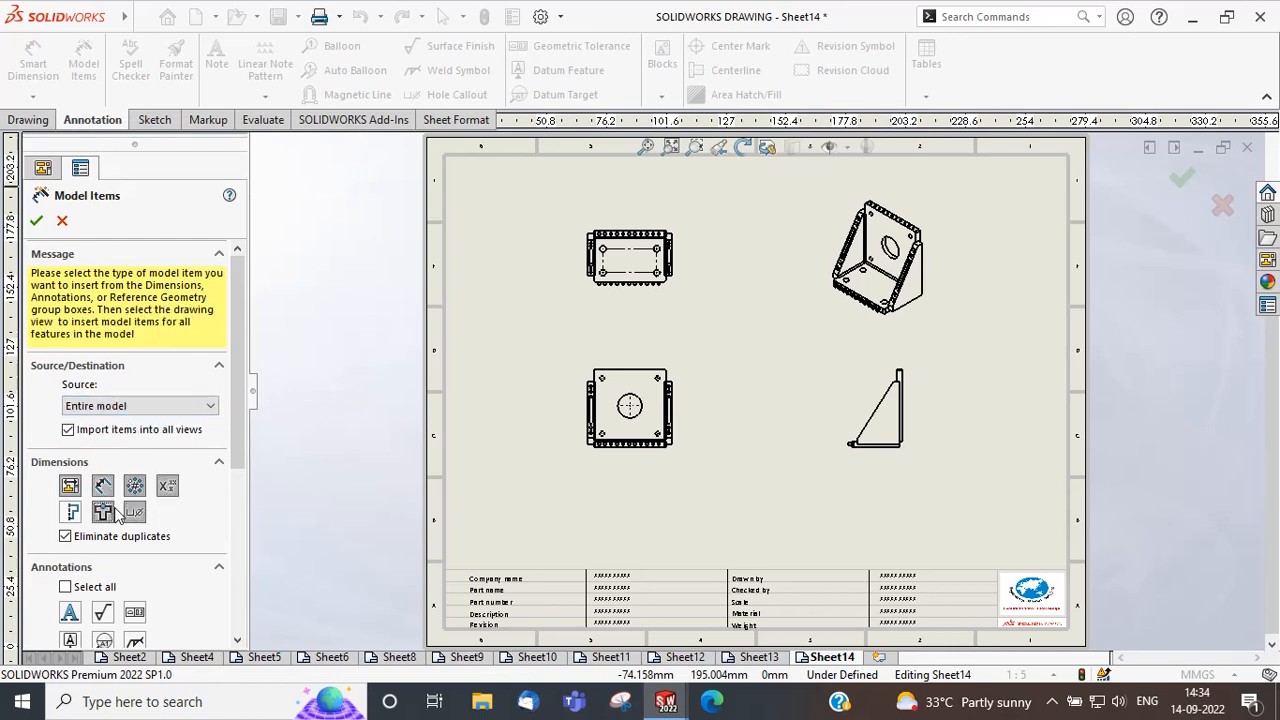
scroll(238, 397, "down", 5)
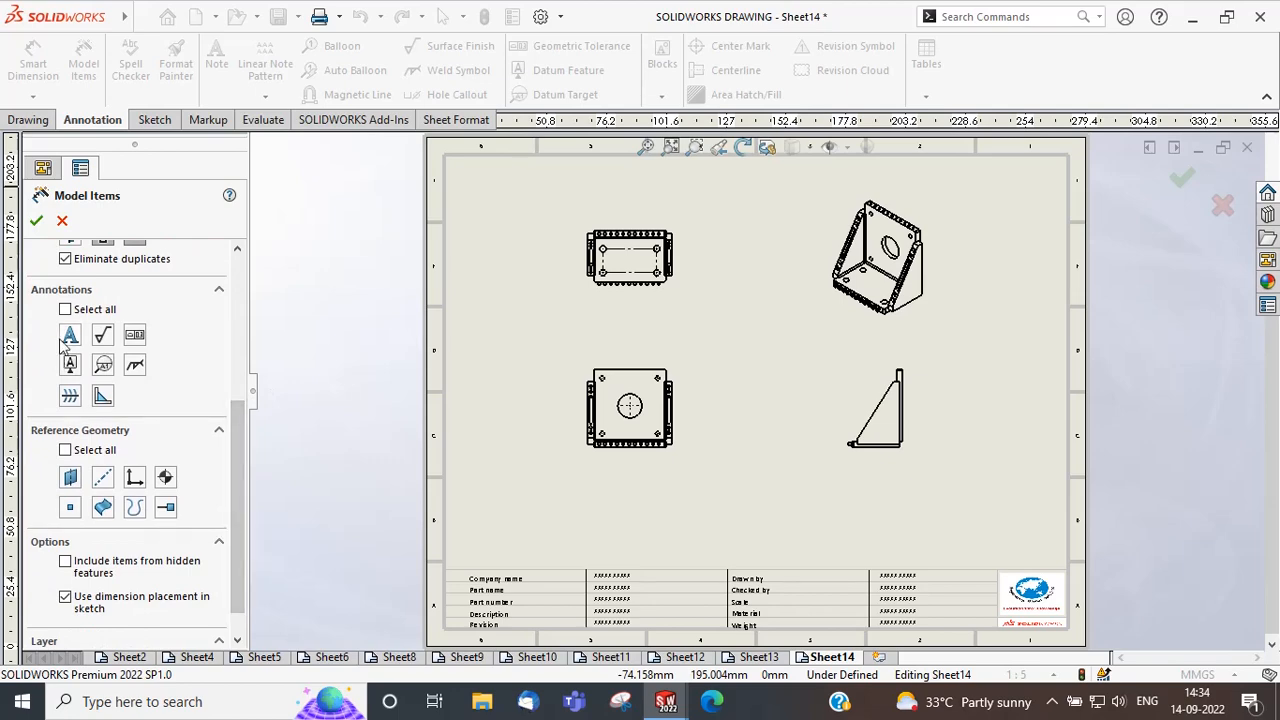
scroll(245, 568, "down", 1)
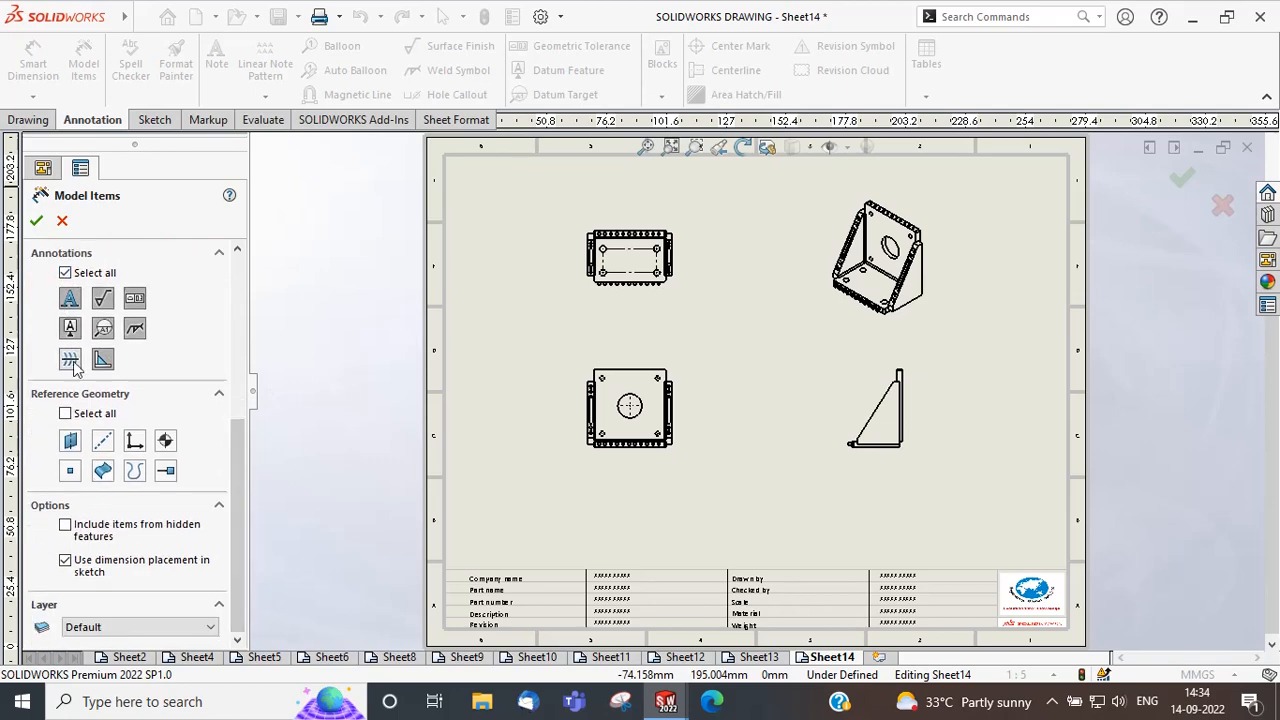
left_click(37, 221)
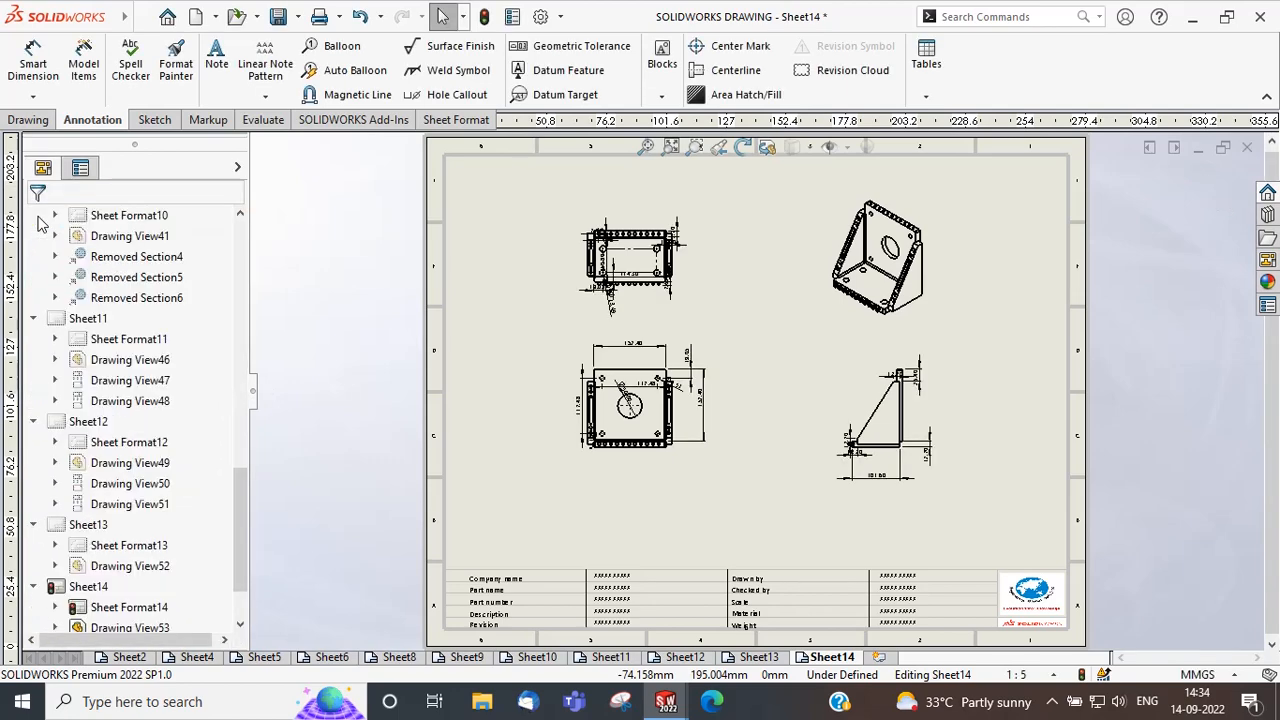
Auto-arrange all dimensions on the sheet and move the front view slightly lower to separate it from the top view.
left_click(463, 18)
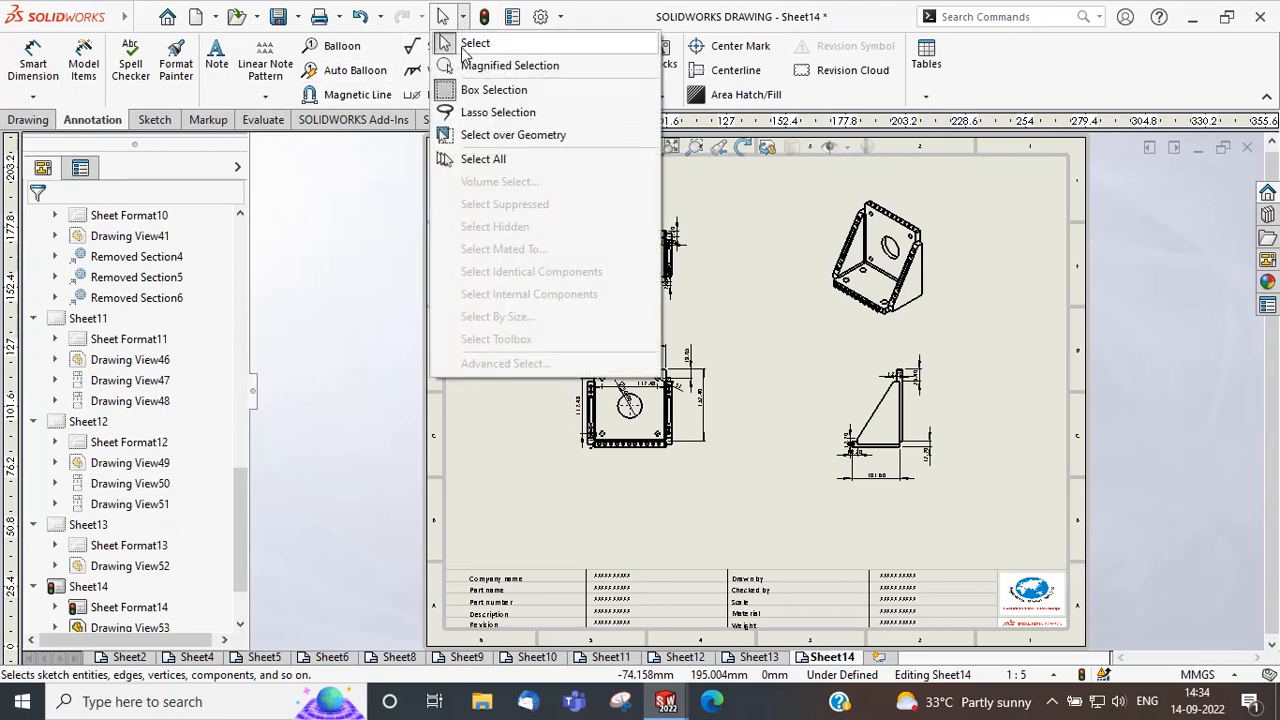
left_click(477, 160)
mouse_move(522, 318)
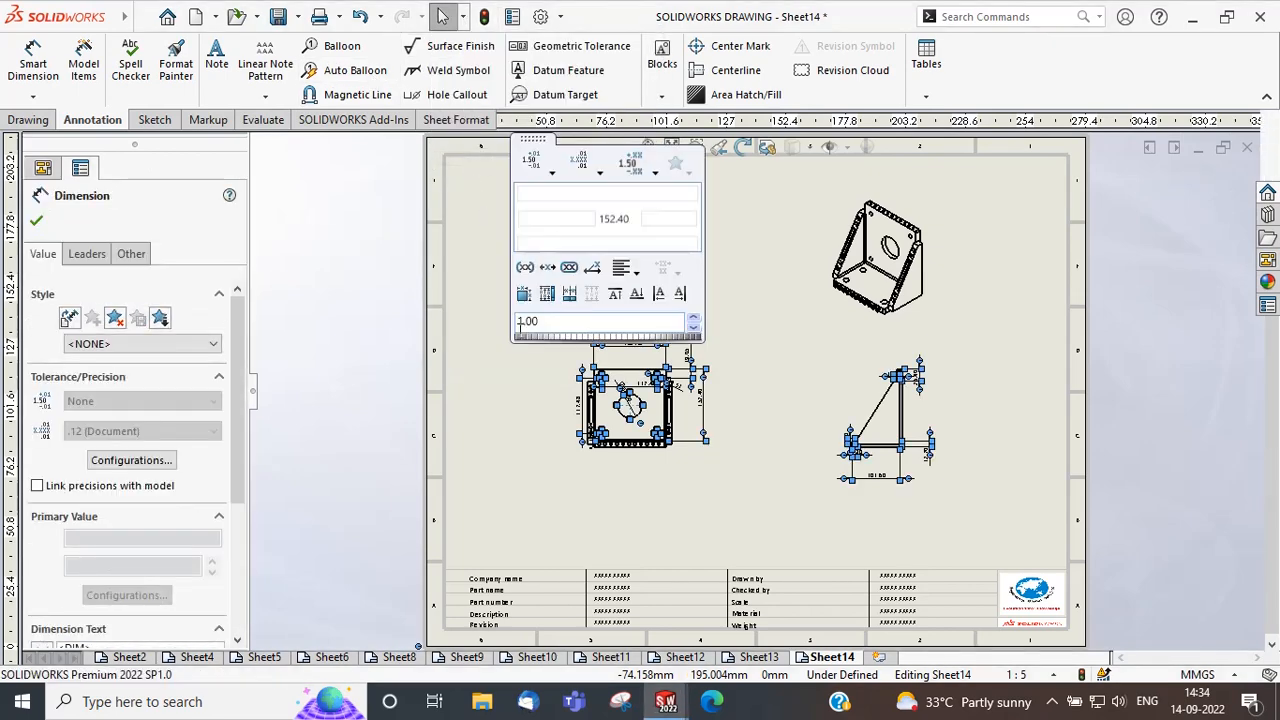
left_click(524, 294)
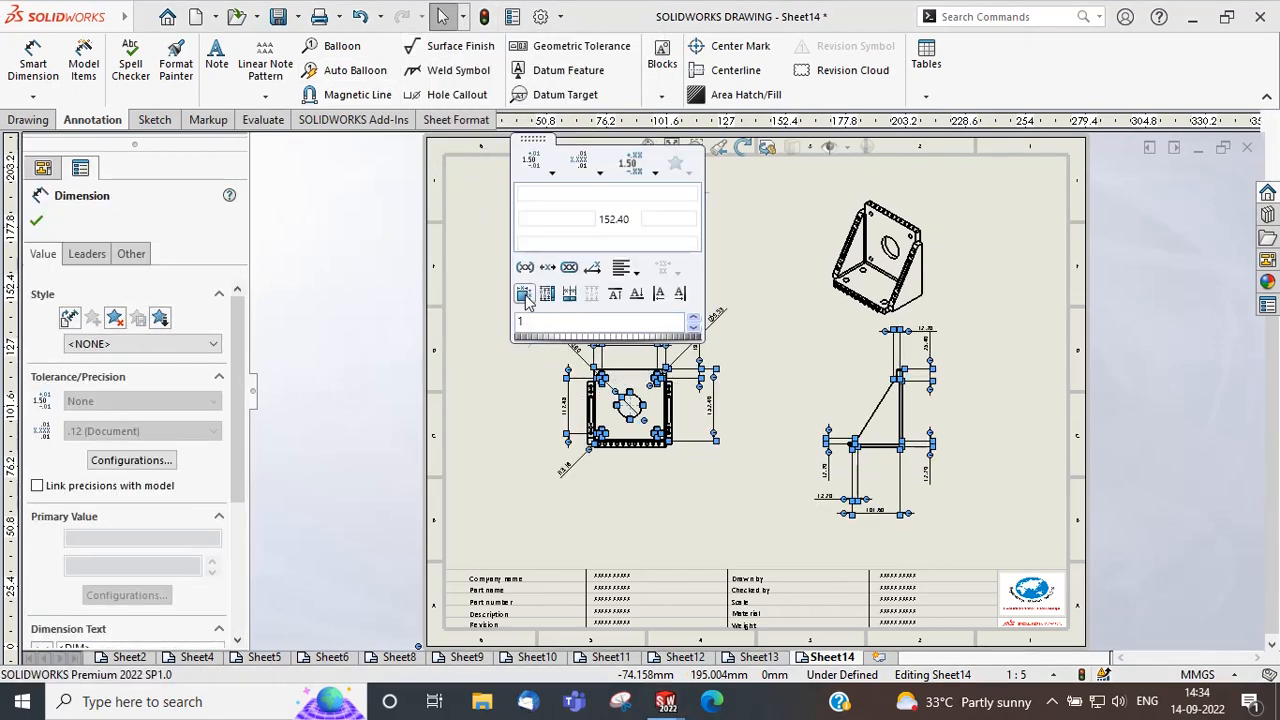
left_click(340, 284)
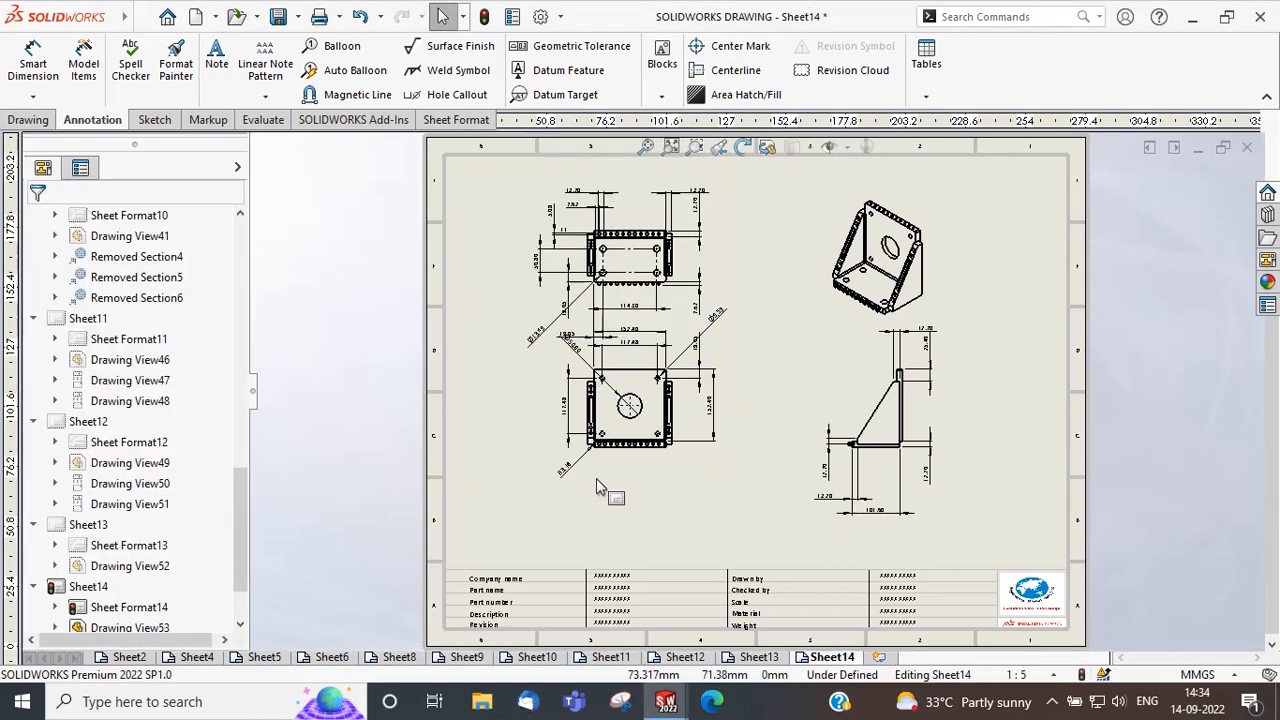
left_click_drag(628, 465, 620, 497)
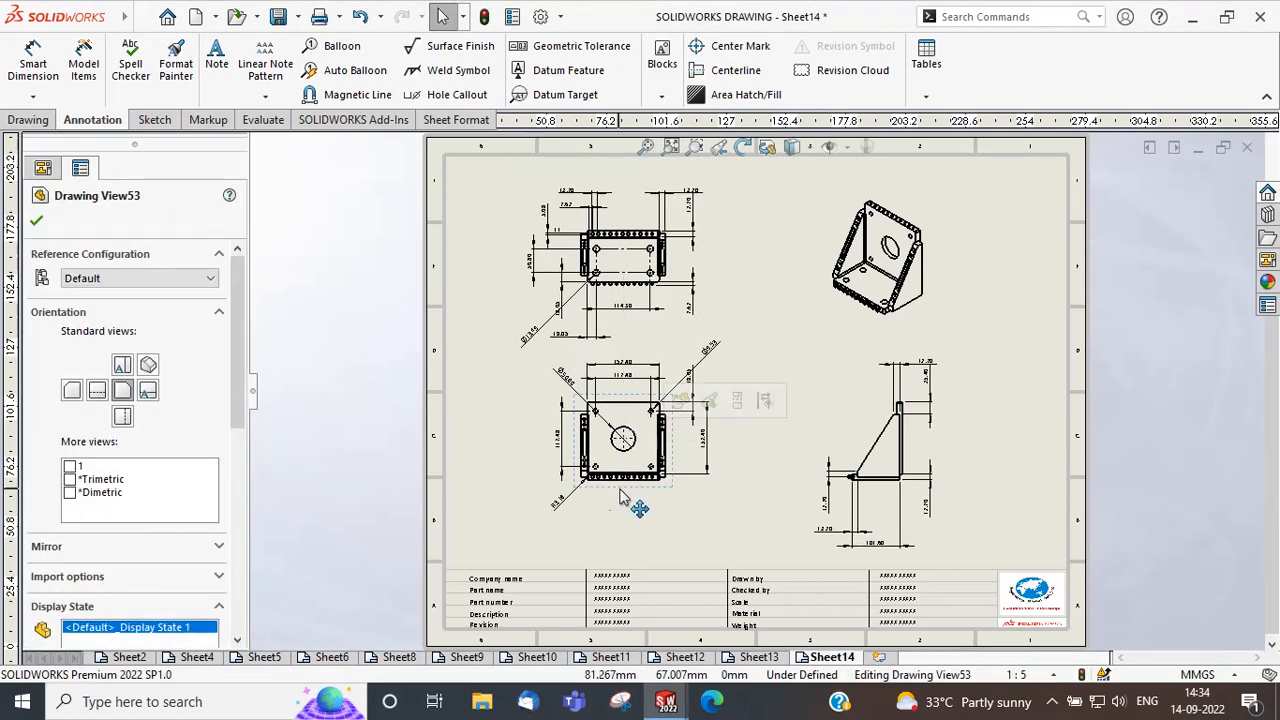
left_click(353, 312)
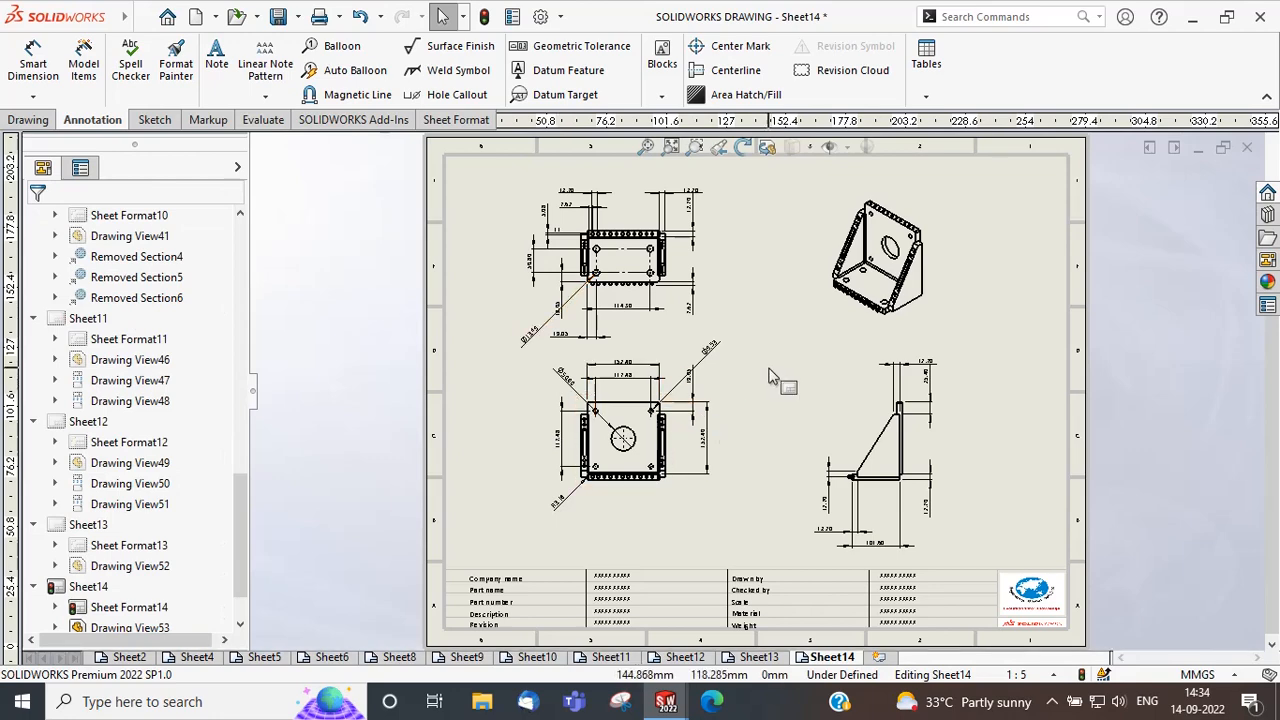
Give the front view's vertical 152.40 dimension a bilateral tolerance of +0.1 and -0.2 mm, with the text RIGHT after it.
scroll(782, 385, "down", 3)
left_click(658, 488)
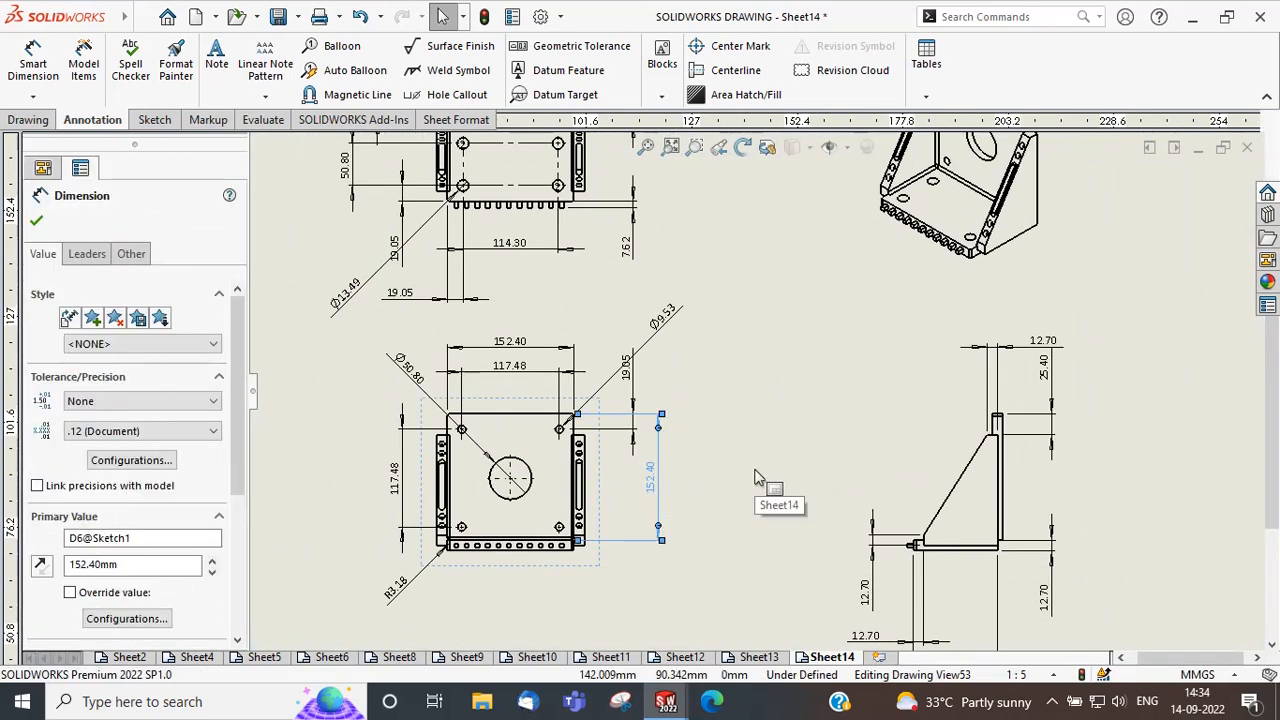
mouse_move(708, 427)
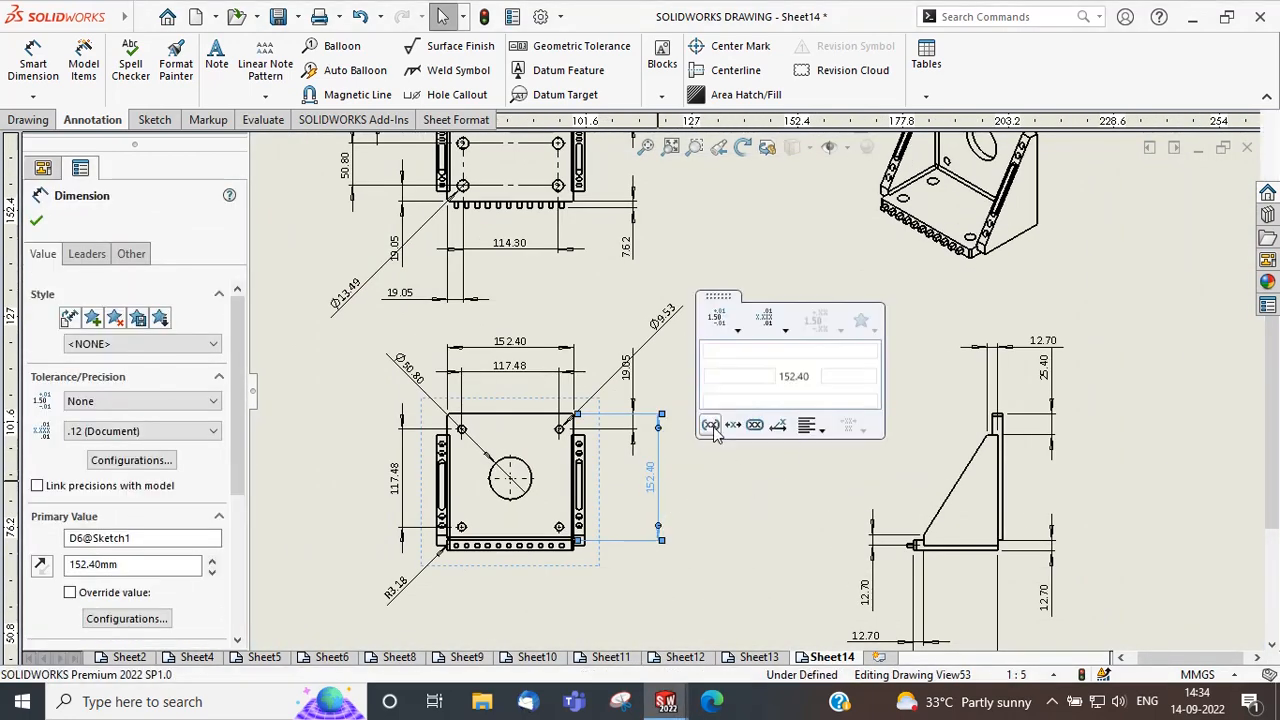
left_click(722, 325)
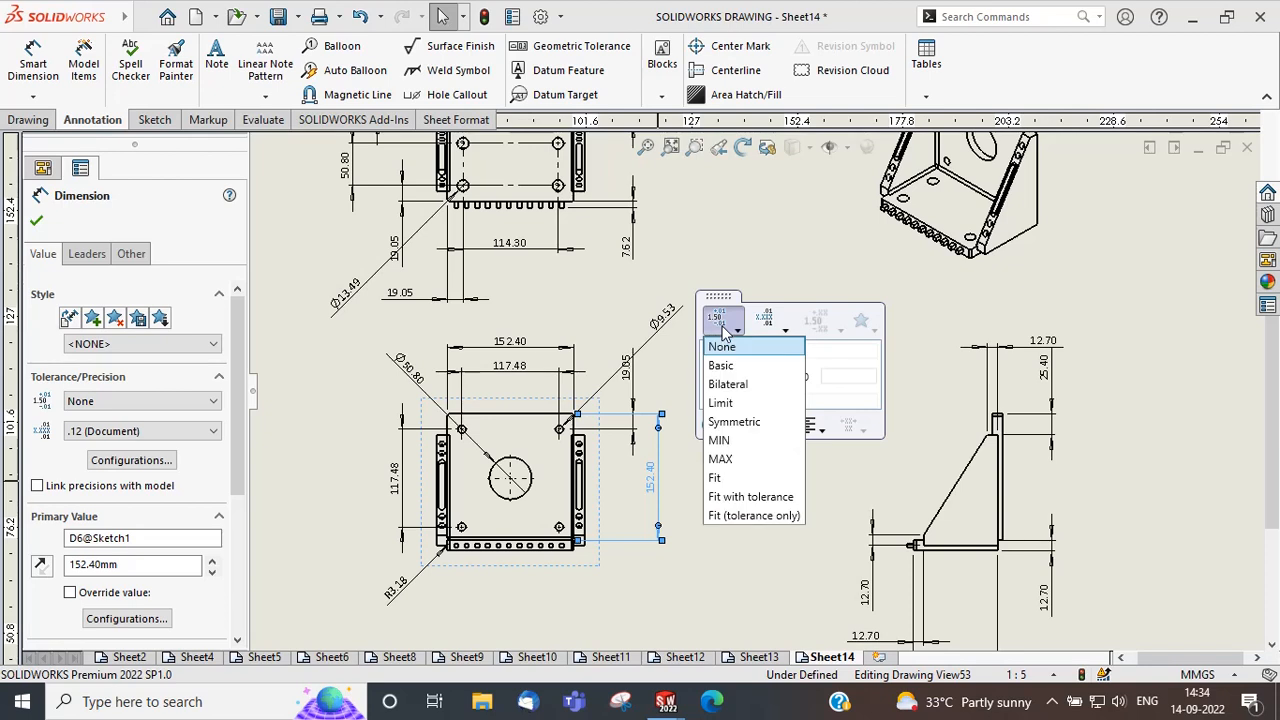
left_click(730, 384)
left_click(848, 370)
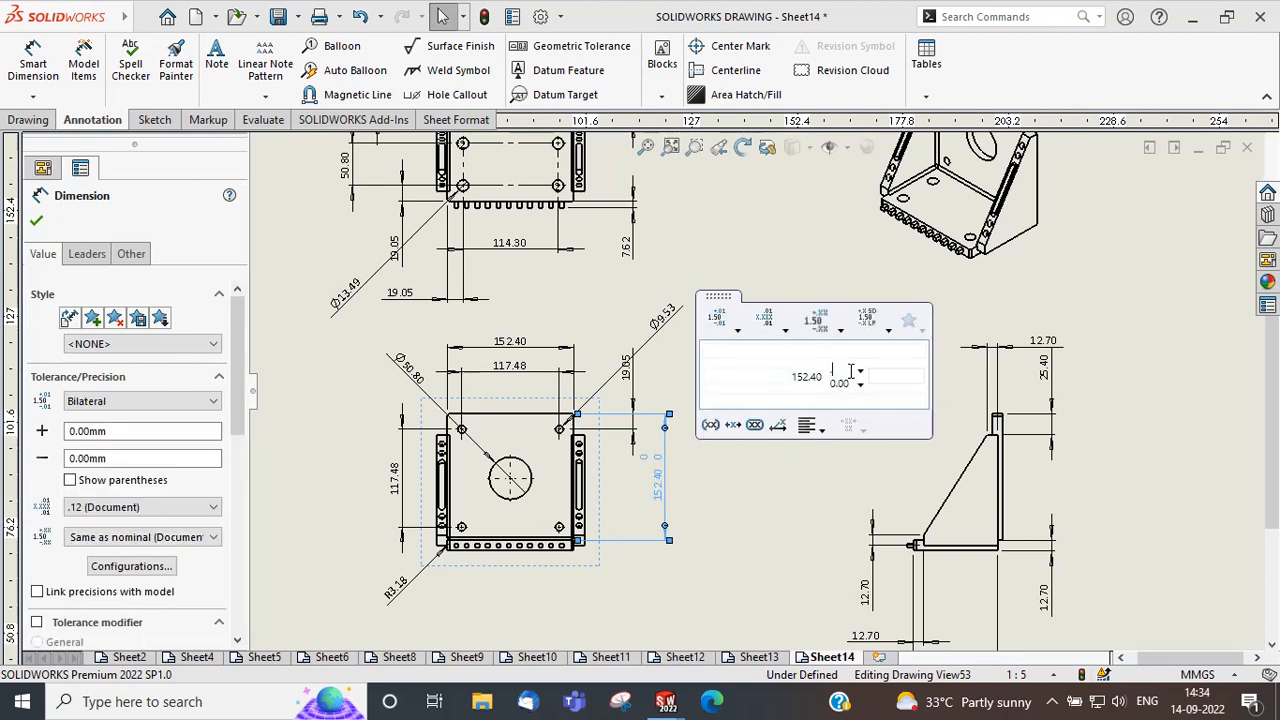
type(".1")
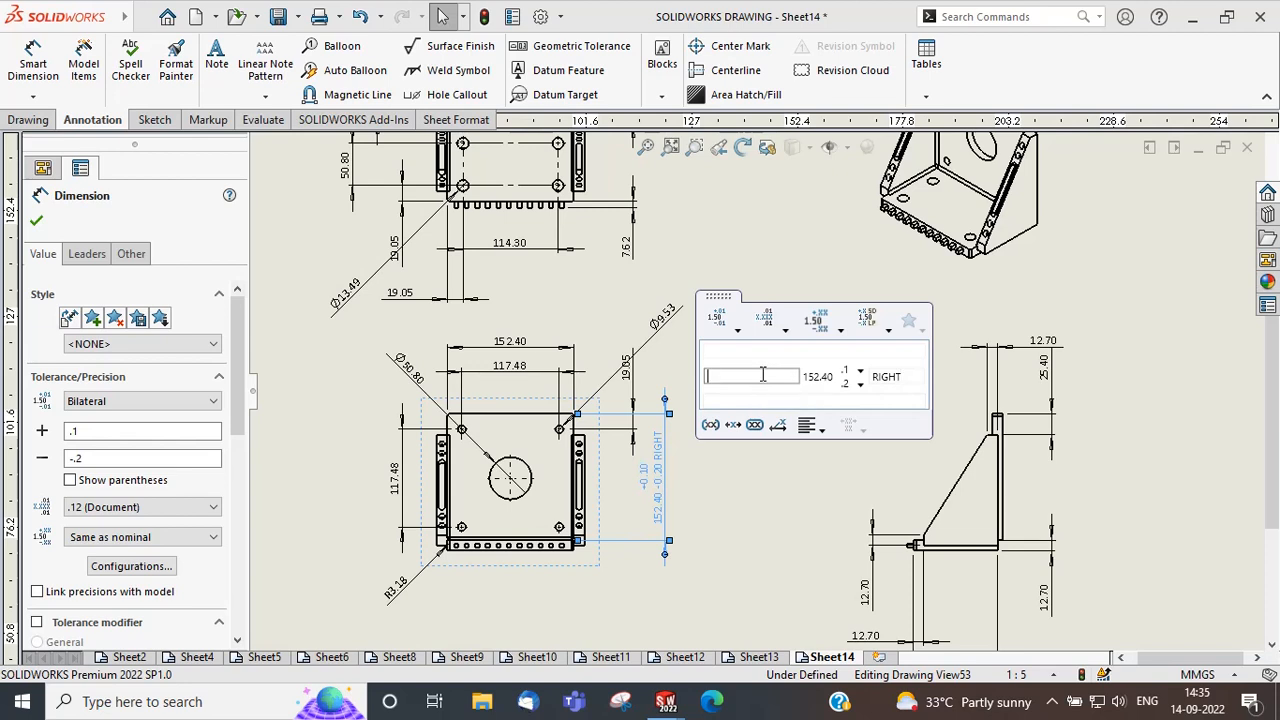
Add the text LEFT before, TOP above and BOTTOM below the front view's vertical 152.40 dimension value.
left_click(830, 348)
type("TOP")
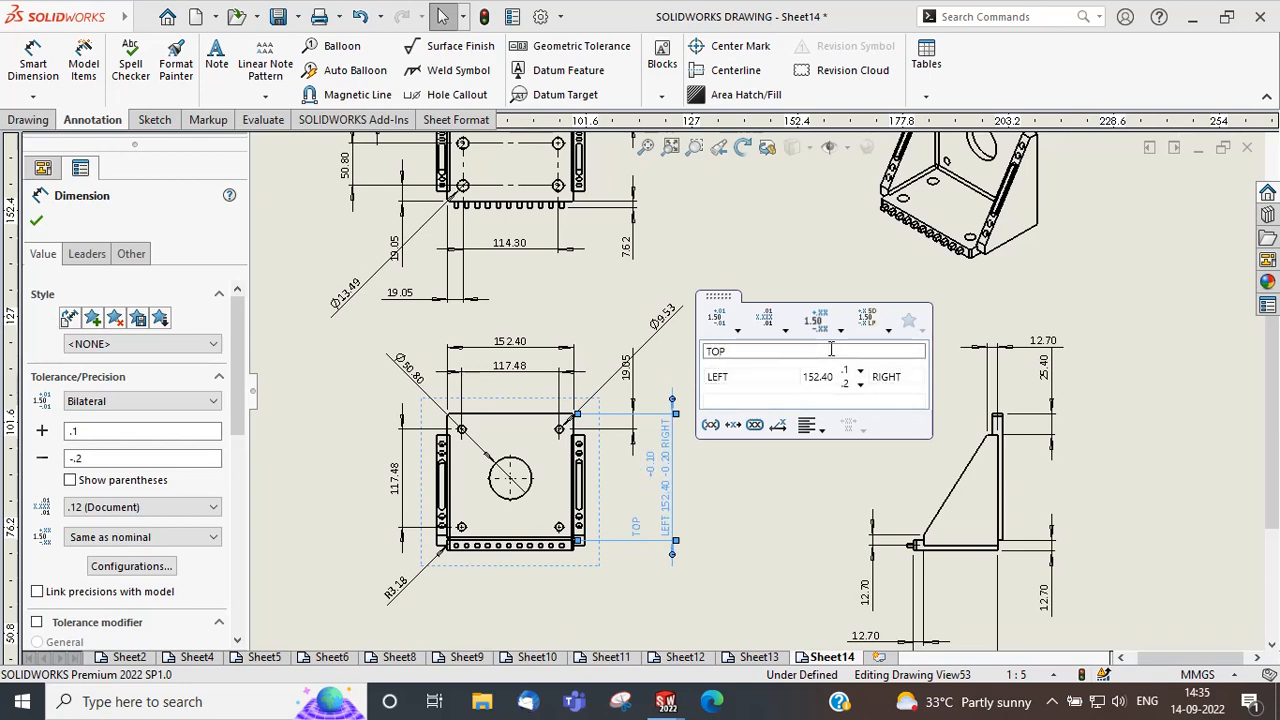
left_click(794, 373)
type("BOTTOM")
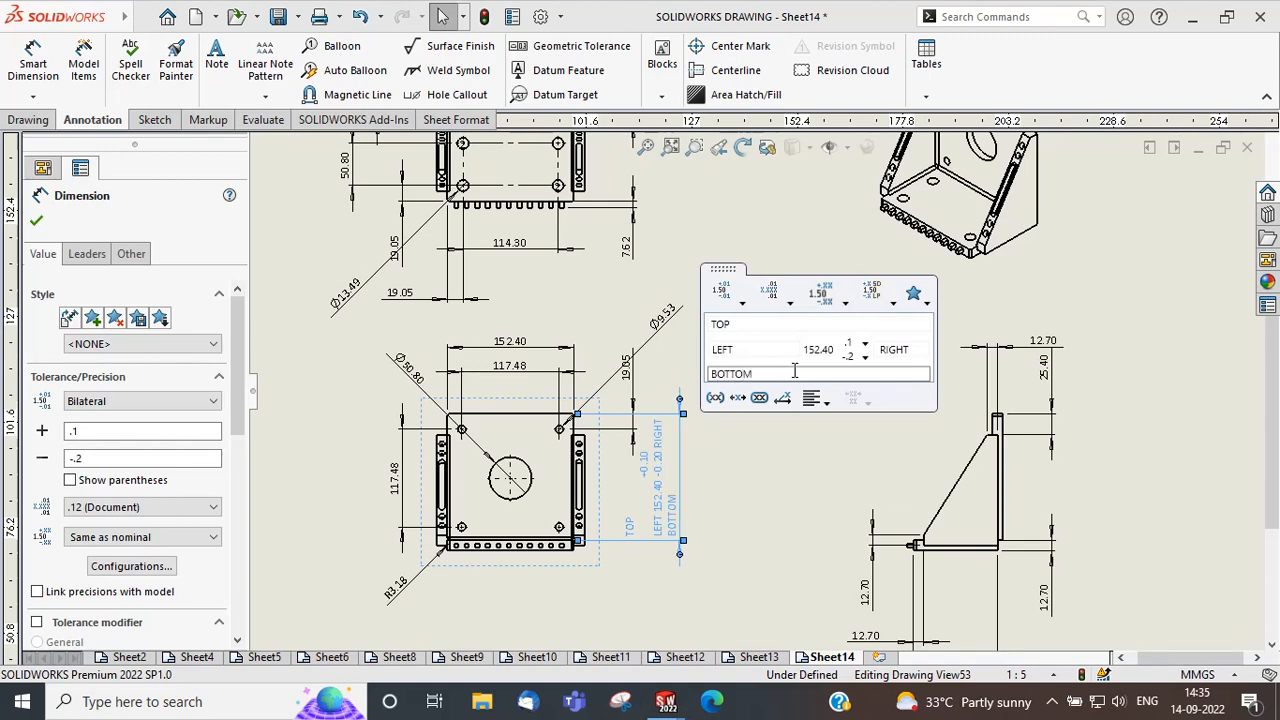
Set the vertical 152.40 dimension's unit precision to .12 and its tolerance precision to .123.
left_click(788, 303)
left_click(769, 356)
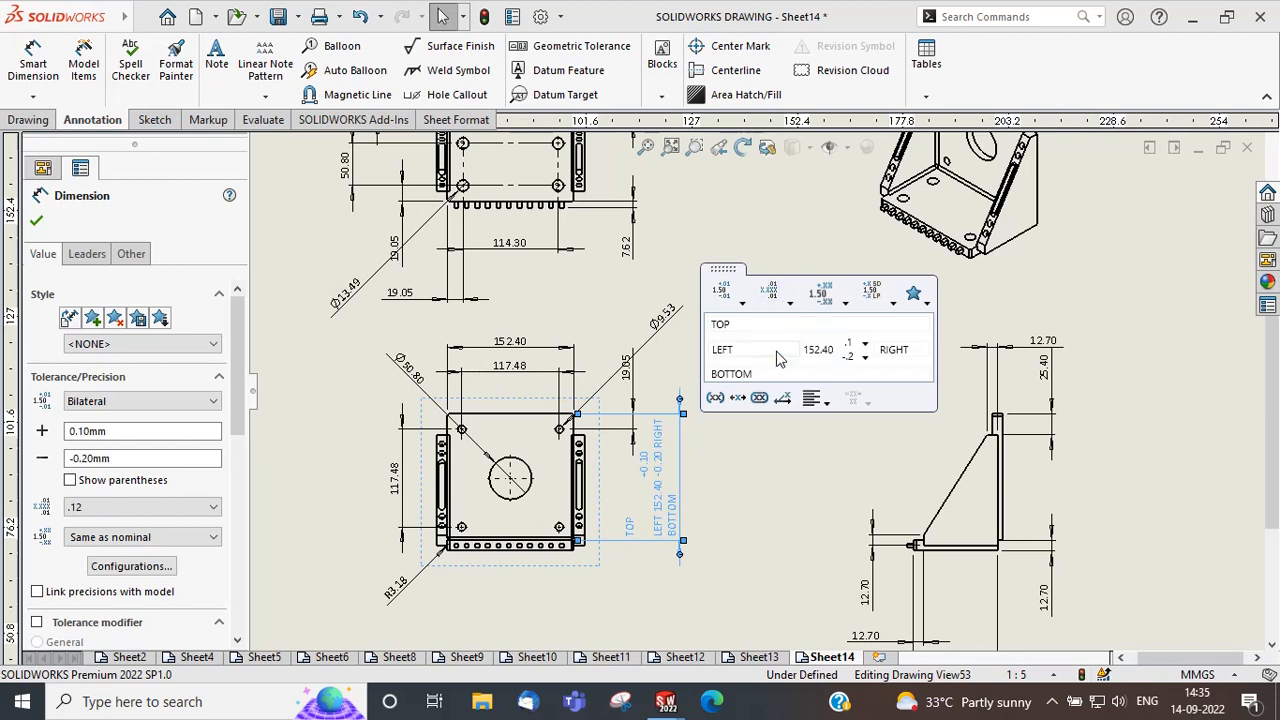
left_click(828, 300)
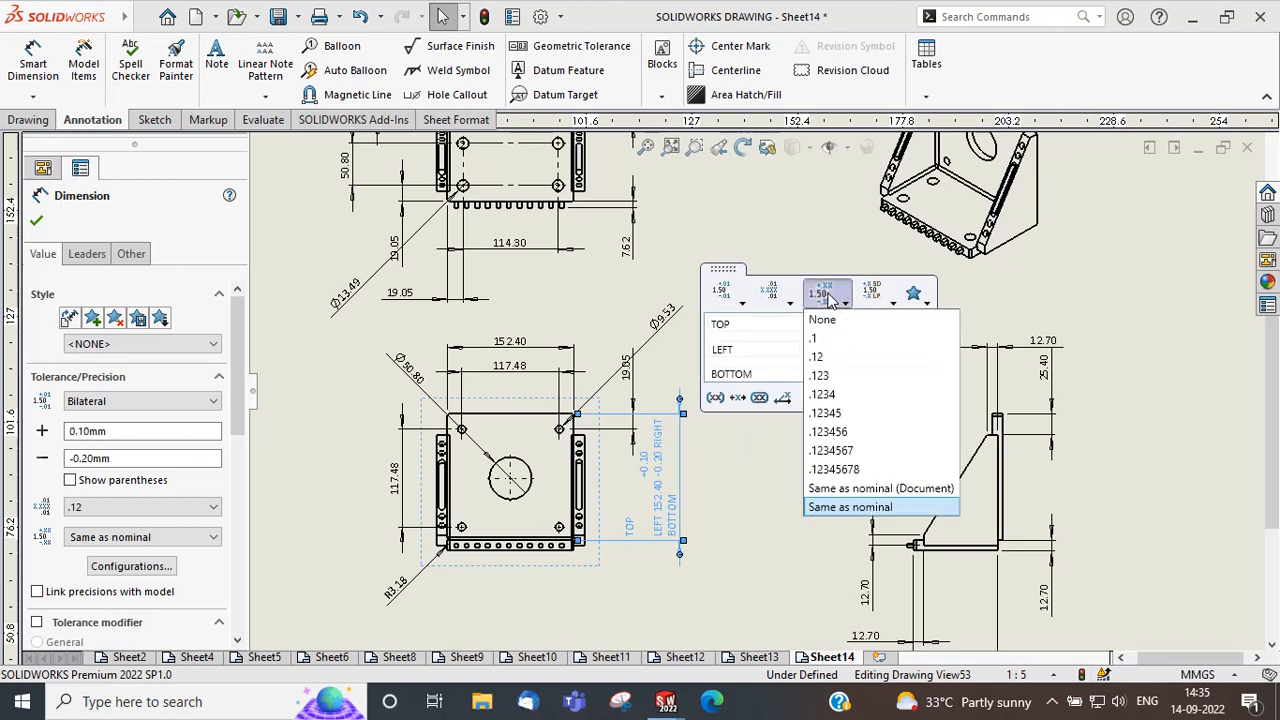
left_click(822, 375)
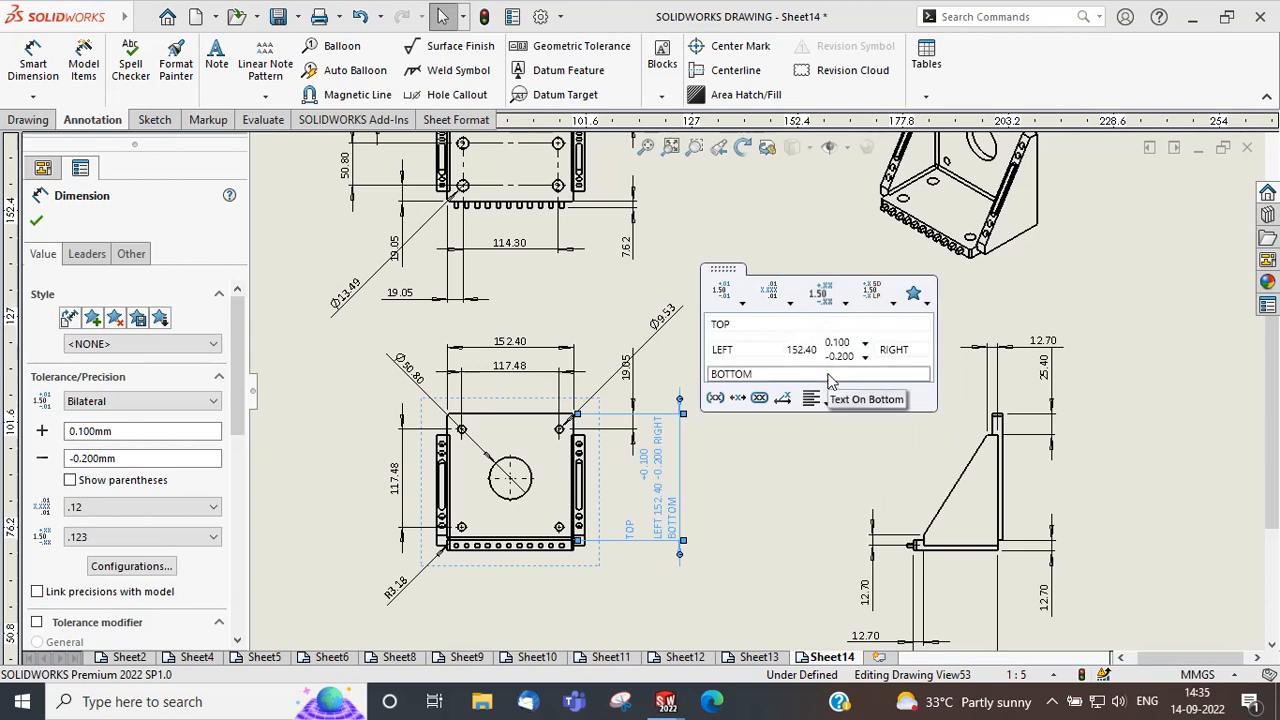
left_click(880, 303)
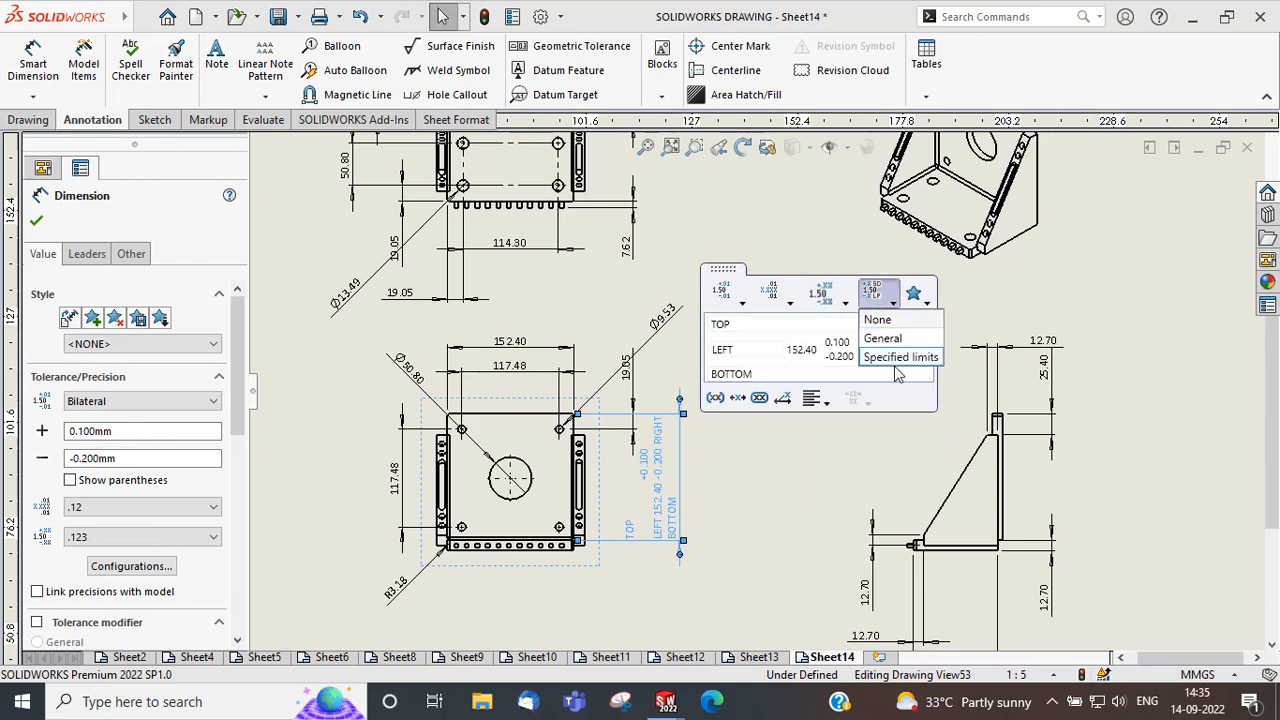
left_click(880, 290)
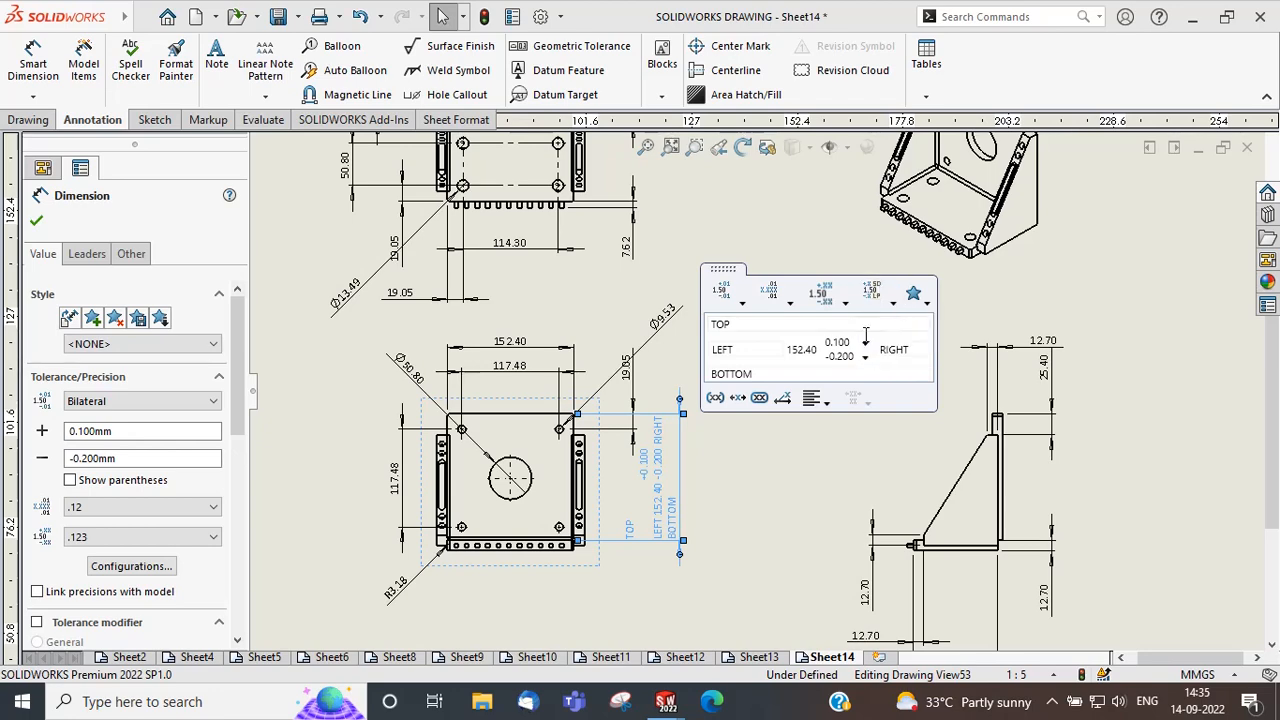
left_click(776, 467)
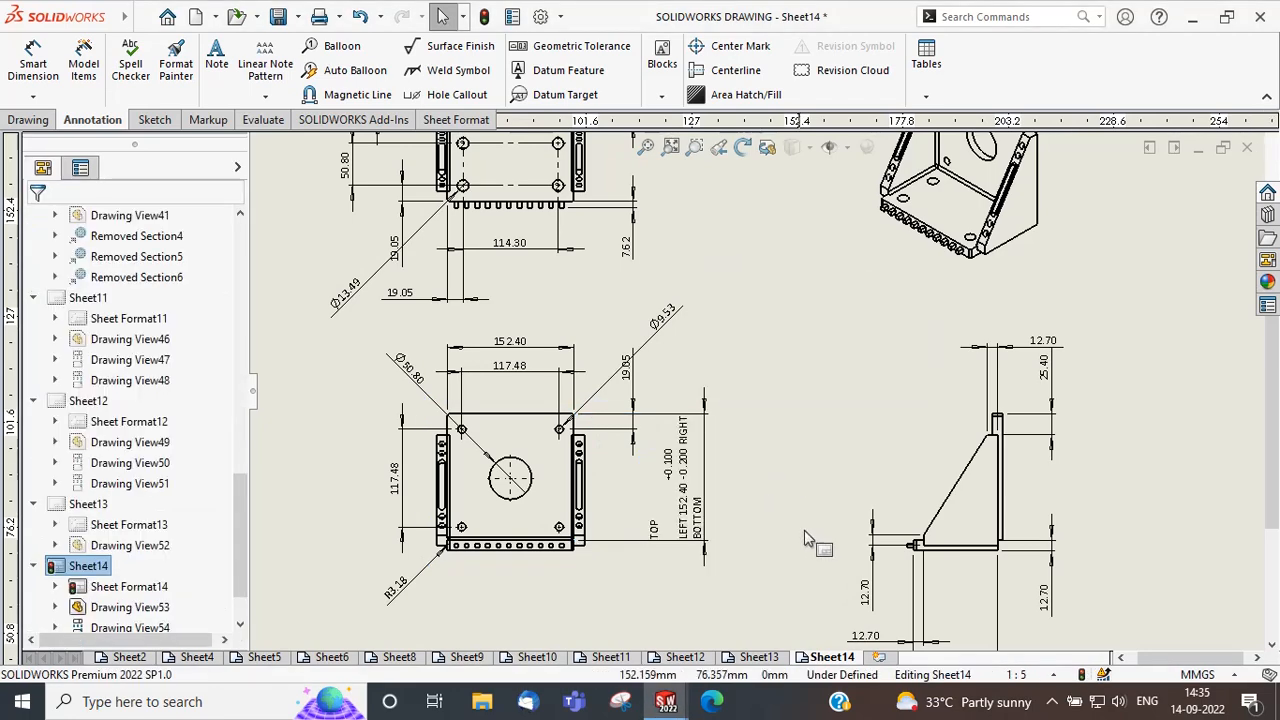
Apply the recent style with +0.100/-0.200 tolerance and surrounding text to the side view's lower-right vertical 12.70 dimension, and save the drawing.
scroll(940, 468, "up", 4)
scroll(892, 555, "down", 3)
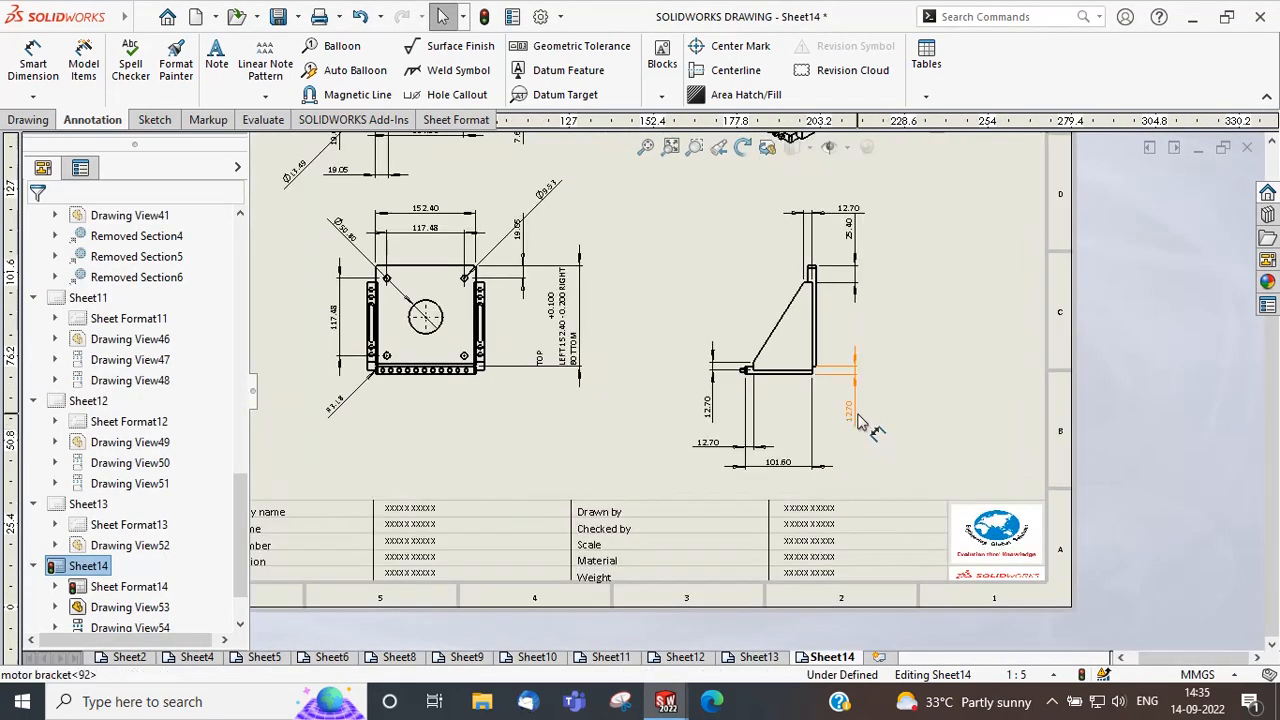
left_click(849, 410)
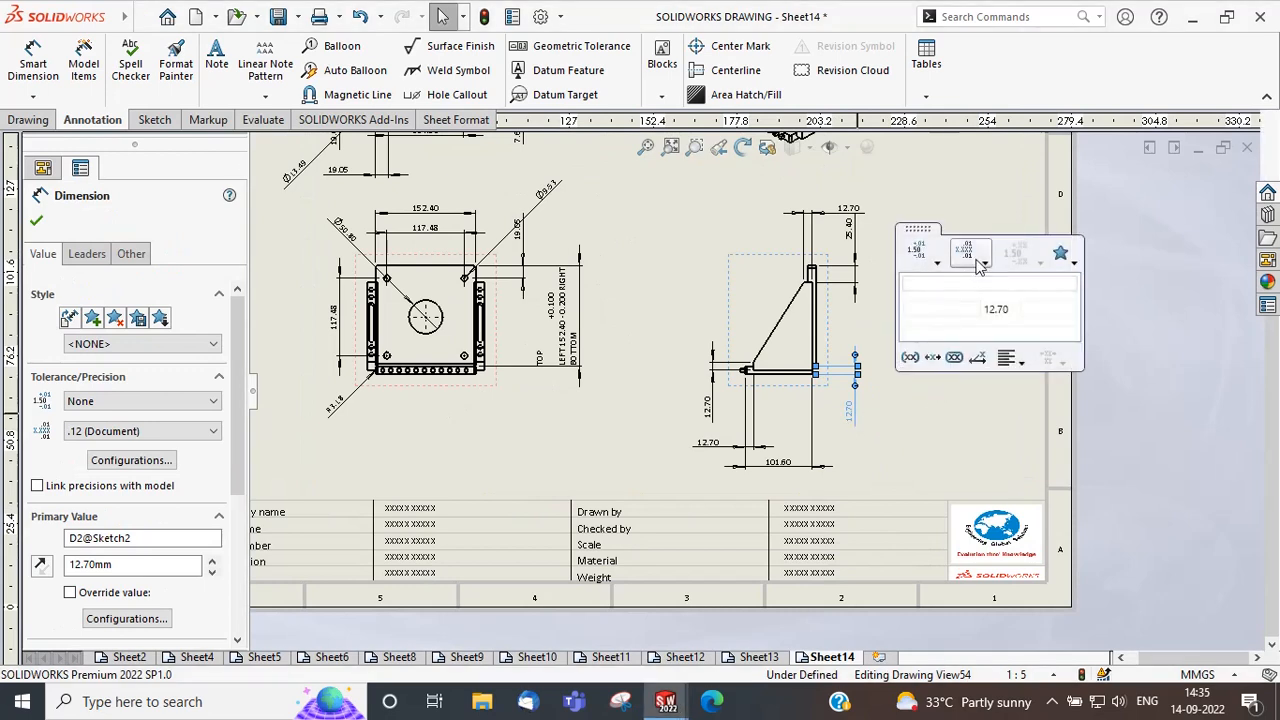
left_click(1073, 264)
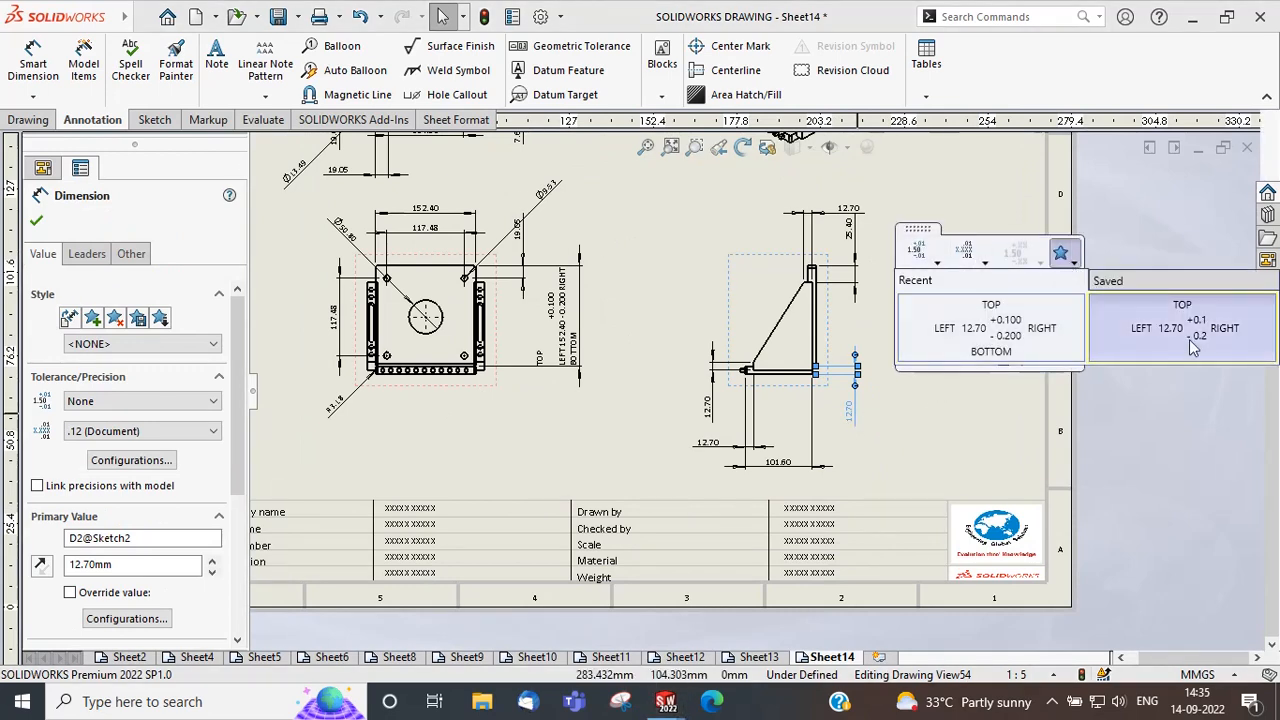
left_click(1000, 330)
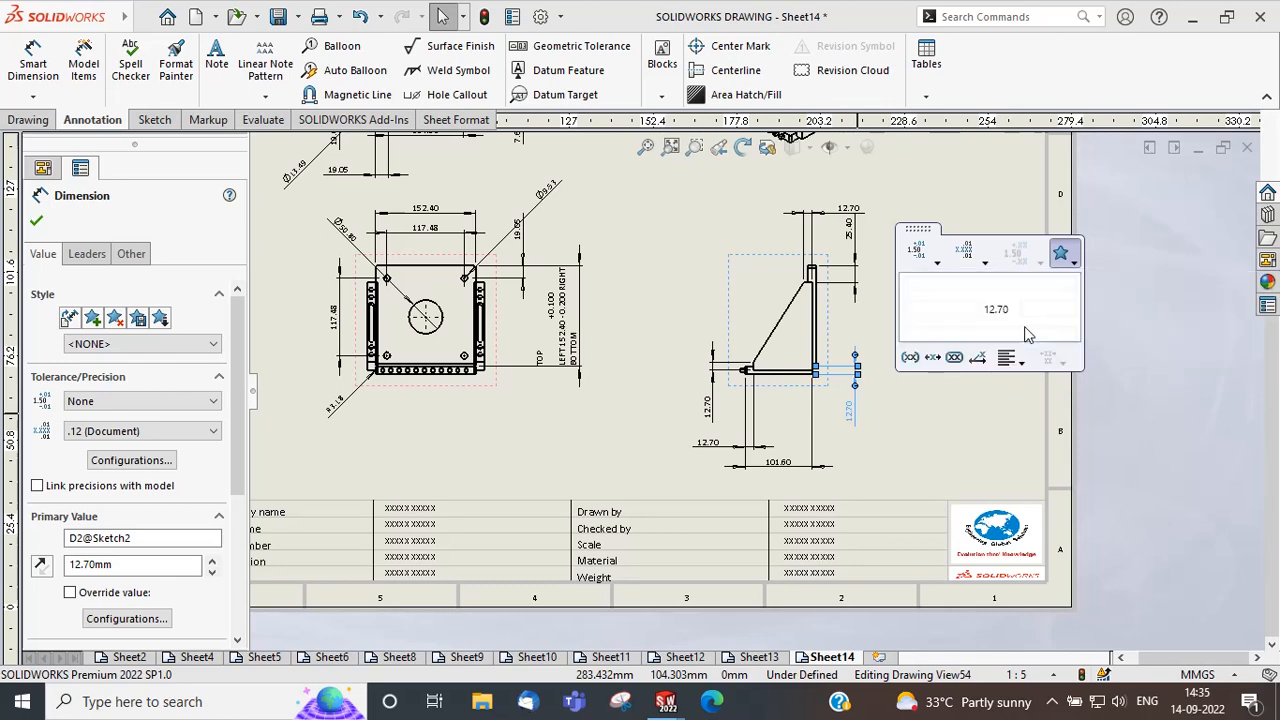
left_click(985, 340)
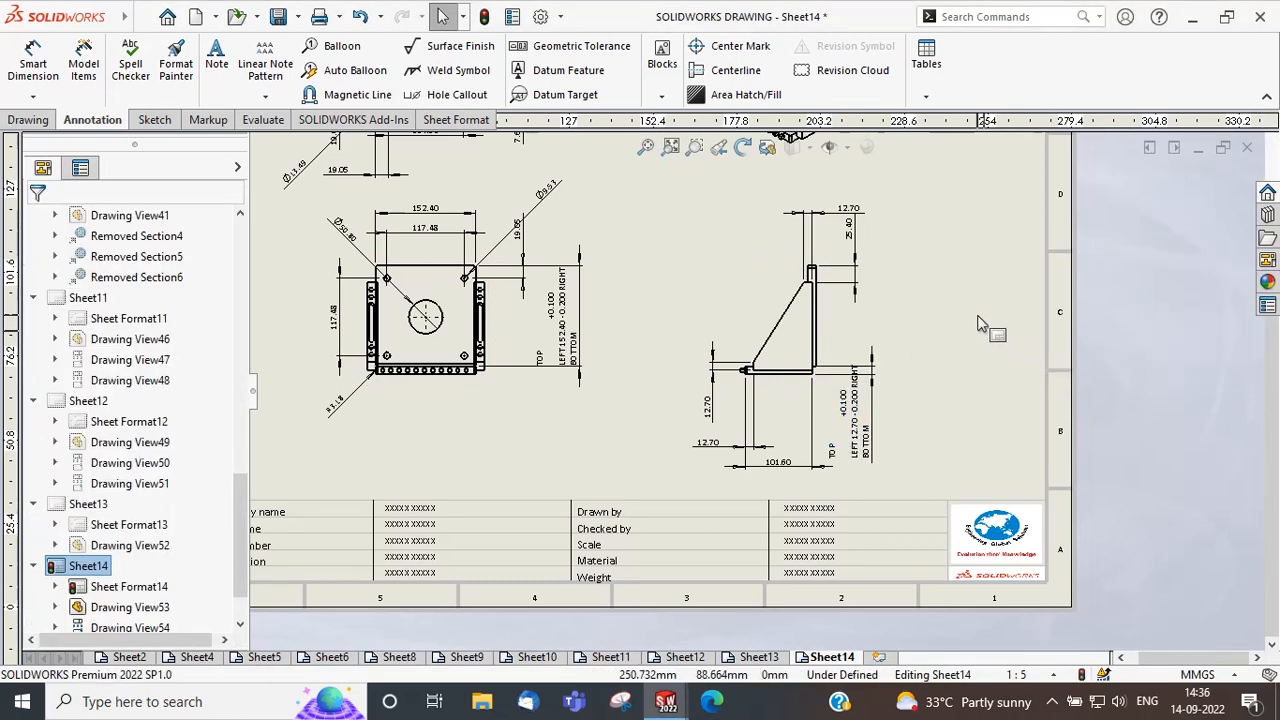
key("f")
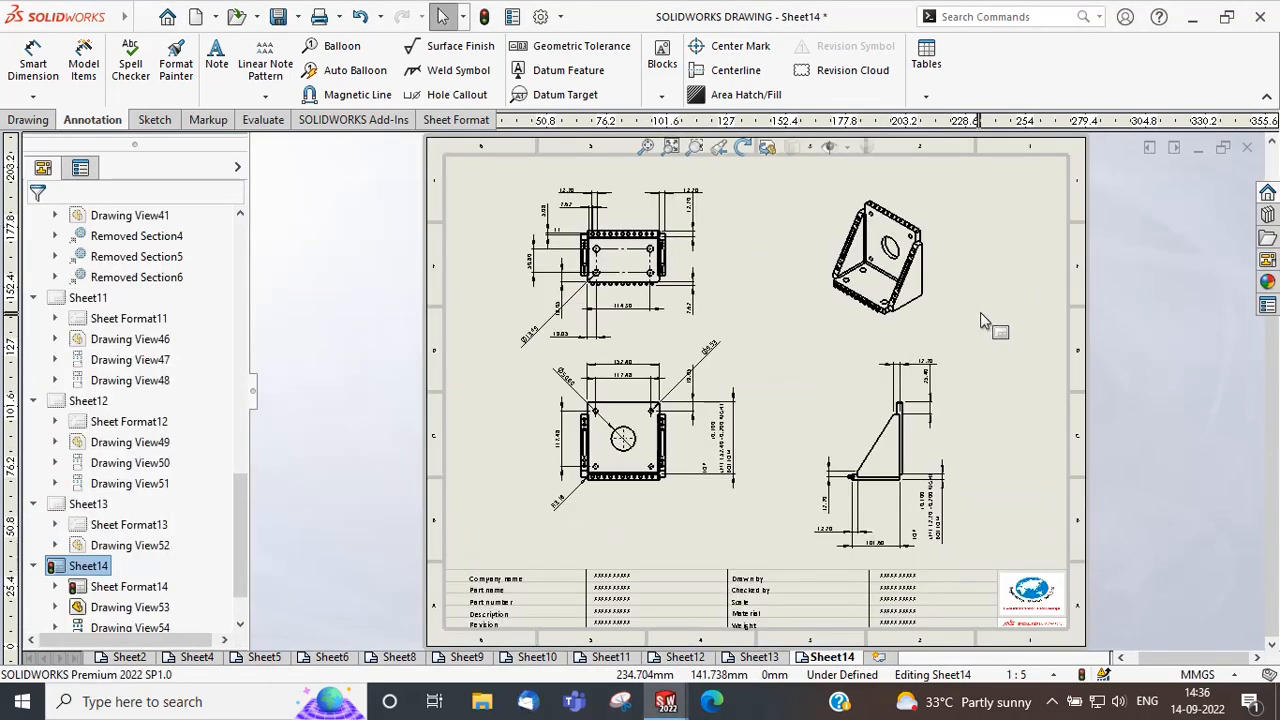
left_click(279, 18)
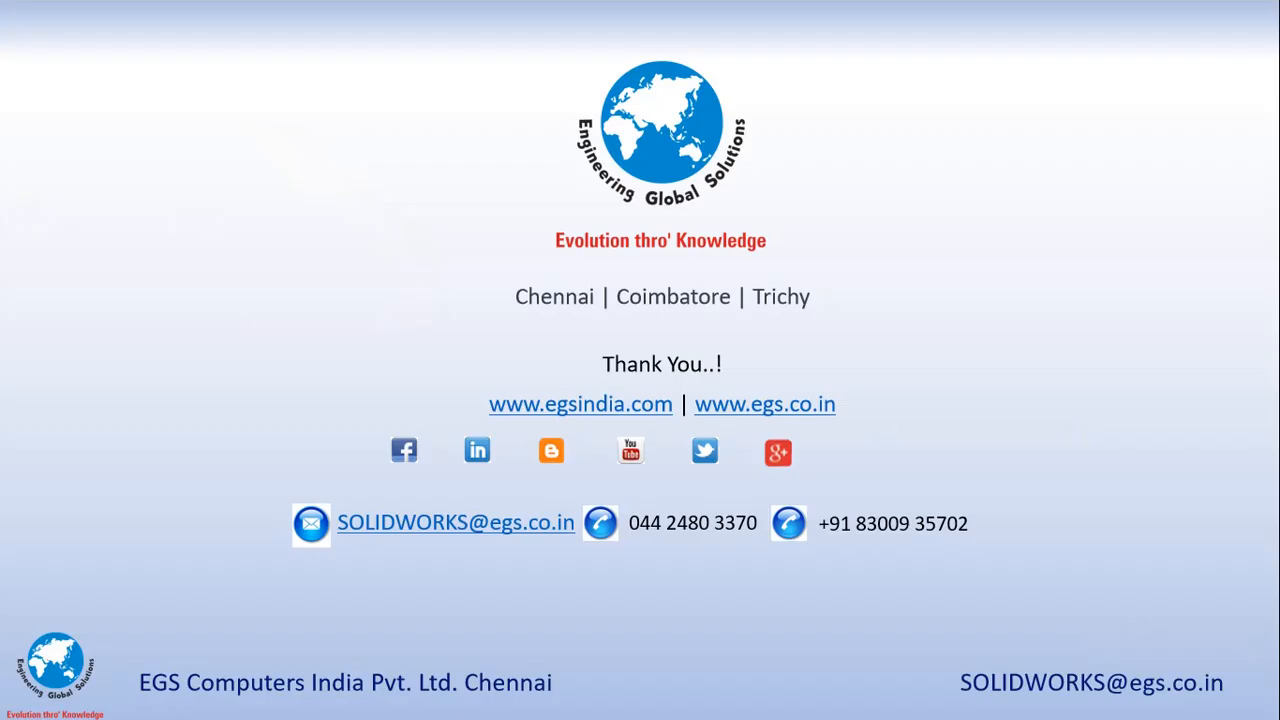